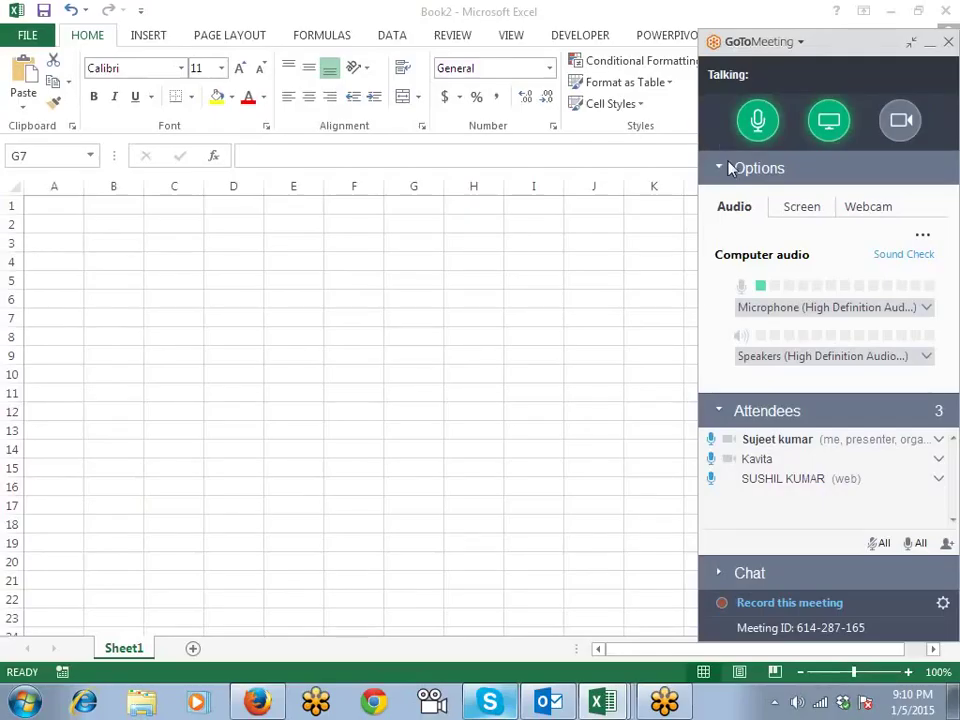
# Open the recent workbook Book1 from the File menu's Recent Workbooks list.
pyautogui.click(774, 703)
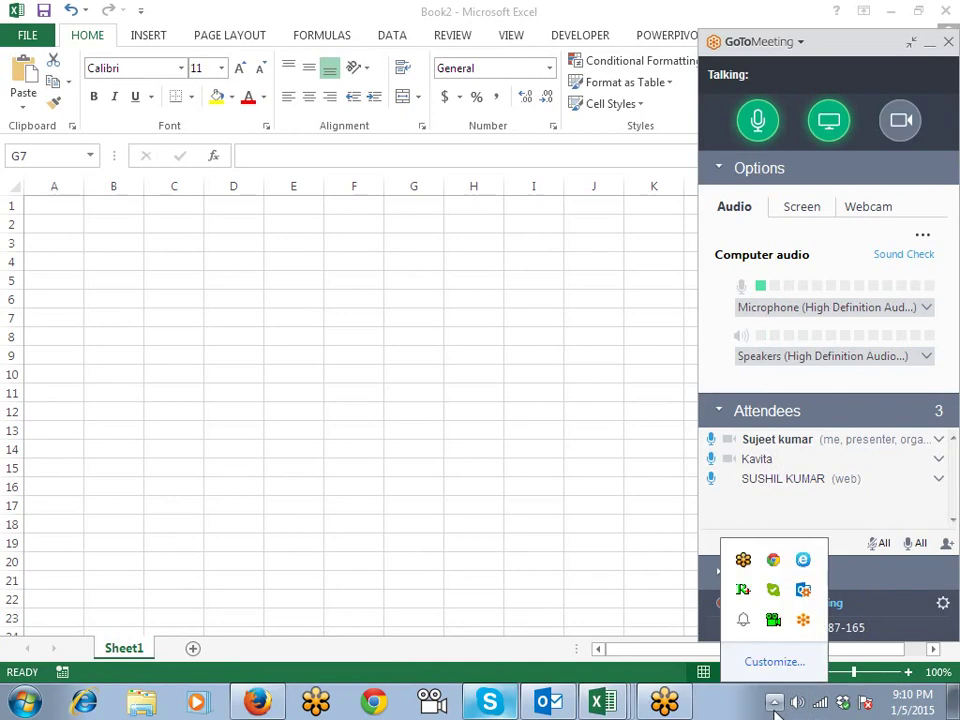
pyautogui.click(517, 402)
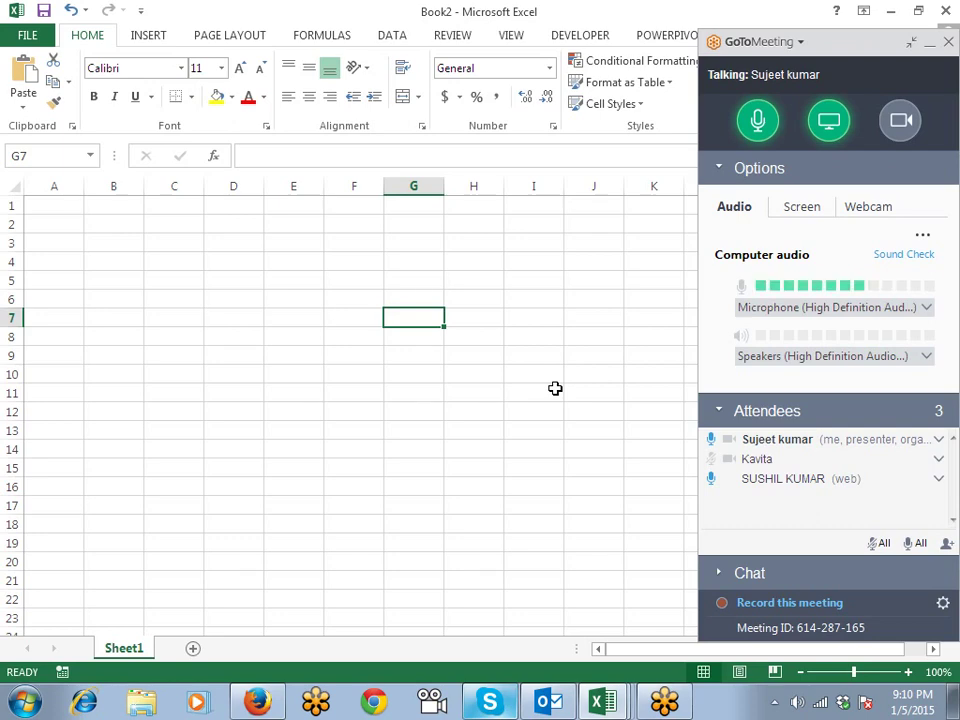
pyautogui.click(36, 38)
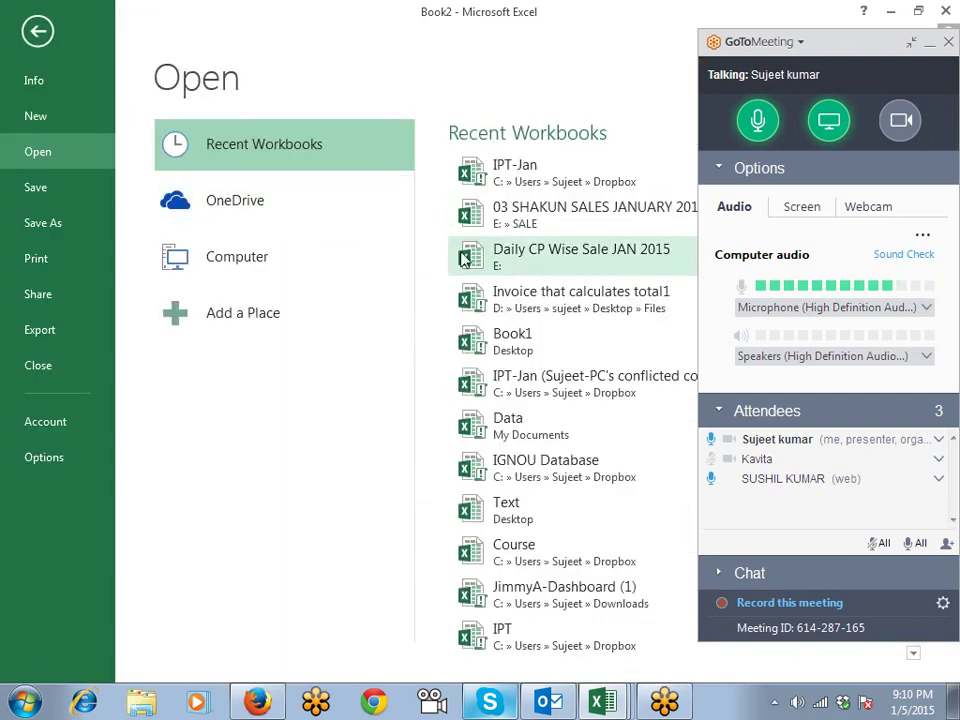
pyautogui.click(505, 345)
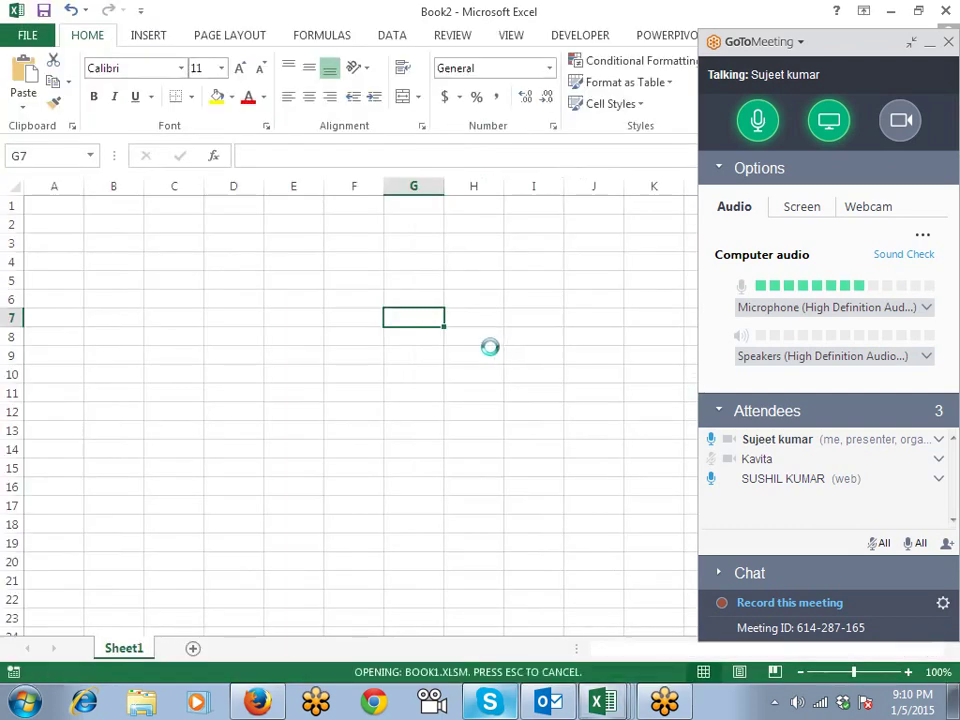
# Enable Book1's macros on Sheet2 and minimize the GoToMeeting panel to reveal the Sales chart.
pyautogui.click(124, 648)
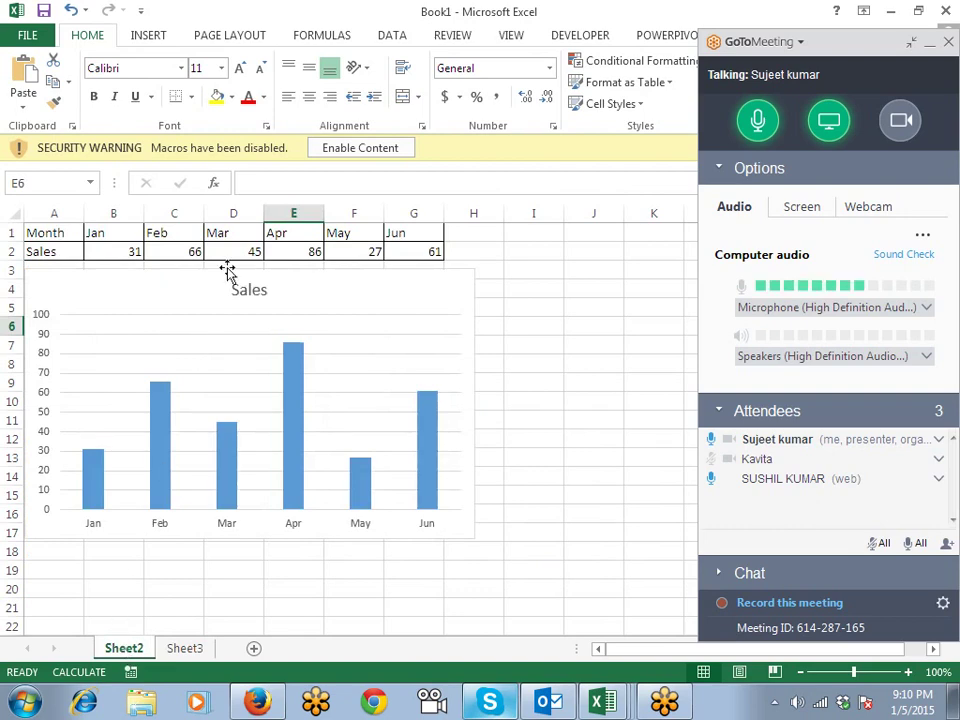
pyautogui.click(383, 150)
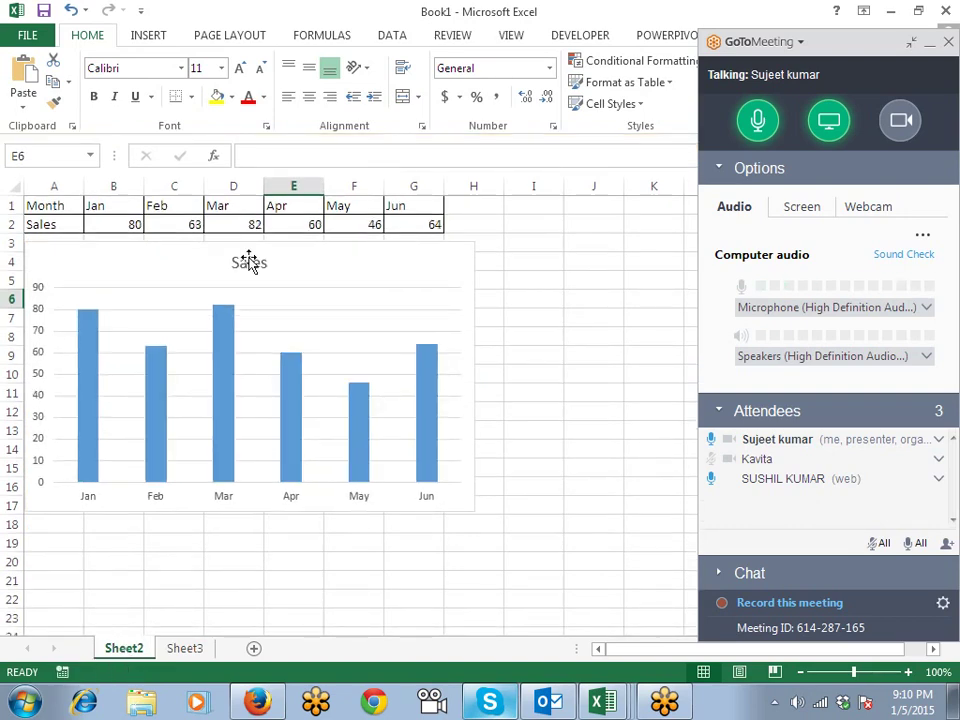
pyautogui.click(518, 296)
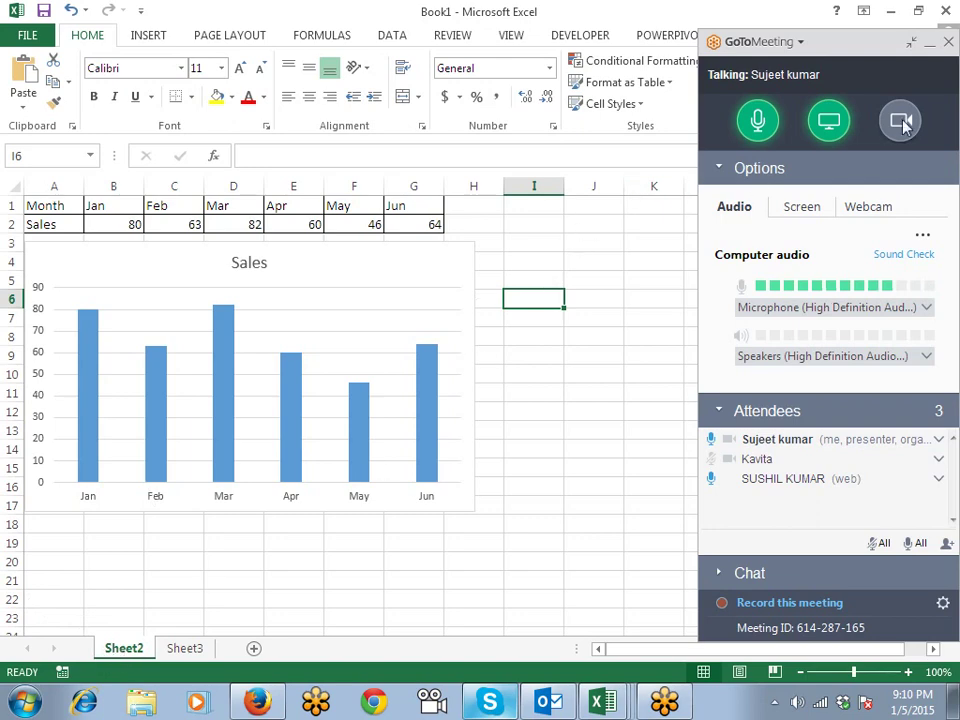
pyautogui.click(930, 48)
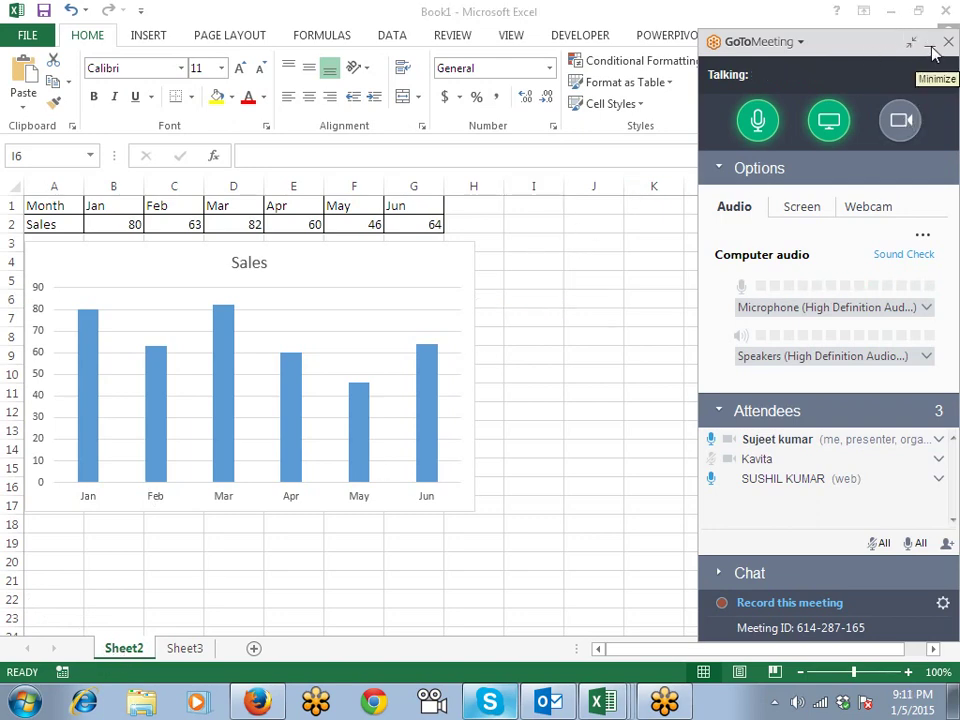
pyautogui.click(929, 42)
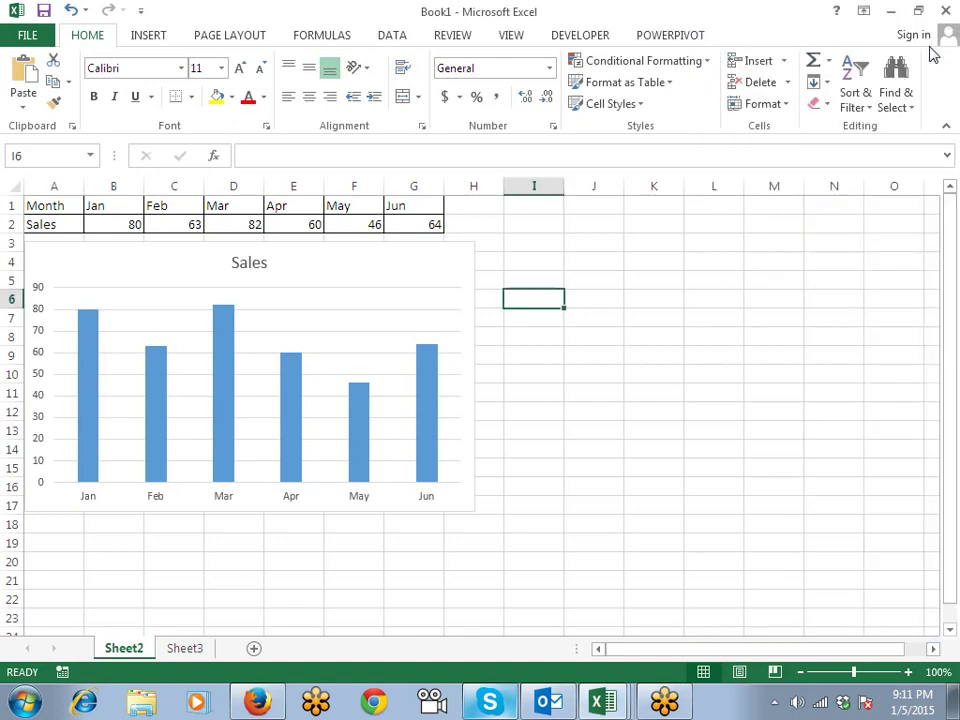
# Protect Sheet2 from its tab menu with a password, then retype the password to confirm.
pyautogui.rightClick(126, 647)
pyautogui.click(180, 545)
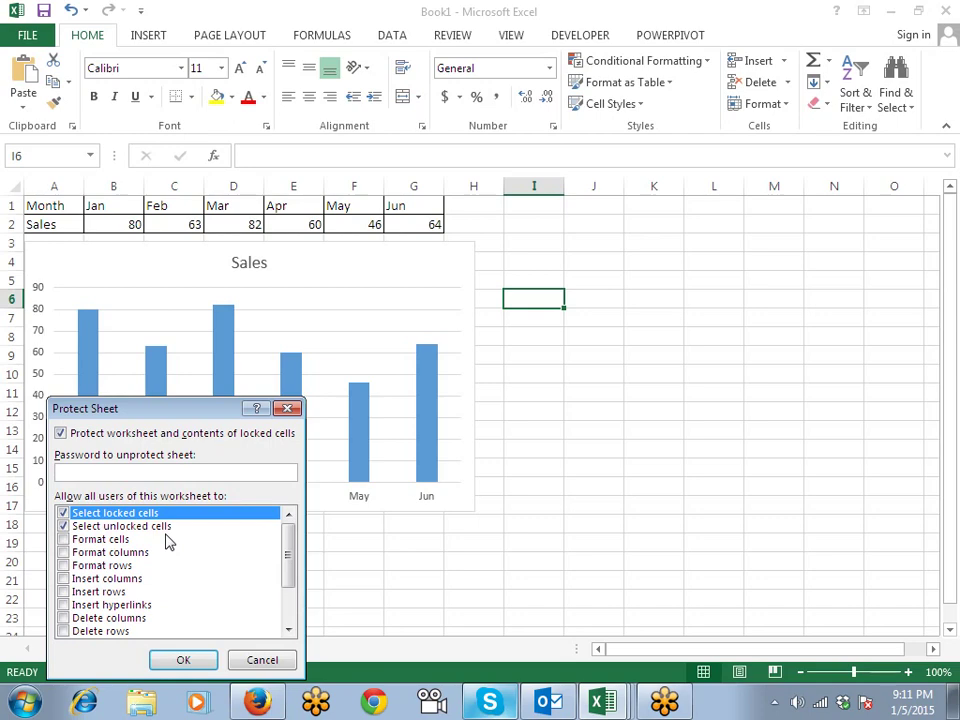
pyautogui.click(184, 660)
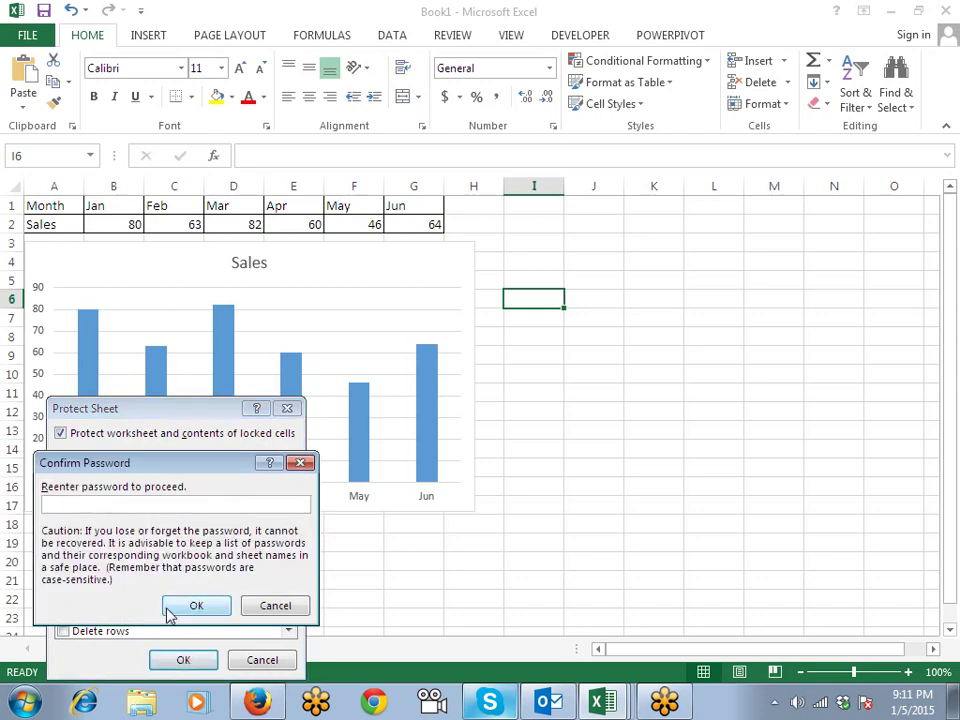
pyautogui.write('a')
# Finish protecting Sheet2 and verify the May header in F1 refuses editing.
pyautogui.click(168, 613)
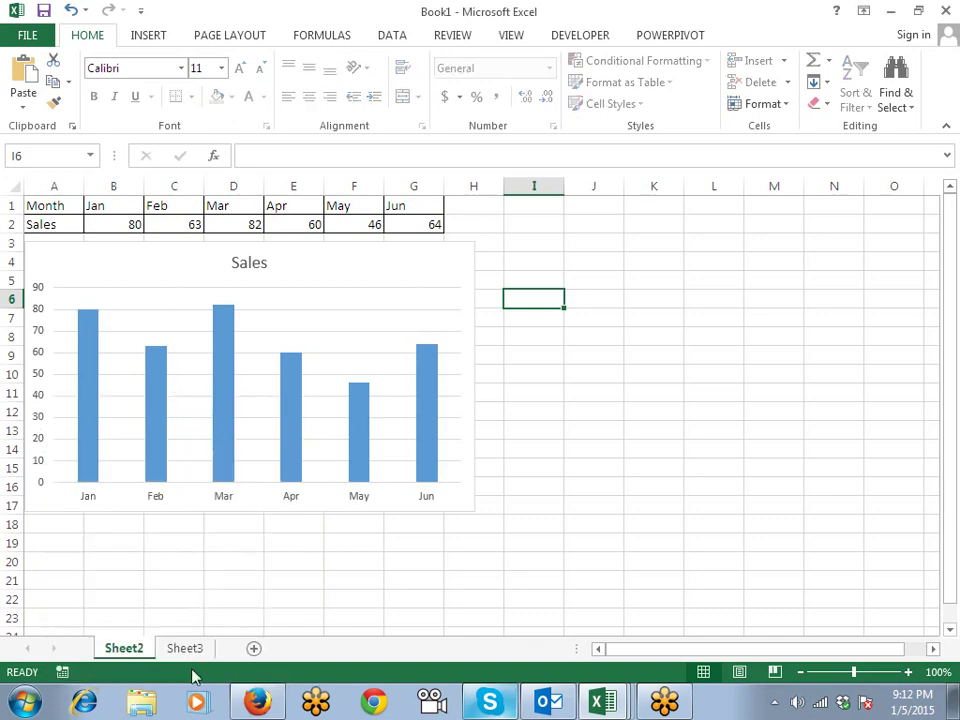
pyautogui.doubleClick(340, 210)
pyautogui.press('Return')
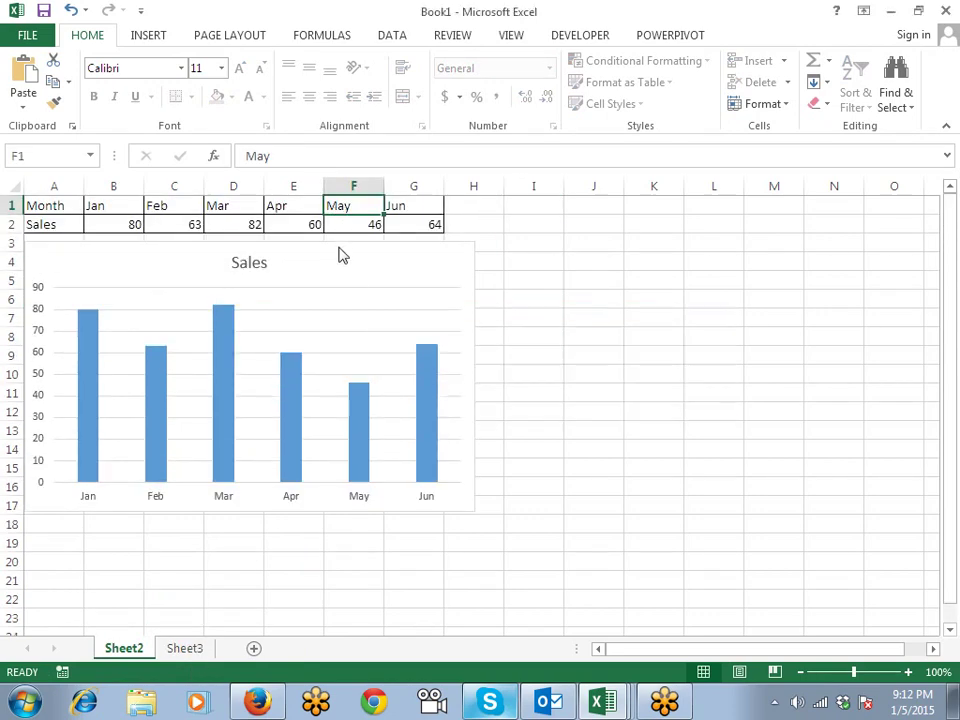
pyautogui.scroll(-3, 334, 356)
pyautogui.scroll(3, 334, 360)
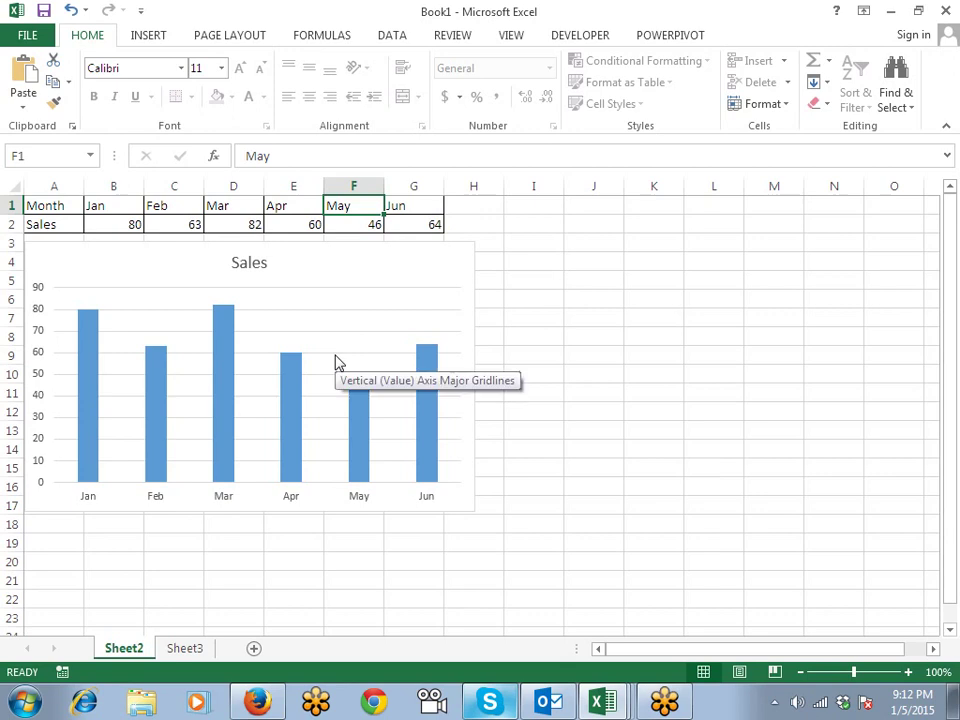
pyautogui.click(493, 524)
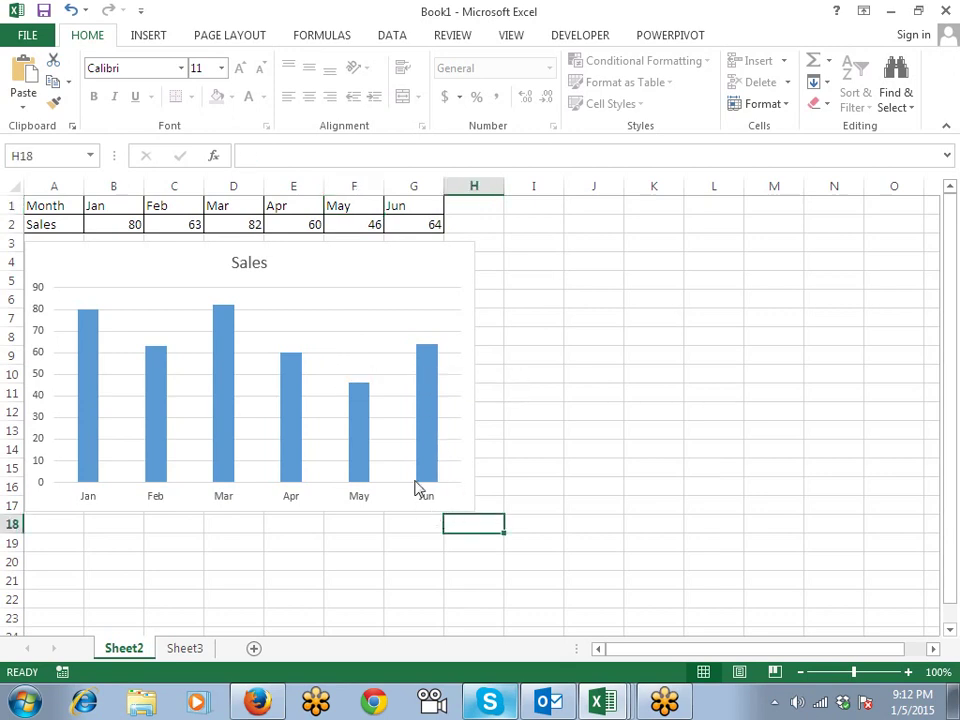
# Unprotect Sheet2 by entering its password.
pyautogui.rightClick(139, 647)
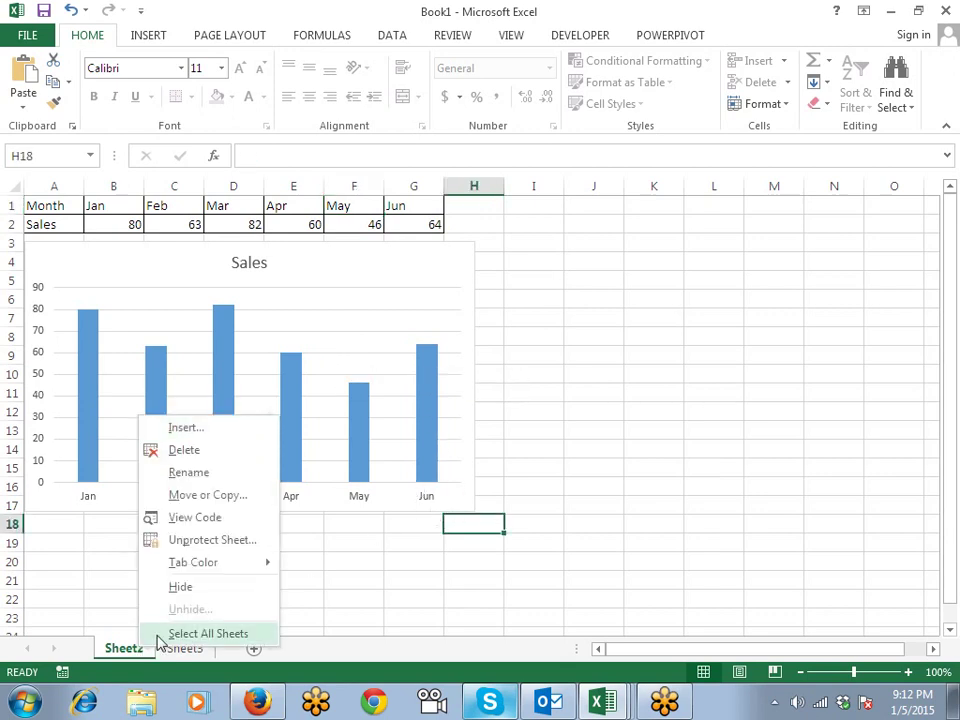
pyautogui.click(201, 541)
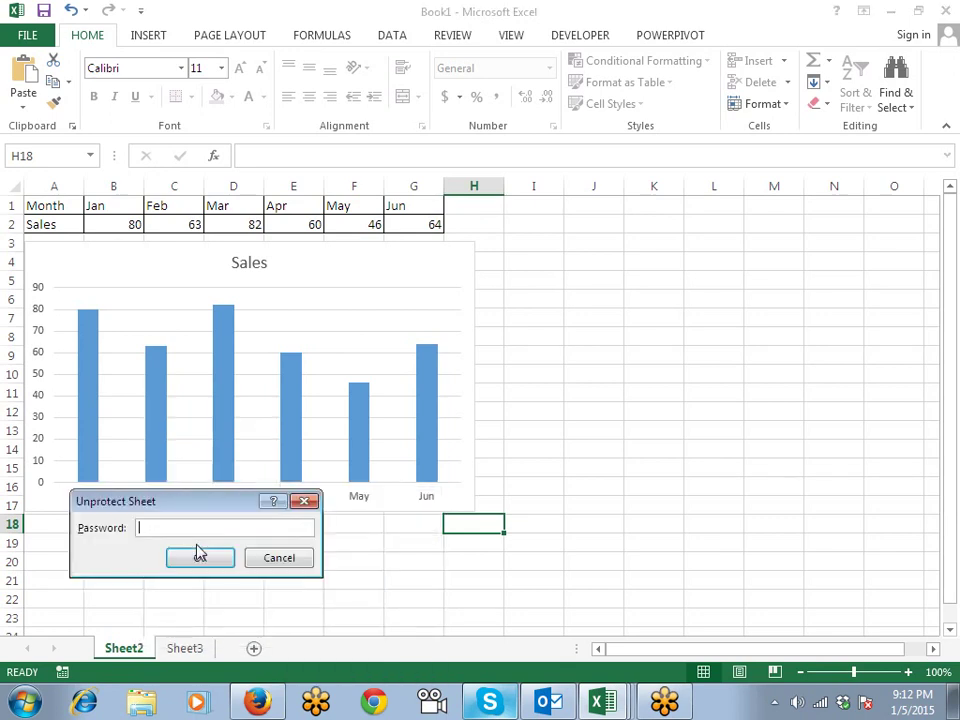
pyautogui.write('1')
pyautogui.click(216, 560)
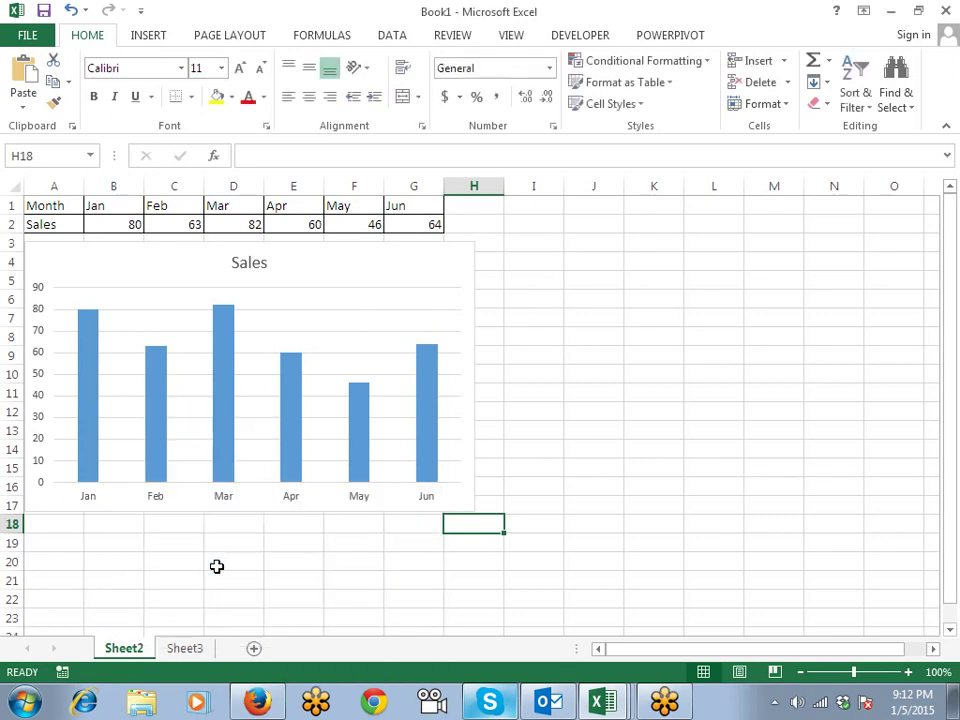
pyautogui.click(211, 566)
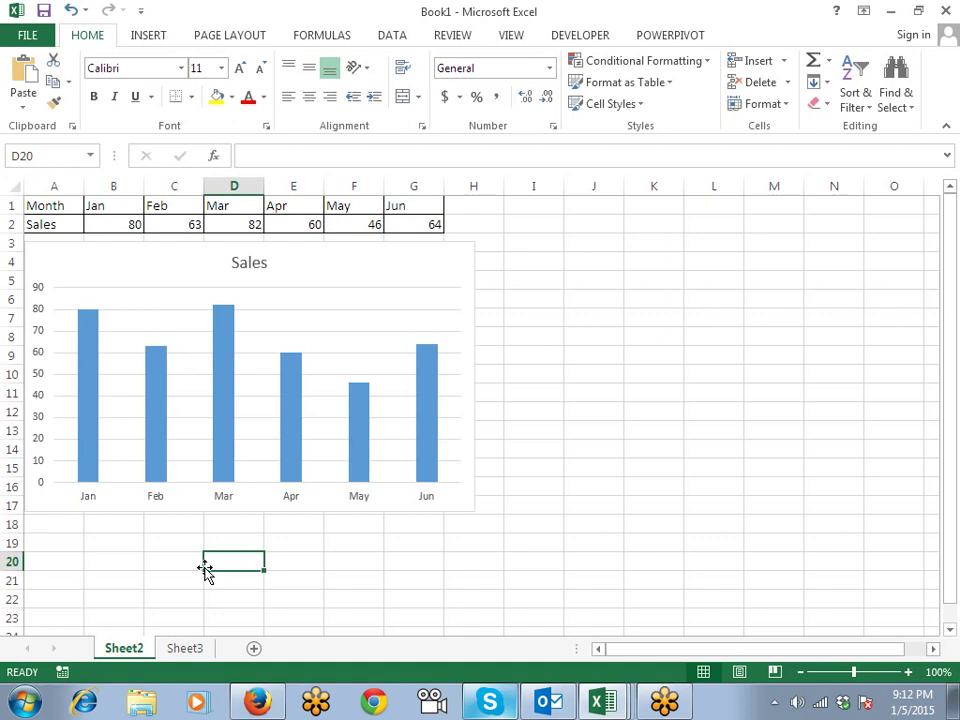
pyautogui.rightClick(141, 647)
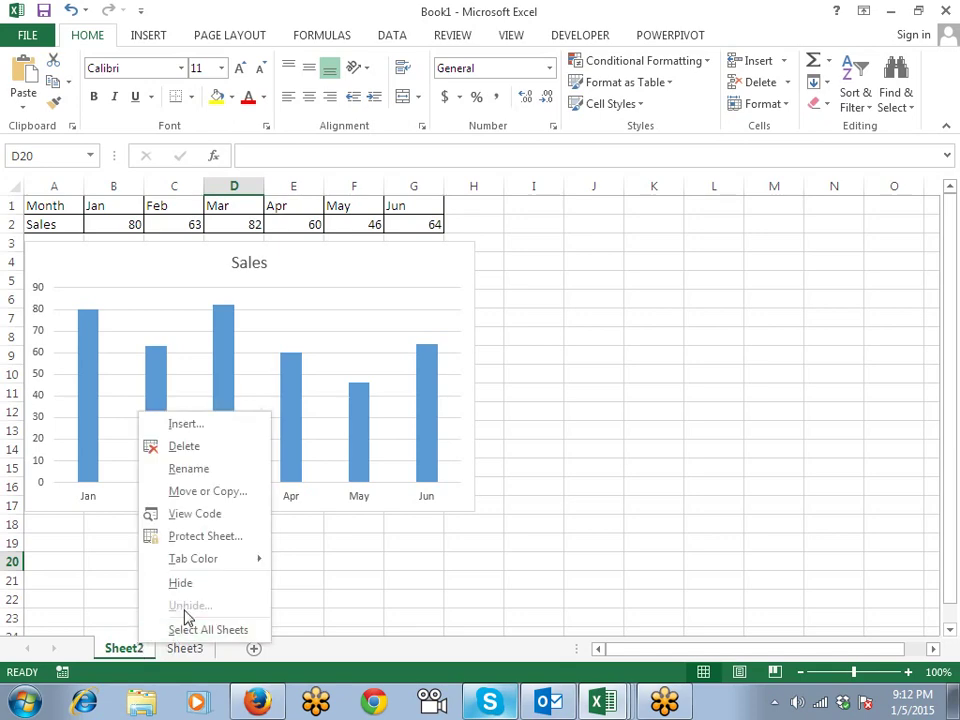
pyautogui.click(190, 537)
pyautogui.click(198, 651)
pyautogui.moveTo(471, 620); pyautogui.dragTo(25, 140)
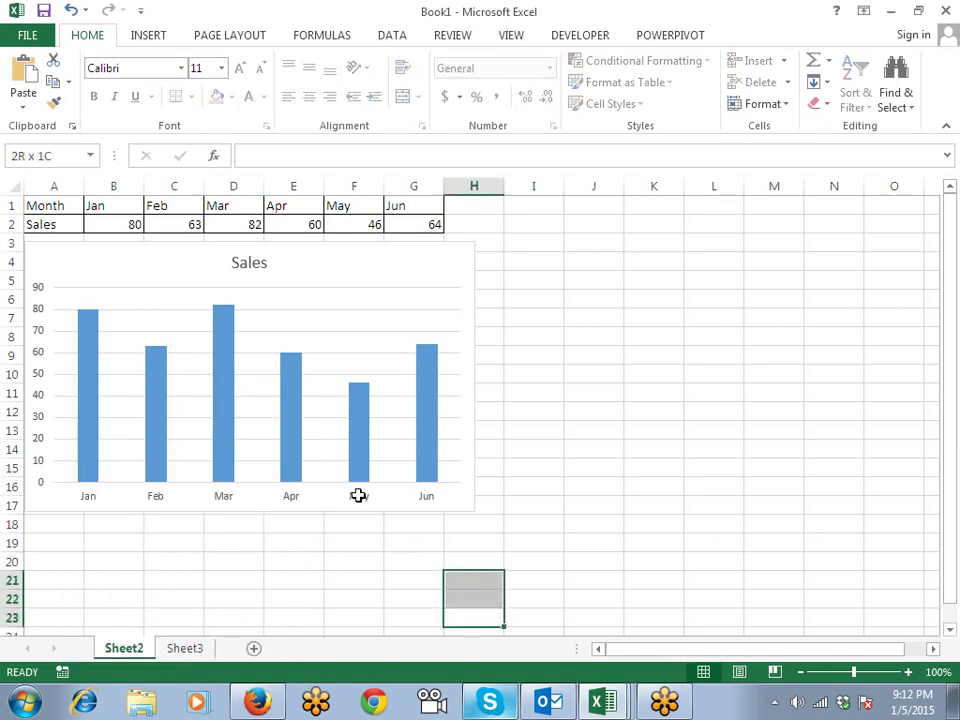
pyautogui.hotkey('ctrl', 'c')
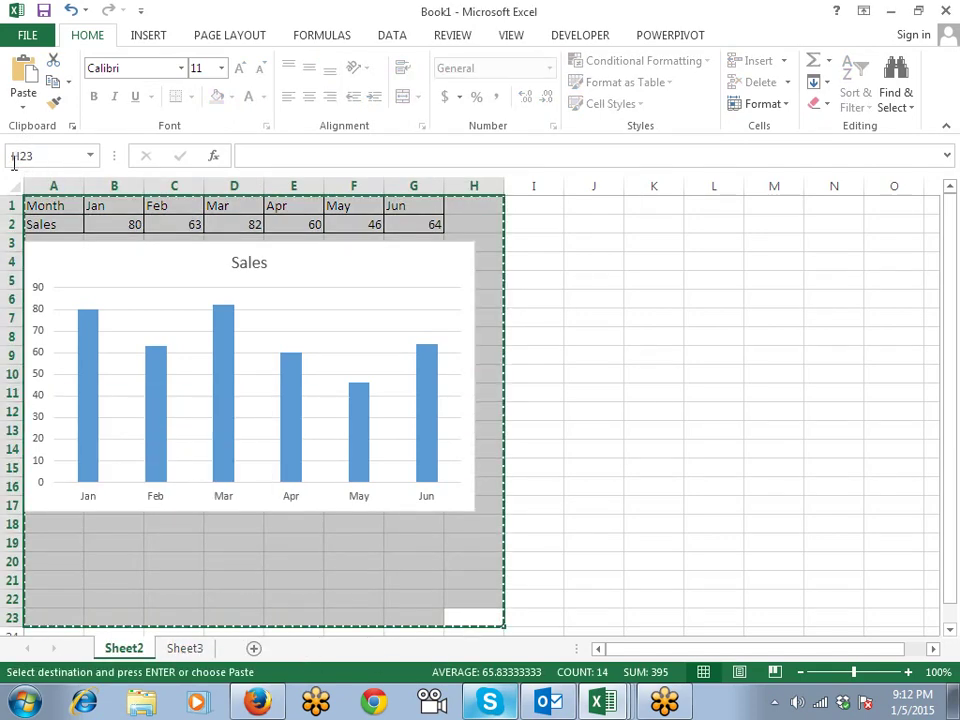
pyautogui.press('Escape')
pyautogui.click(210, 557)
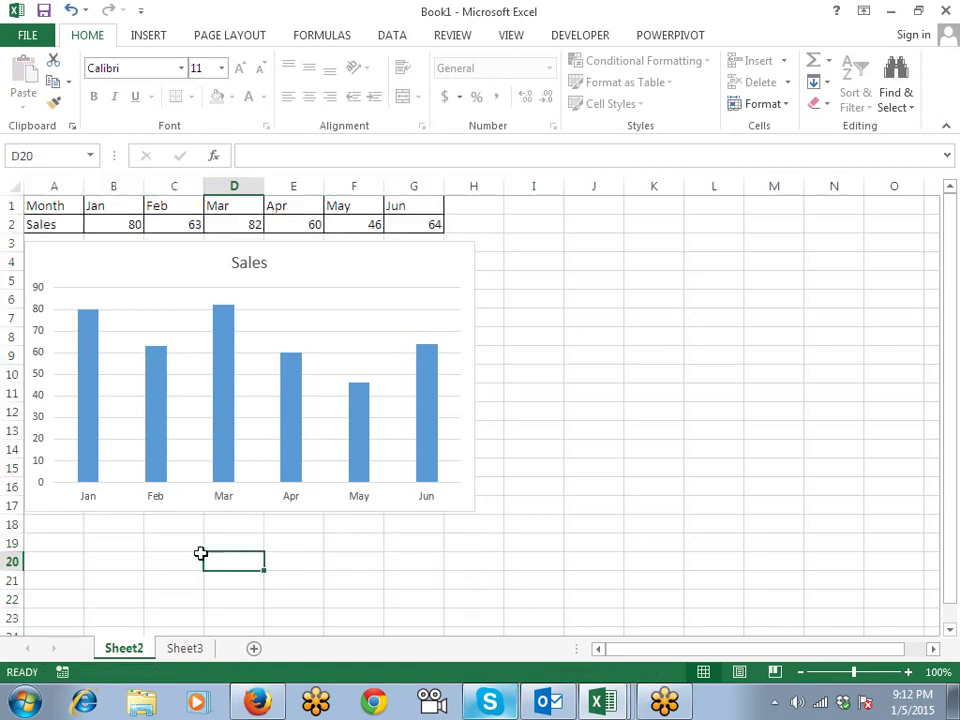
pyautogui.rightClick(128, 648)
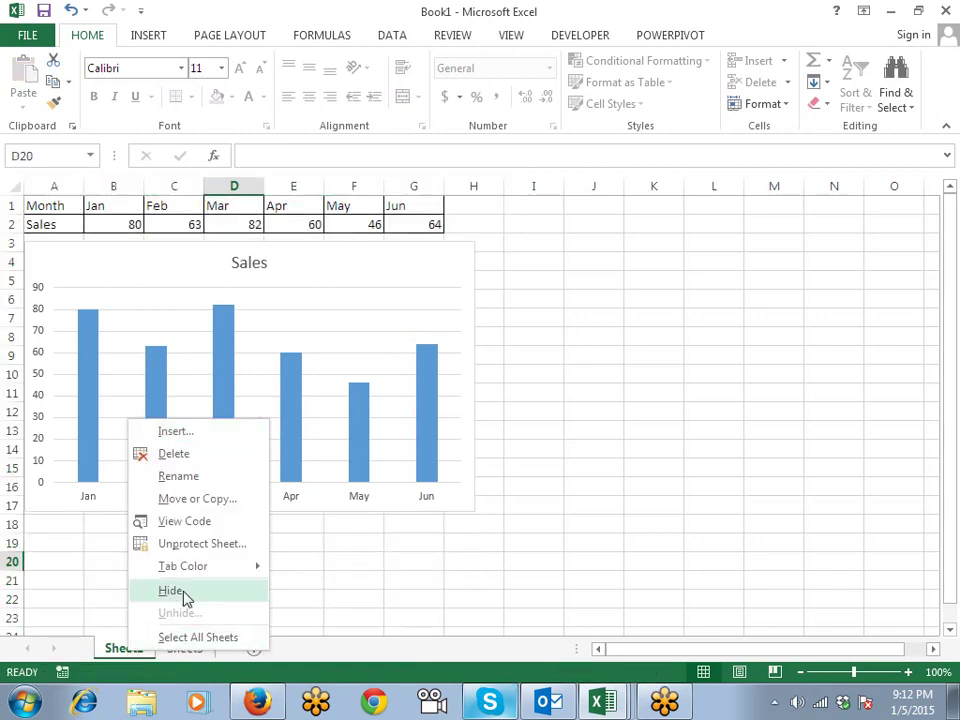
pyautogui.click(190, 549)
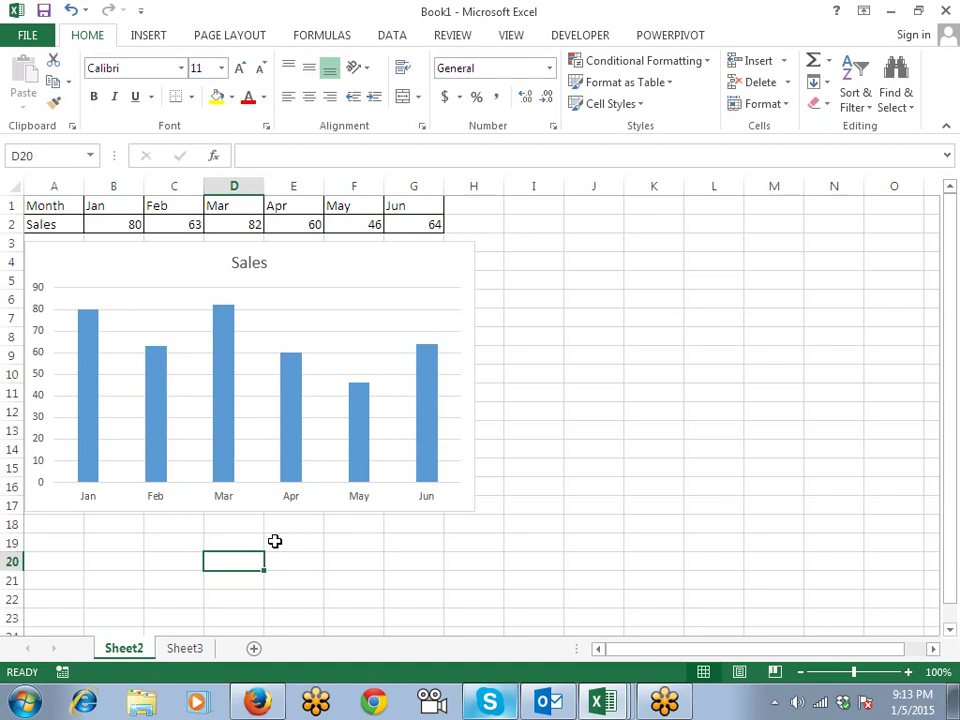
pyautogui.moveTo(3, 18); pyautogui.dragTo(4, 36)
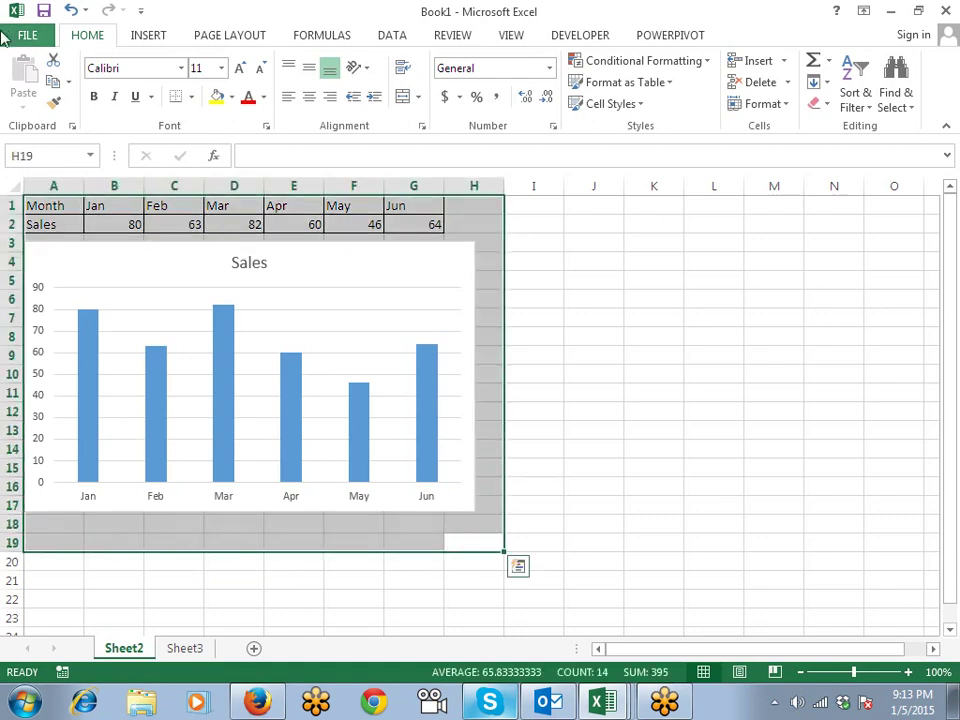
pyautogui.hotkey('ctrl', 'c')
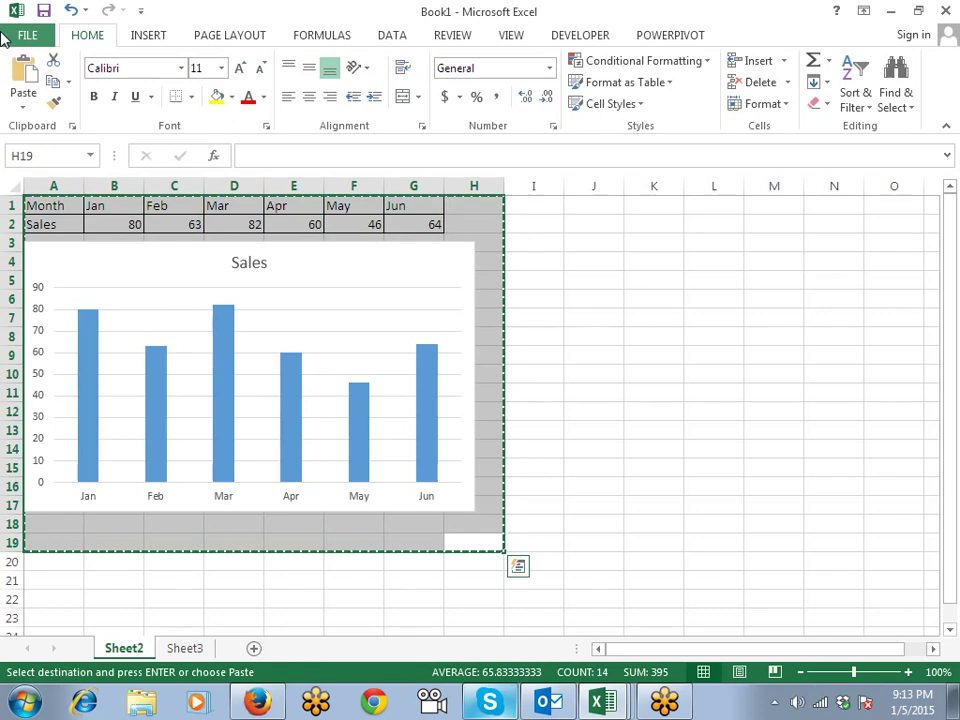
pyautogui.press('Escape')
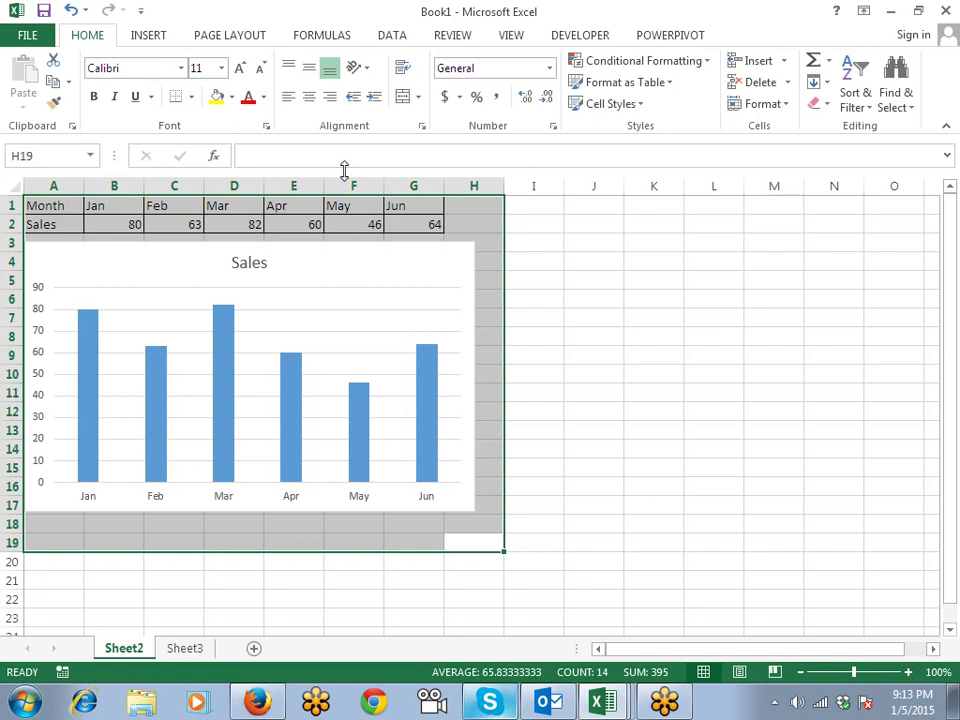
# Protect Sheet2 with the default permissions and a blank password.
pyautogui.click(530, 280)
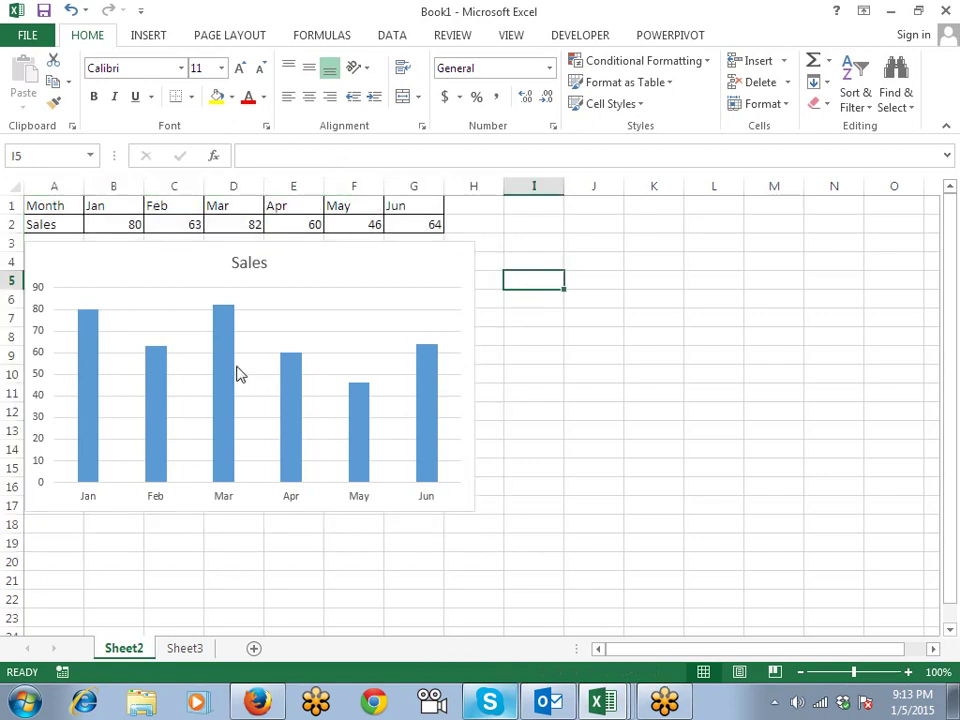
pyautogui.rightClick(125, 650)
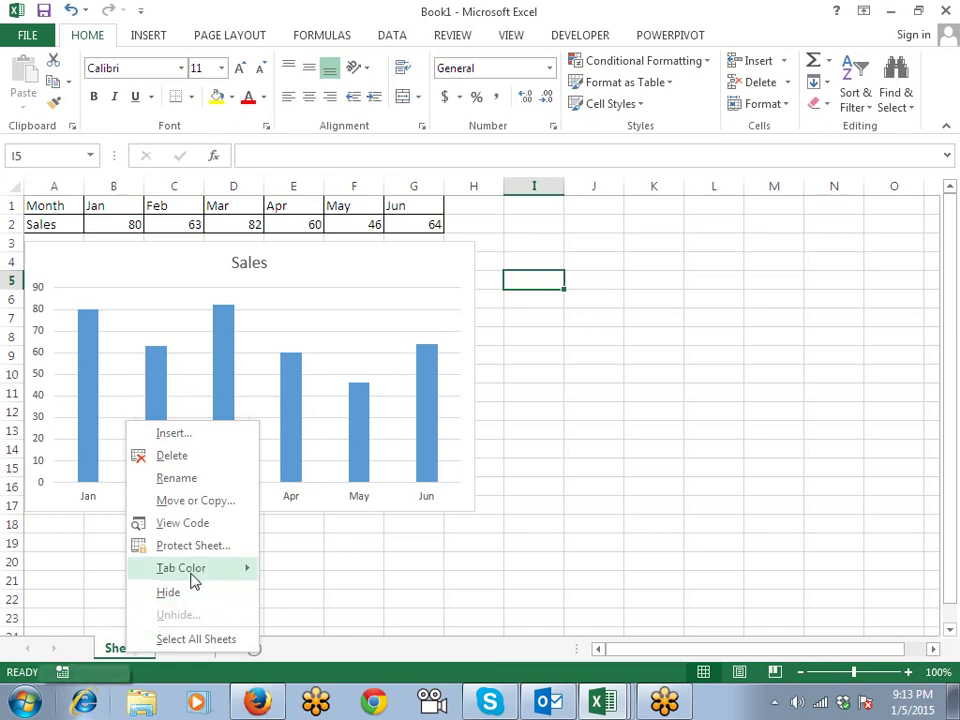
pyautogui.click(193, 546)
pyautogui.moveTo(204, 415); pyautogui.dragTo(488, 317)
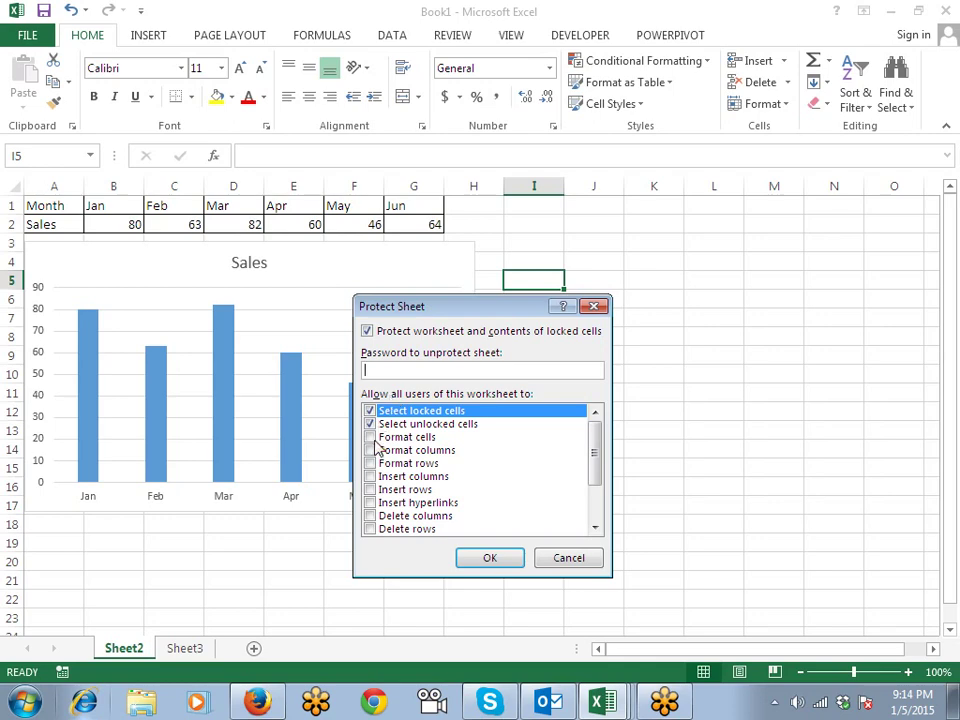
pyautogui.click(490, 558)
pyautogui.moveTo(414, 225); pyautogui.dragTo(407, 209)
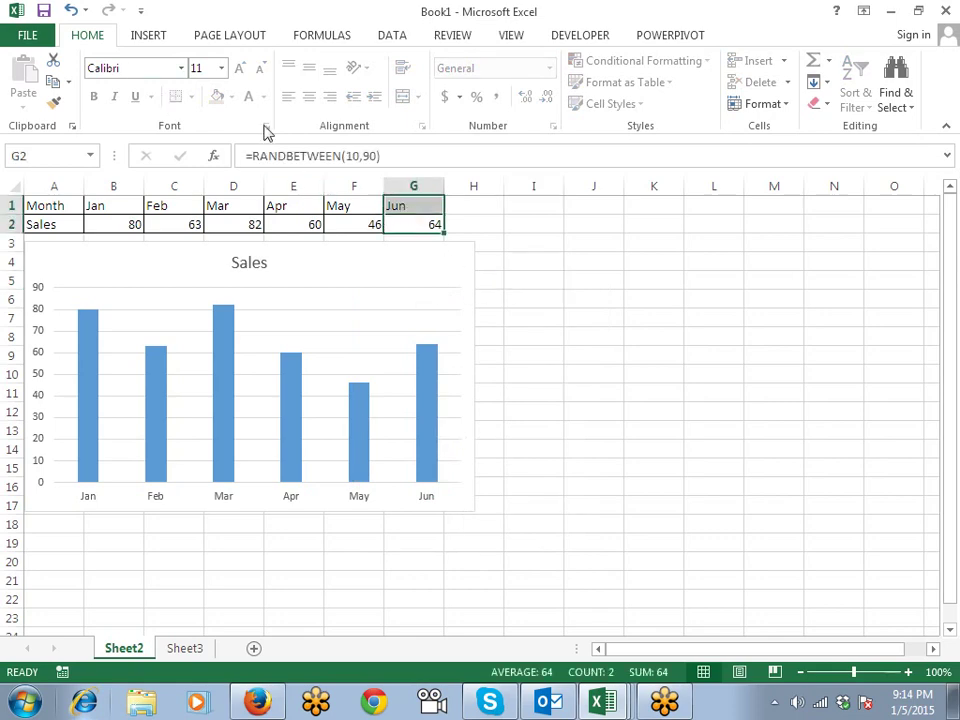
# Unprotect Sheet2, then re-protect it with Format cells allowed.
pyautogui.rightClick(135, 651)
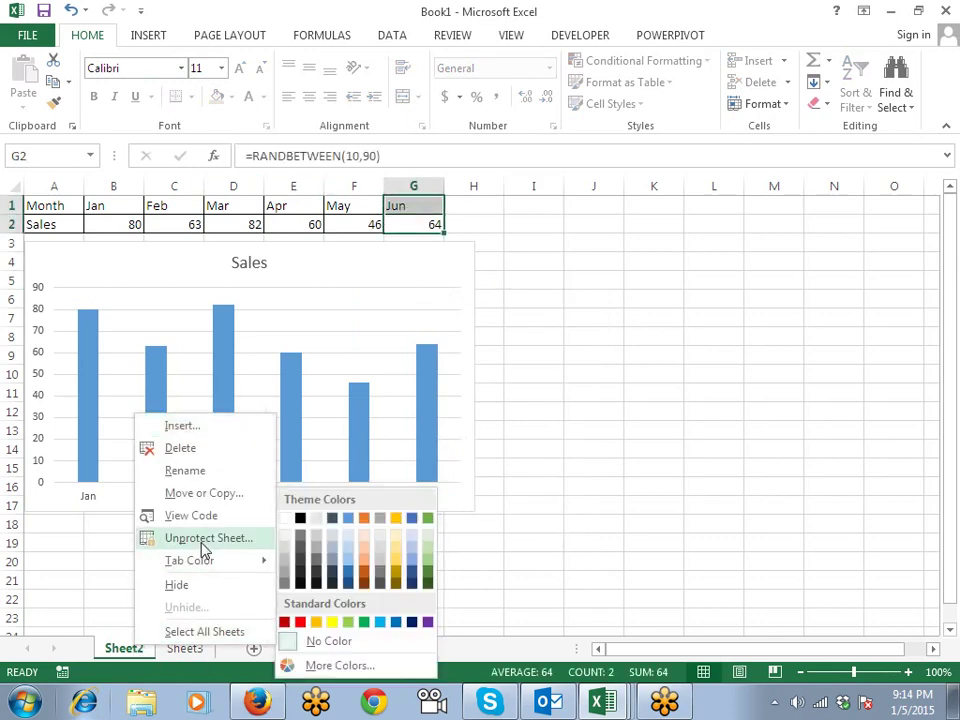
pyautogui.click(199, 542)
pyautogui.rightClick(135, 651)
pyautogui.click(195, 539)
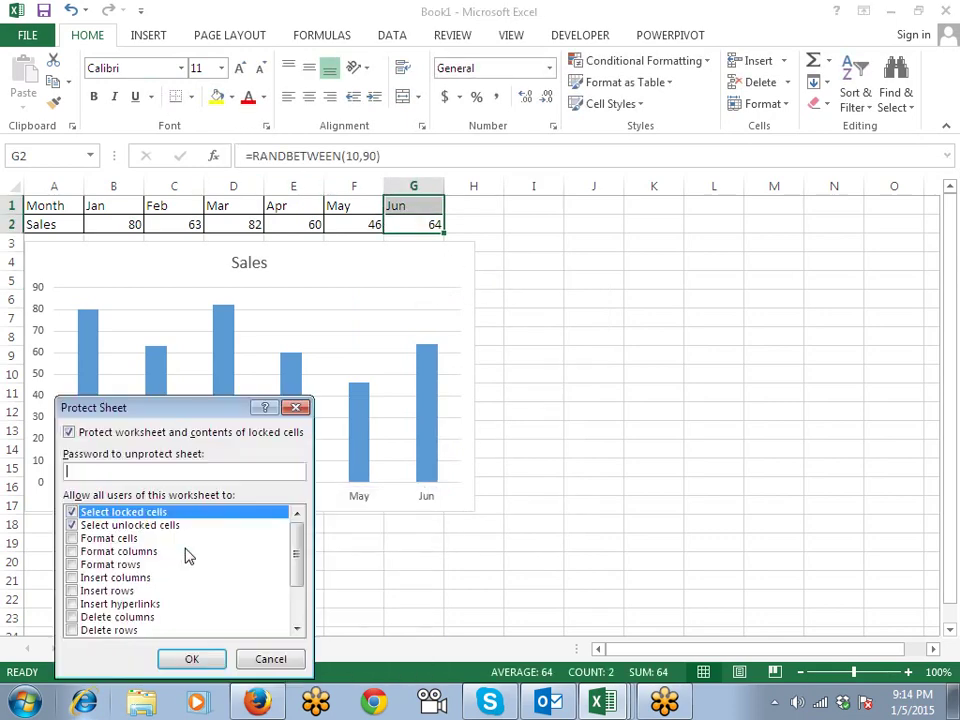
pyautogui.click(75, 540)
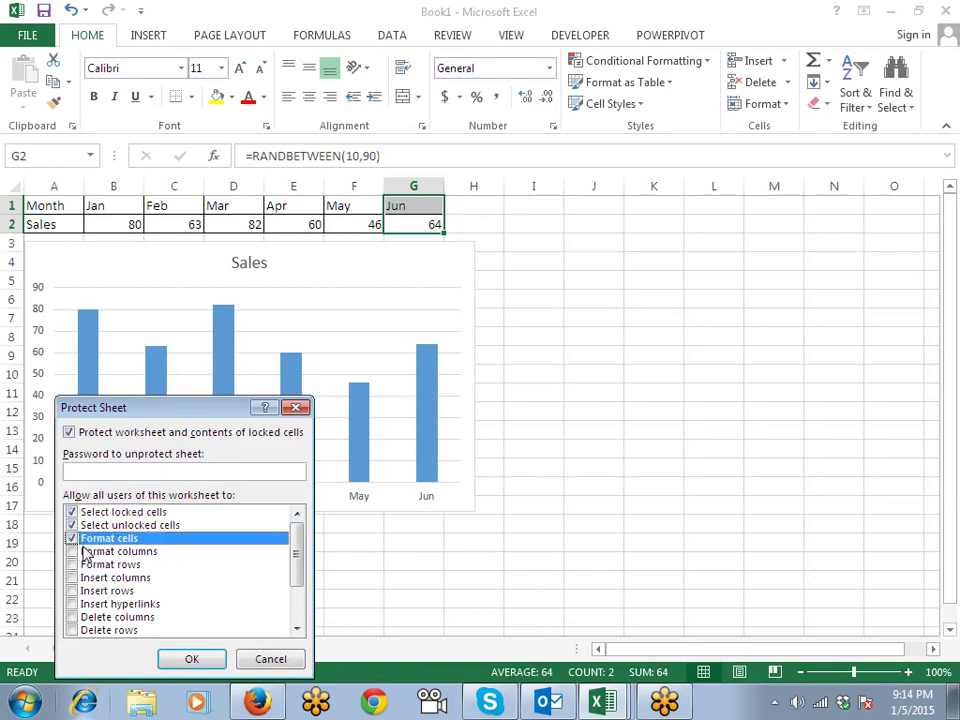
pyautogui.click(191, 658)
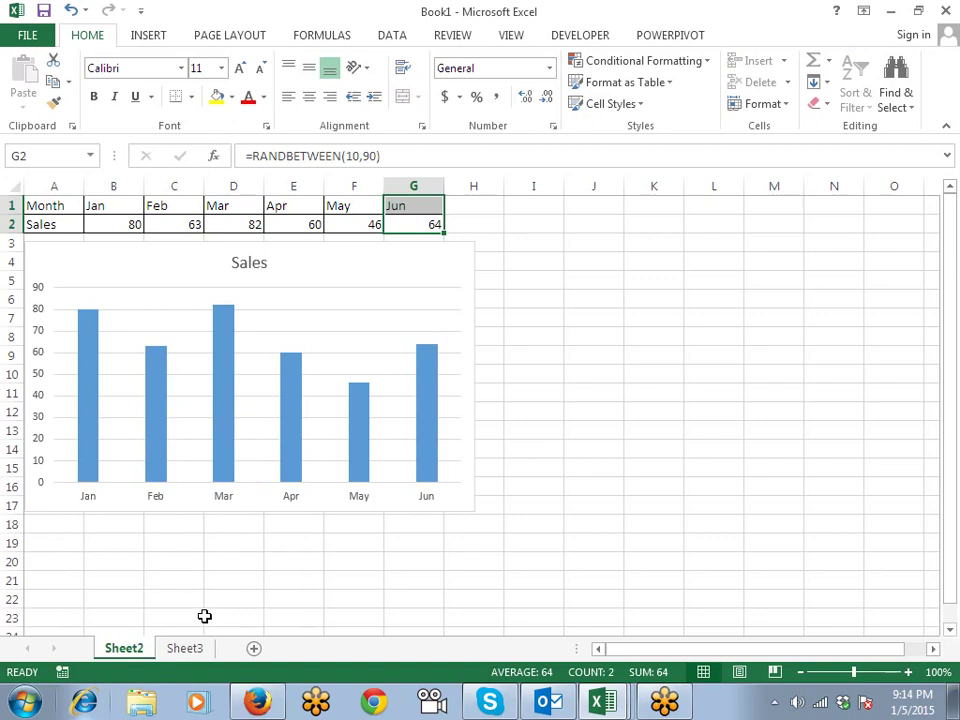
pyautogui.click(193, 220)
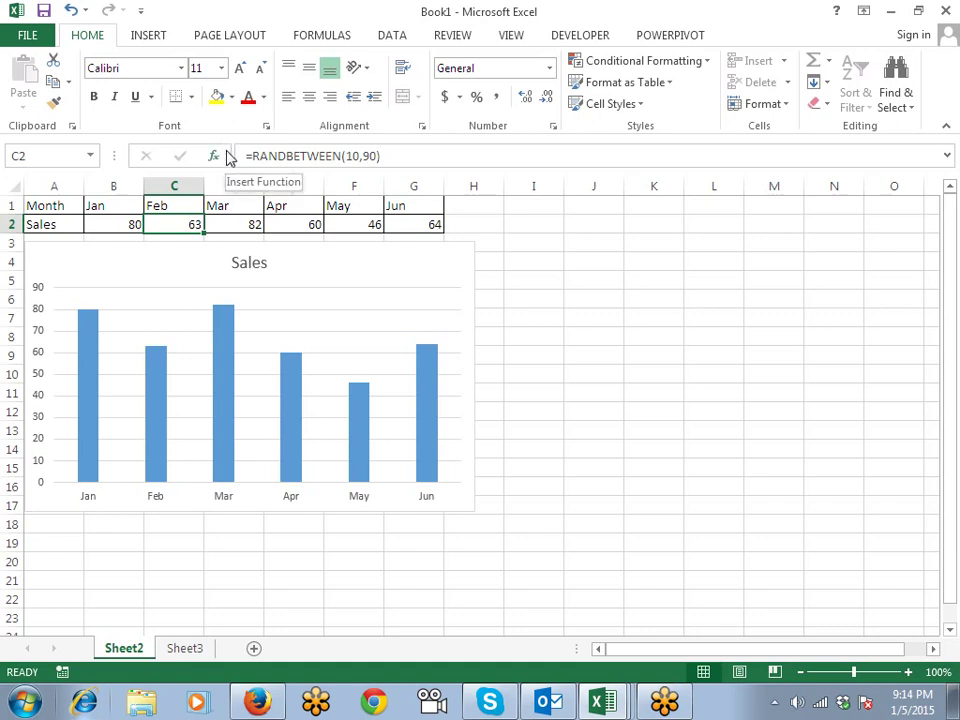
# Fill the Mar–May headers (D1:F1) yellow, undoing an accidental yellow fill on Feb.
pyautogui.moveTo(230, 206); pyautogui.dragTo(350, 206)
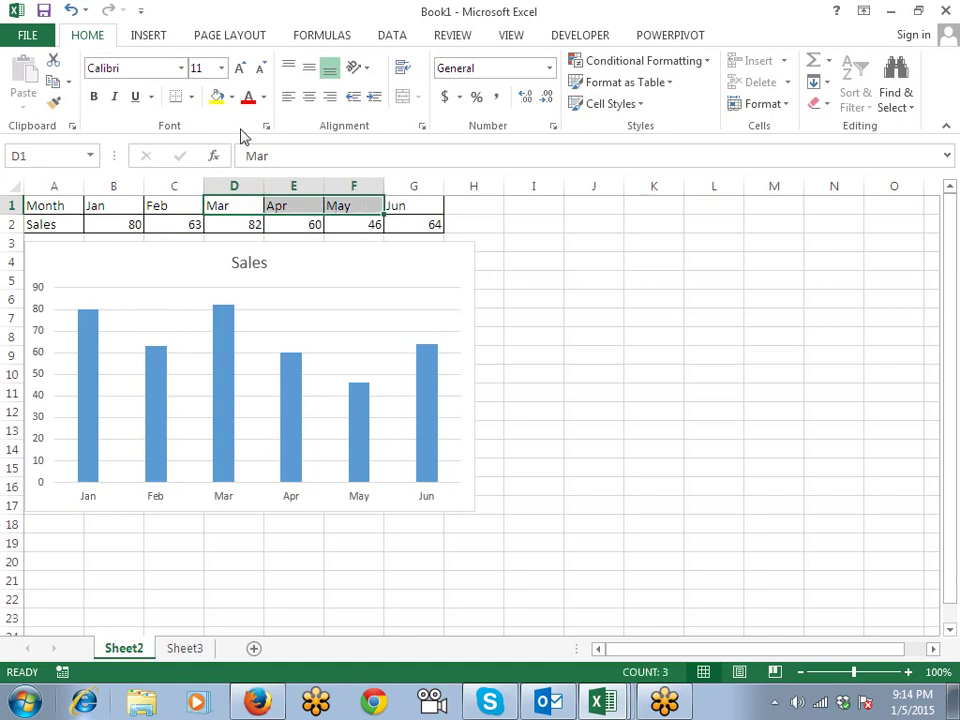
pyautogui.click(216, 96)
pyautogui.moveTo(154, 208); pyautogui.dragTo(160, 224)
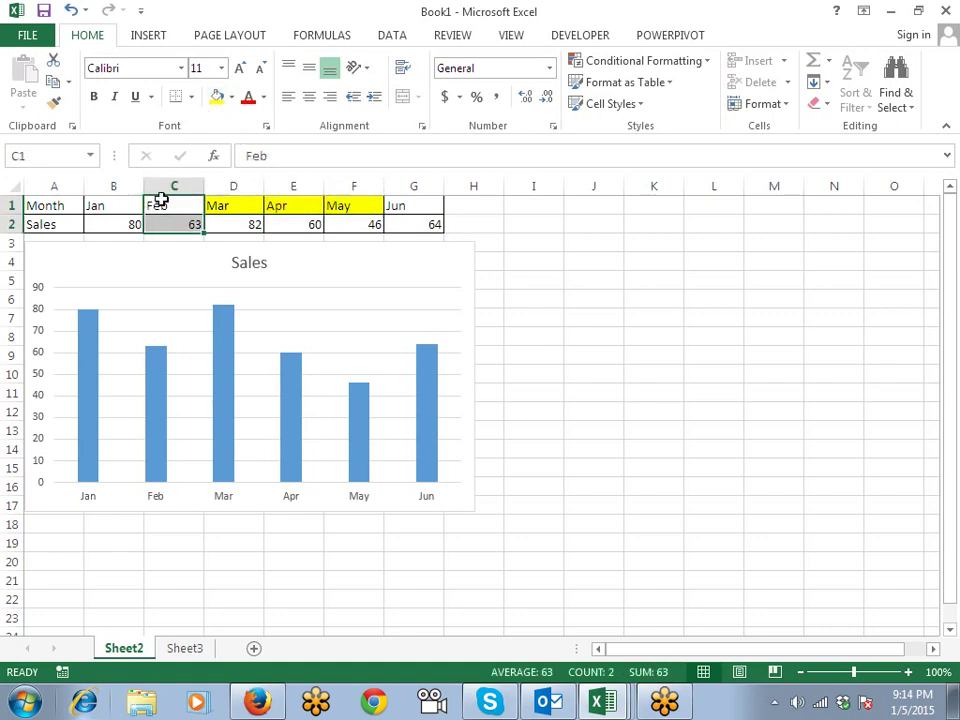
pyautogui.click(216, 96)
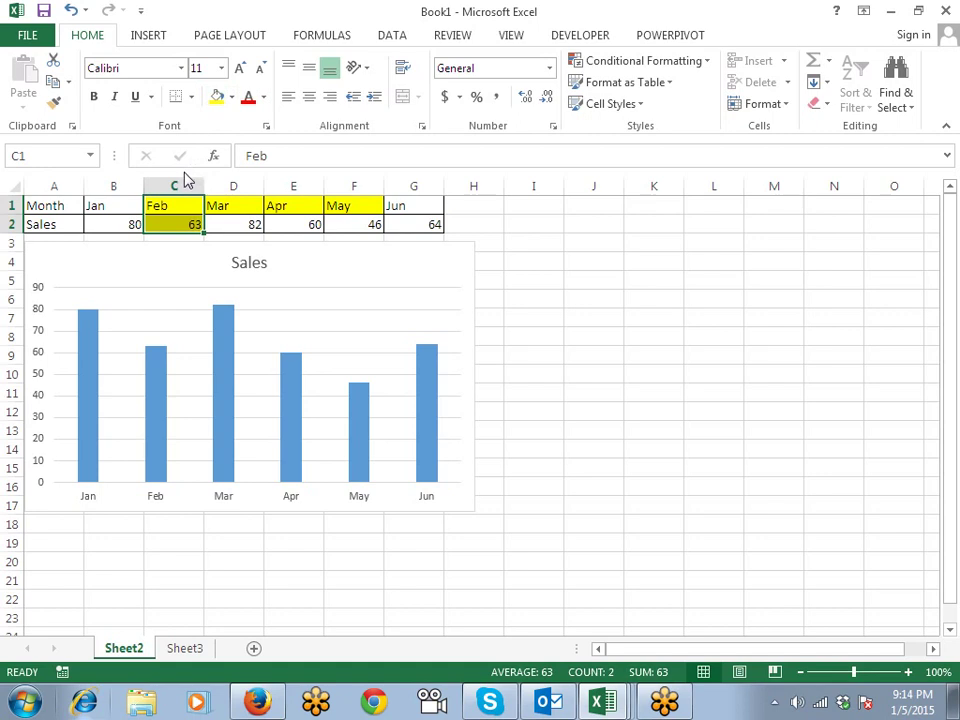
pyautogui.hotkey('ctrl', 'z')
# Re-protect Sheet2 with Format cells, select locked cells and select unlocked cells all disallowed.
pyautogui.rightClick(115, 648)
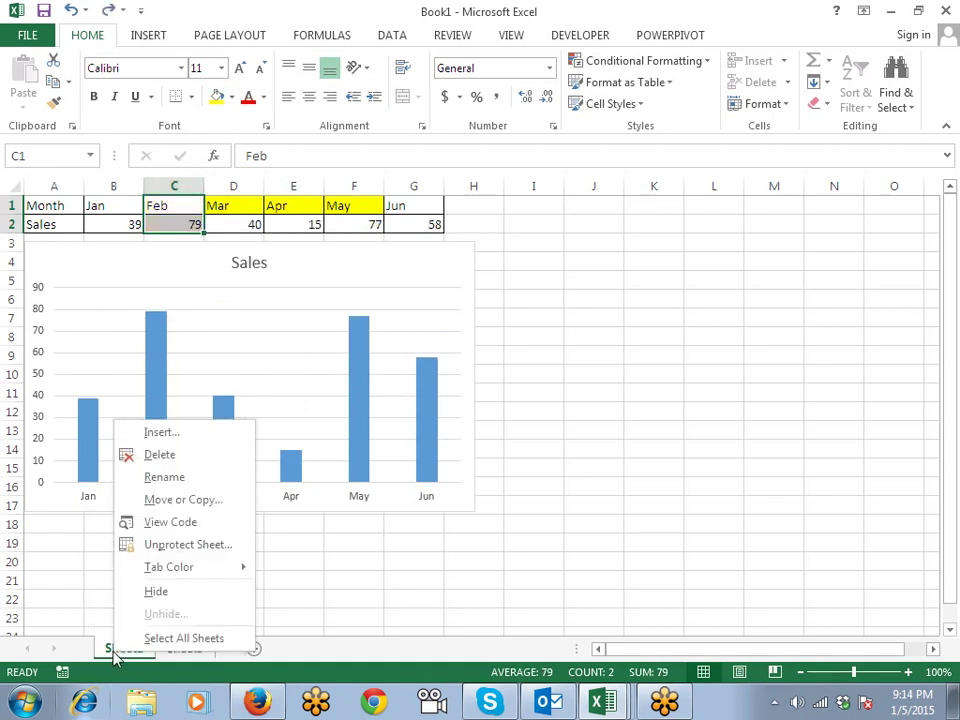
pyautogui.click(135, 648)
pyautogui.rightClick(135, 648)
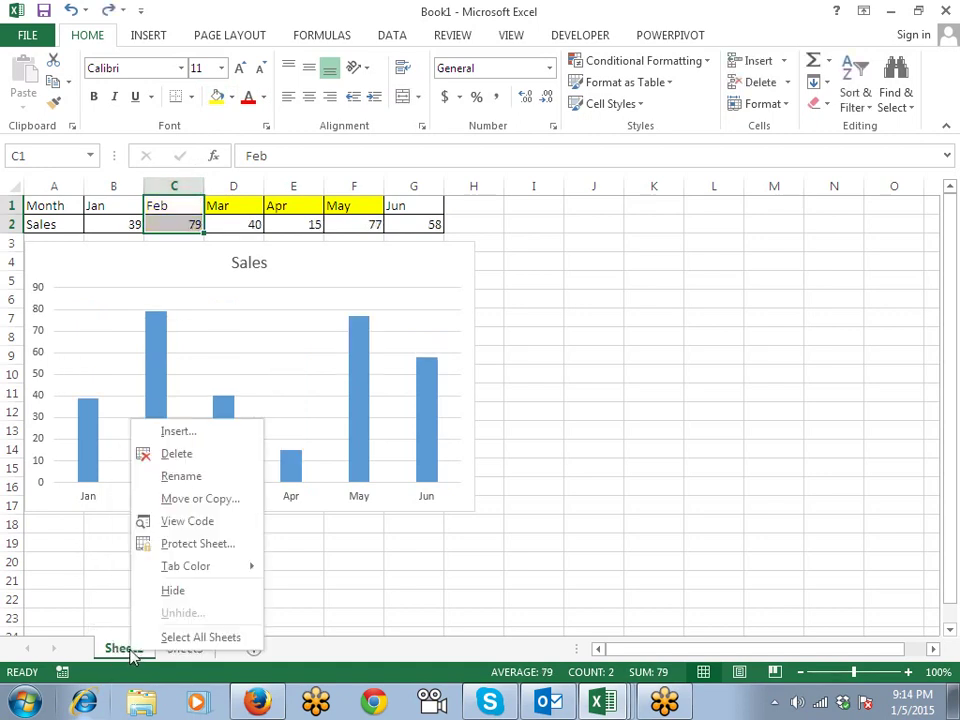
pyautogui.click(180, 545)
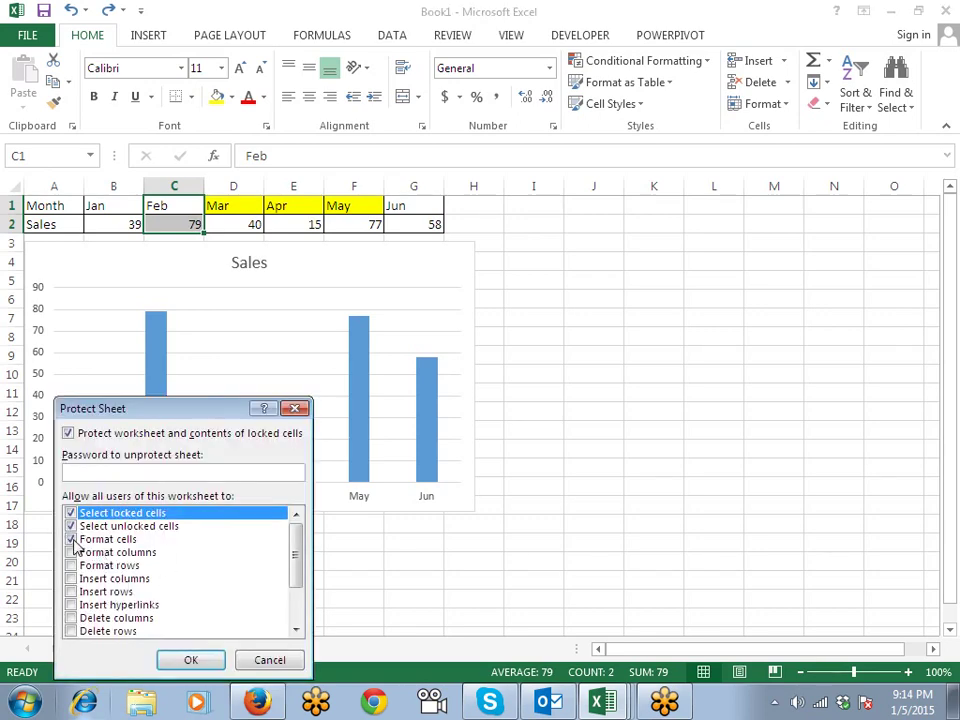
pyautogui.click(70, 540)
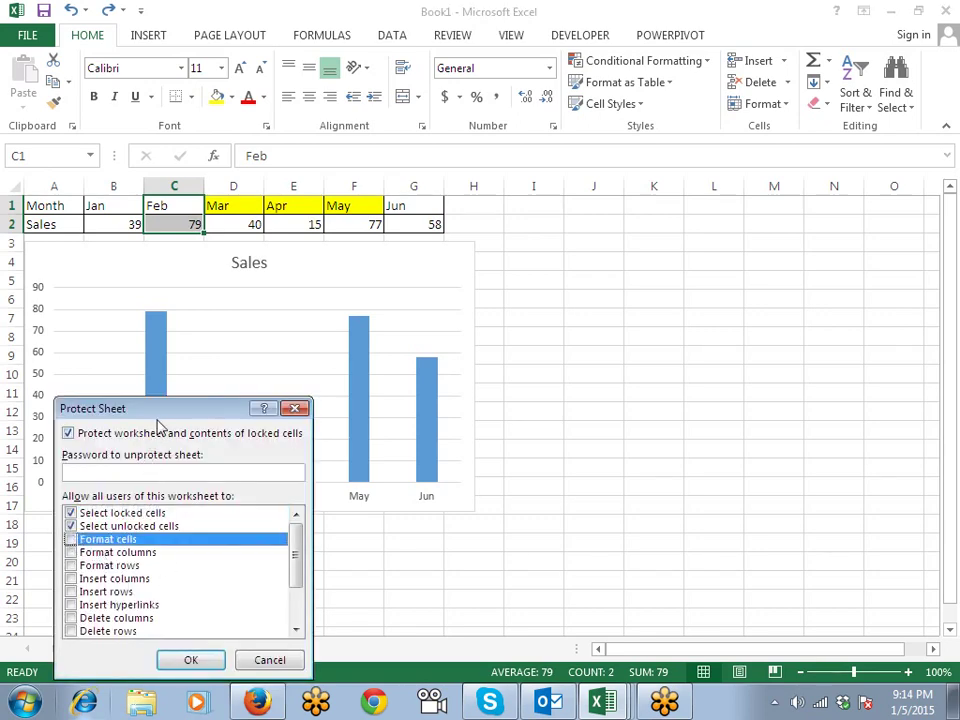
pyautogui.moveTo(157, 417); pyautogui.dragTo(474, 339)
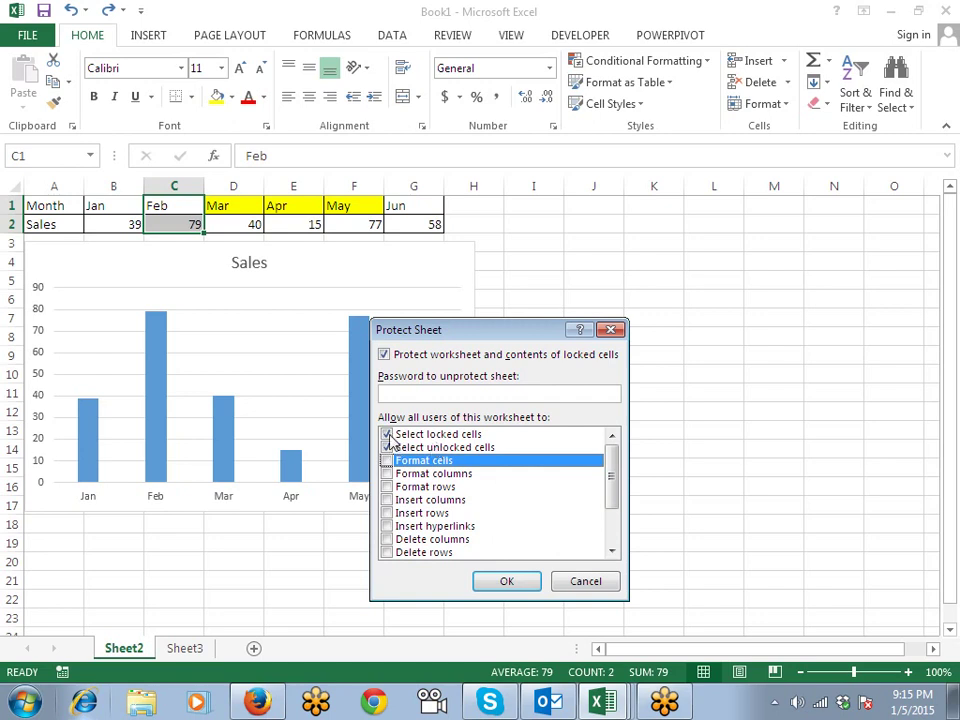
pyautogui.click(389, 435)
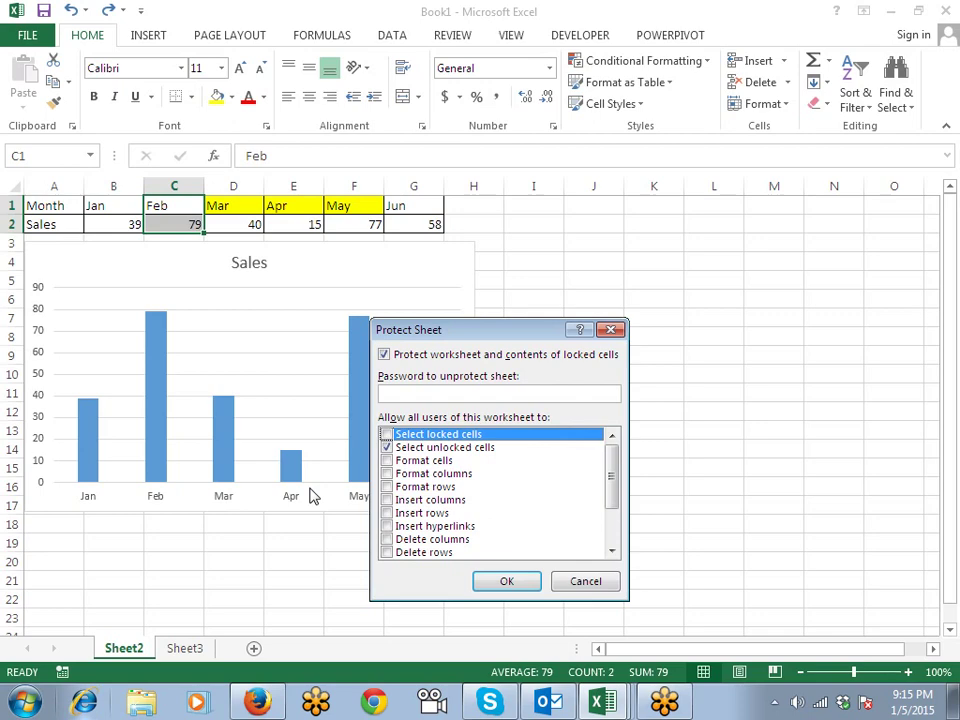
pyautogui.click(387, 448)
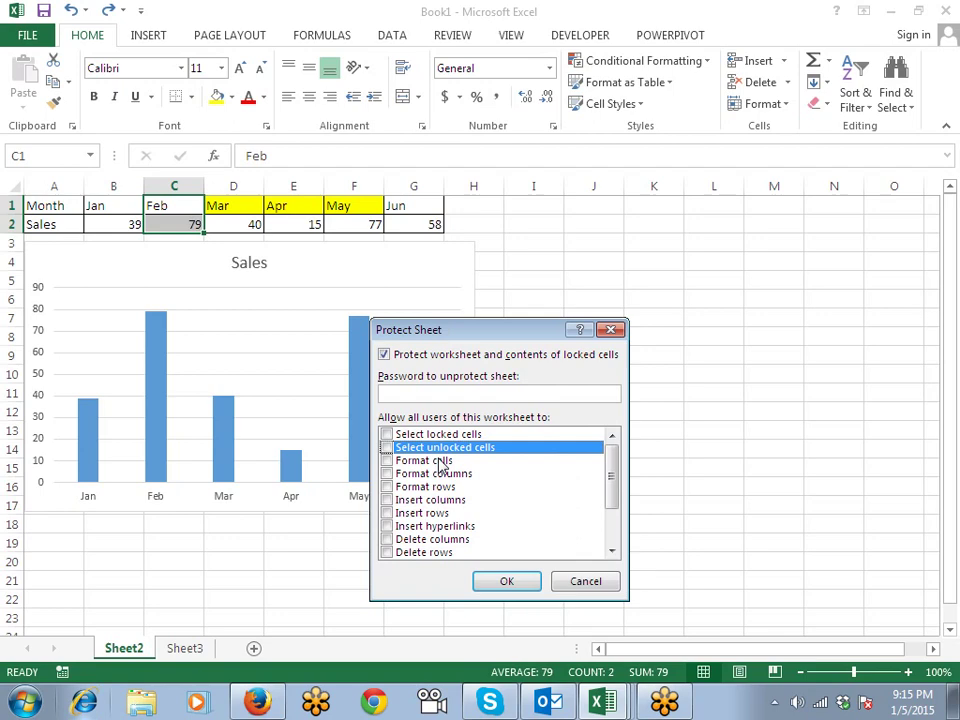
pyautogui.click(507, 582)
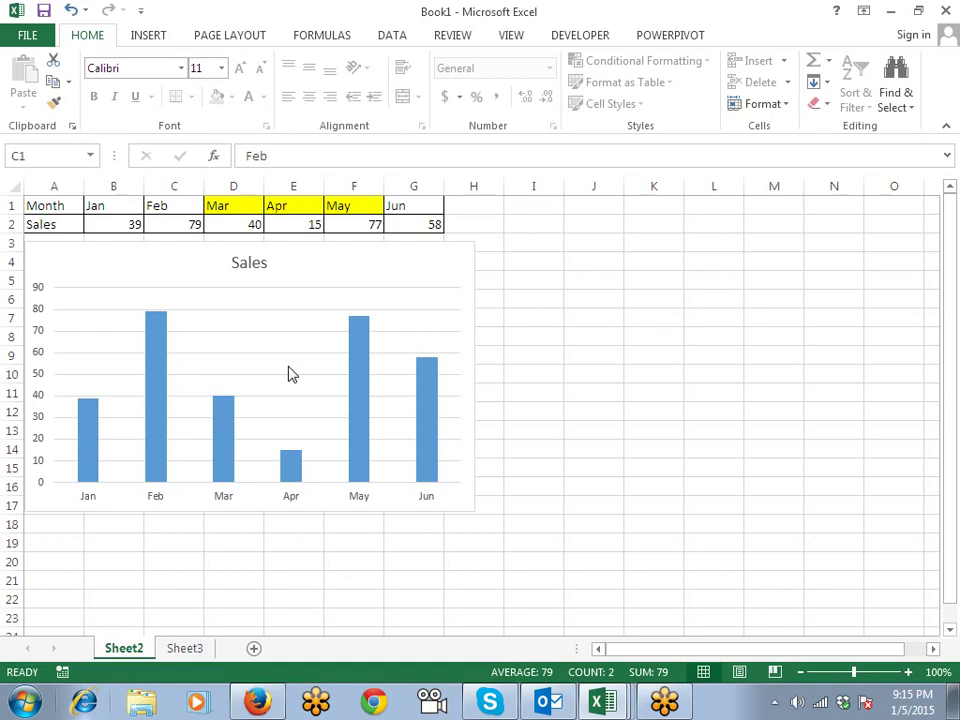
# Add a new blank worksheet, Sheet1, to the workbook.
pyautogui.click(186, 648)
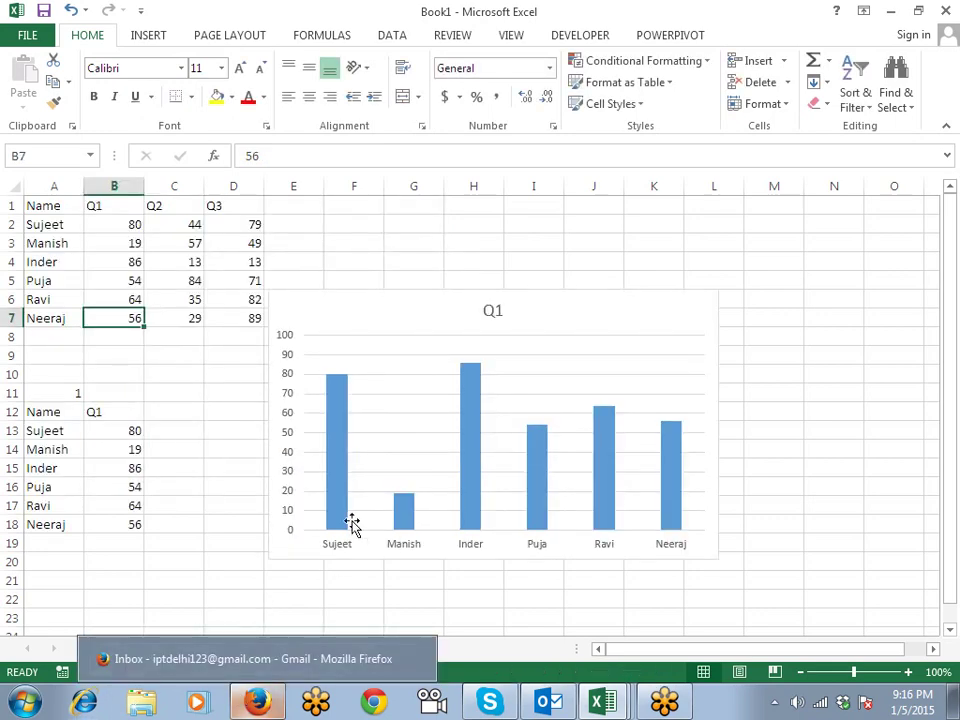
pyautogui.click(233, 487)
pyautogui.click(255, 648)
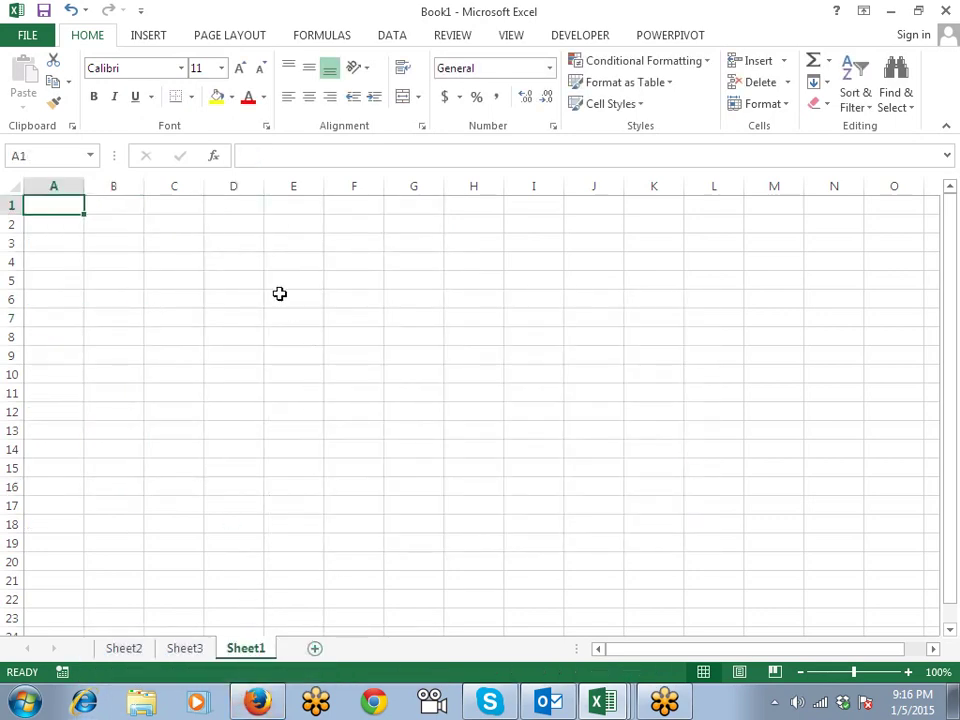
# Select the block D3:G15 on the new Sheet1.
pyautogui.moveTo(258, 265); pyautogui.dragTo(485, 546)
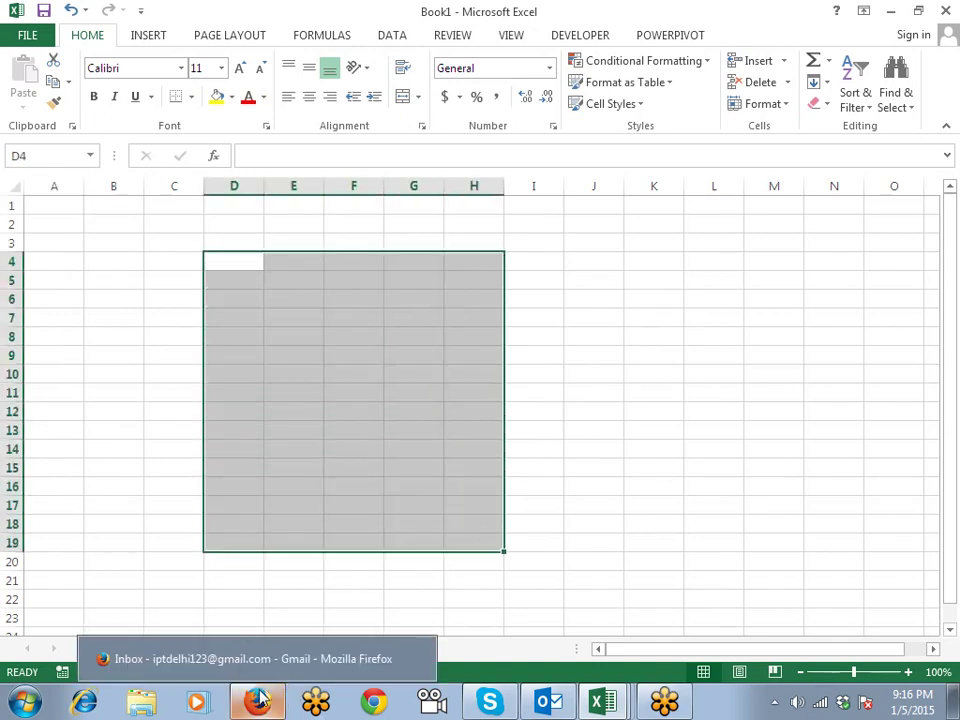
pyautogui.moveTo(660, 706)
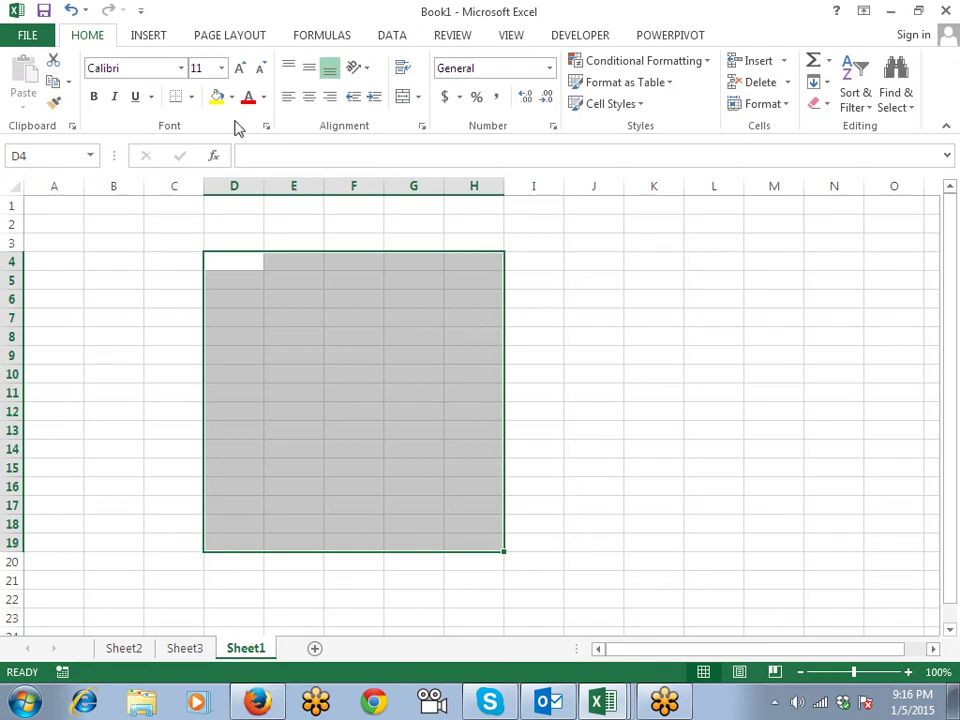
pyautogui.click(294, 294)
pyautogui.moveTo(234, 243); pyautogui.dragTo(435, 465)
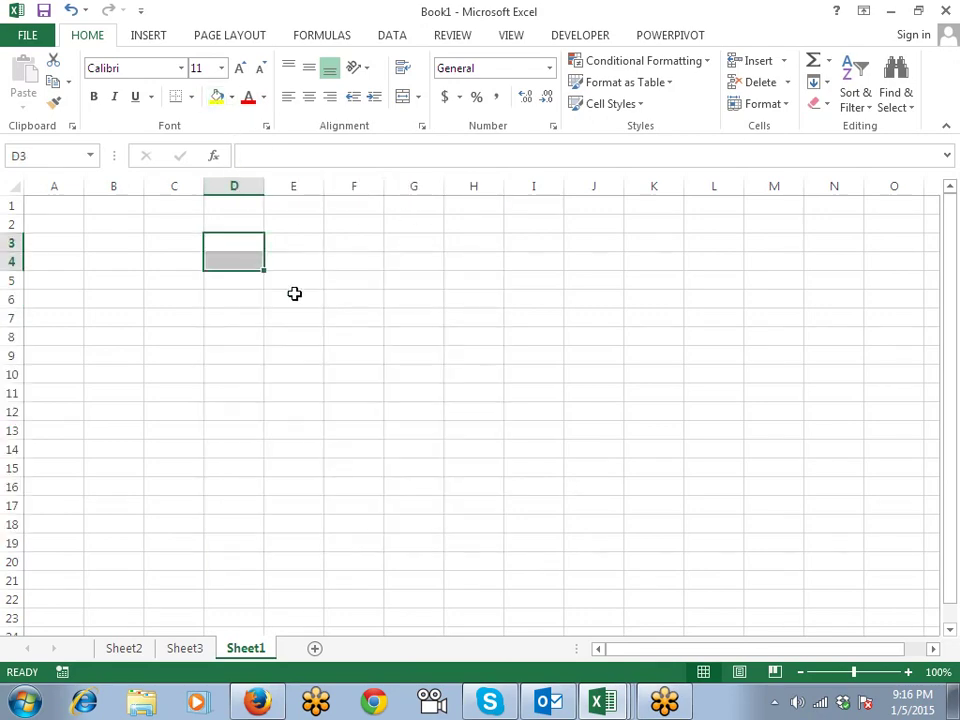
pyautogui.click(216, 97)
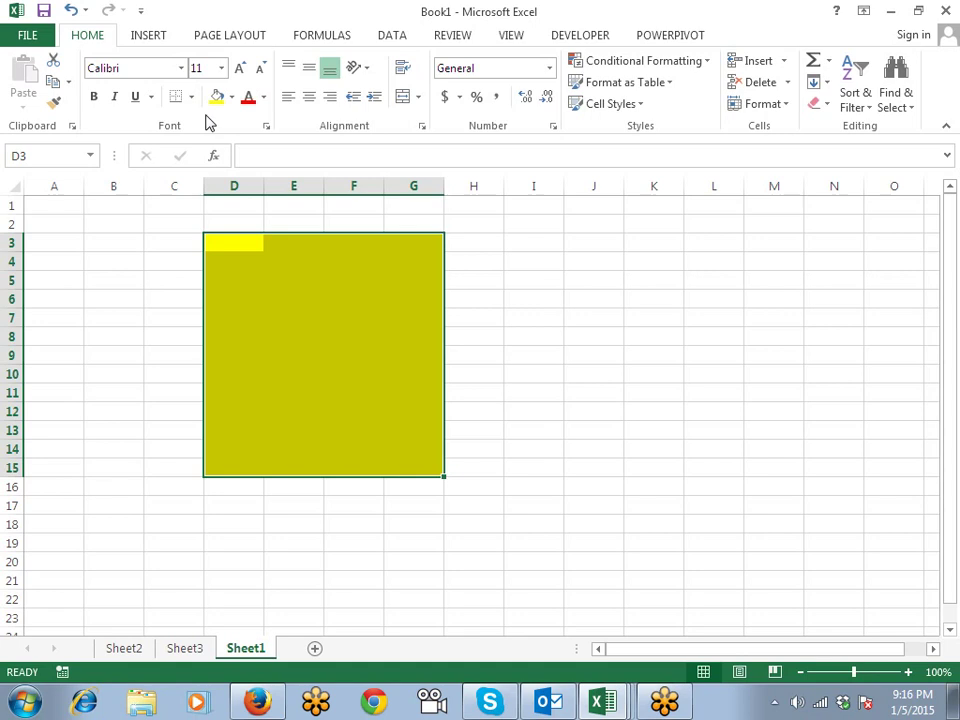
pyautogui.write('xcv')
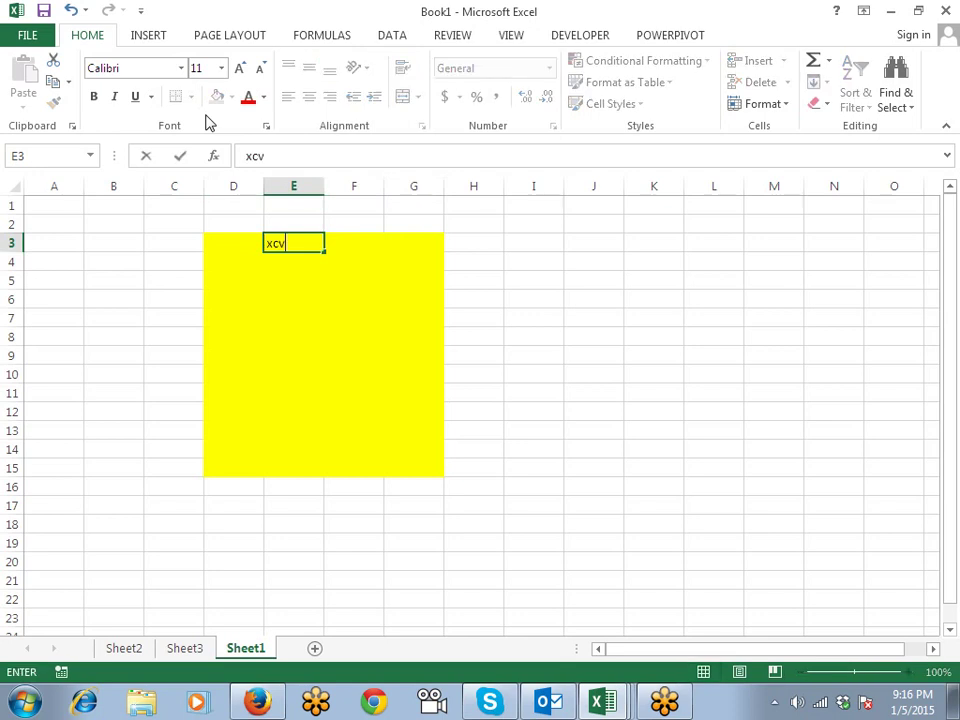
pyautogui.press('Escape')
pyautogui.press('Right')
pyautogui.press('Right')
pyautogui.press('Right')
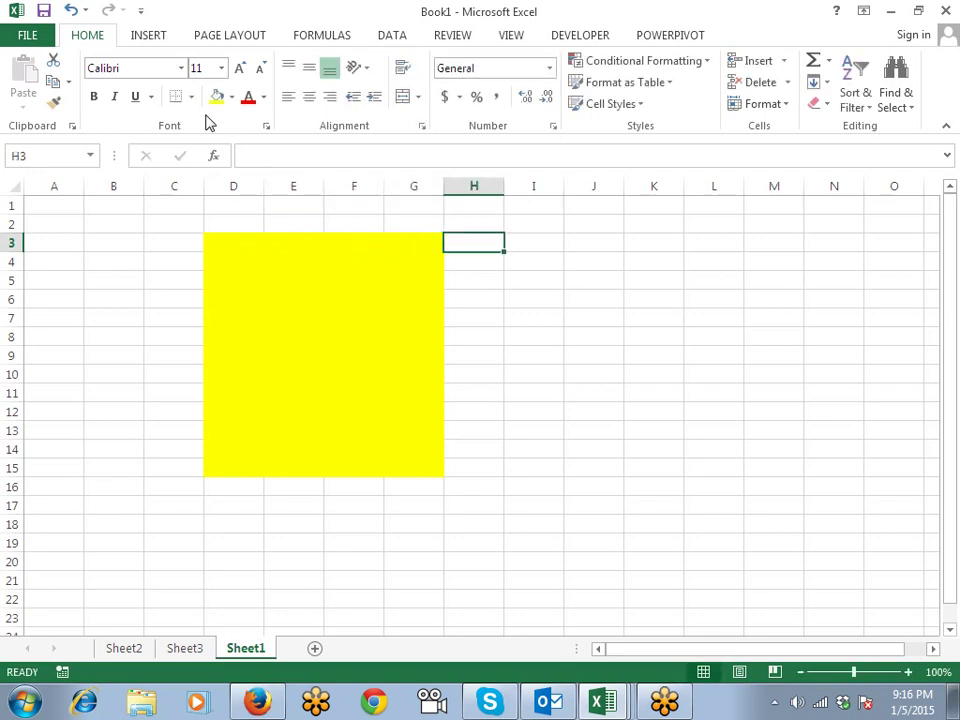
pyautogui.press('Left')
pyautogui.press('Left')
pyautogui.press('Left')
pyautogui.press('Left')
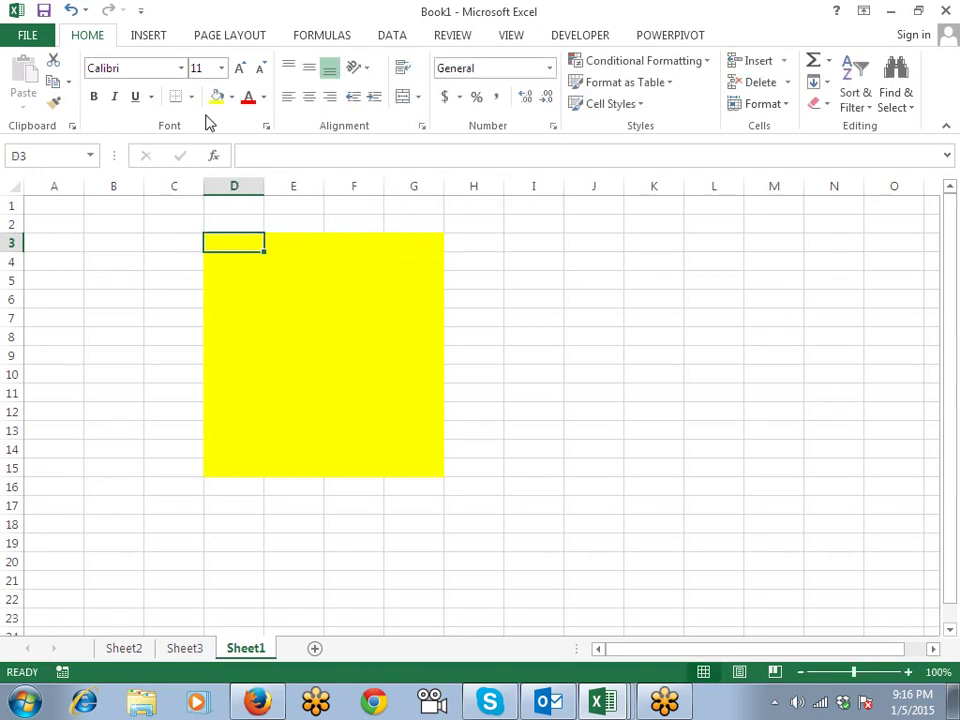
pyautogui.press('Right')
pyautogui.press('Left')
pyautogui.hotkey('shift', 'Right')
pyautogui.hotkey('shift', 'Right')
pyautogui.hotkey('shift', 'Right')
pyautogui.hotkey('shift', 'Down')
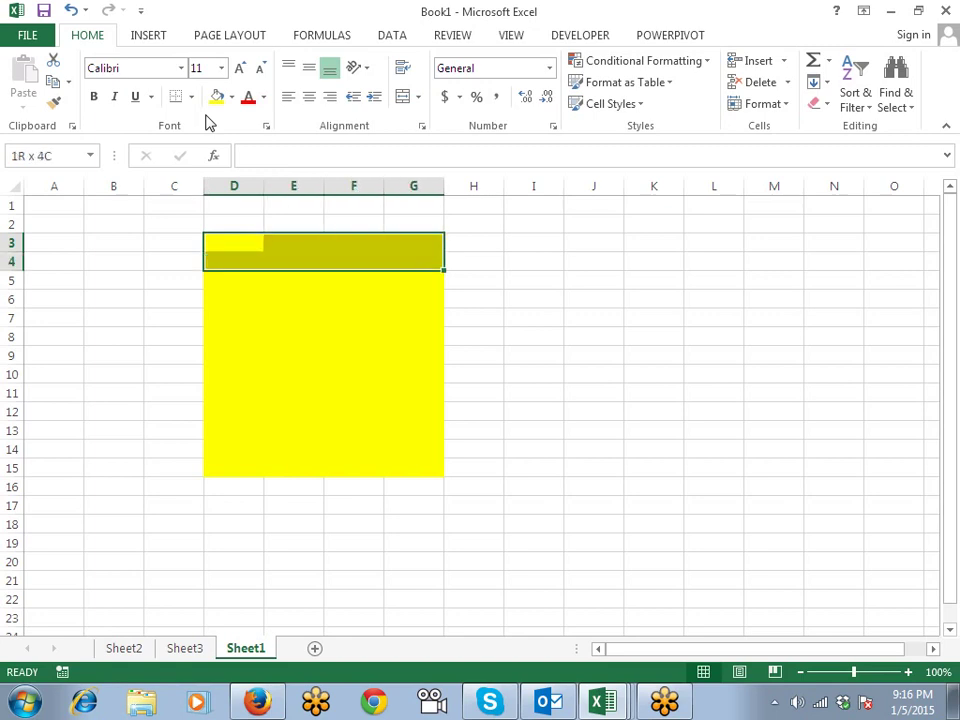
pyautogui.hotkey('shift', 'Down')
pyautogui.hotkey('shift', 'Down')
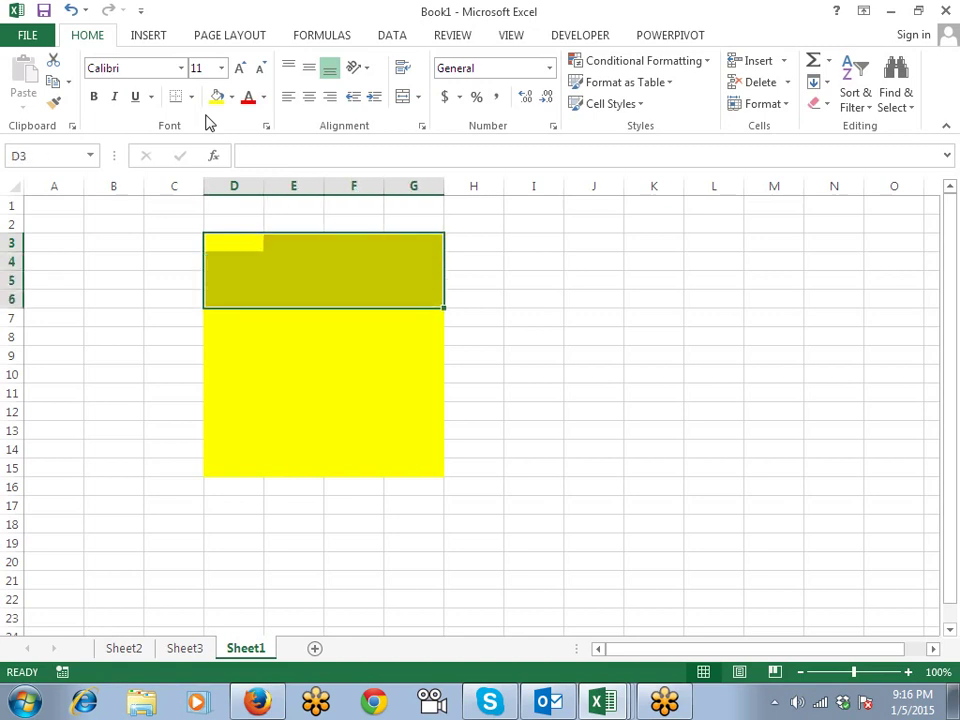
pyautogui.hotkey('shift', 'Down')
pyautogui.hotkey('shift', 'Down')
pyautogui.hotkey('shift', 'Down')
pyautogui.hotkey('shift', 'Down')
pyautogui.hotkey('shift', 'Down')
pyautogui.hotkey('shift', 'Down')
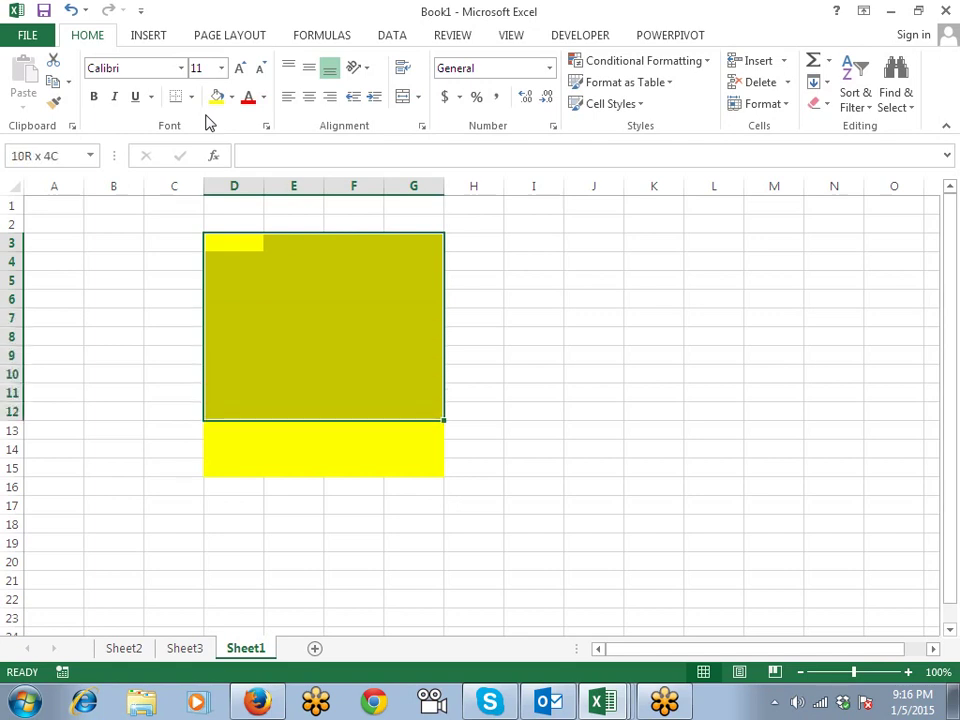
pyautogui.hotkey('shift', 'Down')
pyautogui.hotkey('shift', 'Down')
pyautogui.hotkey('shift', 'Down')
pyautogui.press('Up')
pyautogui.press('Down')
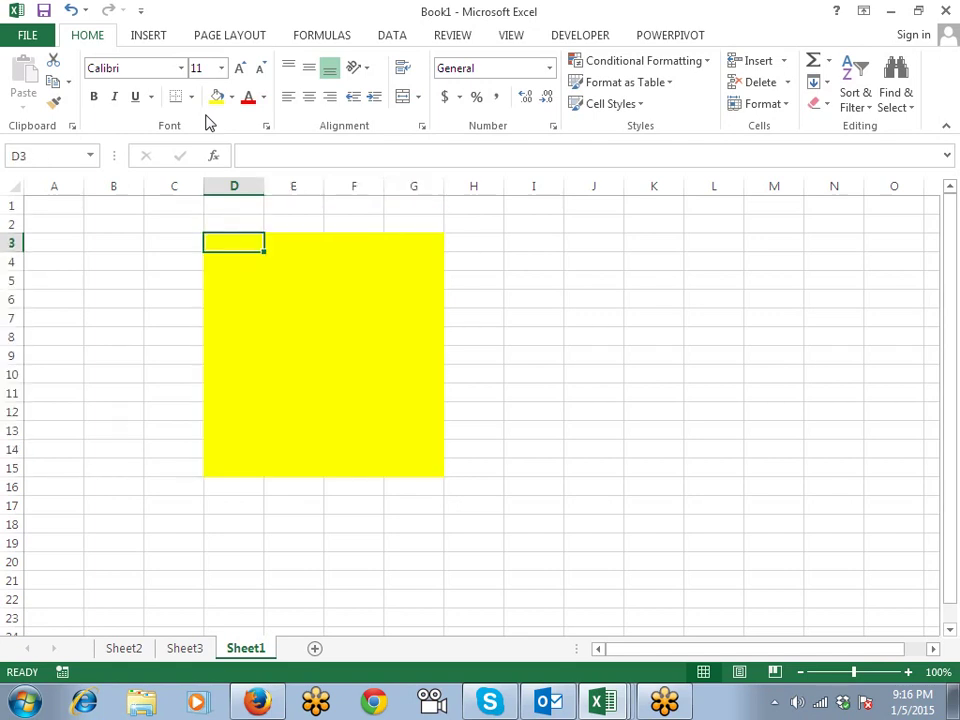
pyautogui.hotkey('shift', 'Right')
pyautogui.hotkey('shift', 'Right')
pyautogui.hotkey('shift', 'Right')
pyautogui.hotkey('shift', 'Down')
pyautogui.hotkey('shift', 'Down')
pyautogui.hotkey('shift', 'Down')
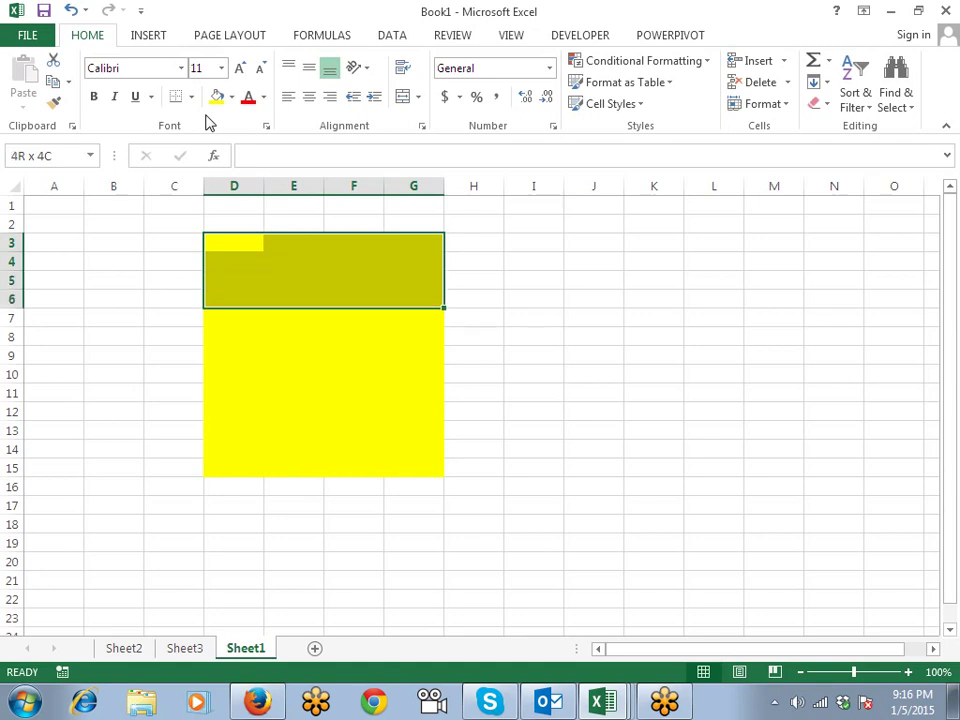
pyautogui.hotkey('shift', 'Down')
pyautogui.hotkey('shift', 'Down')
pyautogui.hotkey('shift', 'Down')
pyautogui.hotkey('shift', 'Down')
pyautogui.hotkey('shift', 'Down')
pyautogui.hotkey('shift', 'Down')
pyautogui.hotkey('shift', 'Down')
pyautogui.hotkey('shift', 'Down')
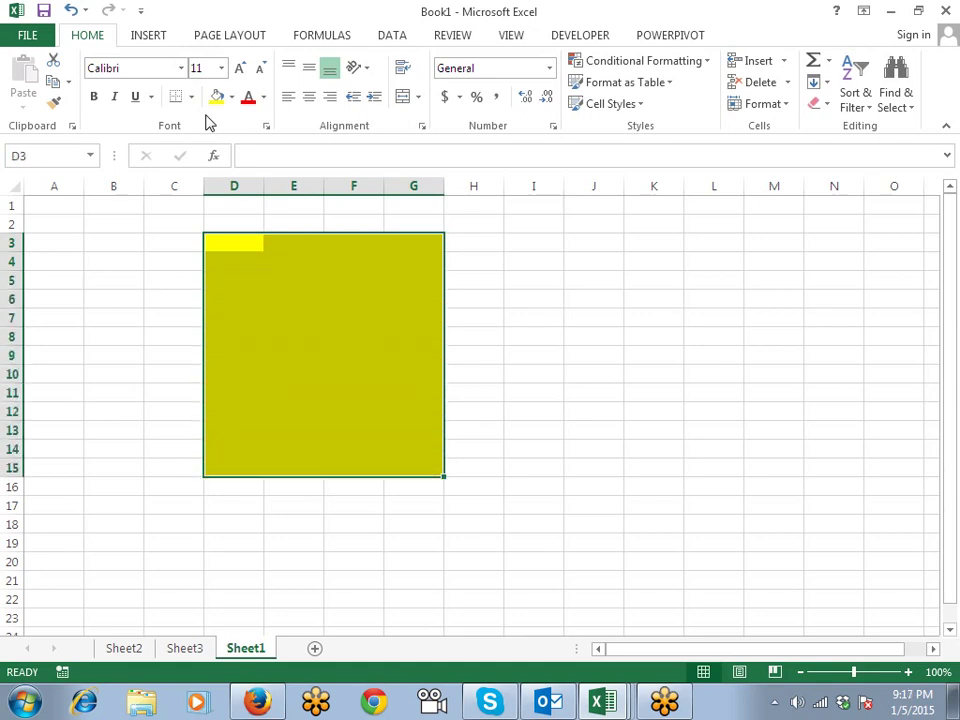
pyautogui.rightClick(272, 258)
pyautogui.press('Escape')
pyautogui.click(124, 240)
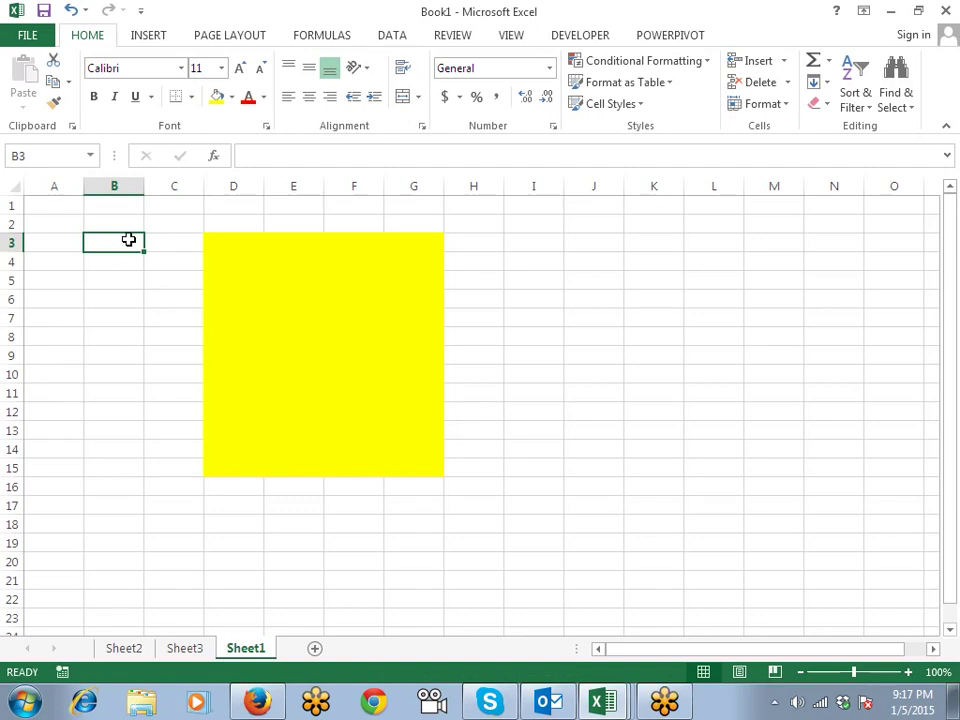
pyautogui.press('Right')
pyautogui.press('Right')
pyautogui.hotkey('shift', 'Right')
pyautogui.hotkey('shift', 'Right')
pyautogui.hotkey('shift', 'Right')
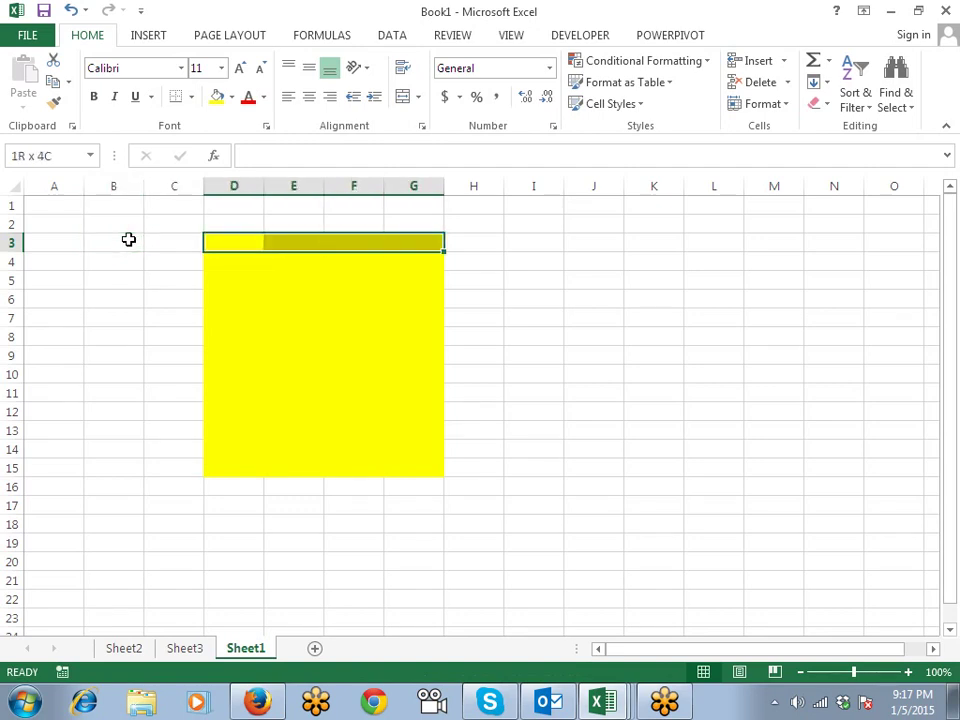
pyautogui.hotkey('shift', 'Down')
pyautogui.hotkey('shift', 'Down')
pyautogui.hotkey('shift', 'Down')
pyautogui.press('Left')
pyautogui.click(125, 240)
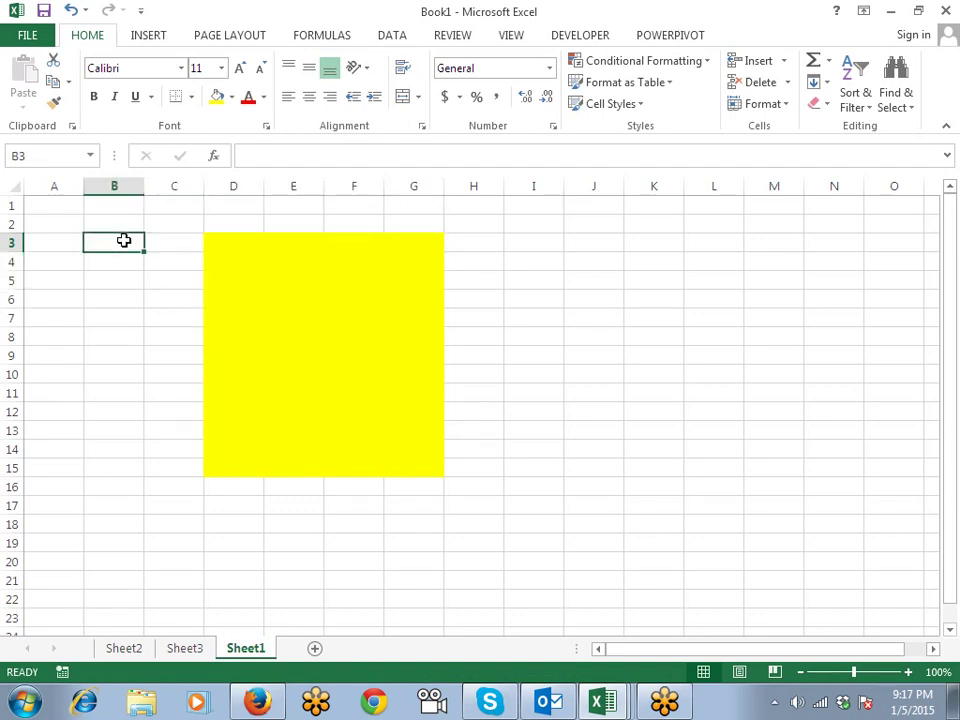
pyautogui.rightClick(125, 241)
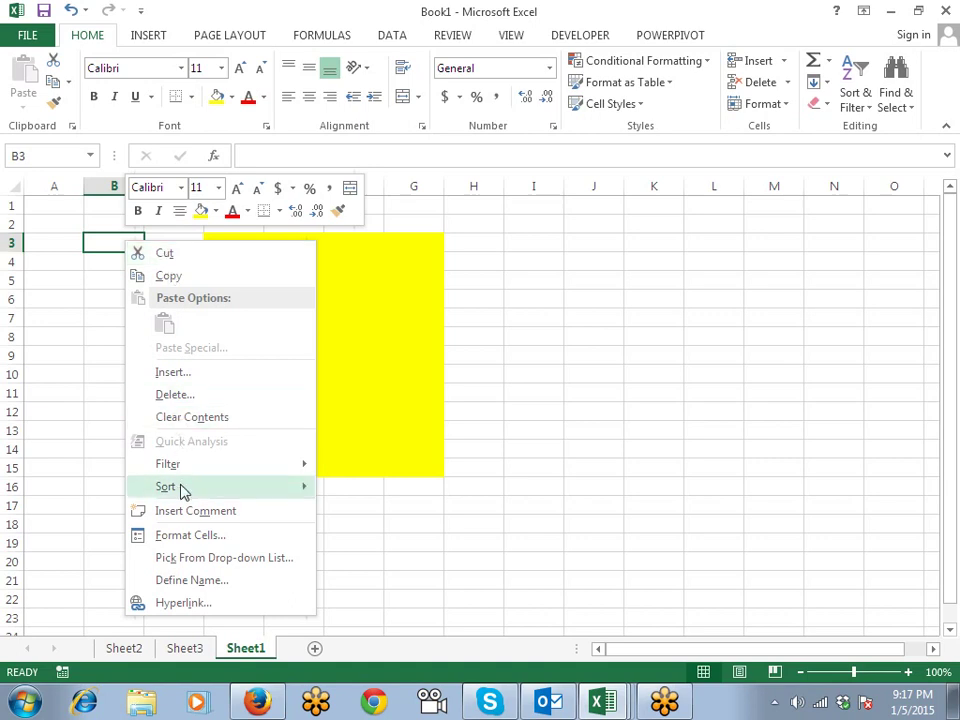
pyautogui.moveTo(180, 490)
pyautogui.click(75, 415)
pyautogui.click(62, 256)
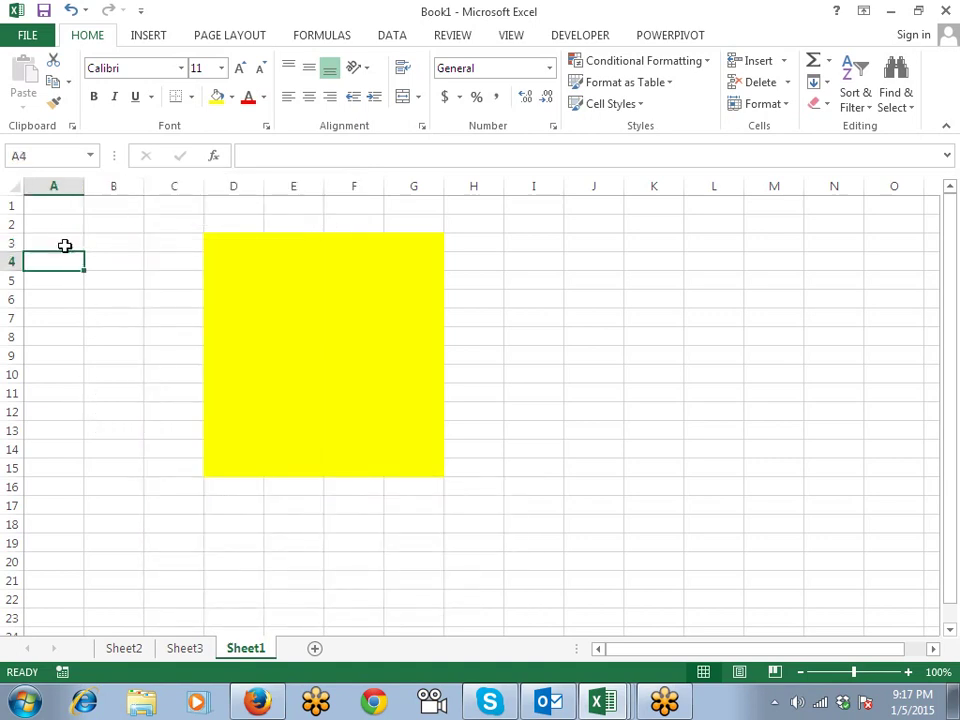
pyautogui.click(61, 240)
pyautogui.rightClick(62, 240)
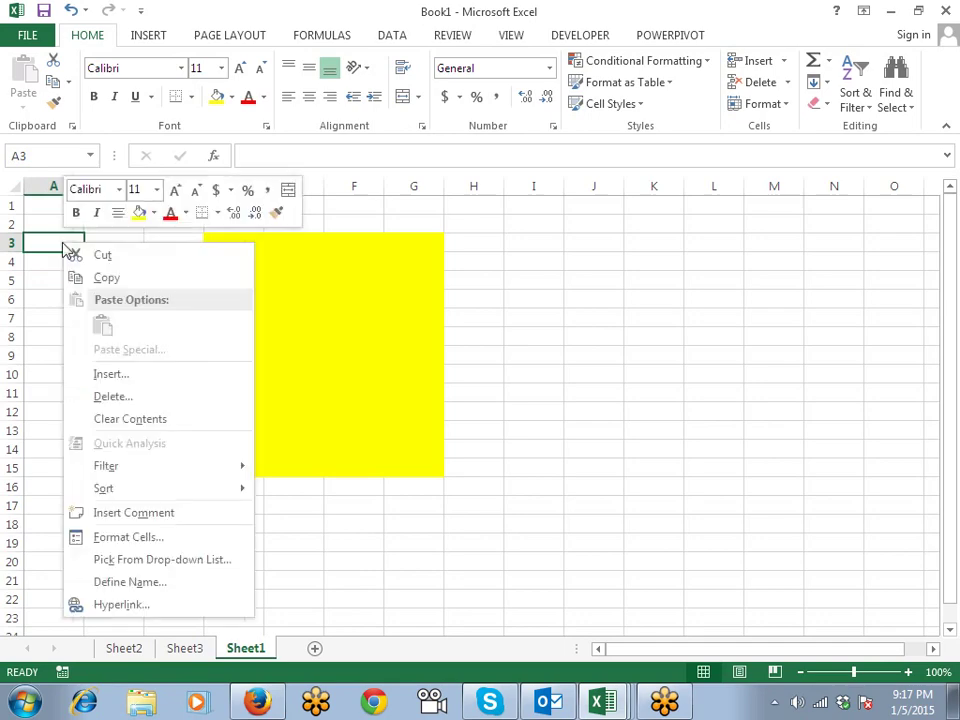
pyautogui.click(146, 539)
pyautogui.moveTo(163, 261); pyautogui.dragTo(458, 193)
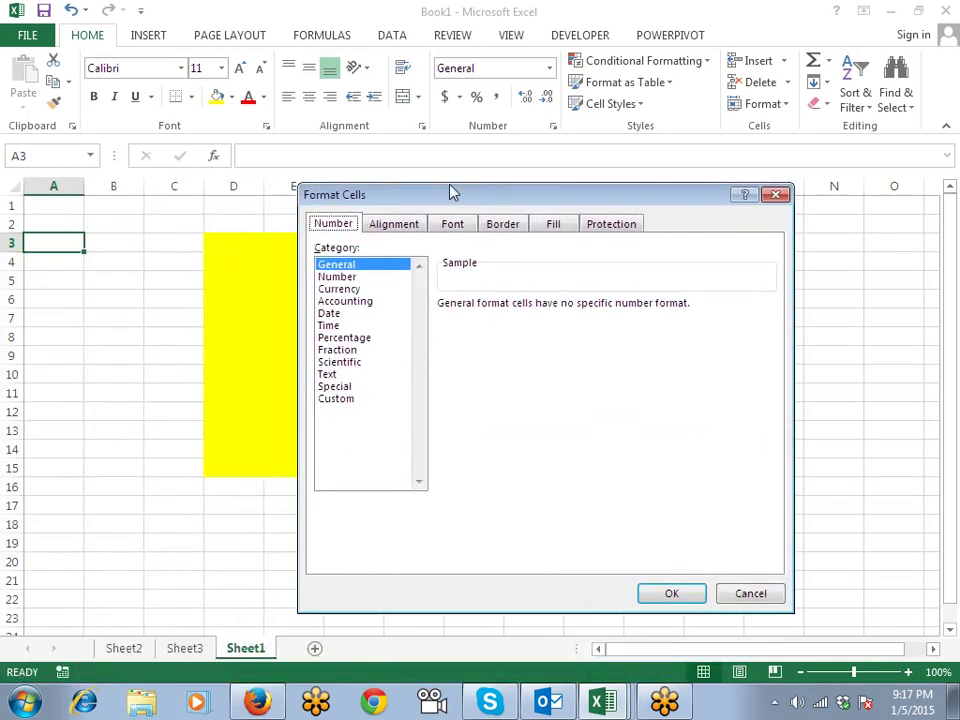
pyautogui.click(620, 225)
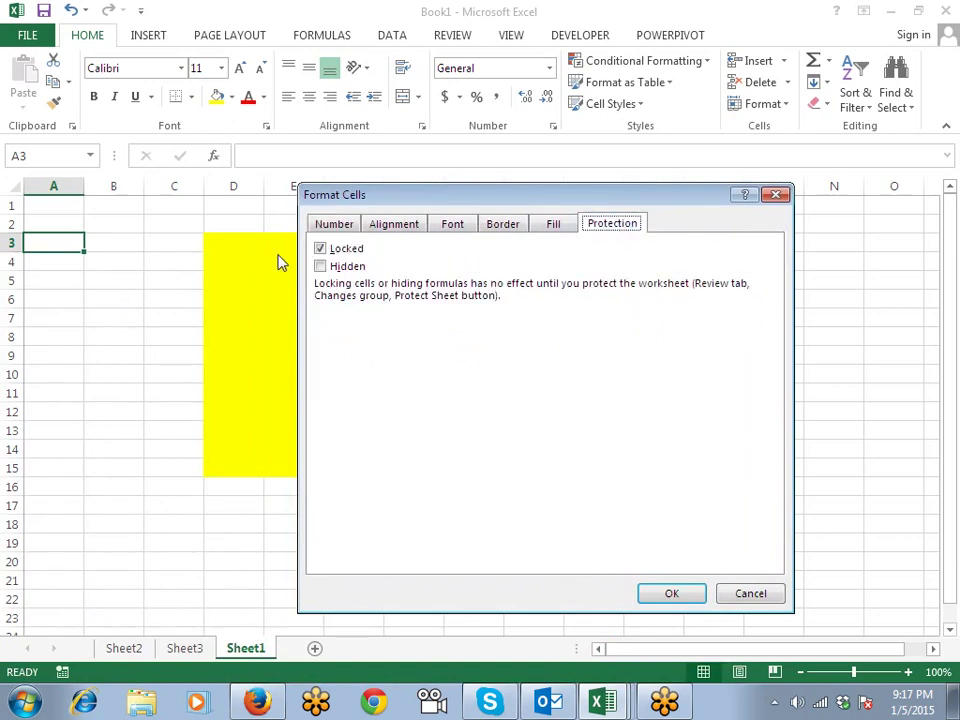
pyautogui.moveTo(352, 204); pyautogui.dragTo(506, 177)
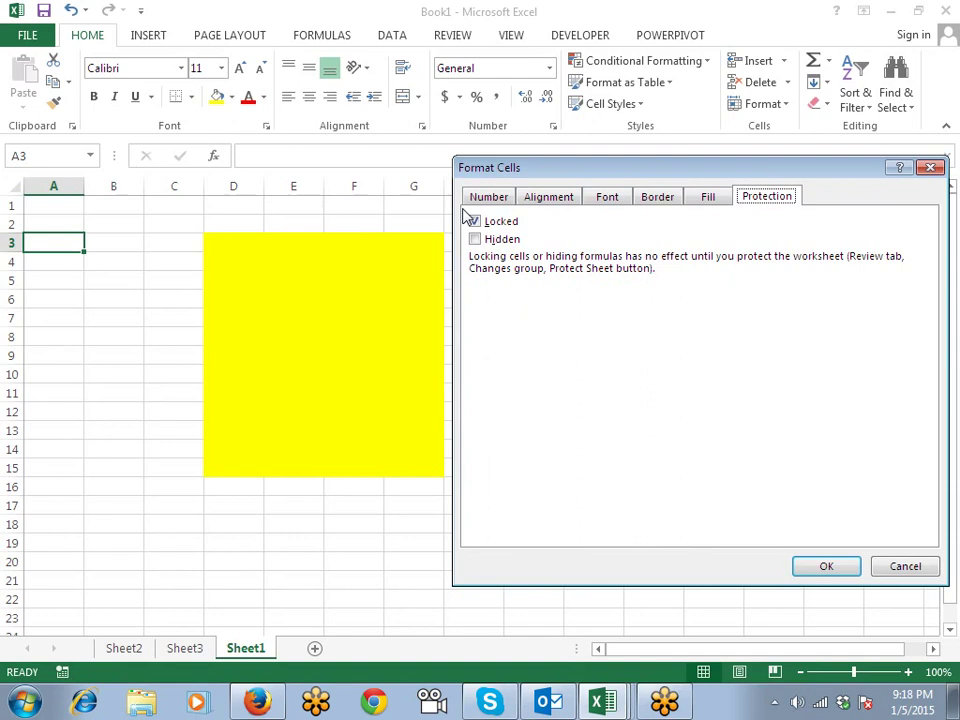
pyautogui.click(476, 222)
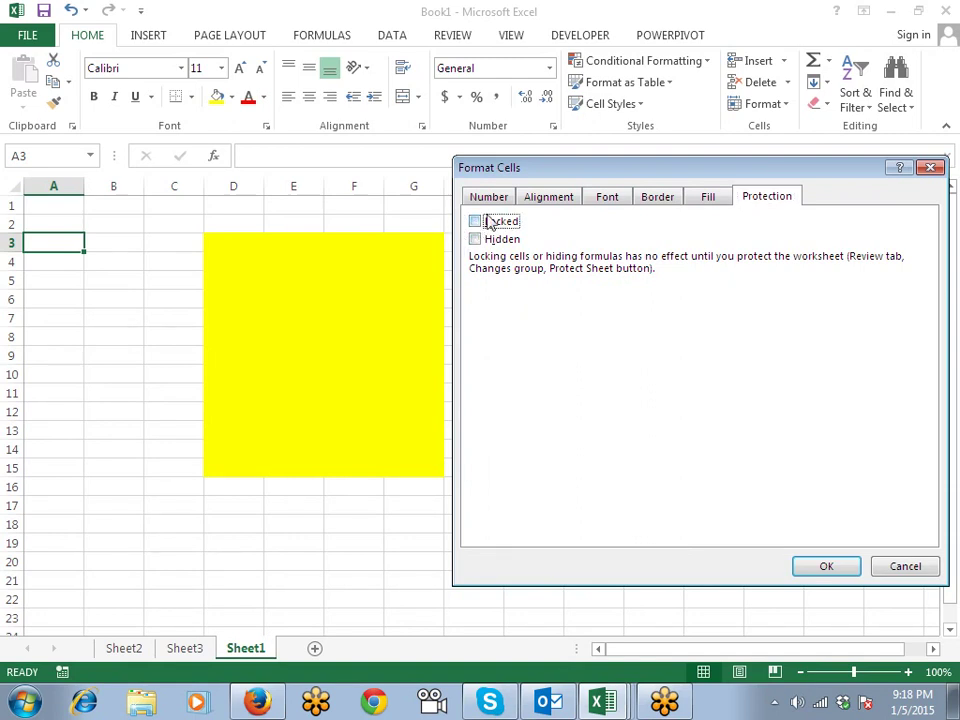
pyautogui.click(475, 221)
pyautogui.press('Return')
pyautogui.rightClick(237, 655)
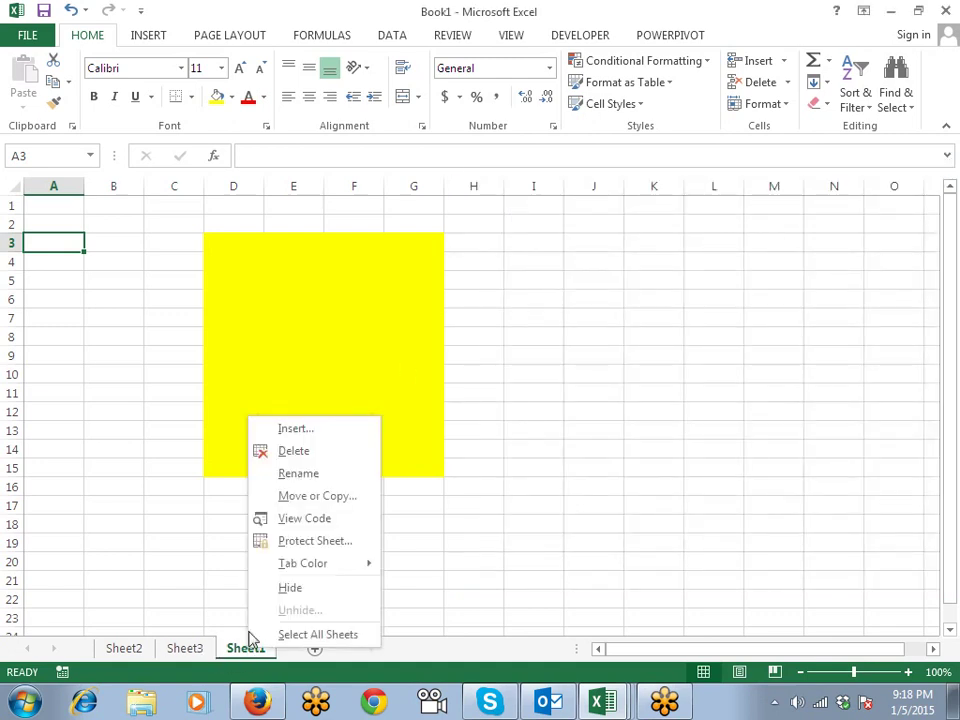
pyautogui.click(279, 540)
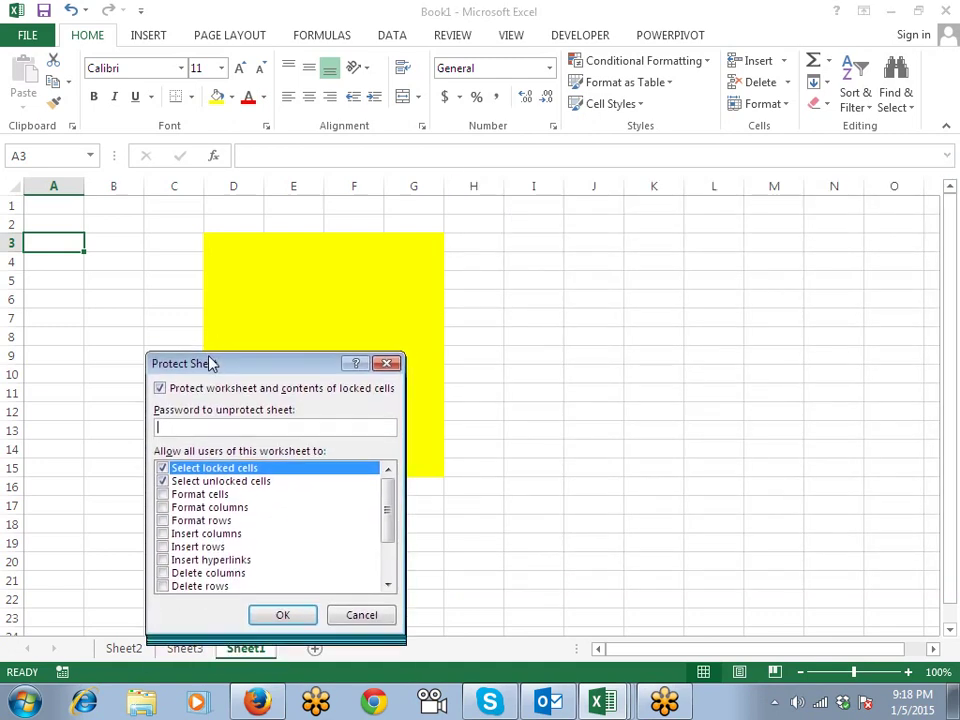
pyautogui.moveTo(211, 399); pyautogui.dragTo(208, 356)
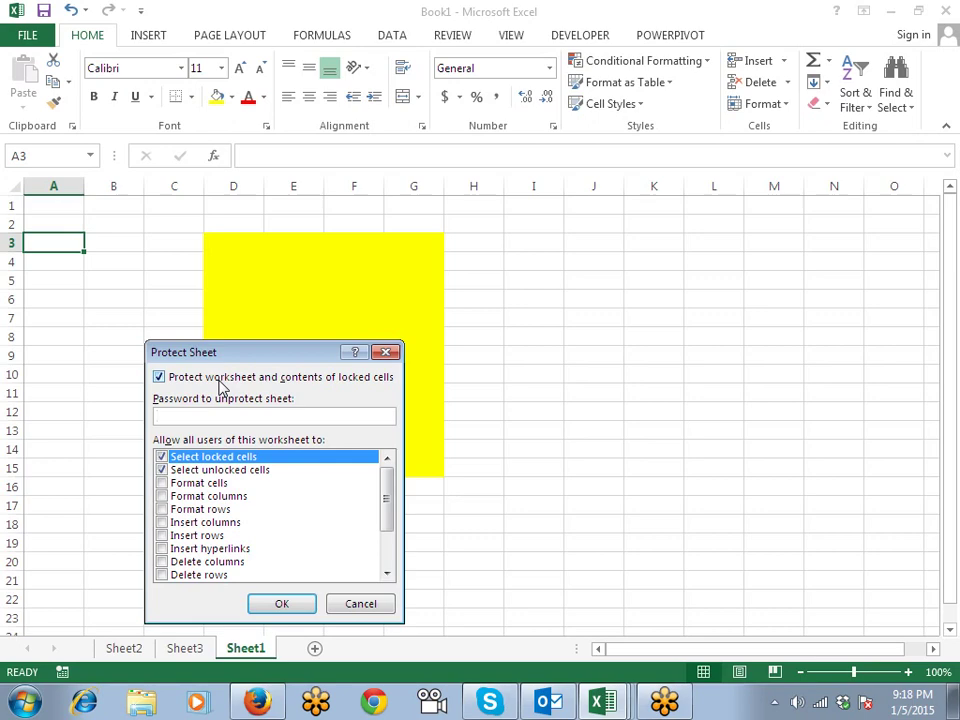
pyautogui.press('Escape')
# Clear the Locked option on the yellow range D3:G15 in Format Cells > Protection.
pyautogui.rightClick(118, 285)
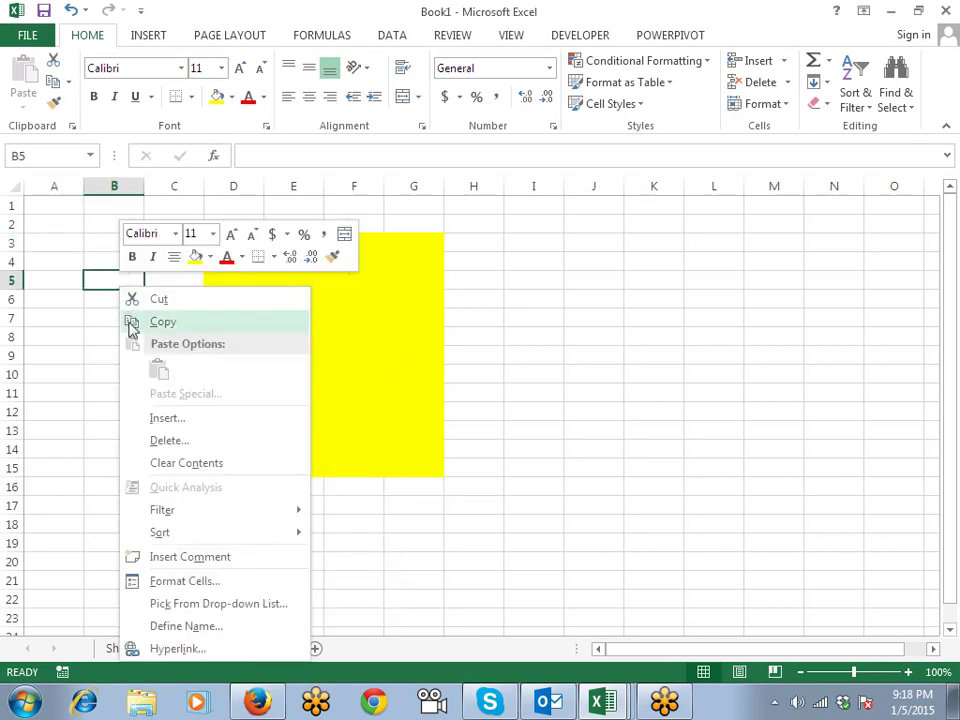
pyautogui.click(184, 581)
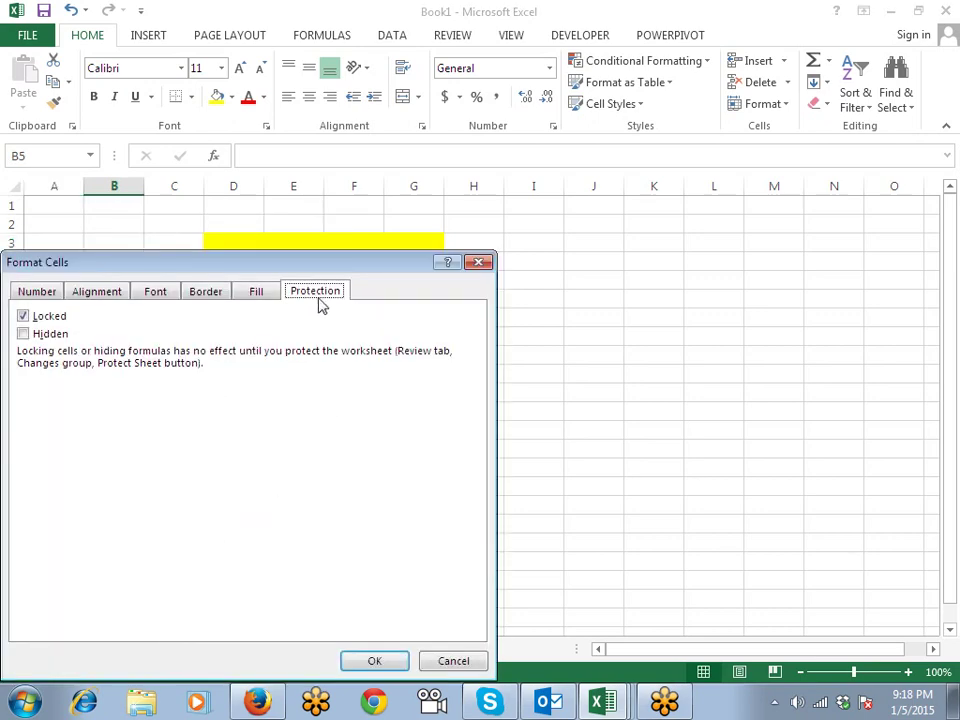
pyautogui.moveTo(305, 267); pyautogui.dragTo(598, 206)
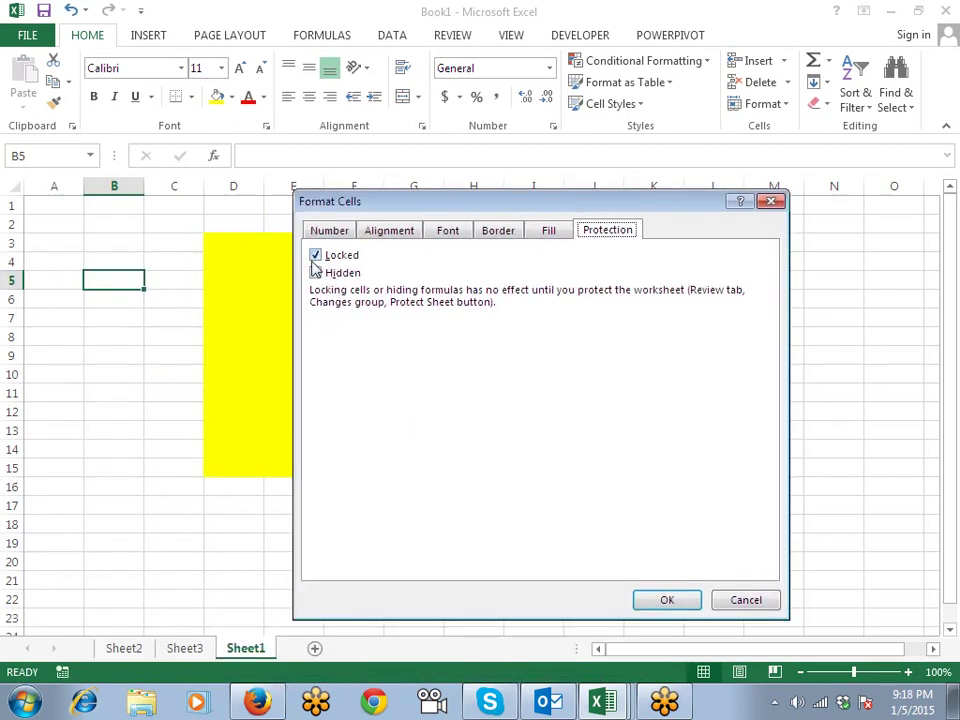
pyautogui.press('Escape')
pyautogui.moveTo(229, 240); pyautogui.dragTo(404, 467)
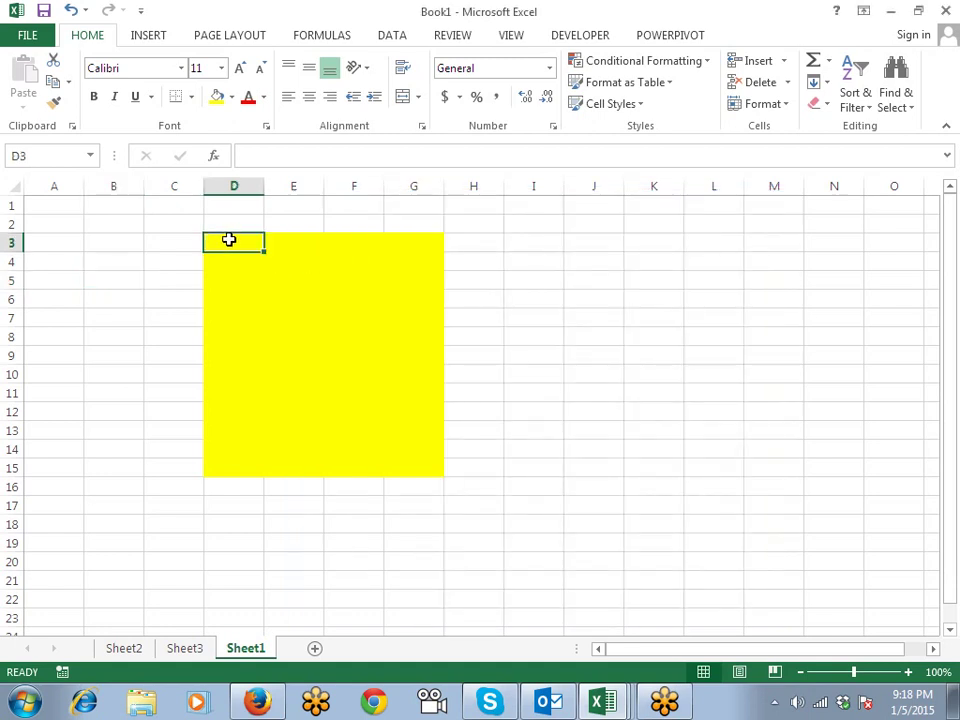
pyautogui.rightClick(342, 304)
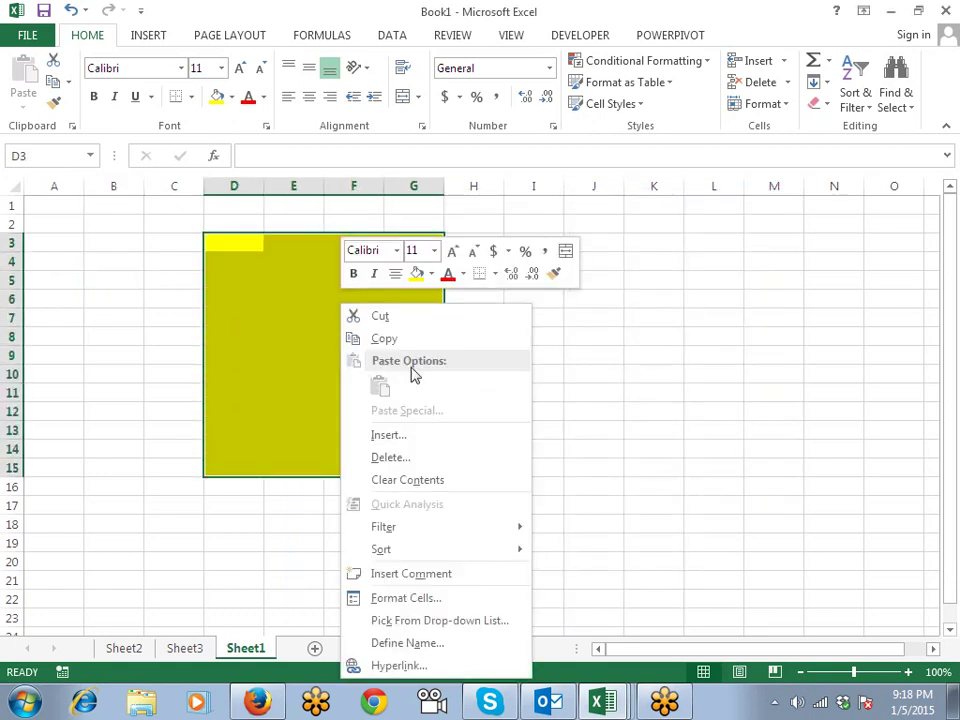
pyautogui.click(398, 598)
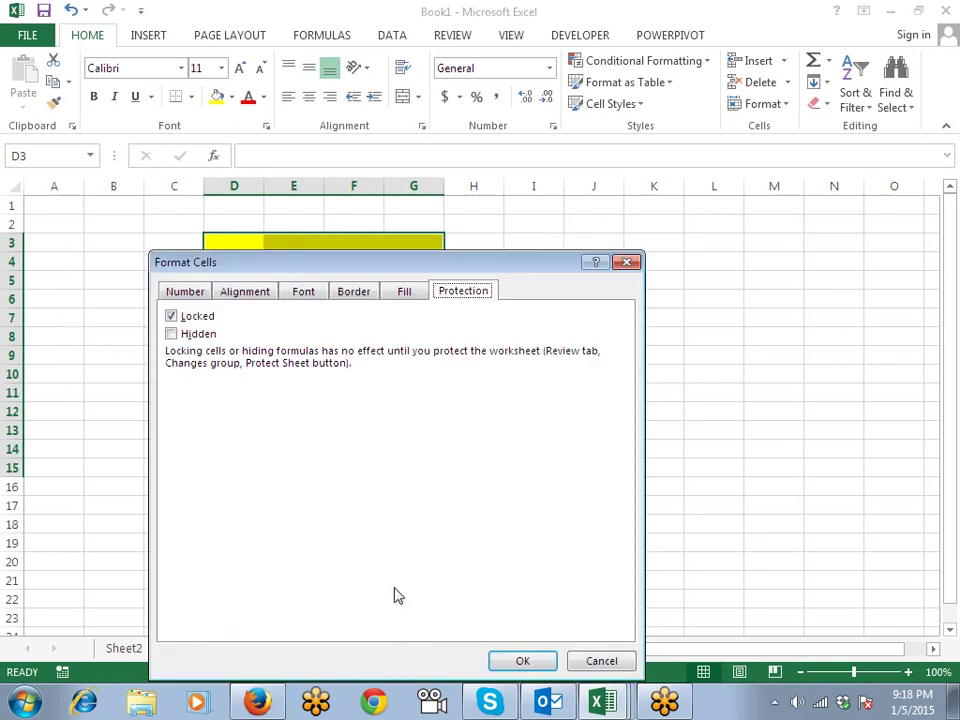
pyautogui.click(171, 316)
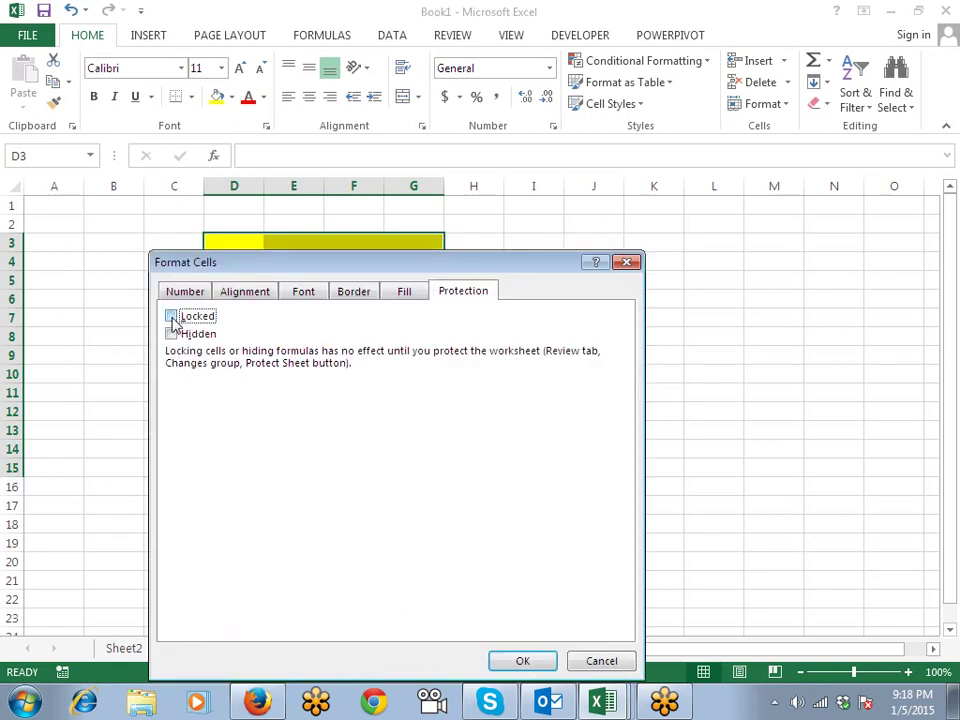
pyautogui.click(522, 658)
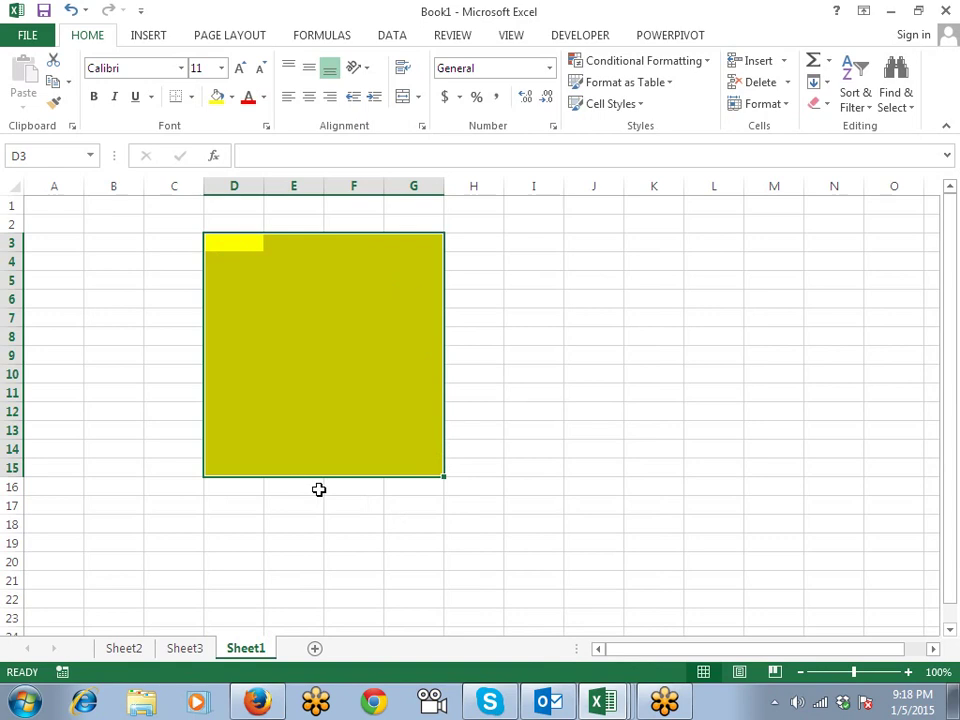
# Protect Sheet1 with a password, re-entering it to confirm.
pyautogui.rightClick(254, 648)
pyautogui.click(334, 541)
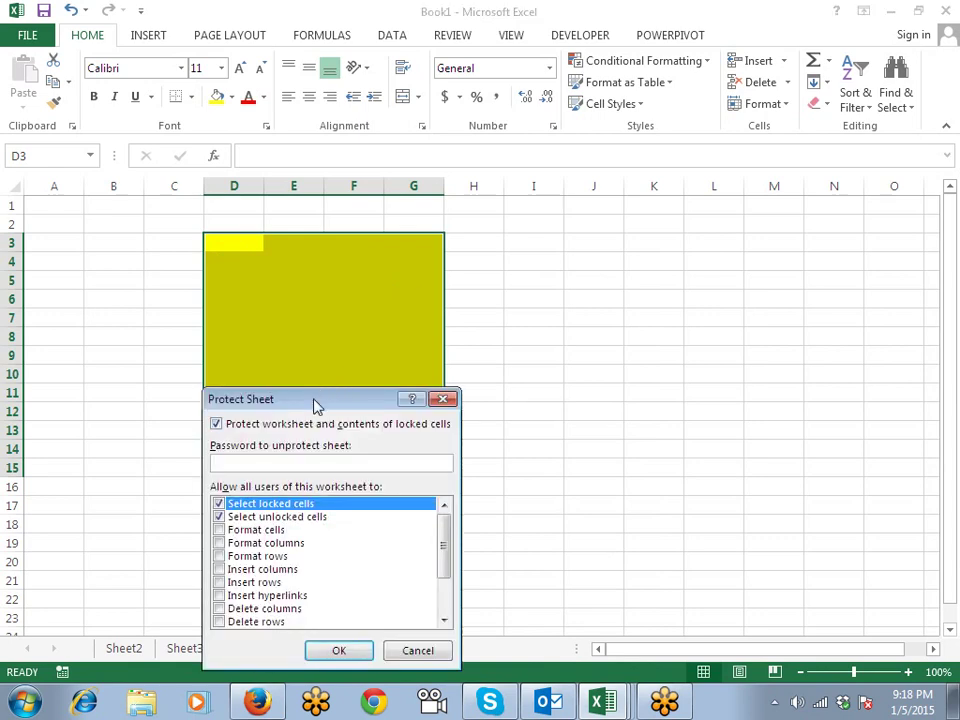
pyautogui.moveTo(317, 402); pyautogui.dragTo(644, 346)
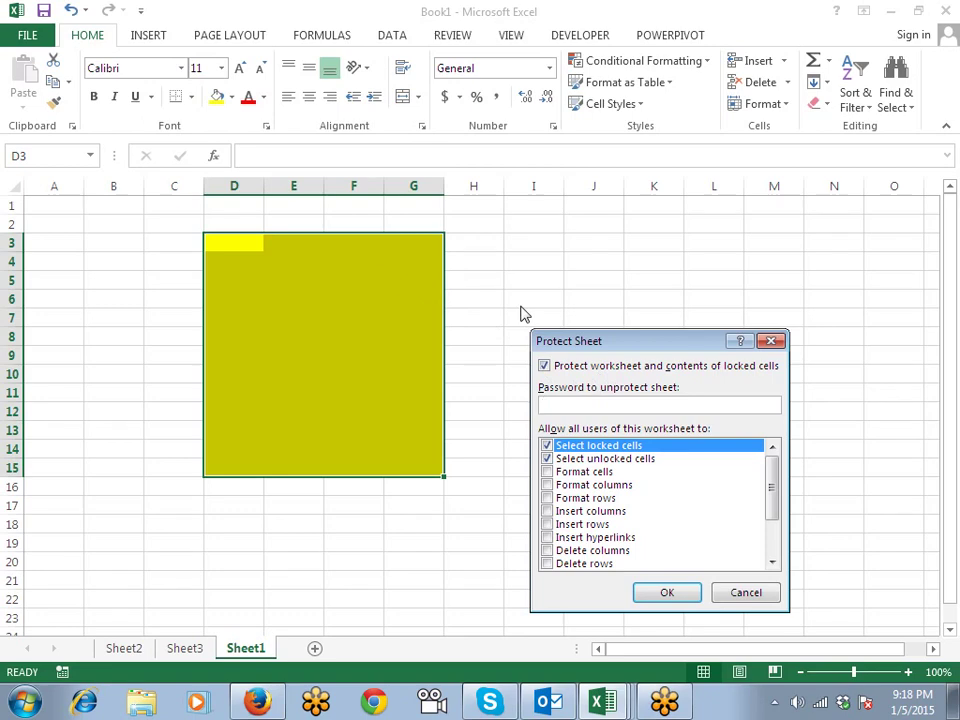
pyautogui.write('1')
pyautogui.click(683, 594)
pyautogui.write('1')
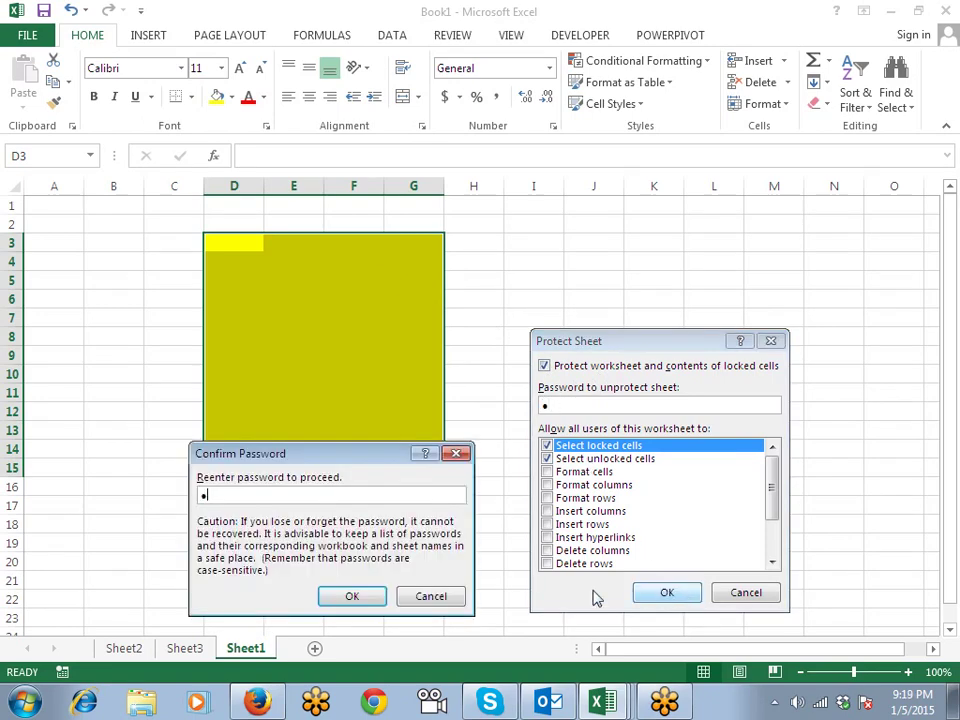
pyautogui.click(368, 596)
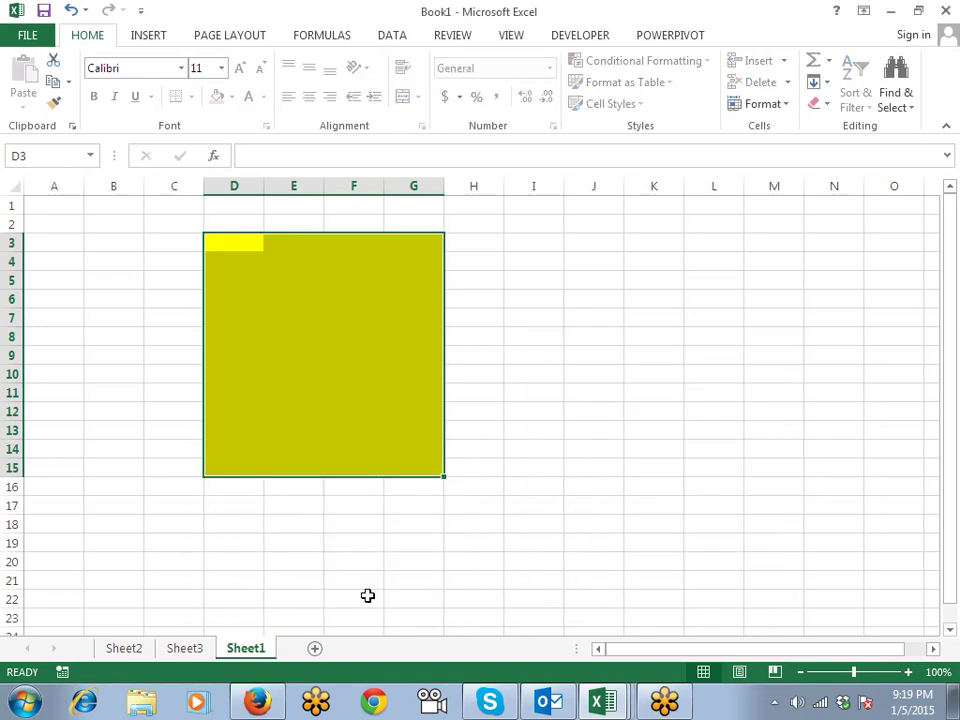
# Test protection: locked F19 refuses edits while unlocked F11 accepts 'fdg'.
pyautogui.doubleClick(371, 542)
pyautogui.press('Return')
pyautogui.click(358, 390)
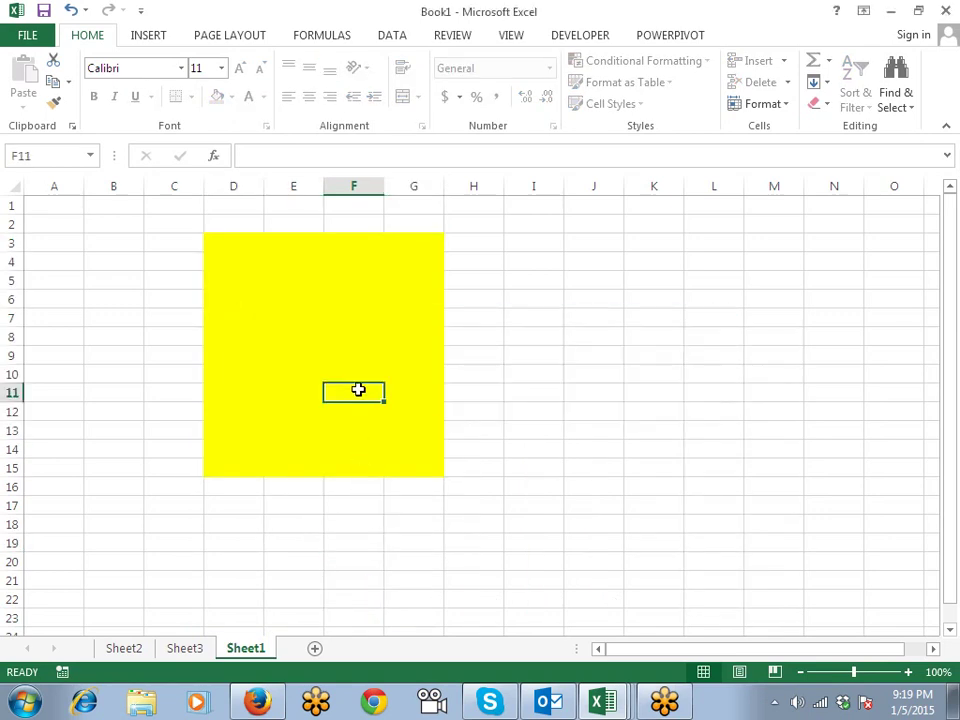
pyautogui.write('fdg')
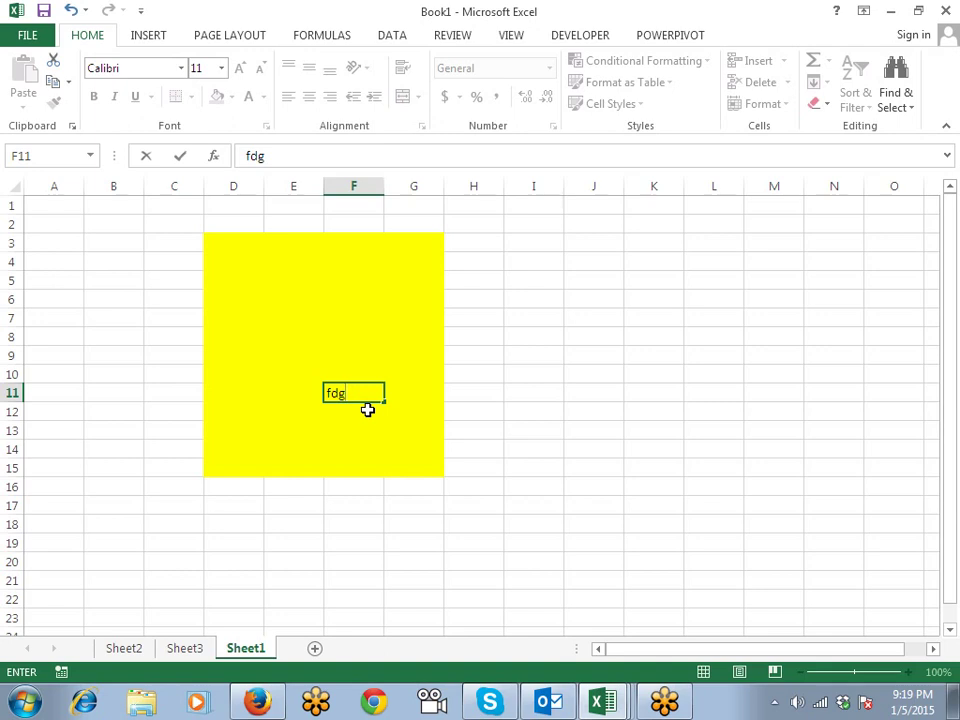
# Discard the F11 entry, add a new Sheet4, and fill D5:H16 with red.
pyautogui.press('Escape')
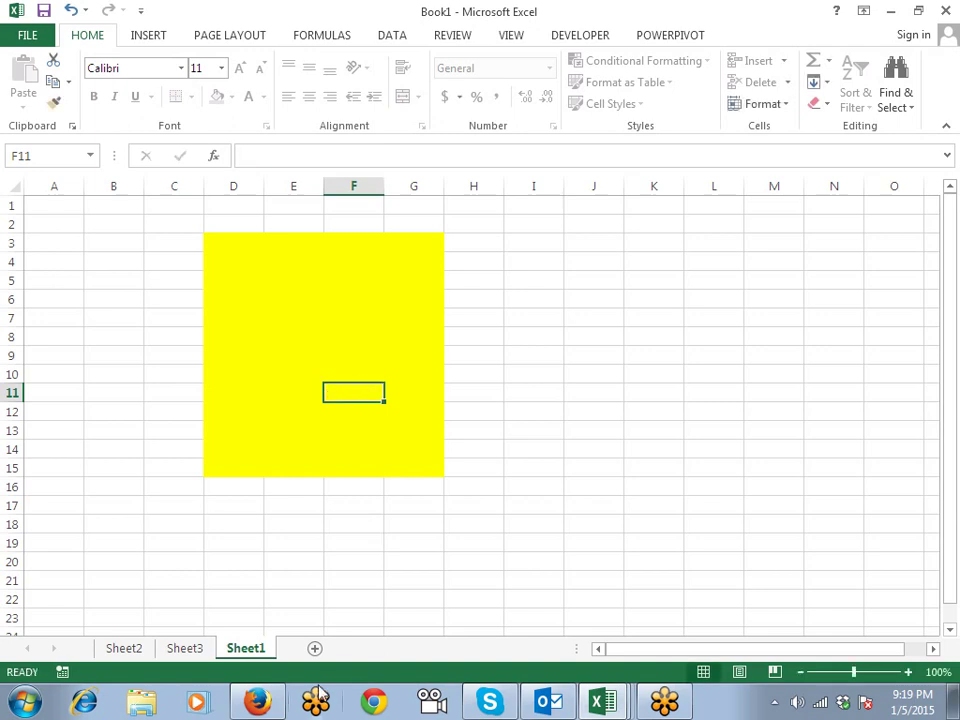
pyautogui.click(315, 648)
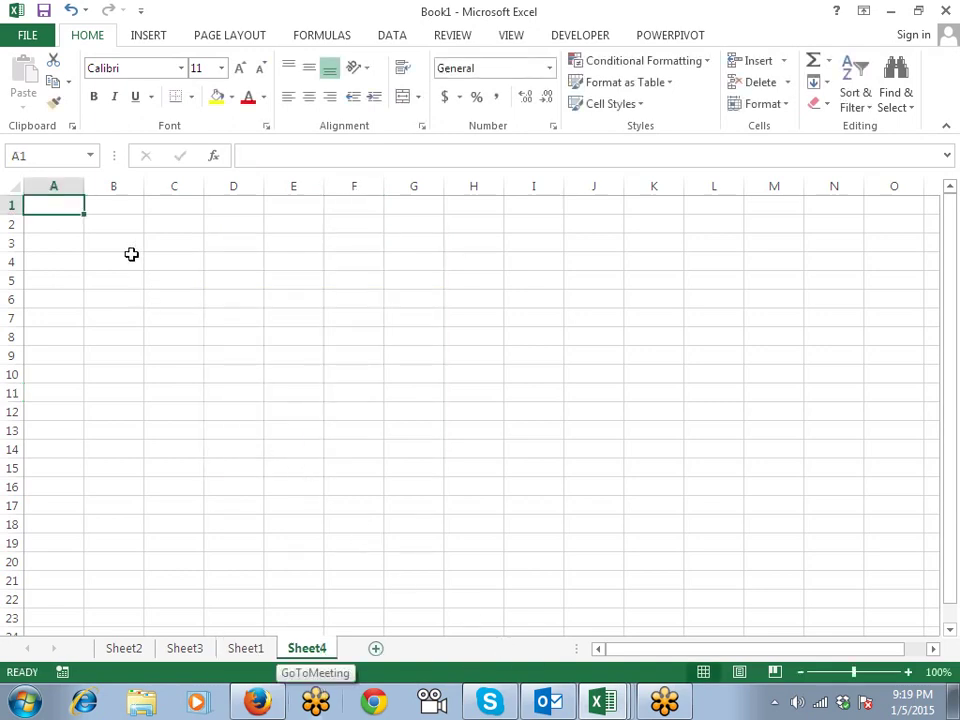
pyautogui.moveTo(131, 258); pyautogui.dragTo(490, 487)
pyautogui.moveTo(233, 279); pyautogui.dragTo(474, 487)
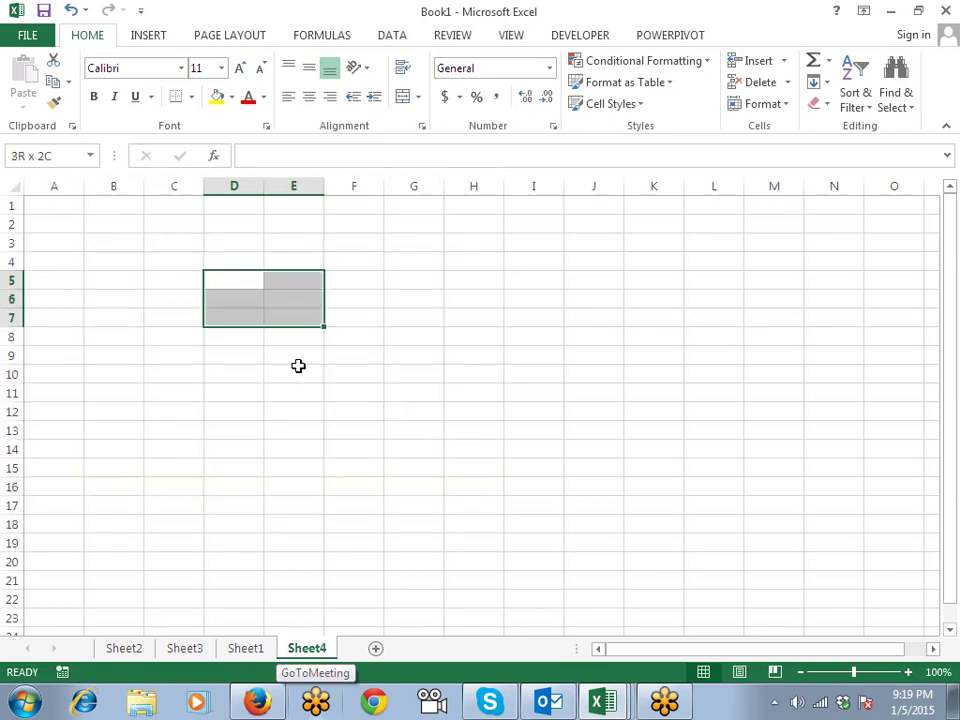
pyautogui.click(229, 96)
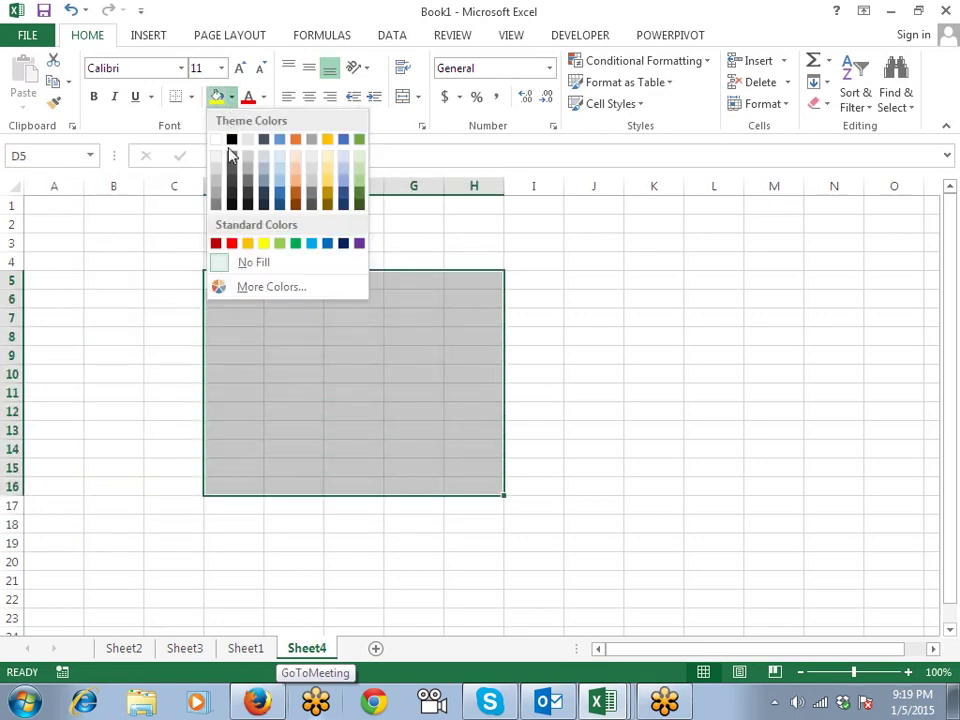
pyautogui.click(230, 243)
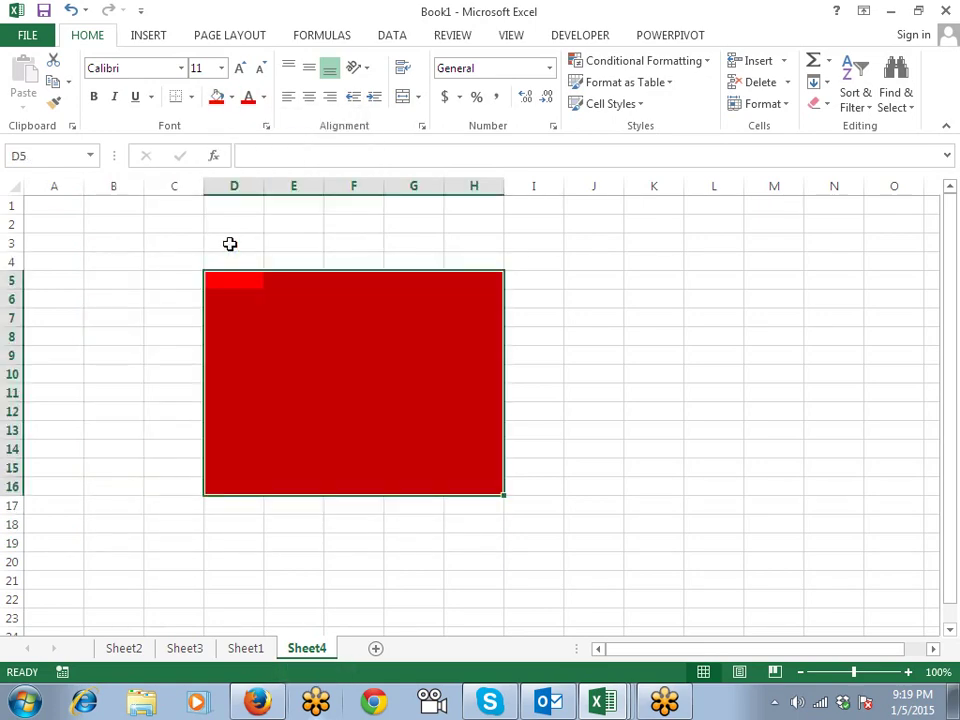
# Compare the red block against Sheet1, then return to Sheet4 and select B3.
pyautogui.press('Right')
pyautogui.press('Left')
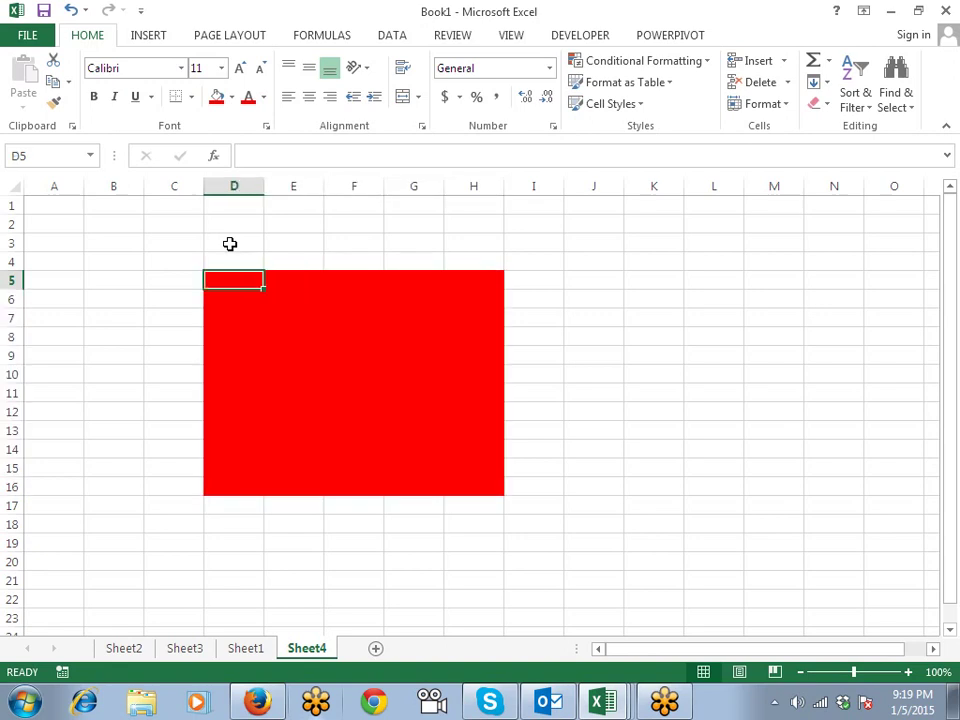
pyautogui.press('Left')
pyautogui.press('Left')
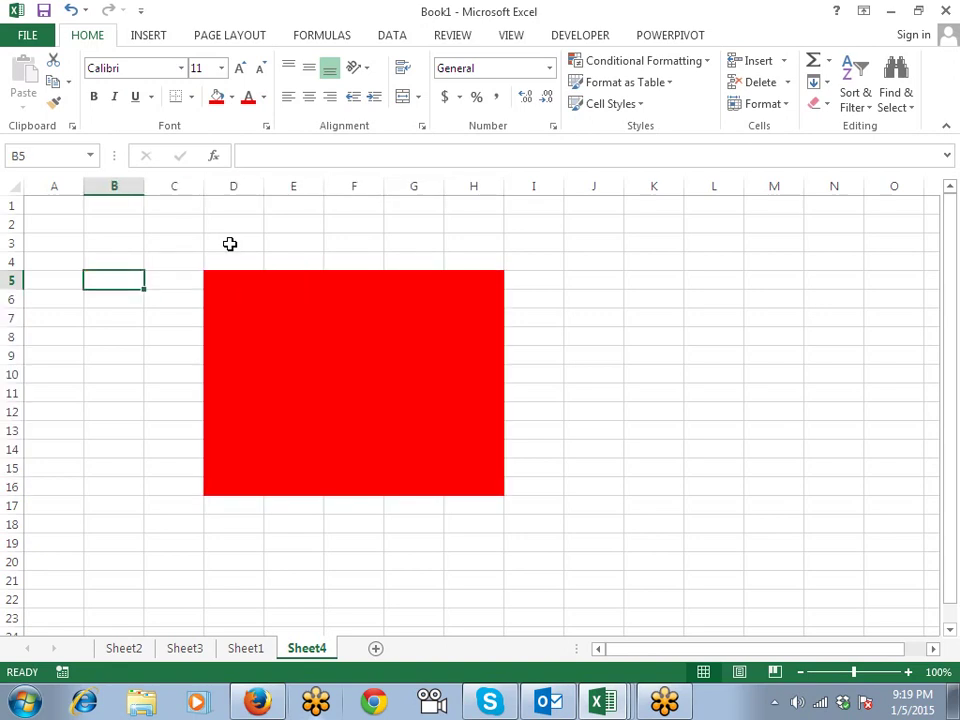
pyautogui.click(254, 649)
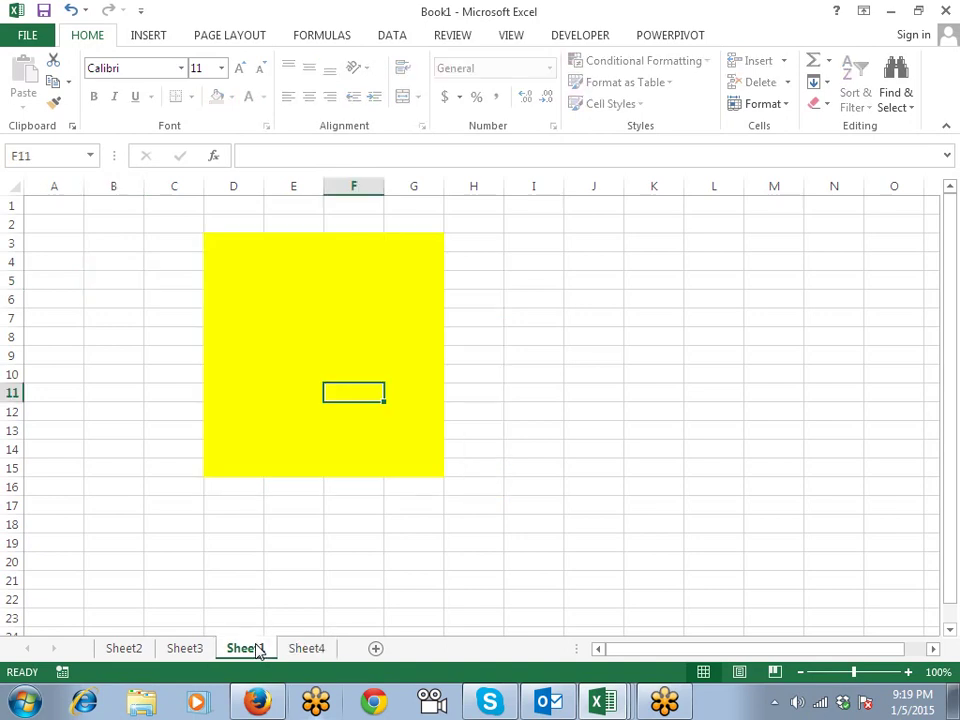
pyautogui.click(293, 652)
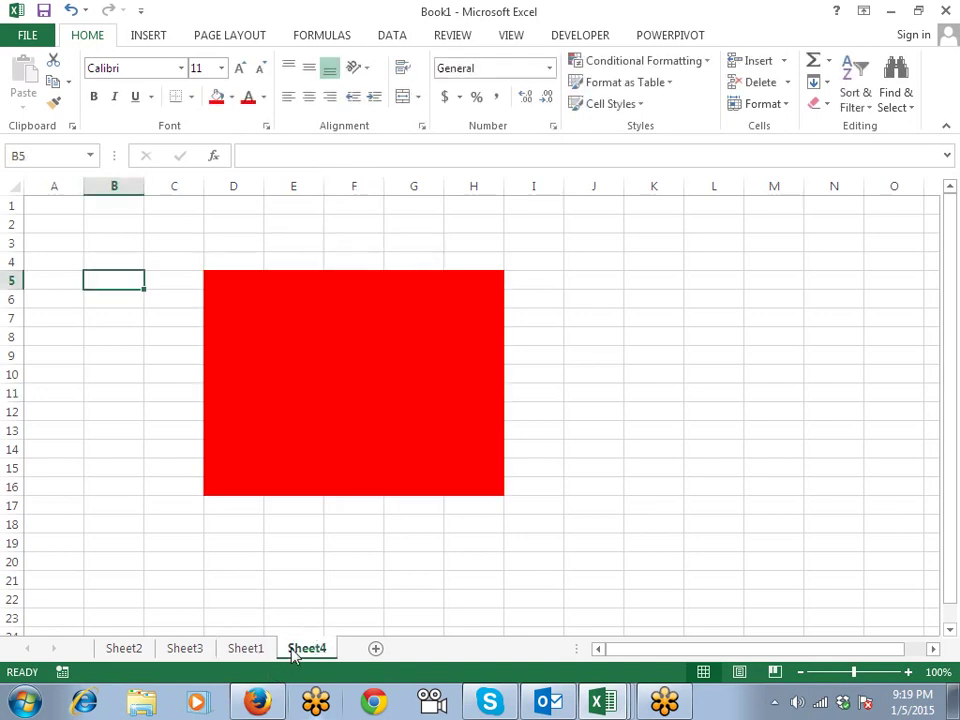
pyautogui.click(129, 241)
# Open Format Cells for B3 and close it unchanged.
pyautogui.rightClick(128, 244)
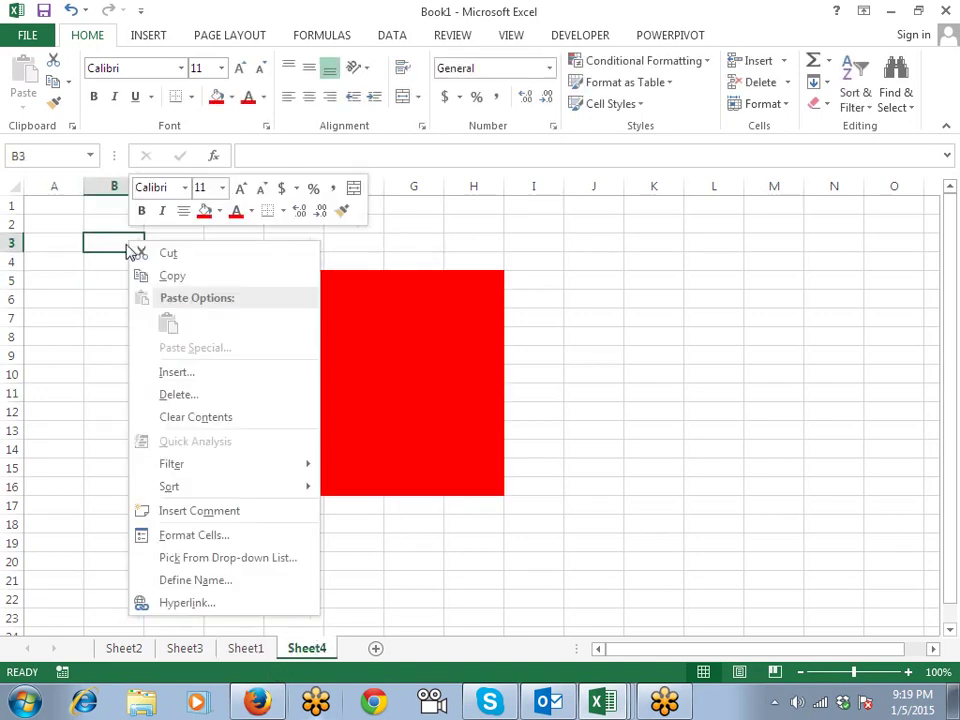
pyautogui.click(205, 537)
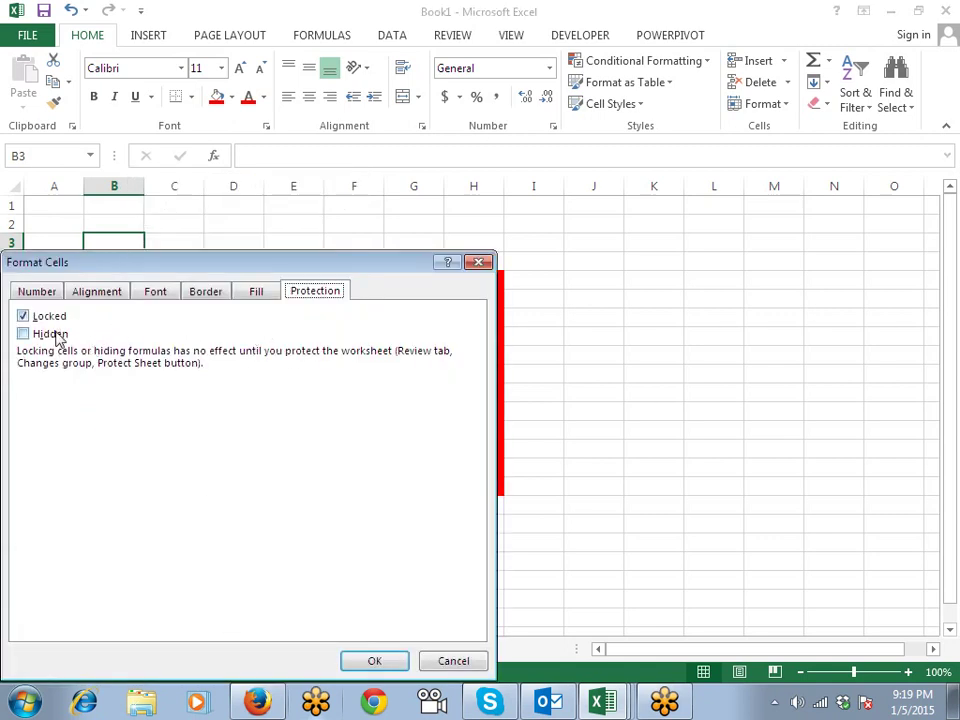
pyautogui.press('Return')
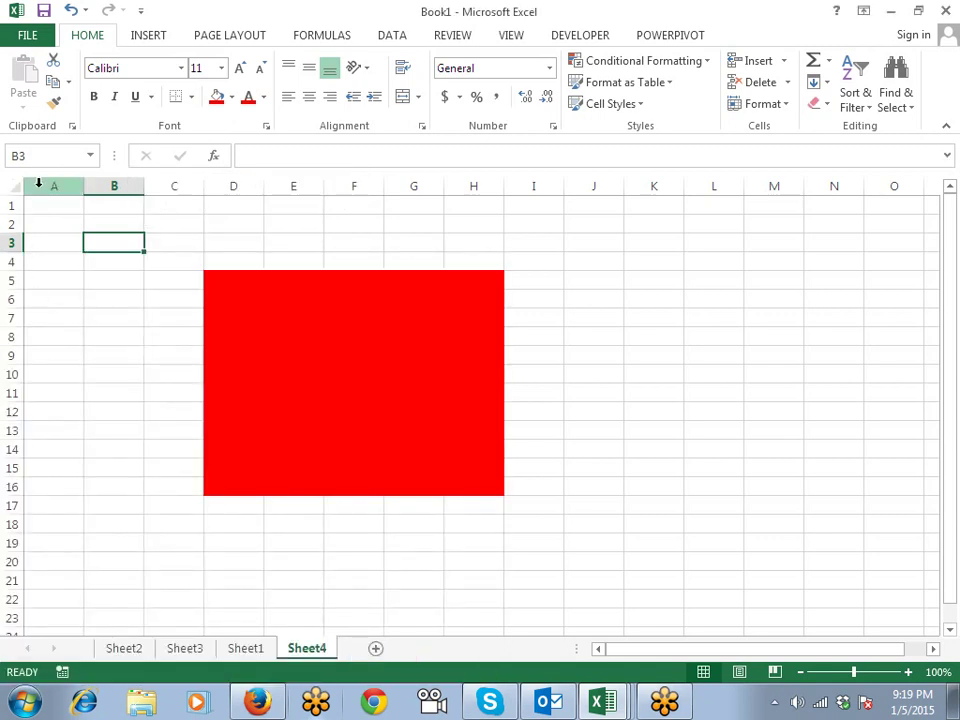
# Select the whole worksheet and clear the Locked protection option for all cells.
pyautogui.click(14, 189)
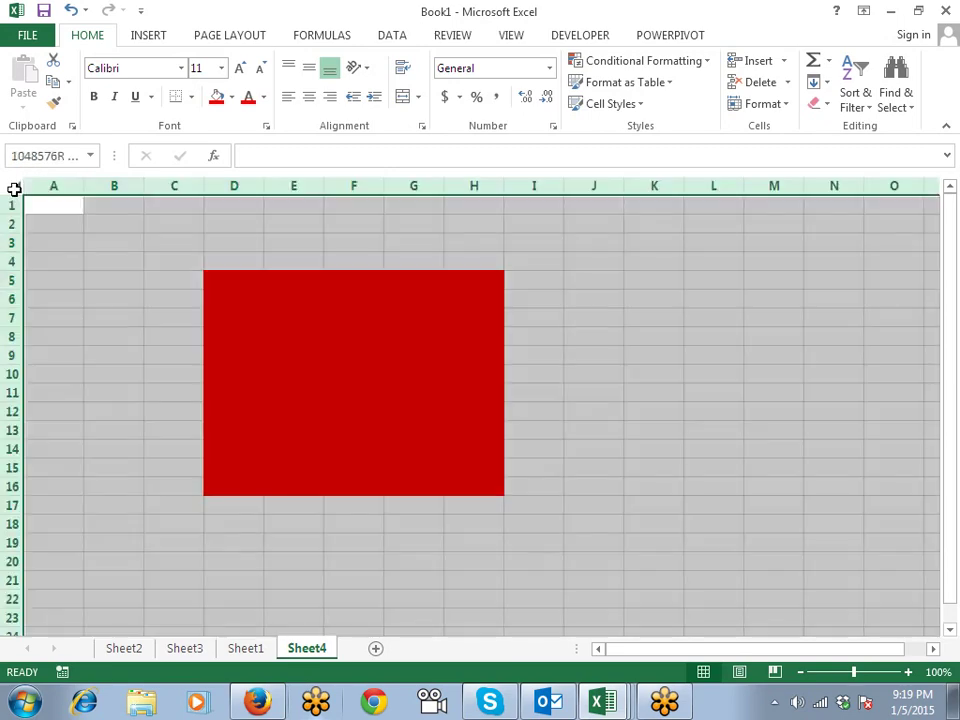
pyautogui.rightClick(102, 276)
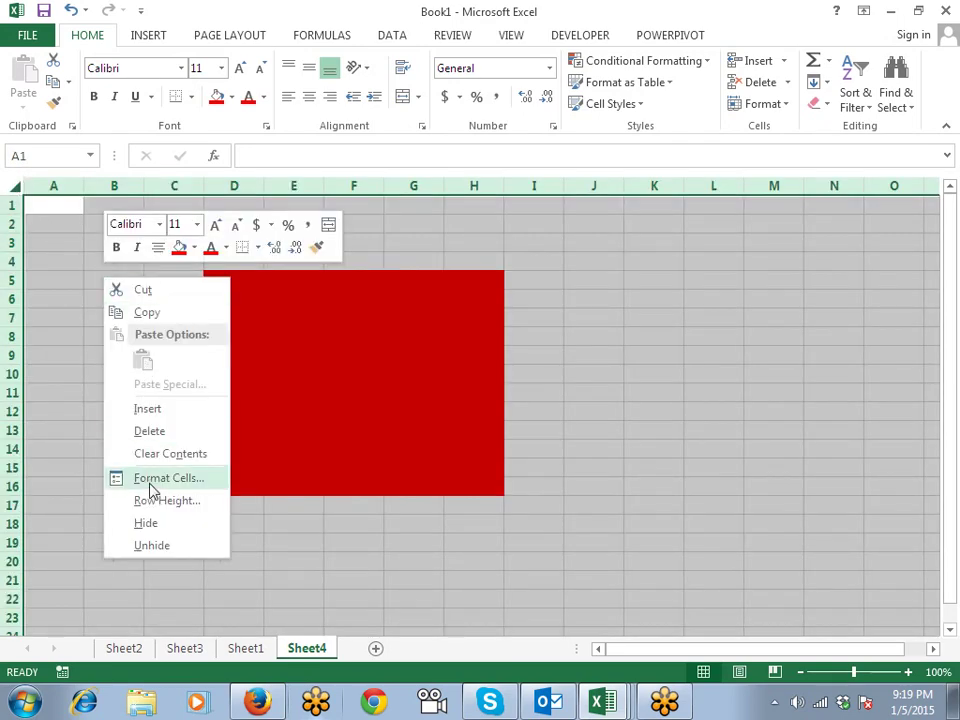
pyautogui.click(153, 489)
pyautogui.click(23, 316)
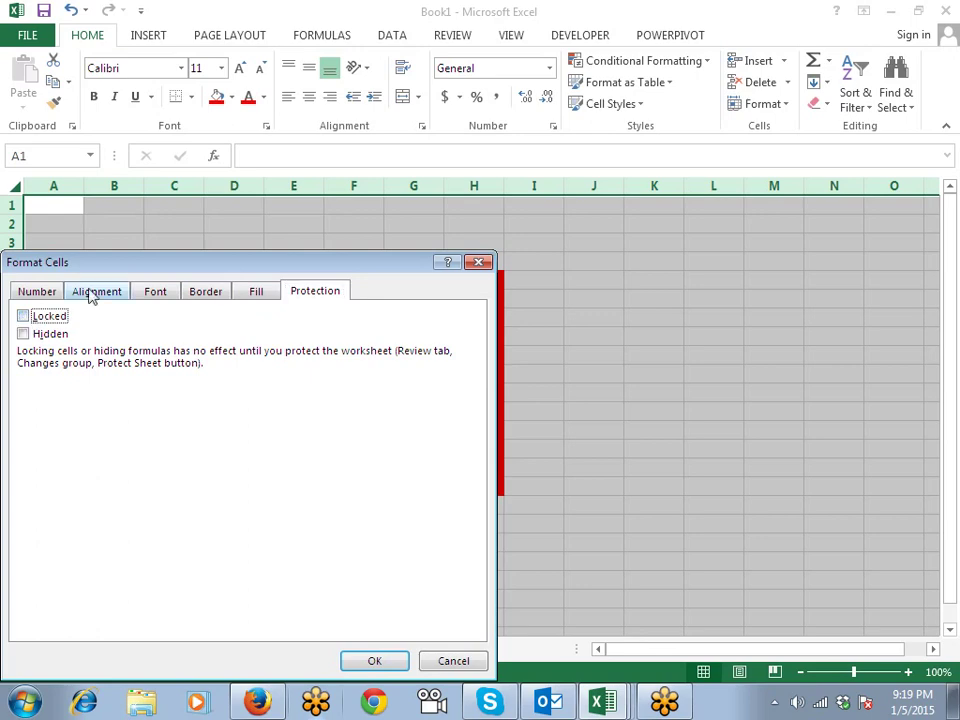
pyautogui.moveTo(129, 266); pyautogui.dragTo(468, 168)
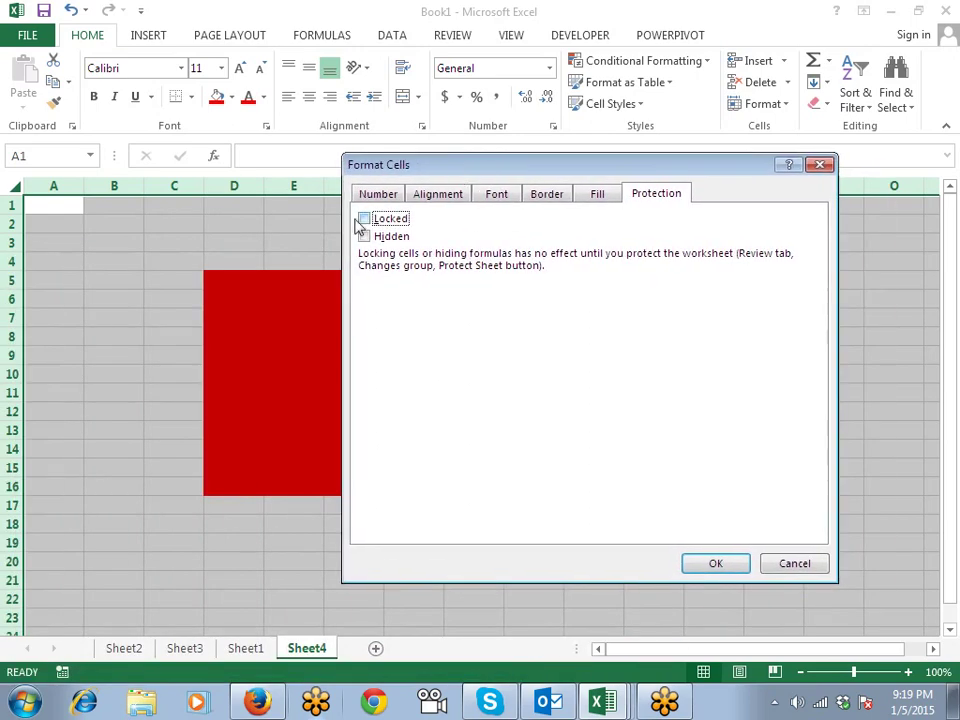
pyautogui.click(722, 567)
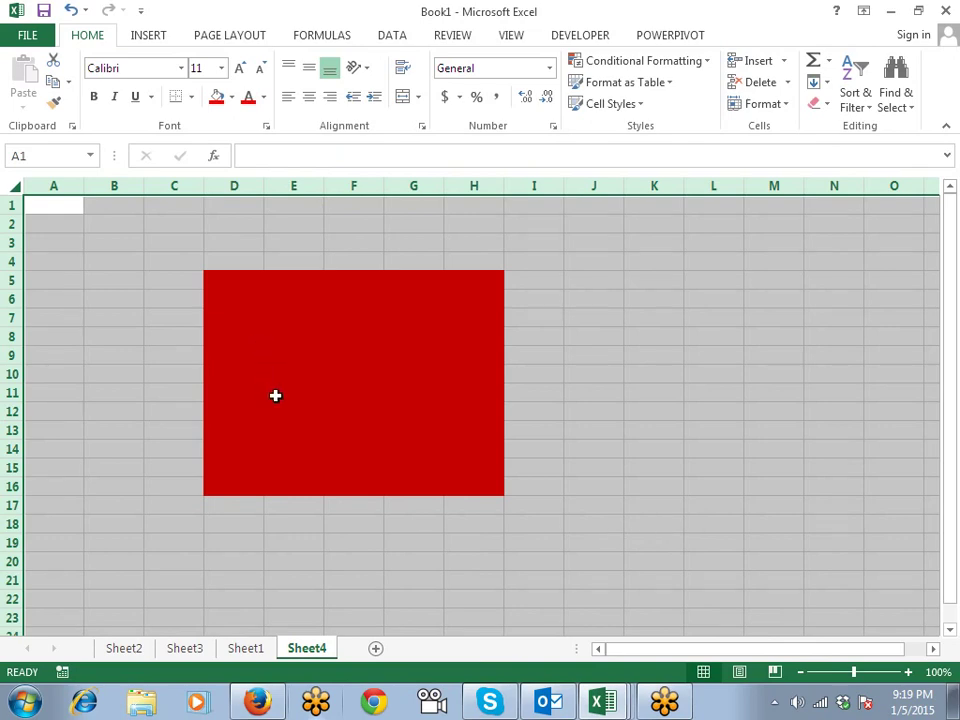
# Select the red block D5:H16 and re-enable its Locked protection option.
pyautogui.click(270, 527)
pyautogui.moveTo(217, 284); pyautogui.dragTo(443, 467)
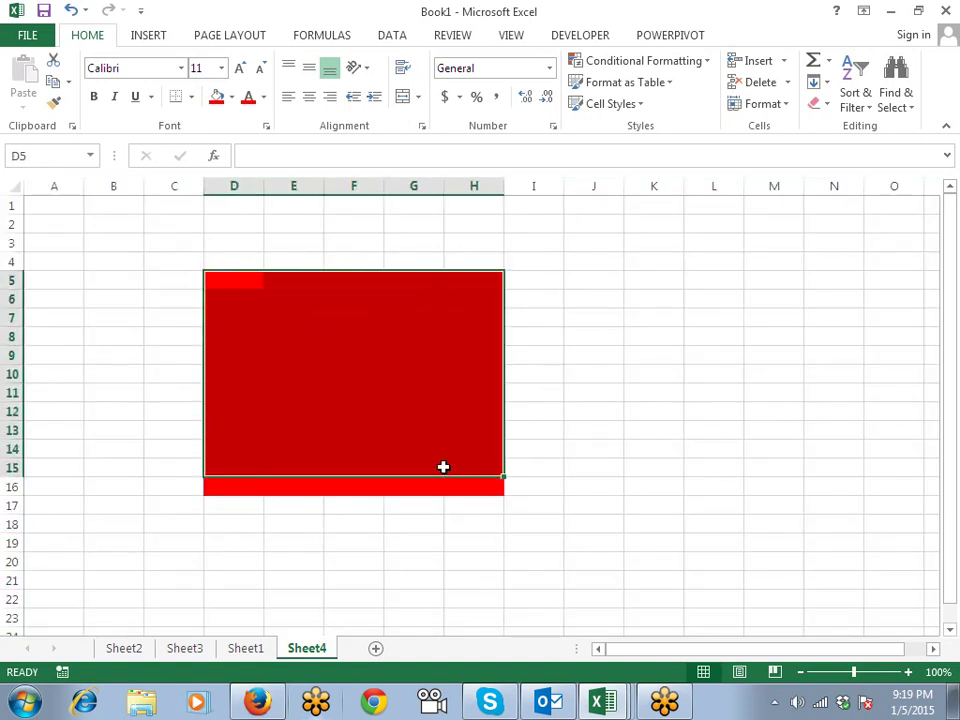
pyautogui.moveTo(250, 285); pyautogui.dragTo(458, 485)
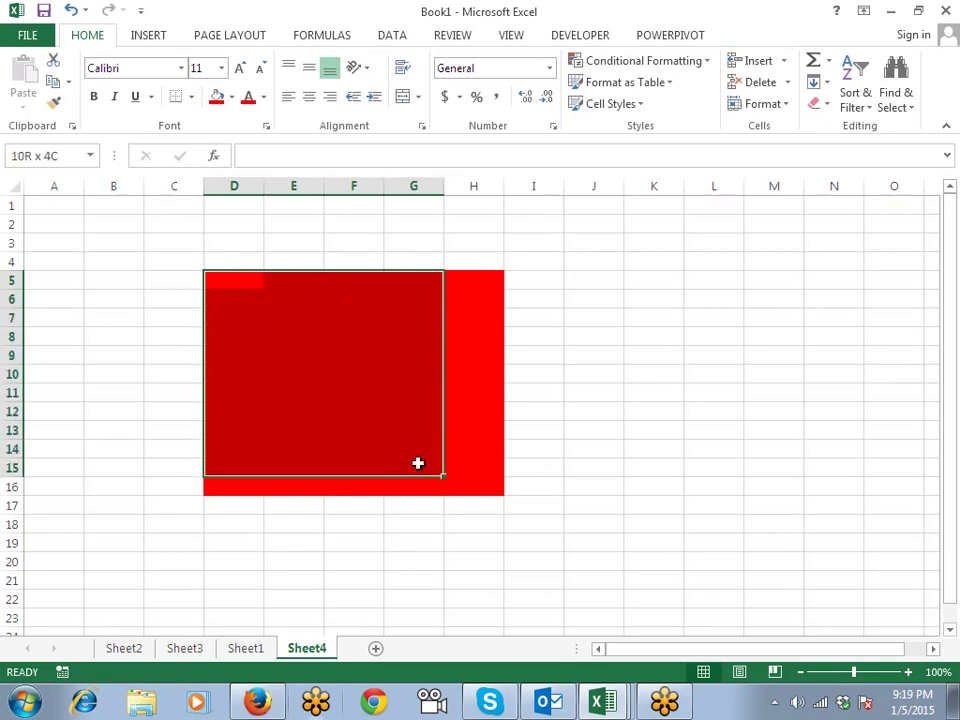
pyautogui.rightClick(446, 446)
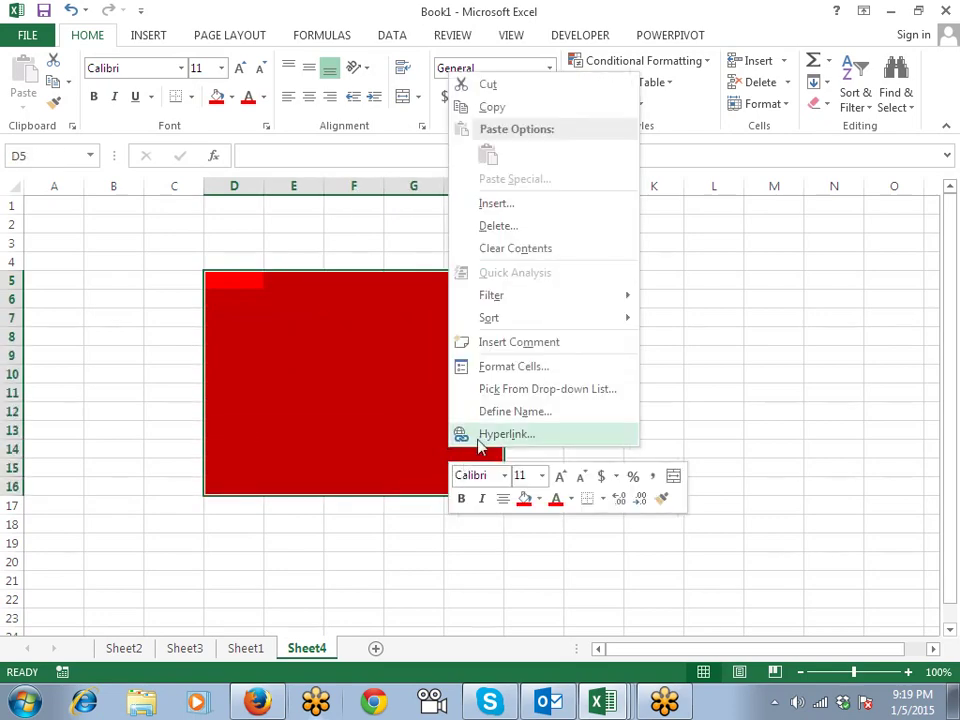
pyautogui.click(493, 367)
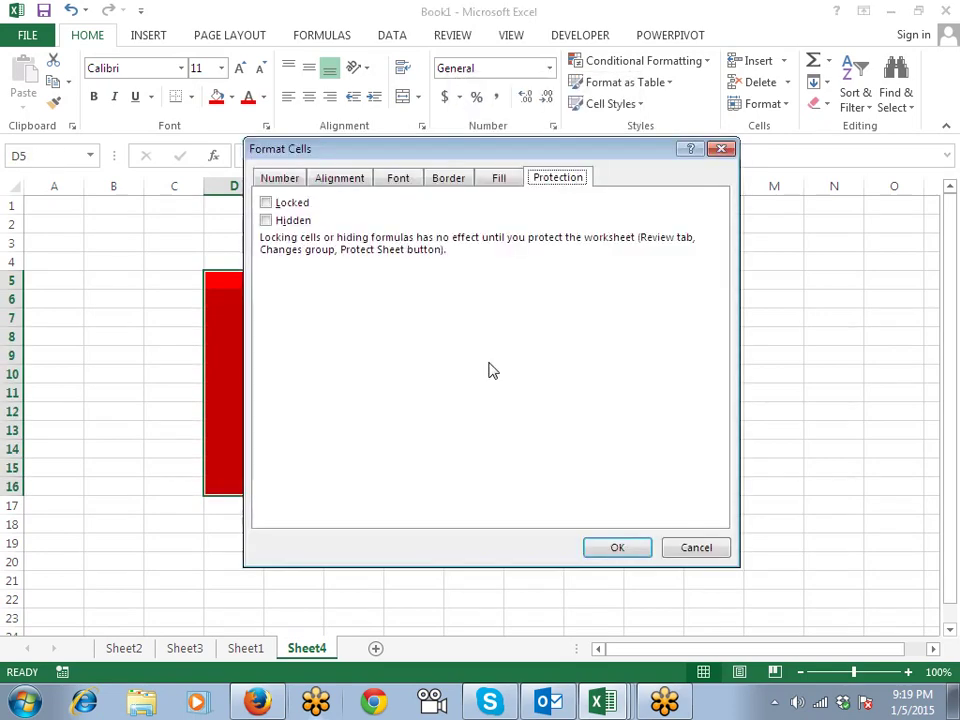
pyautogui.click(267, 203)
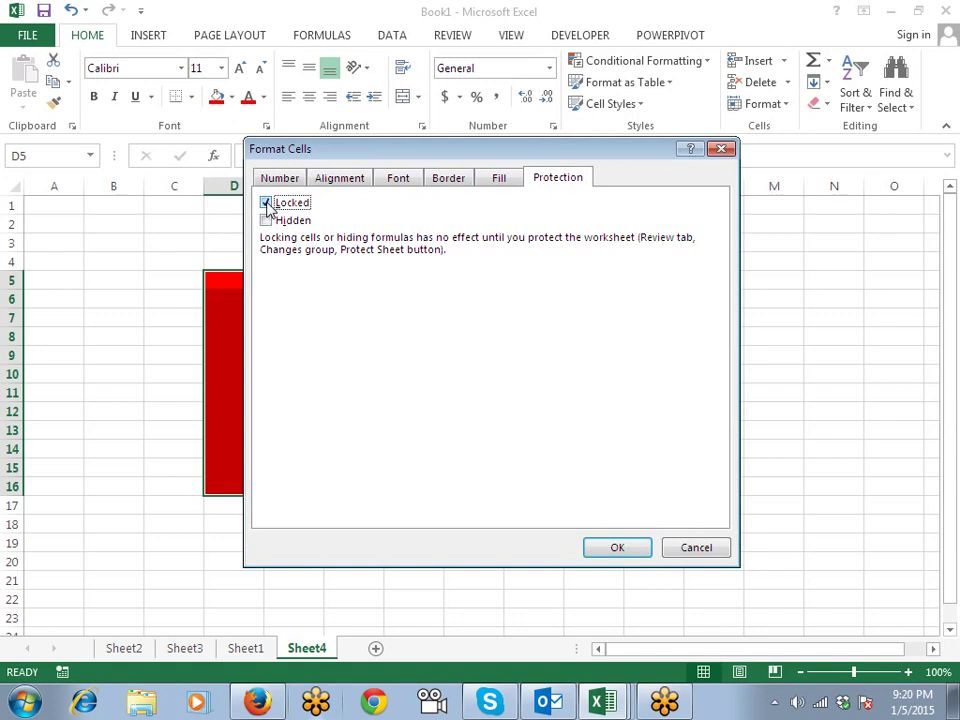
pyautogui.click(634, 553)
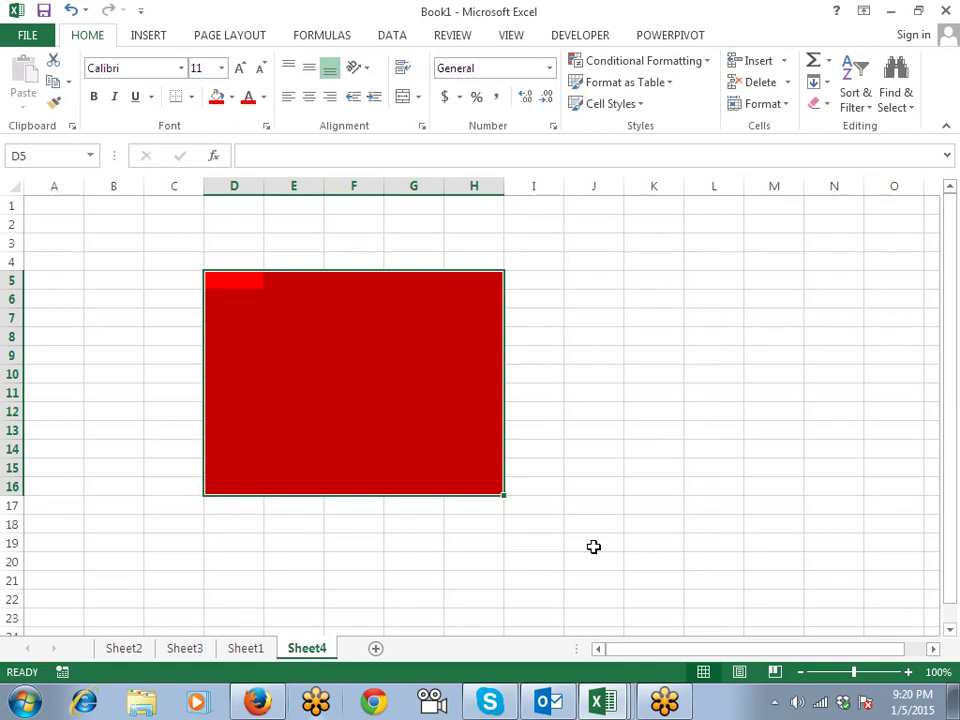
# Protect Sheet4 with the default Protect Sheet settings.
pyautogui.rightClick(313, 647)
pyautogui.click(378, 540)
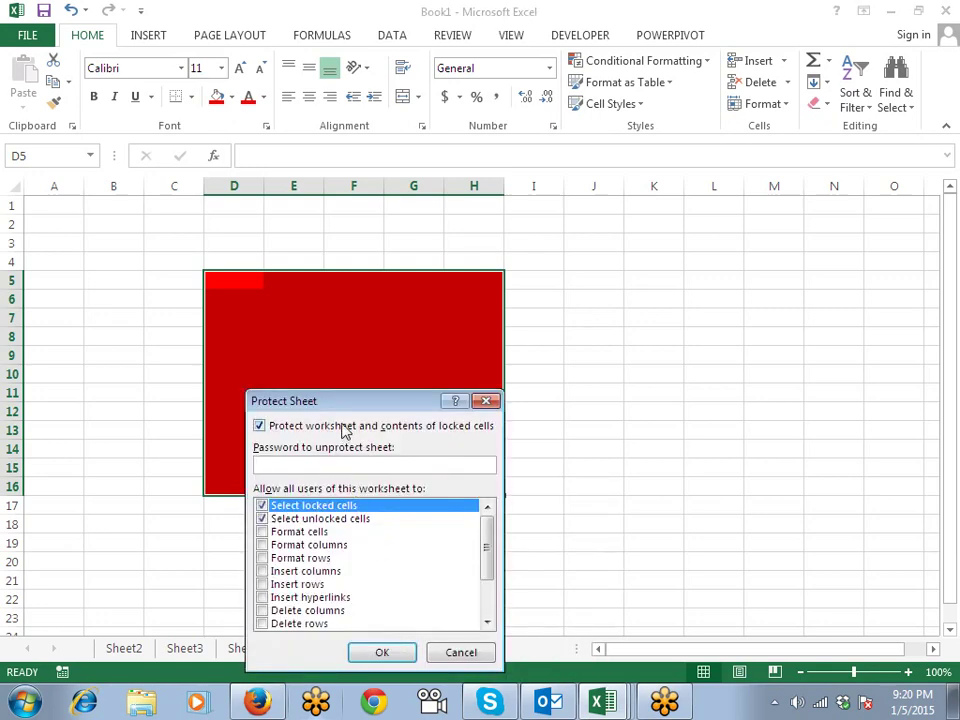
pyautogui.moveTo(342, 410); pyautogui.dragTo(416, 366)
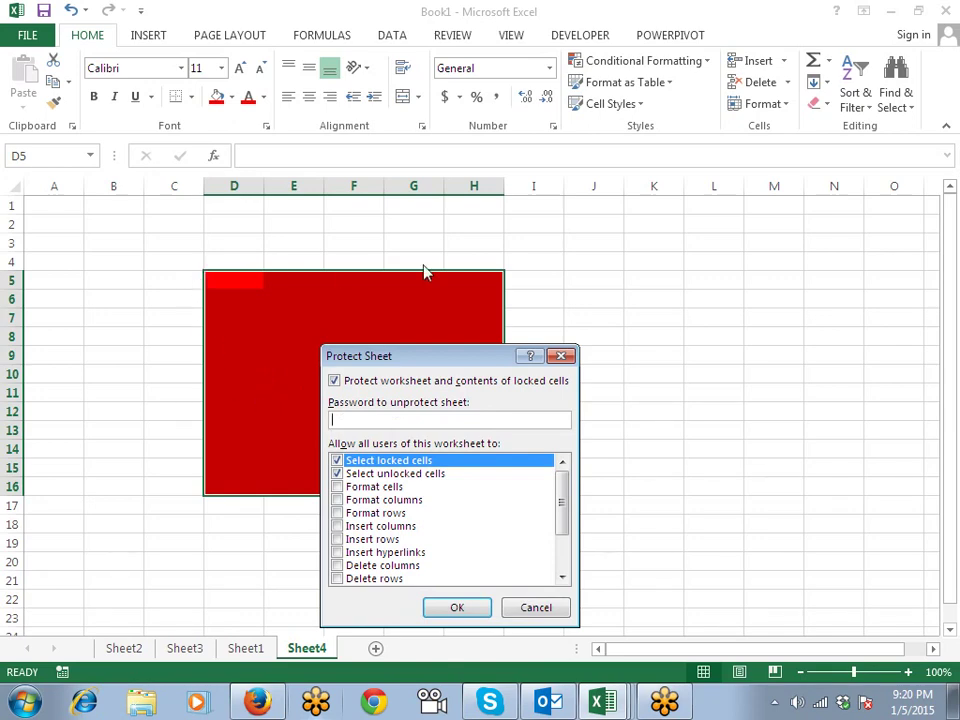
pyautogui.click(466, 611)
# Enter cxg in F20, then confirm locked G14 refuses editing and dismiss the warning.
pyautogui.click(379, 561)
pyautogui.write('cxg')
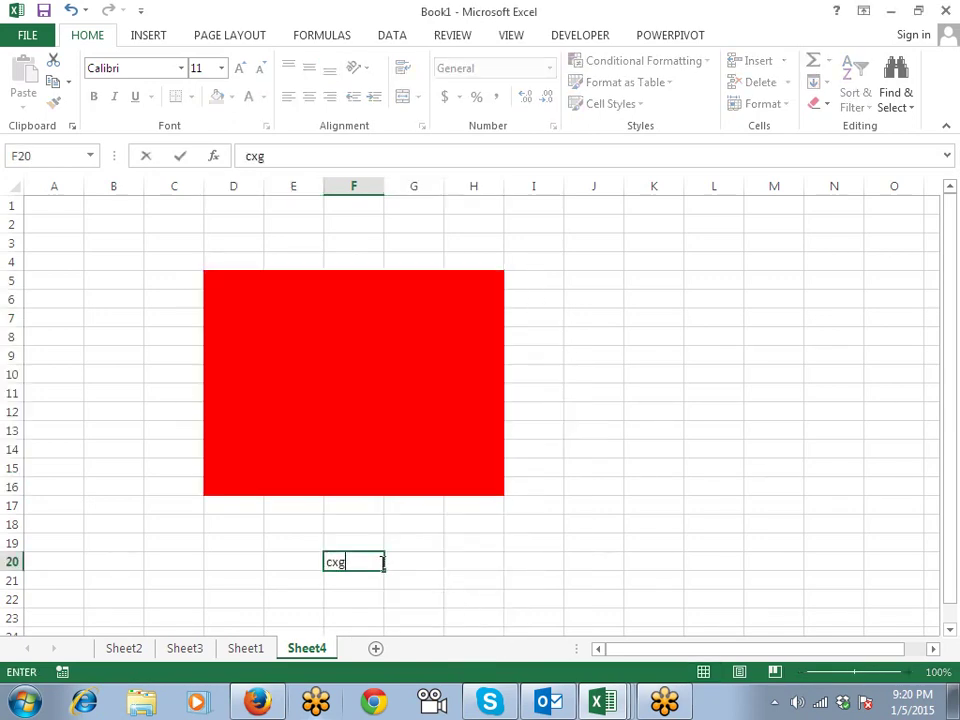
pyautogui.press('Tab')
pyautogui.press('Tab')
pyautogui.click(401, 459)
pyautogui.doubleClick(402, 463)
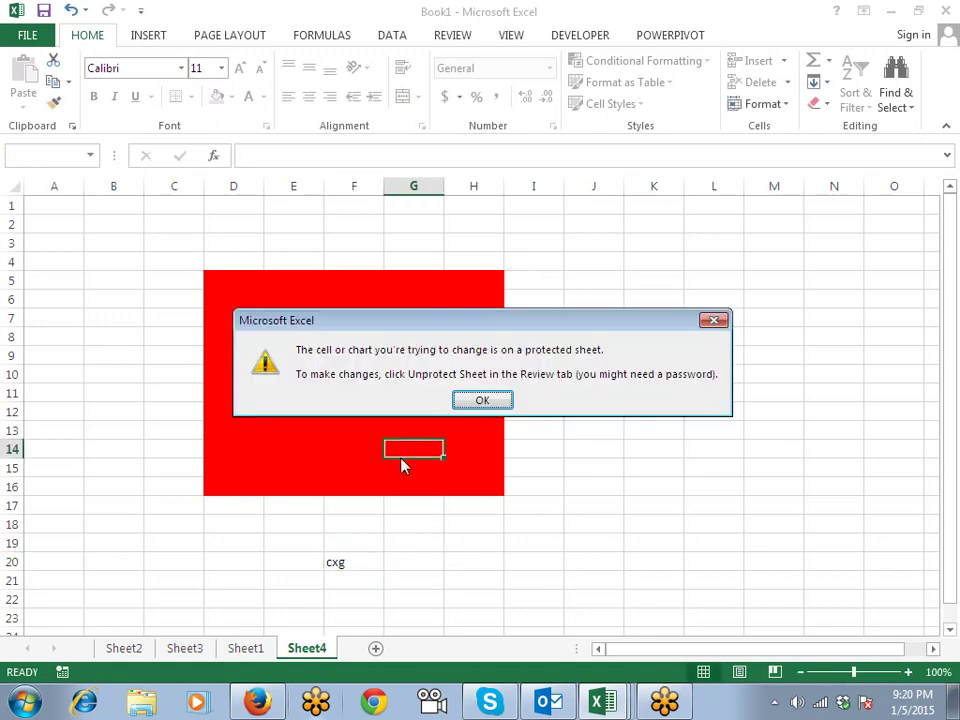
pyautogui.click(471, 402)
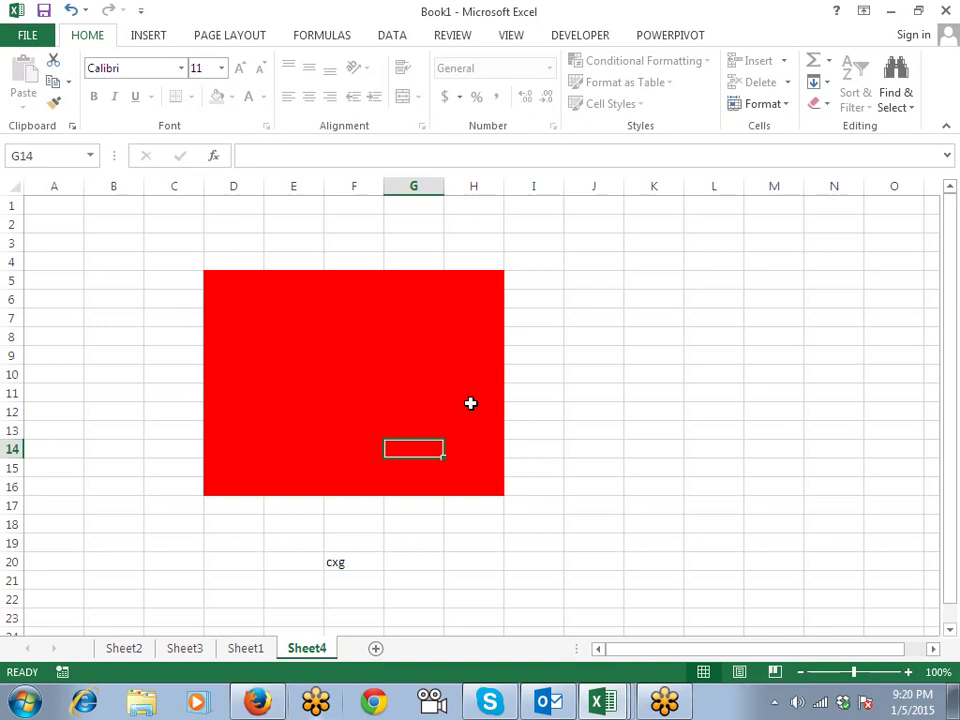
pyautogui.rightClick(320, 650)
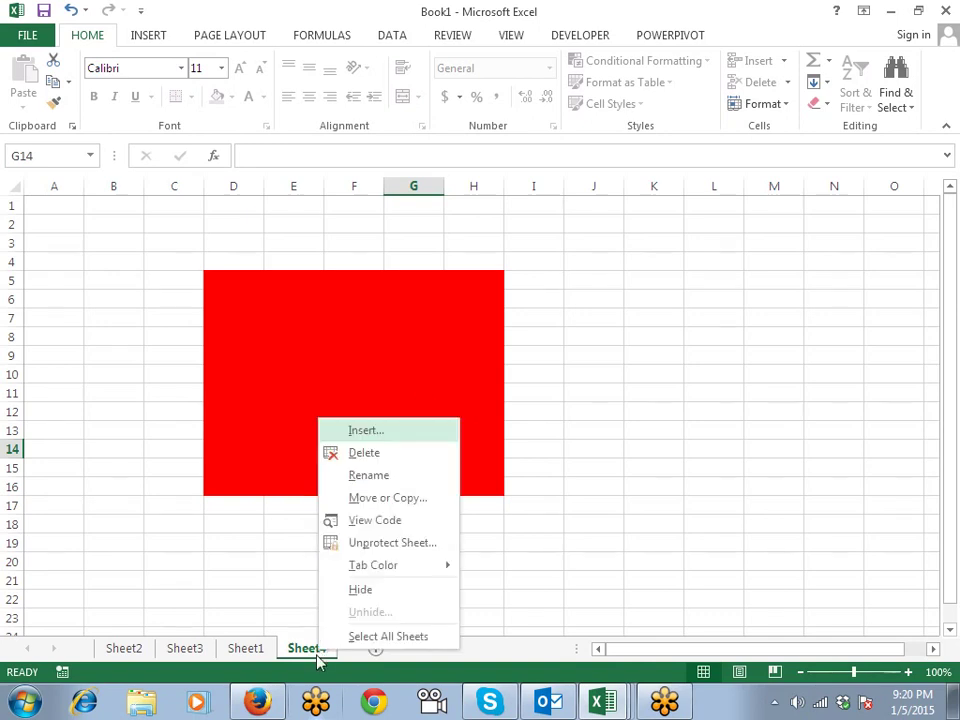
pyautogui.click(411, 545)
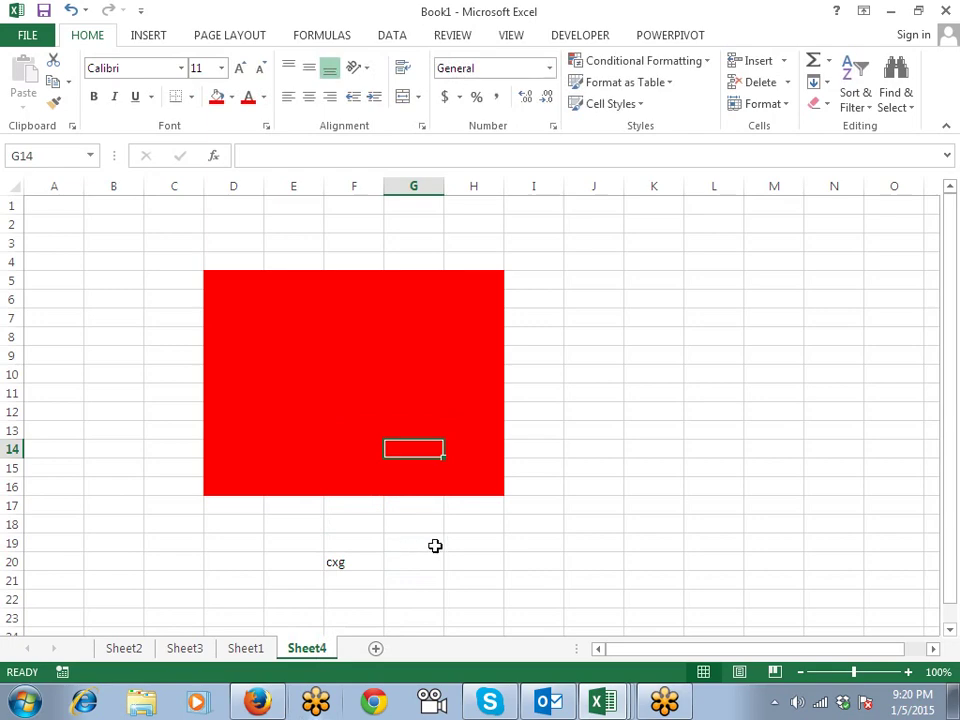
pyautogui.click(433, 546)
pyautogui.moveTo(222, 278); pyautogui.dragTo(474, 494)
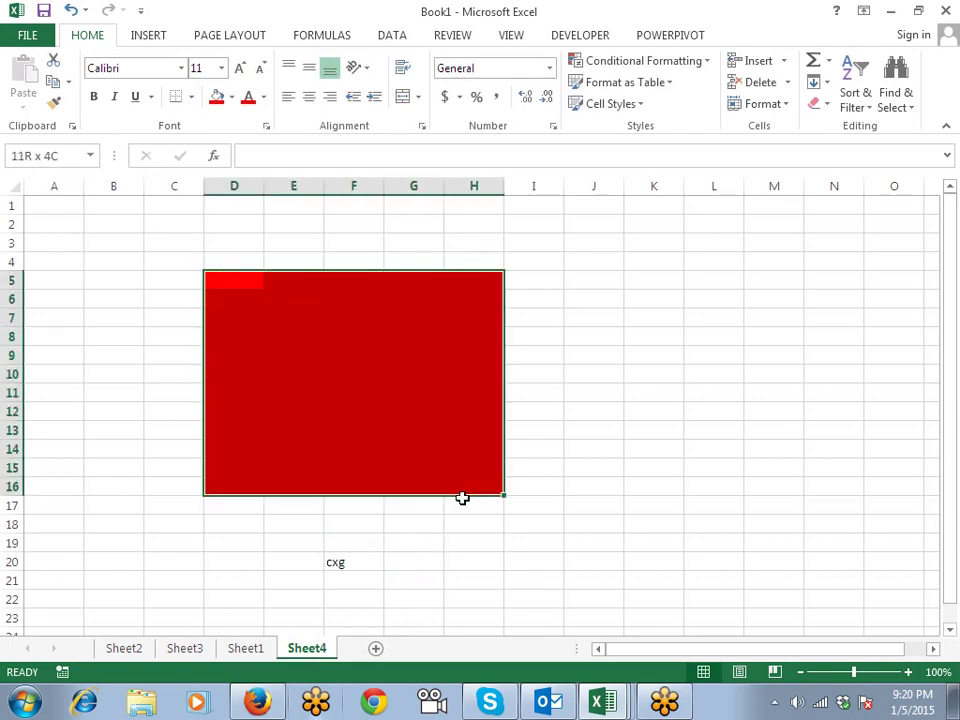
pyautogui.rightClick(465, 482)
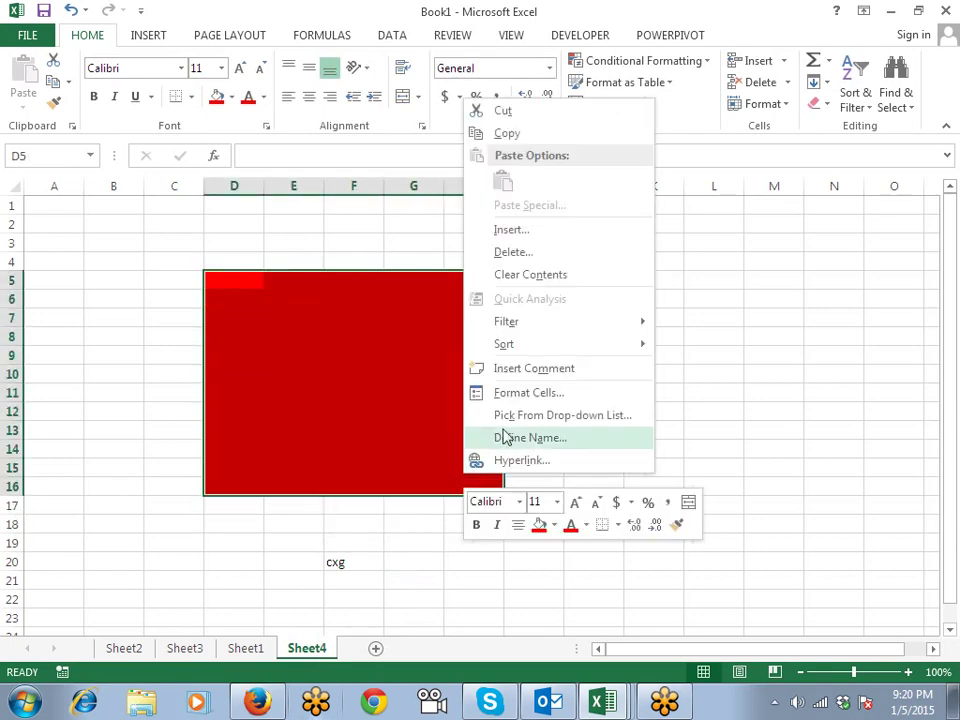
pyautogui.click(522, 393)
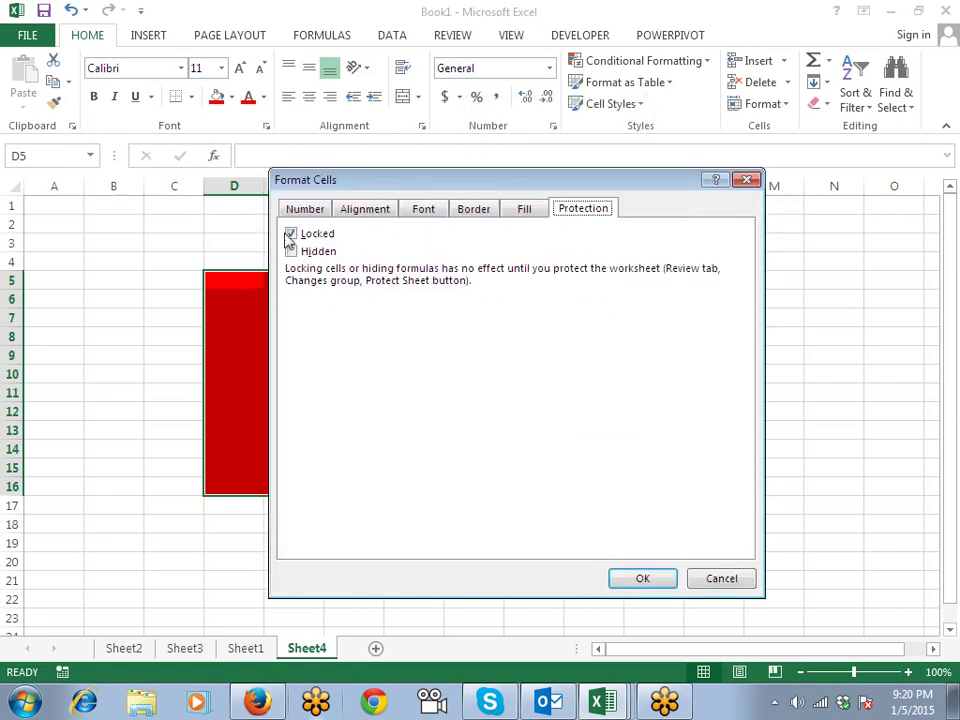
pyautogui.click(714, 575)
pyautogui.click(643, 466)
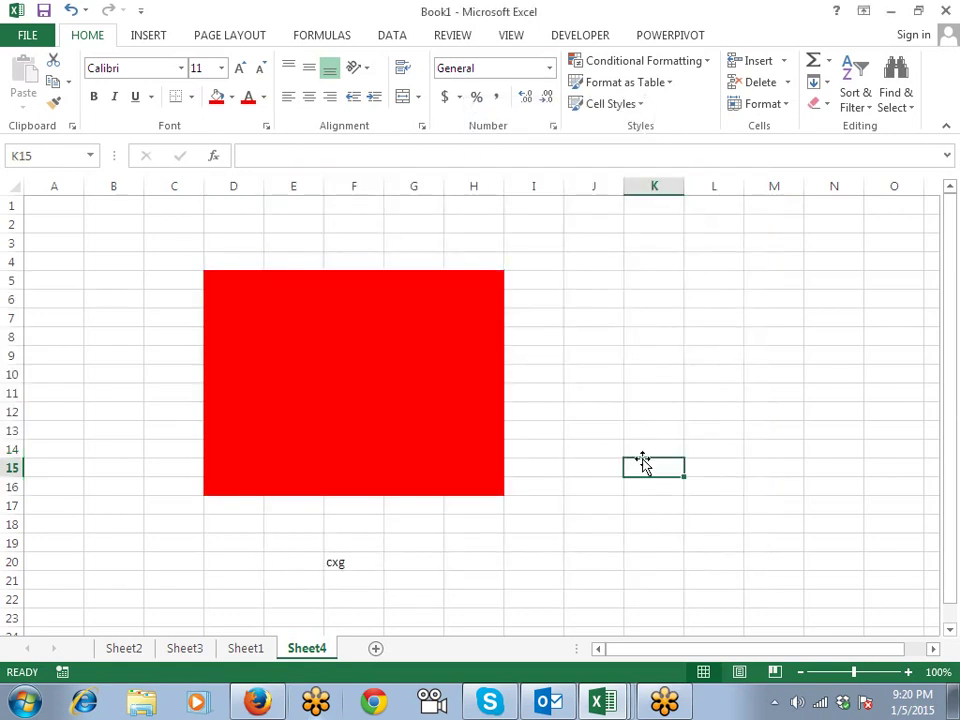
# Review Sheet4's Protect Sheet permissions without applying them, then insert a blank Sheet5.
pyautogui.rightClick(327, 648)
pyautogui.click(368, 543)
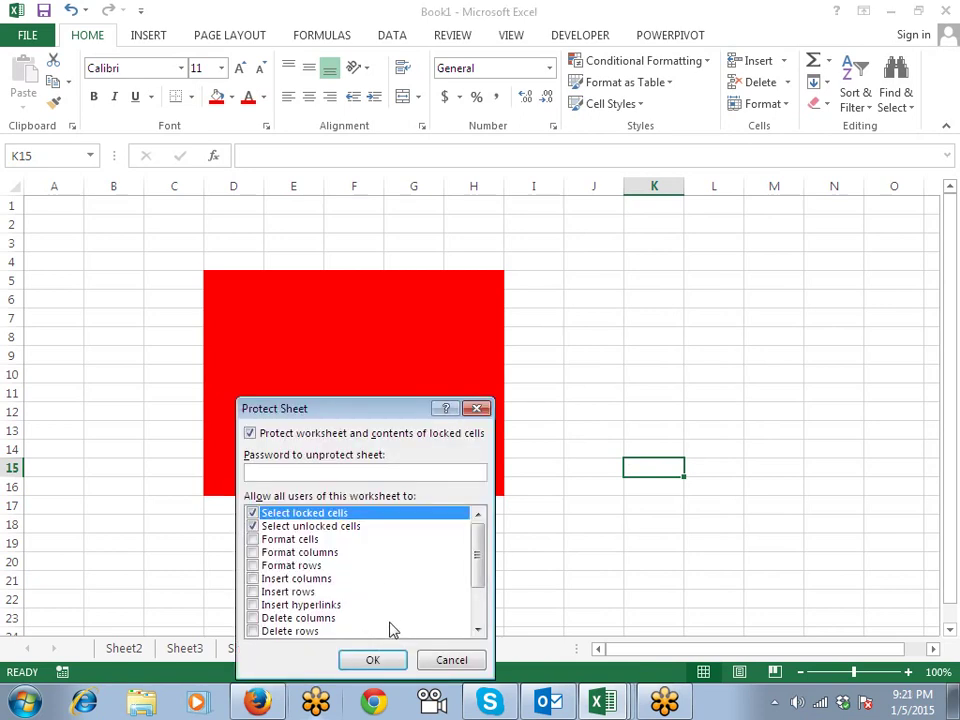
pyautogui.press('Return')
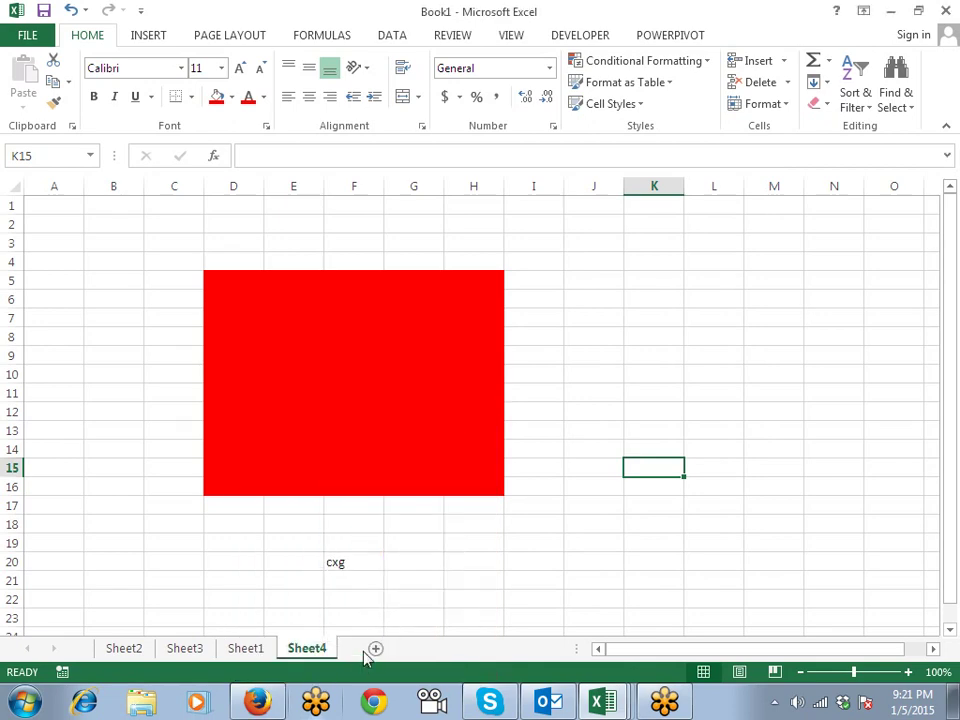
pyautogui.rightClick(321, 650)
pyautogui.click(372, 543)
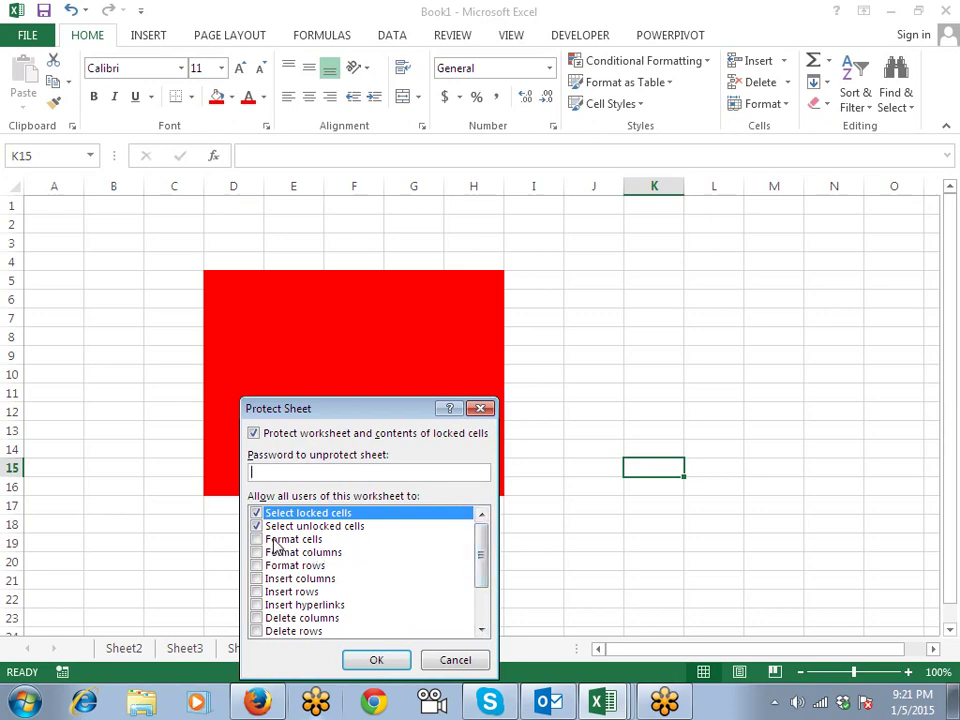
pyautogui.scroll(-2, 289, 566)
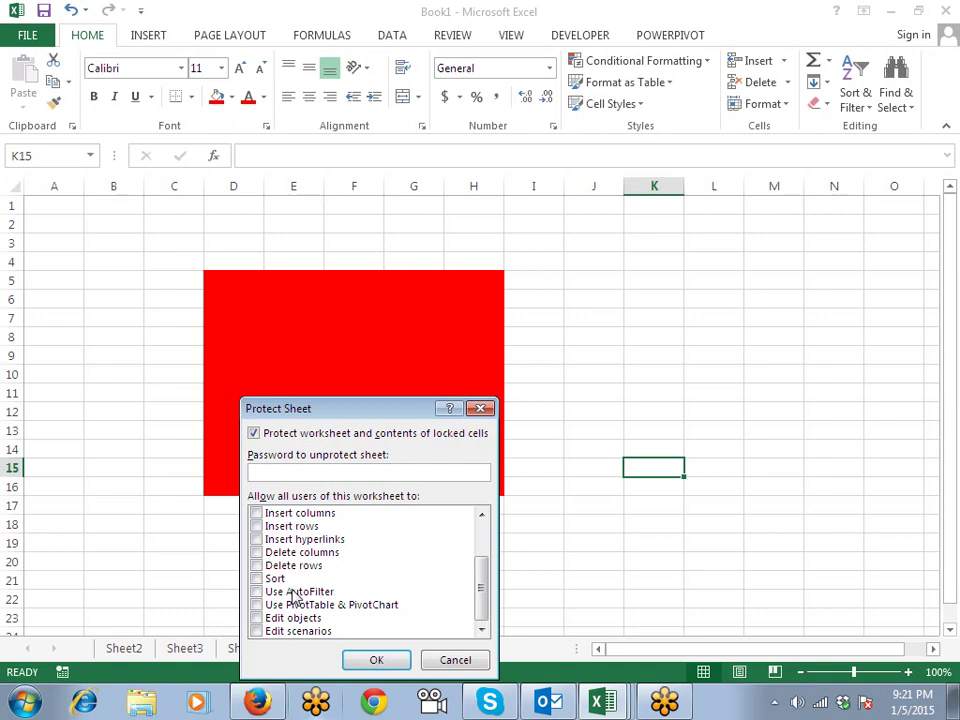
pyautogui.press('Escape')
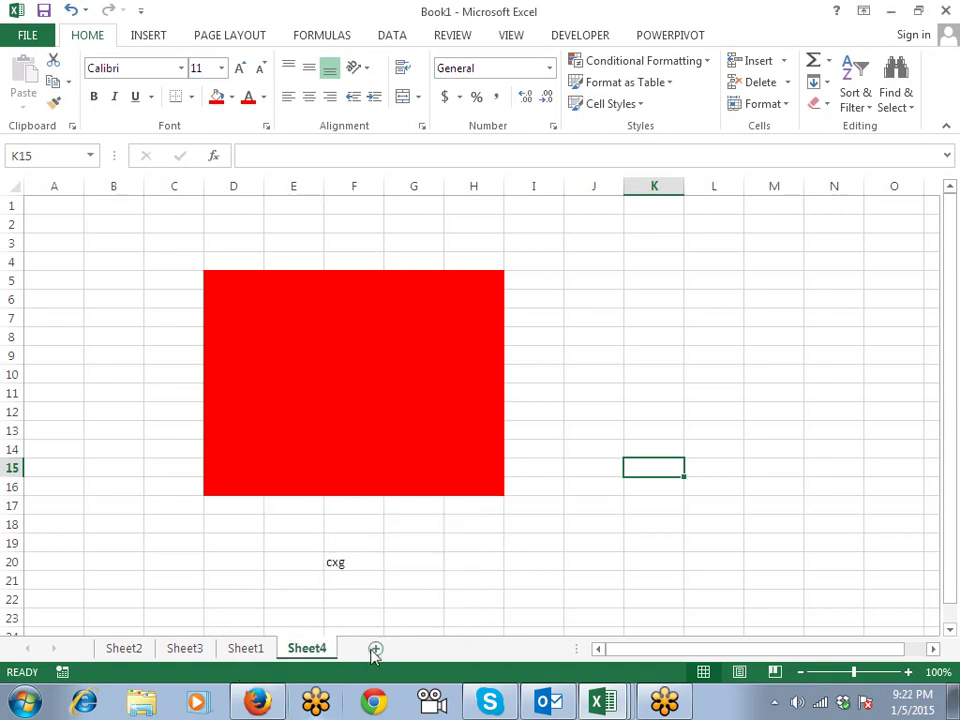
pyautogui.click(375, 649)
# Enter the labels Name in B2 and Roll in C4.
pyautogui.press('Right')
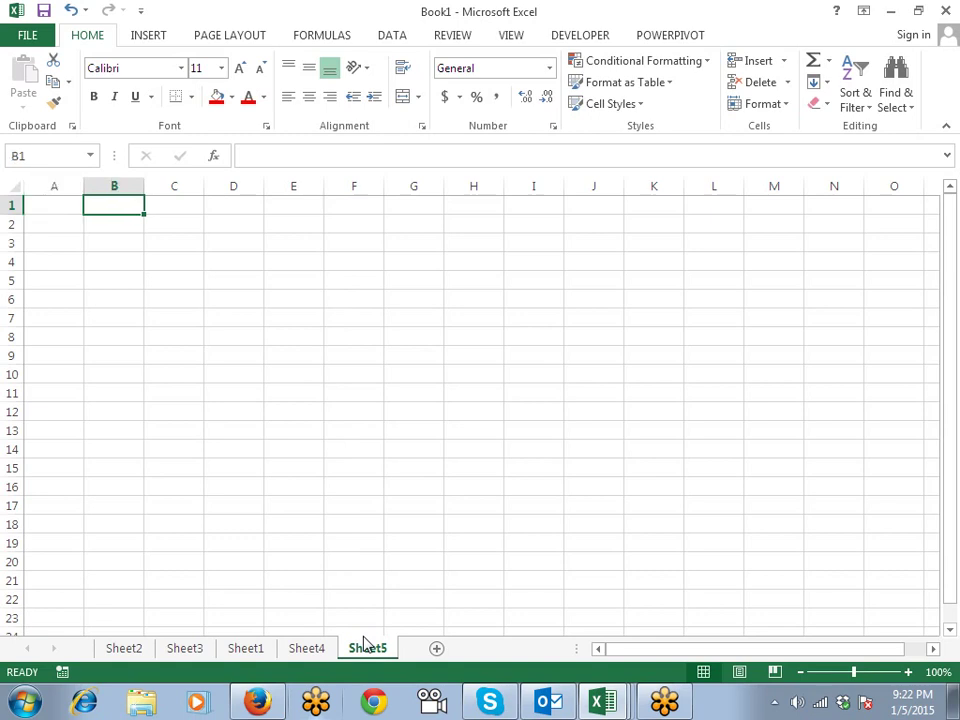
pyautogui.press('Down')
pyautogui.write('Nam')
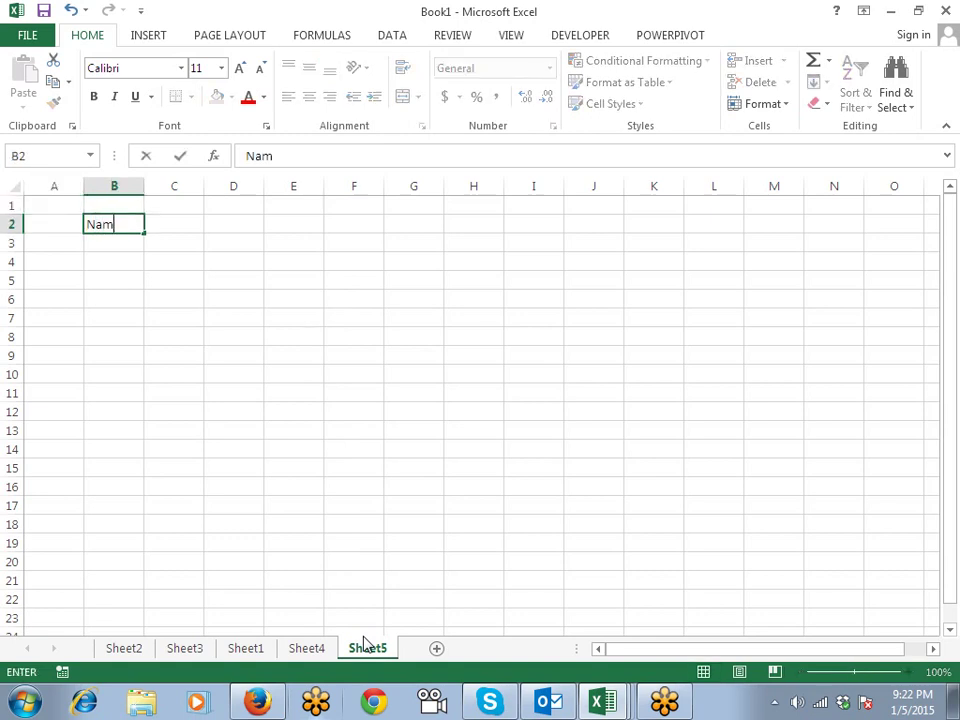
pyautogui.write('e')
pyautogui.press('Down')
pyautogui.press('Down')
pyautogui.press('Right')
pyautogui.write('R')
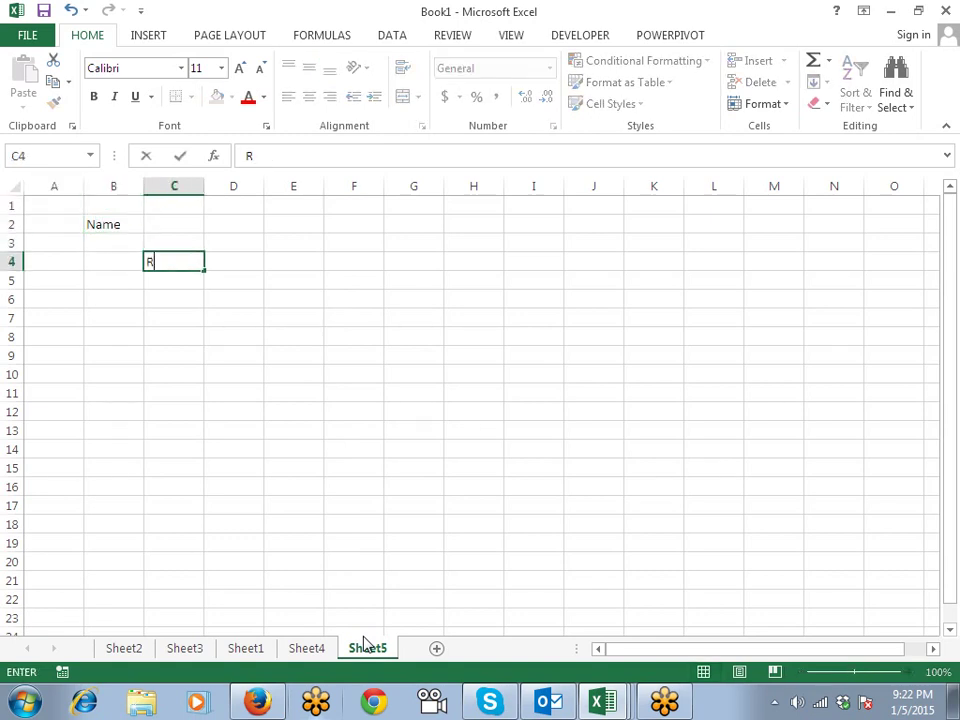
pyautogui.write('oll')
pyautogui.press('Right')
# Enter Marks in D6, hide the GoToMeeting panel, and select C2.
pyautogui.click(652, 665)
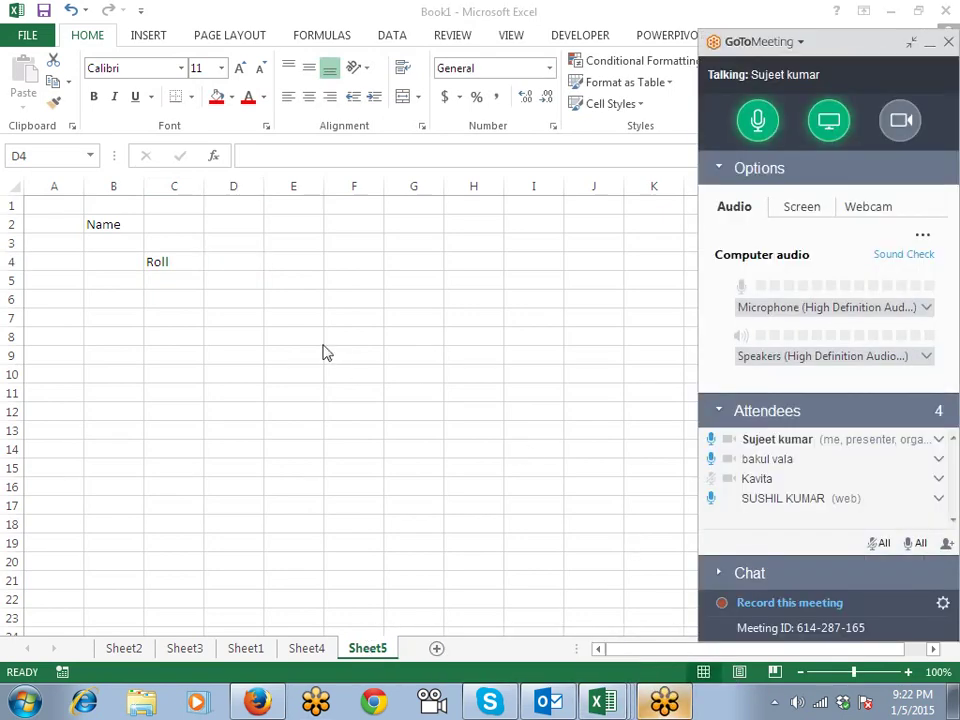
pyautogui.click(246, 299)
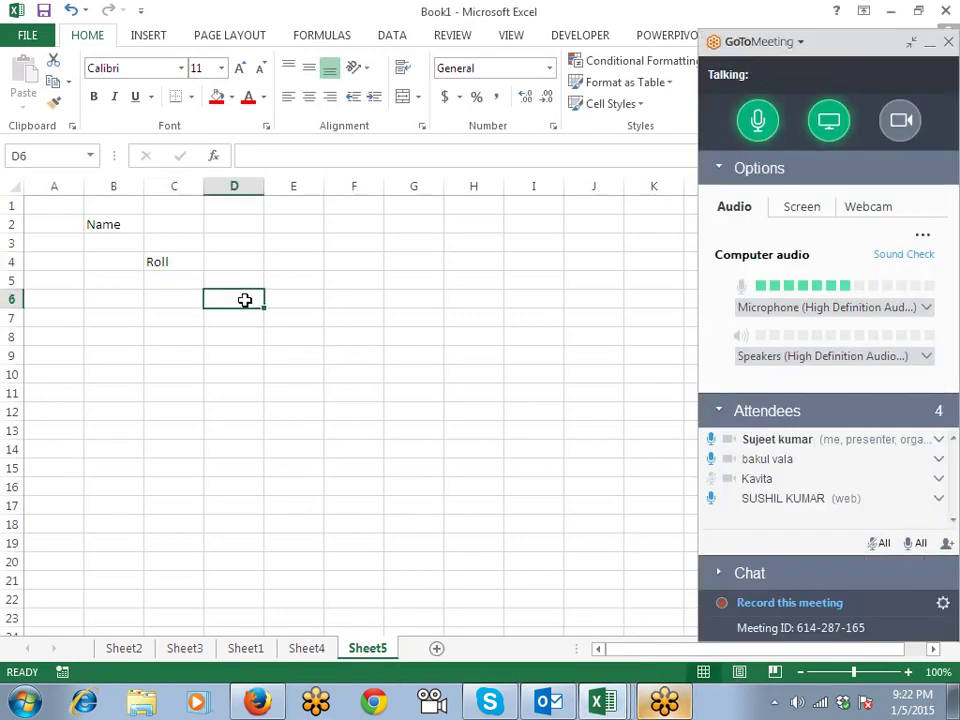
pyautogui.write('Mar')
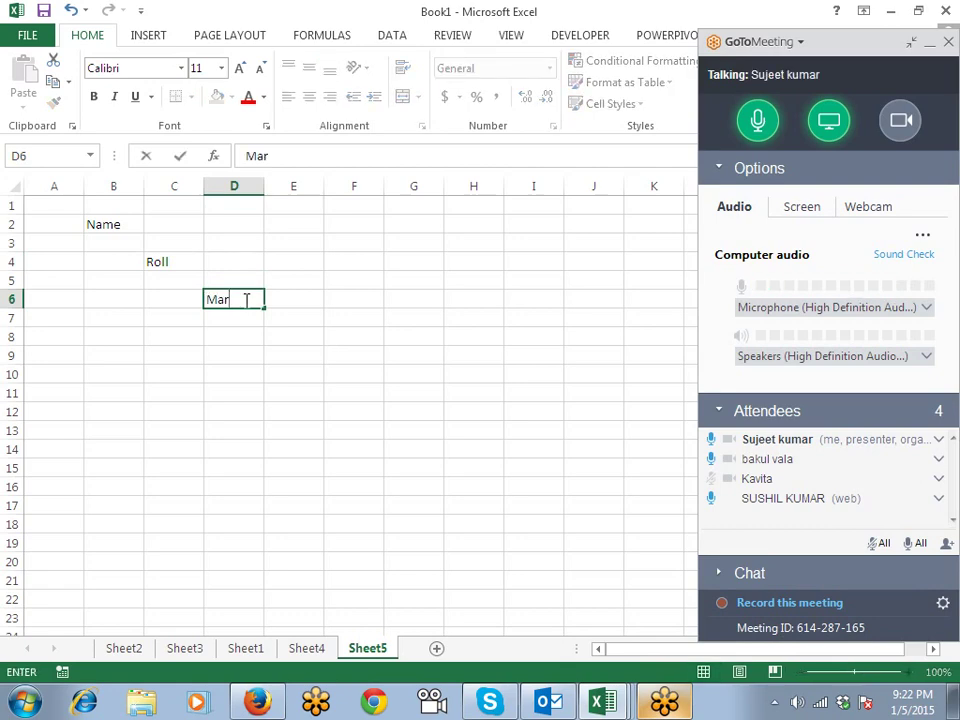
pyautogui.write('ks')
pyautogui.click(353, 336)
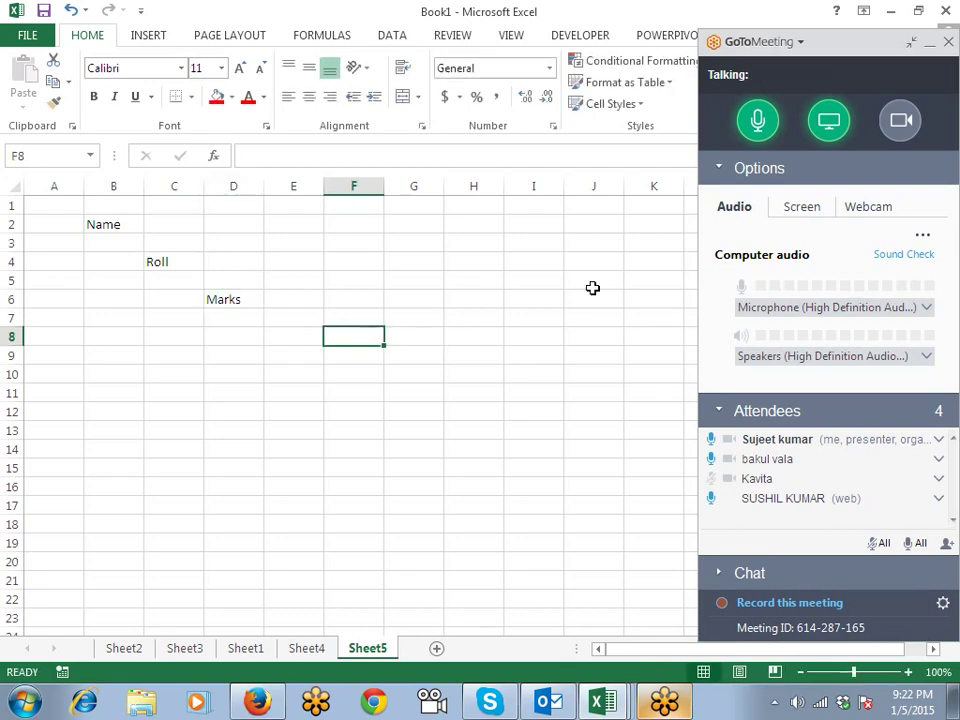
pyautogui.click(921, 50)
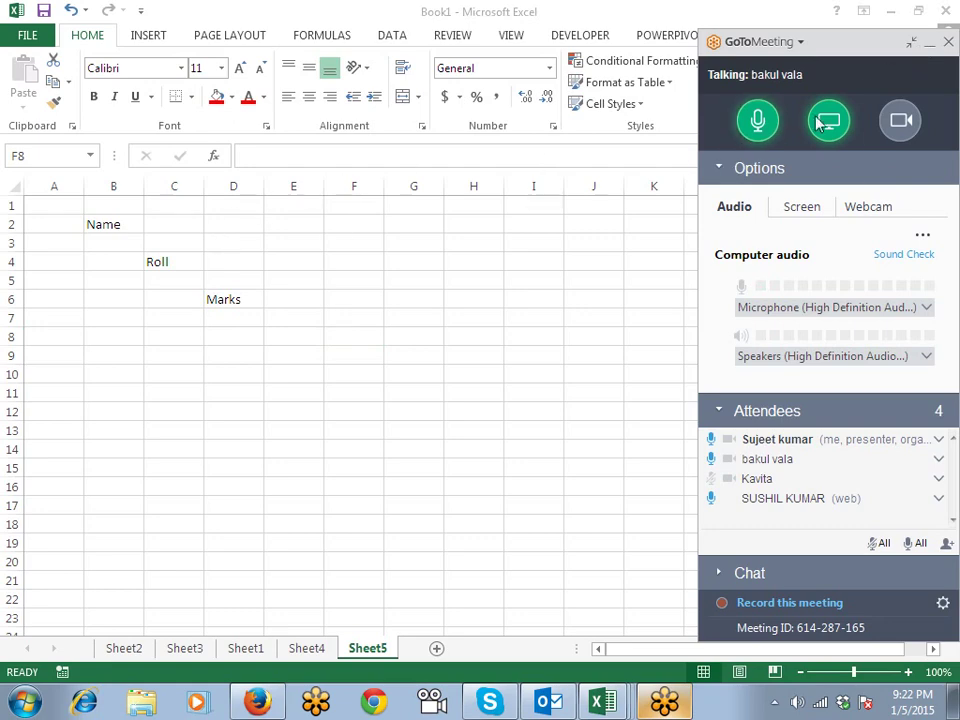
pyautogui.click(926, 47)
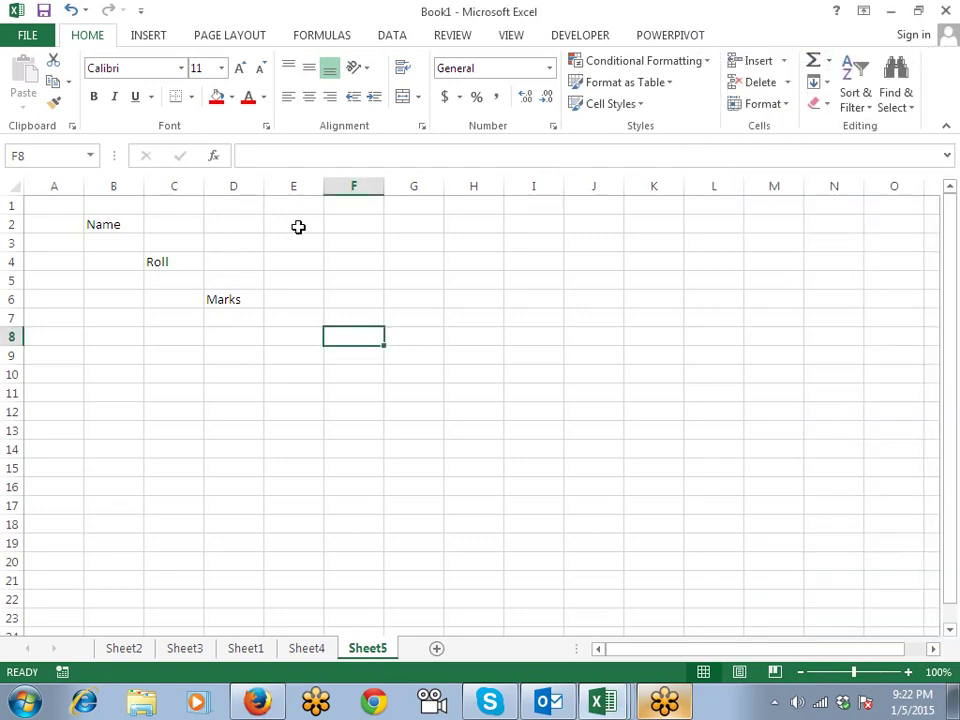
pyautogui.click(165, 221)
# Fill cells C2, D4 and E6 with red and reselect them.
pyautogui.keyDown('ctrl'); pyautogui.click(240, 261); pyautogui.keyUp('ctrl')
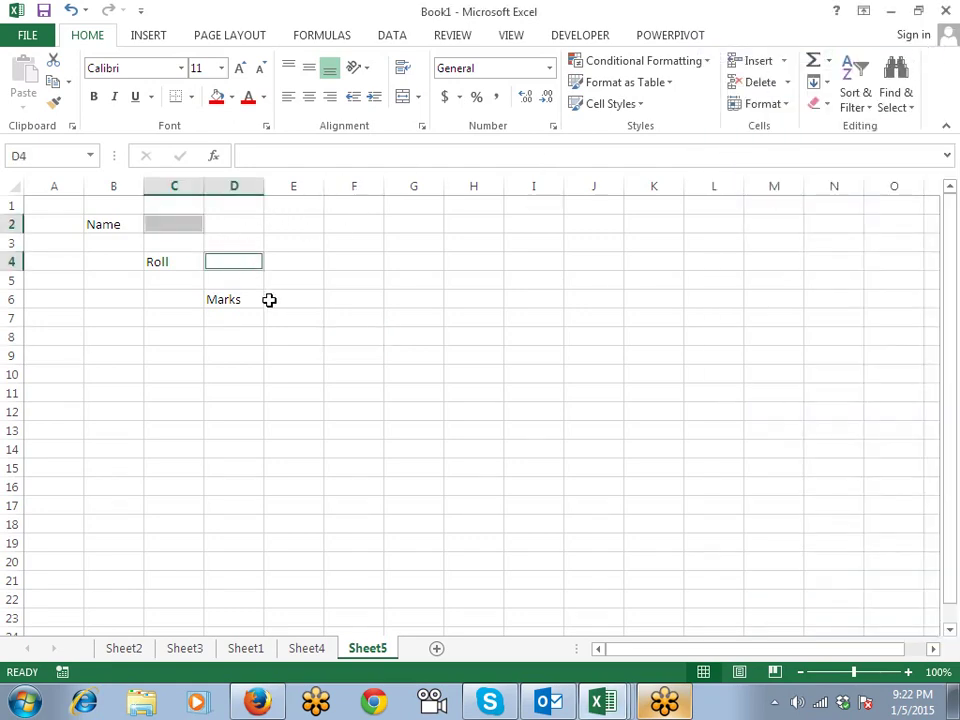
pyautogui.keyDown('ctrl'); pyautogui.click(274, 299); pyautogui.keyUp('ctrl')
pyautogui.click(217, 97)
pyautogui.click(350, 259)
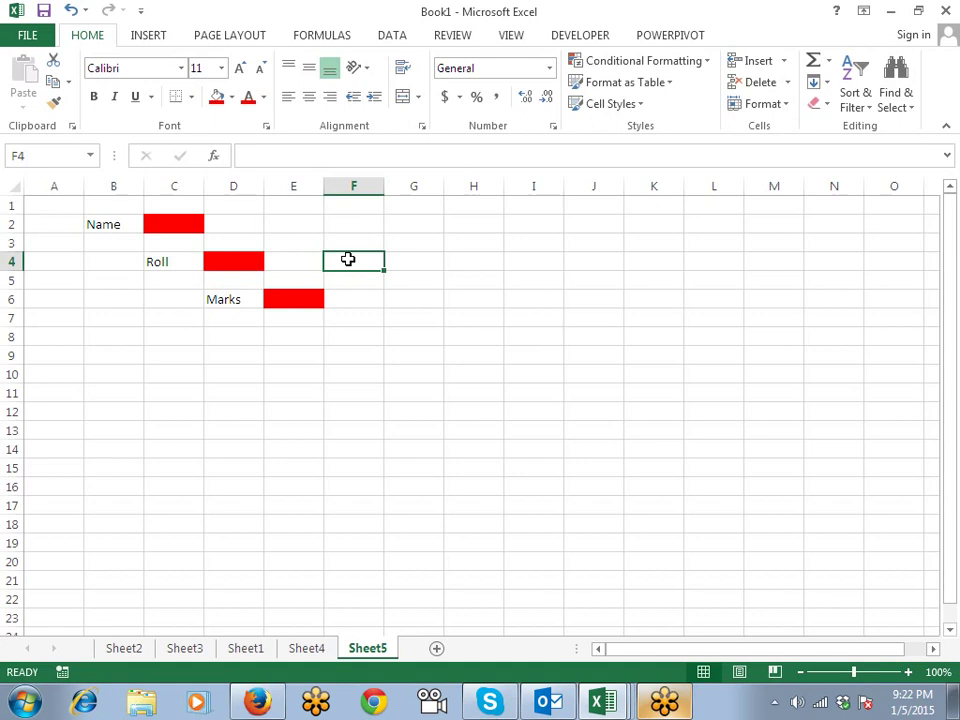
pyautogui.click(199, 221)
pyautogui.click(250, 275)
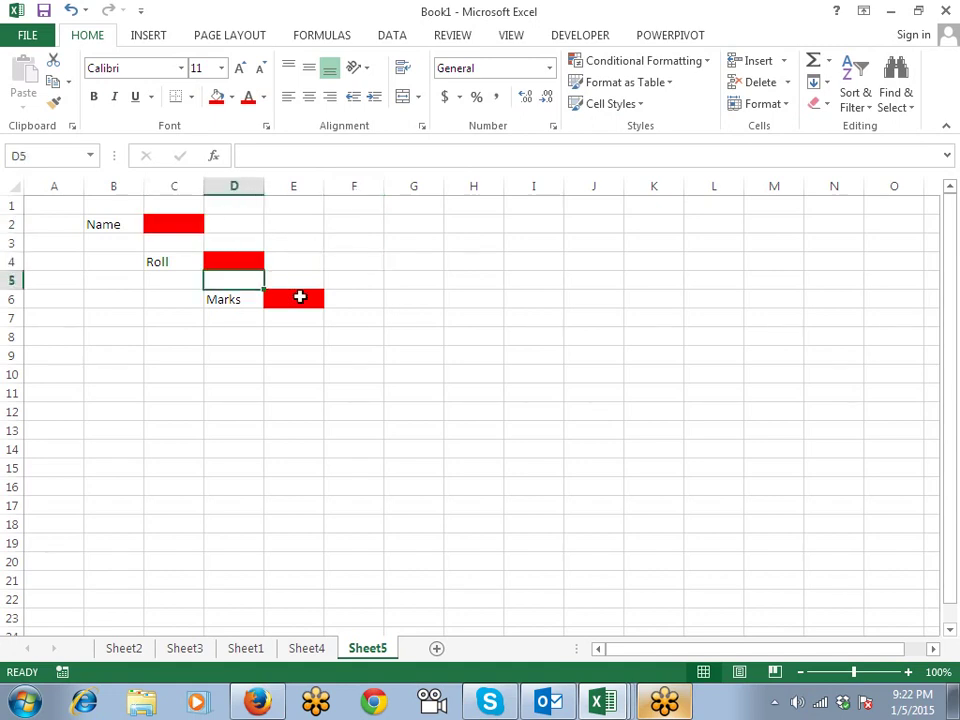
pyautogui.click(304, 300)
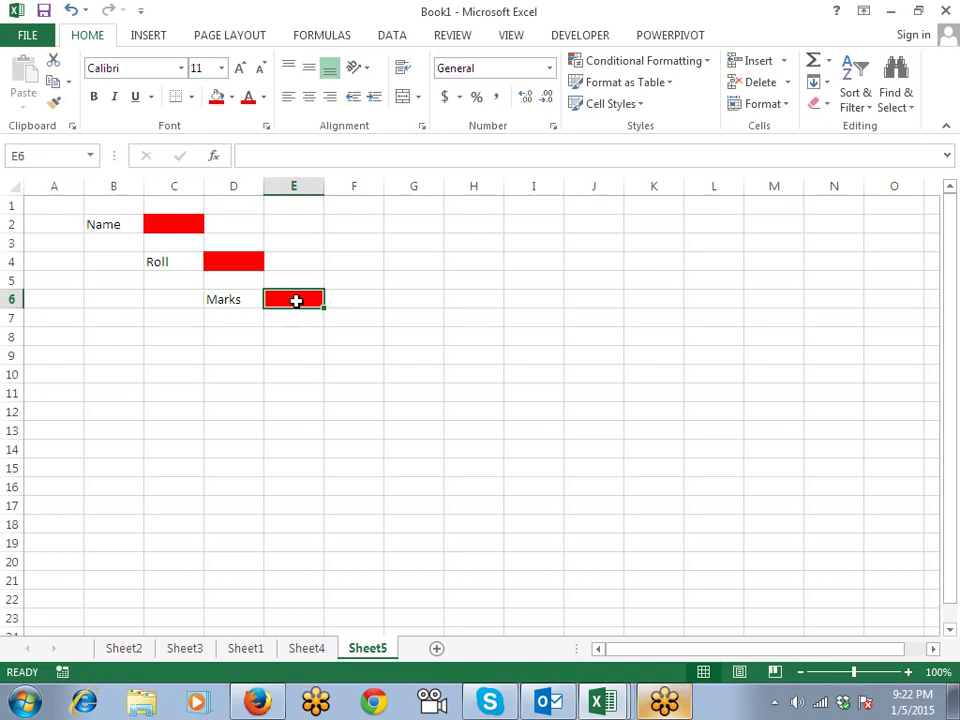
# On Sheet1, test that the protected yellow block refuses edits, cancelling the entries.
pyautogui.click(195, 650)
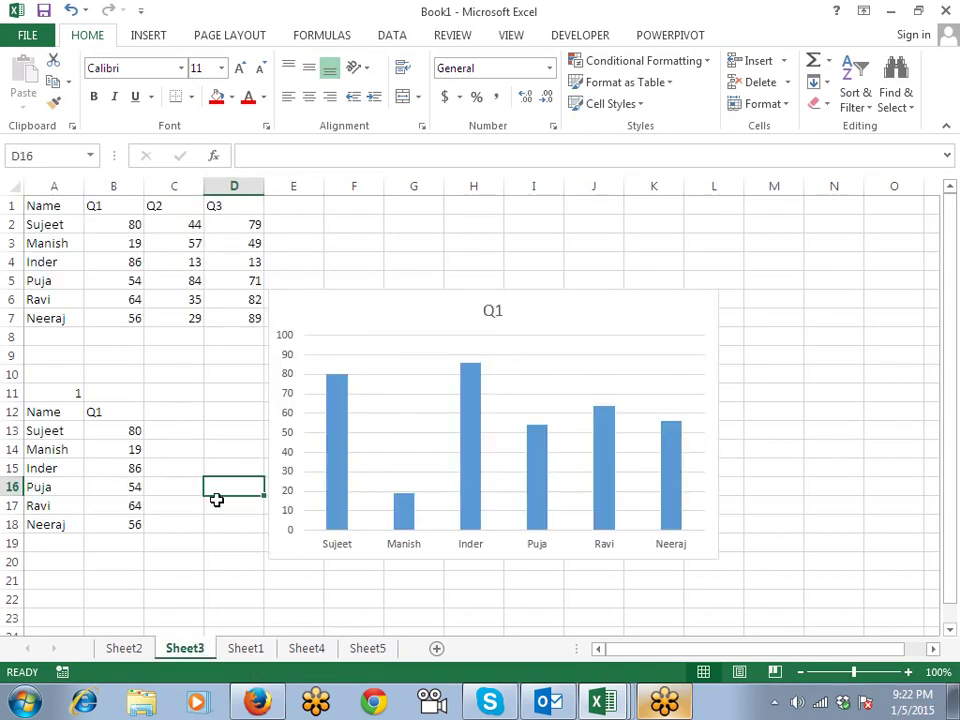
pyautogui.click(240, 648)
pyautogui.click(297, 315)
pyautogui.write('sd')
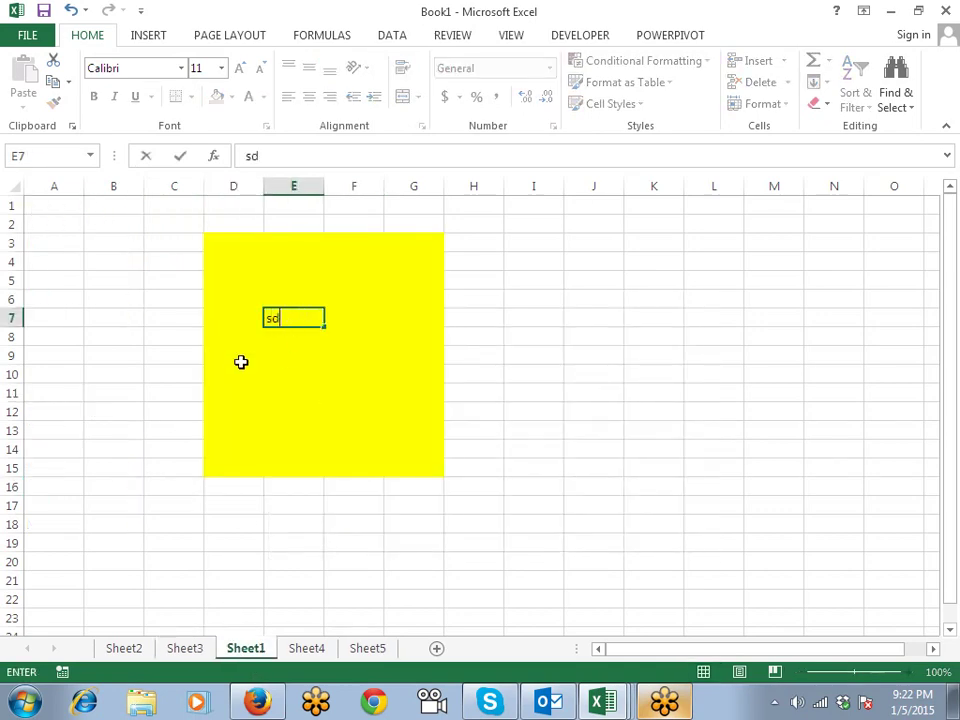
pyautogui.doubleClick(131, 349)
pyautogui.press('Return')
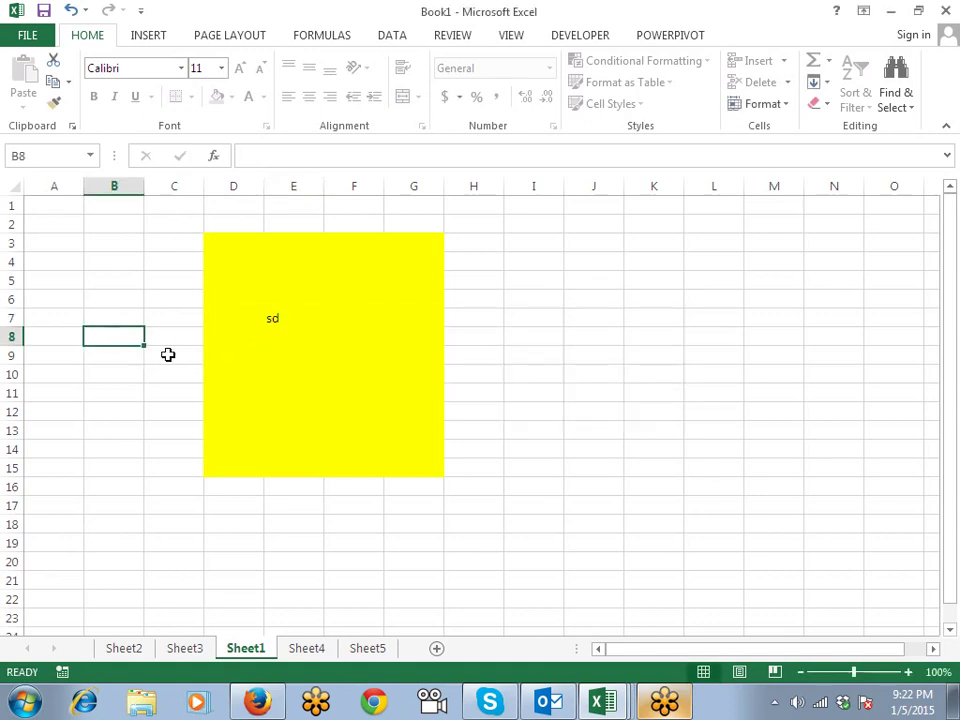
pyautogui.click(272, 354)
pyautogui.write('fg')
pyautogui.press('Escape')
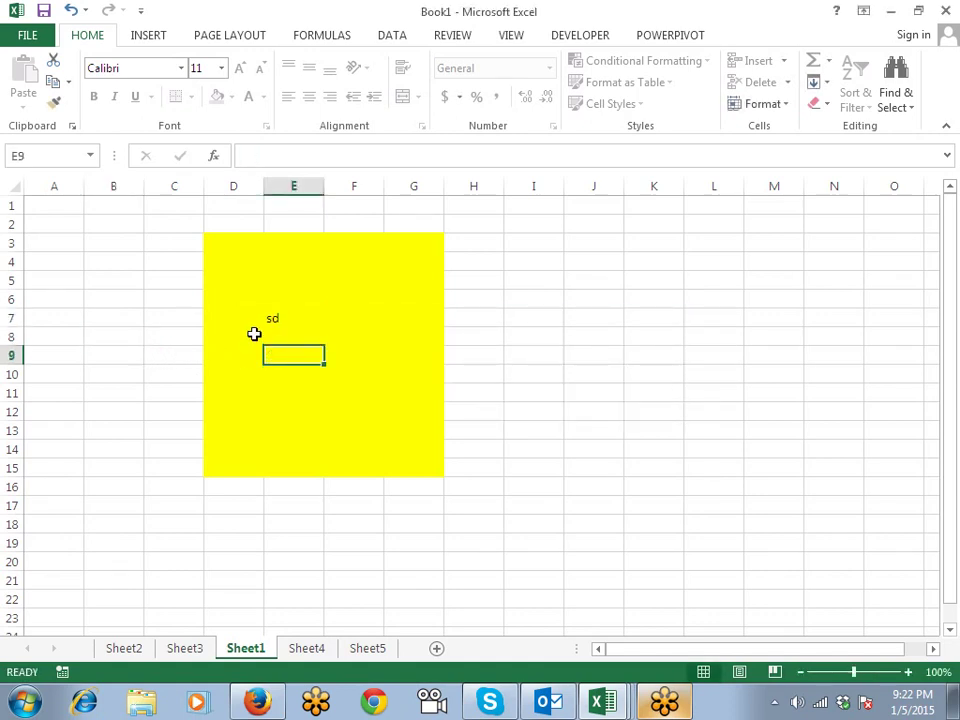
# Back on Sheet5, select C2, D4 and E6 together and minimise the meeting panel.
pyautogui.click(378, 649)
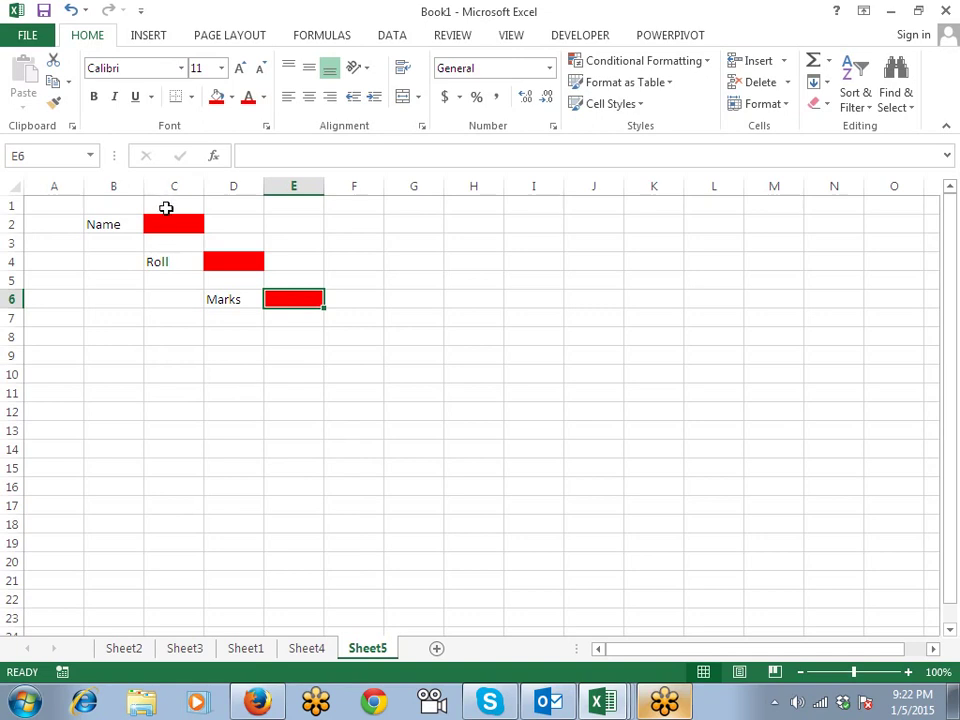
pyautogui.click(166, 207)
pyautogui.click(233, 266)
pyautogui.click(283, 296)
pyautogui.moveTo(178, 226); pyautogui.dragTo(317, 300)
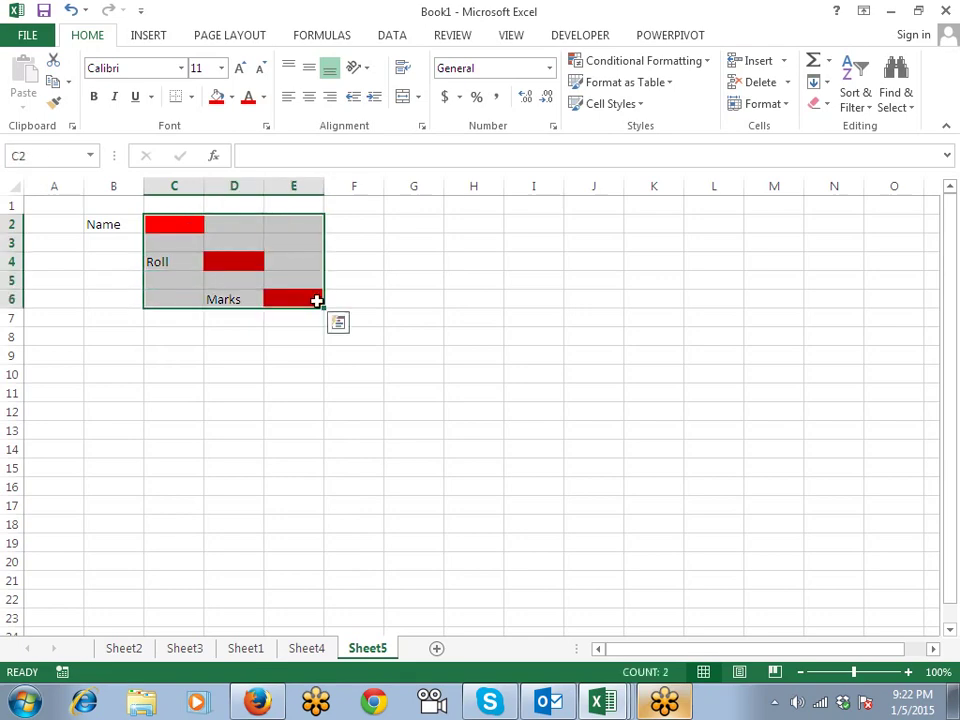
pyautogui.click(318, 370)
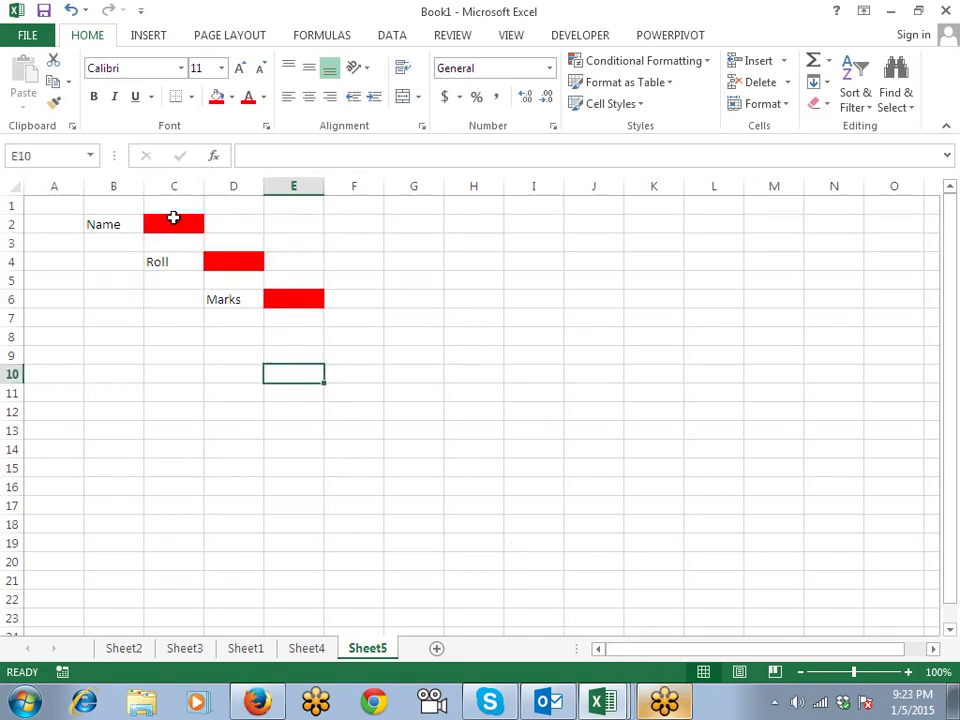
pyautogui.click(176, 222)
pyautogui.keyDown('ctrl'); pyautogui.click(242, 260); pyautogui.keyUp('ctrl')
pyautogui.keyDown('ctrl'); pyautogui.click(295, 302); pyautogui.keyUp('ctrl')
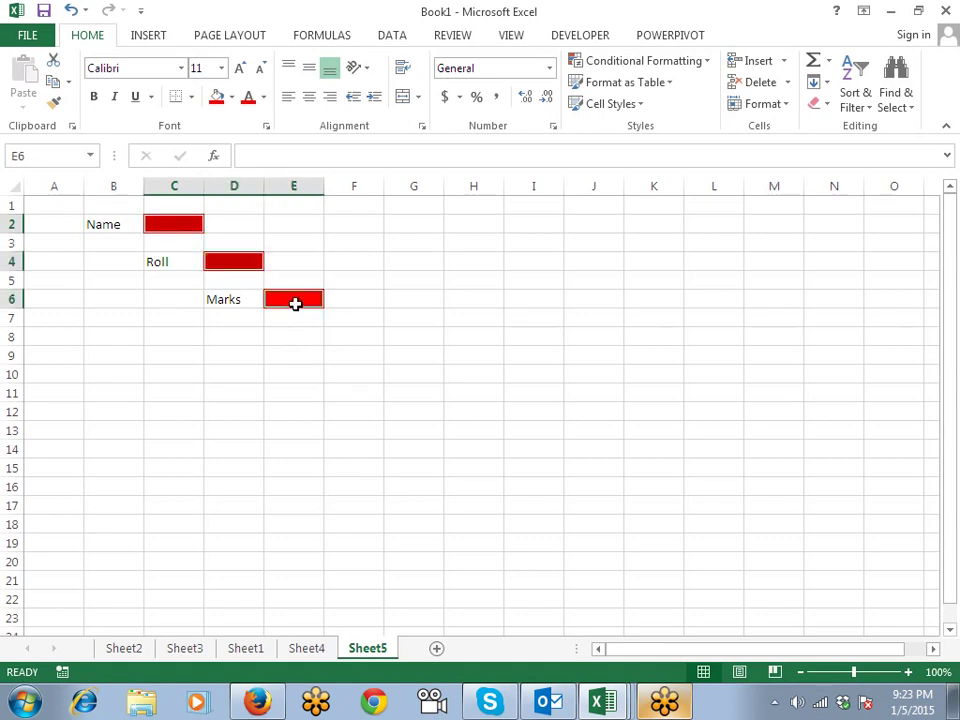
pyautogui.click(664, 703)
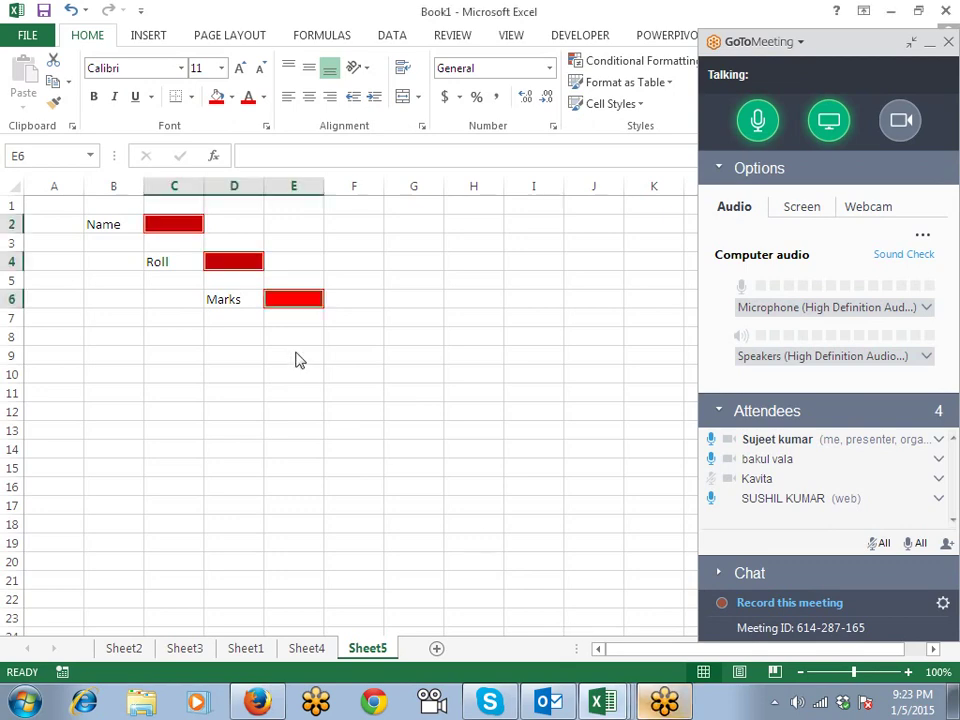
pyautogui.click(930, 41)
# Clear the Locked option for C2, D4 and E6 in Format Cells > Protection.
pyautogui.rightClick(237, 261)
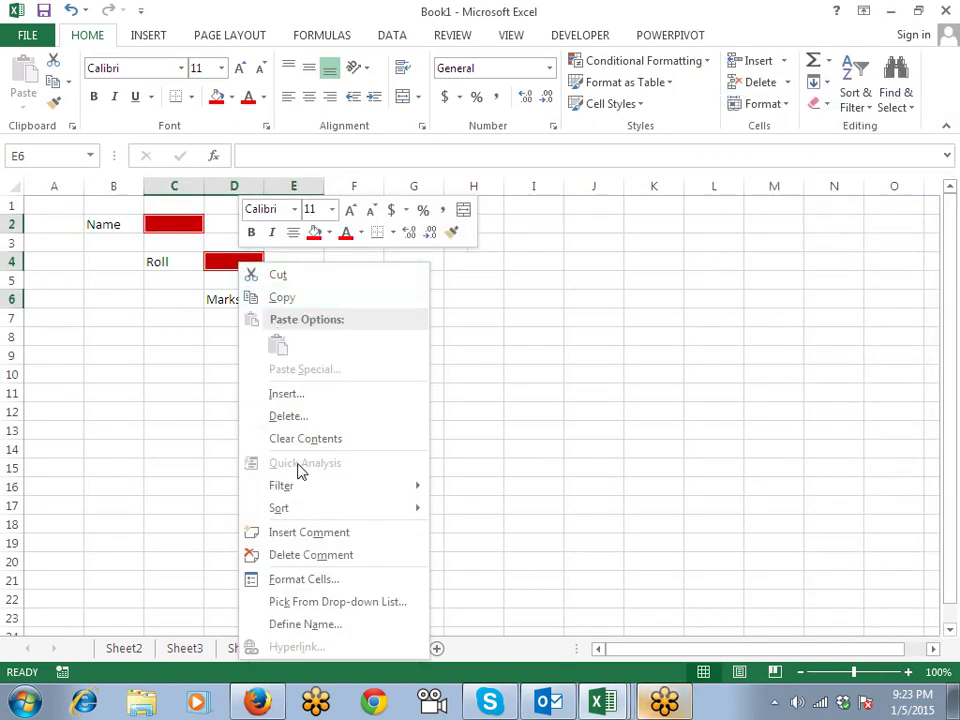
pyautogui.click(321, 580)
pyautogui.click(95, 316)
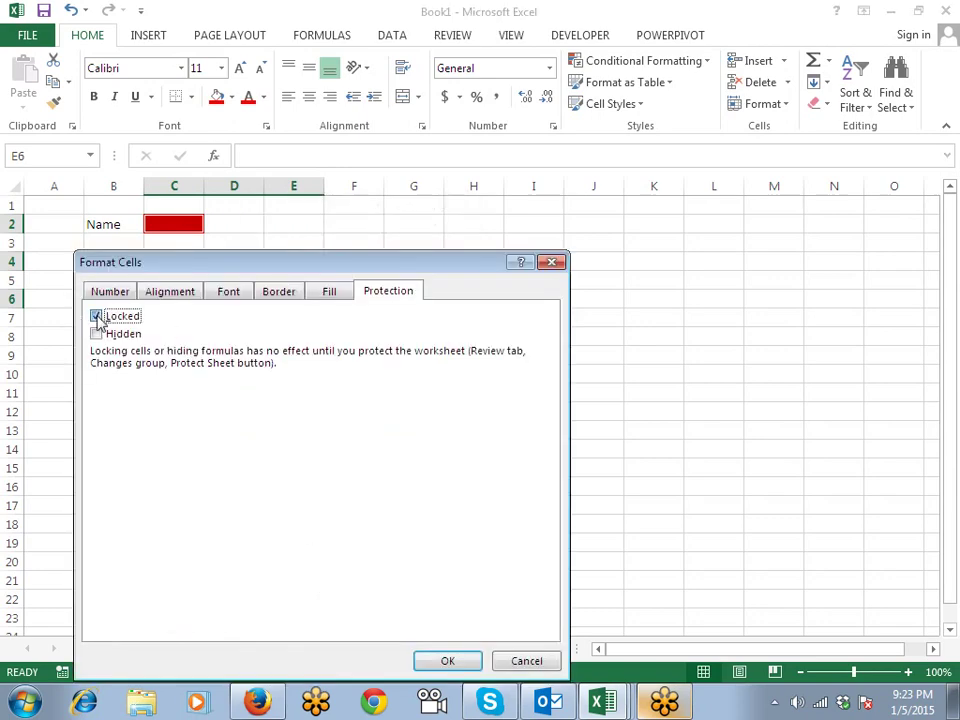
pyautogui.moveTo(171, 266)
pyautogui.mouseDown()
pyautogui.moveTo(396, 205)
pyautogui.moveTo(446, 178)
pyautogui.mouseUp()
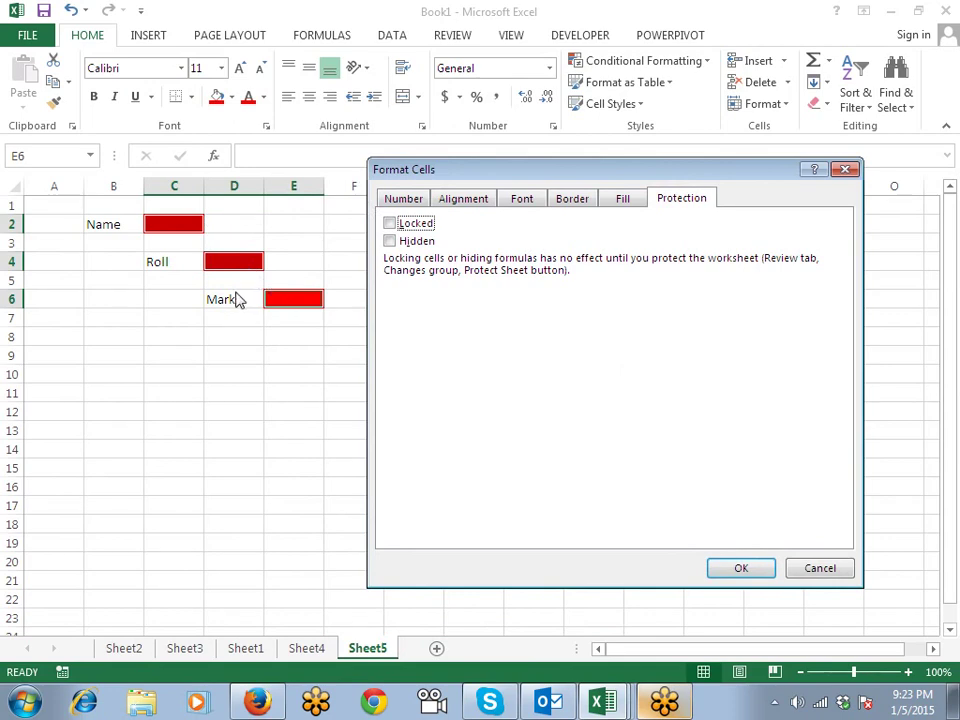
pyautogui.click(737, 568)
pyautogui.click(366, 410)
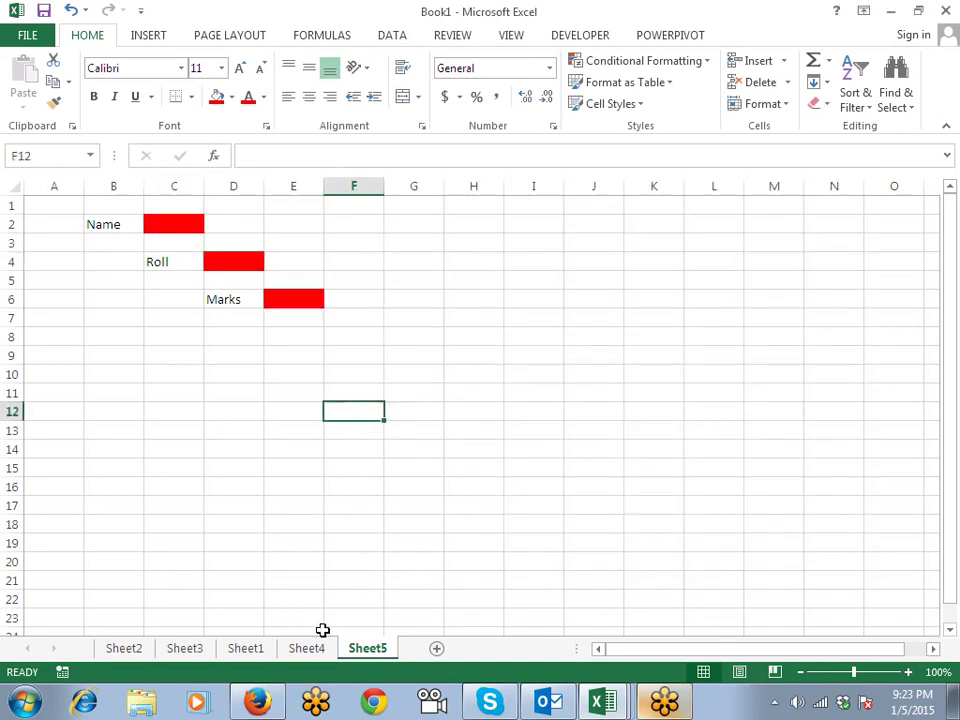
# Protect Sheet5 with the default Protect Sheet settings.
pyautogui.rightClick(368, 647)
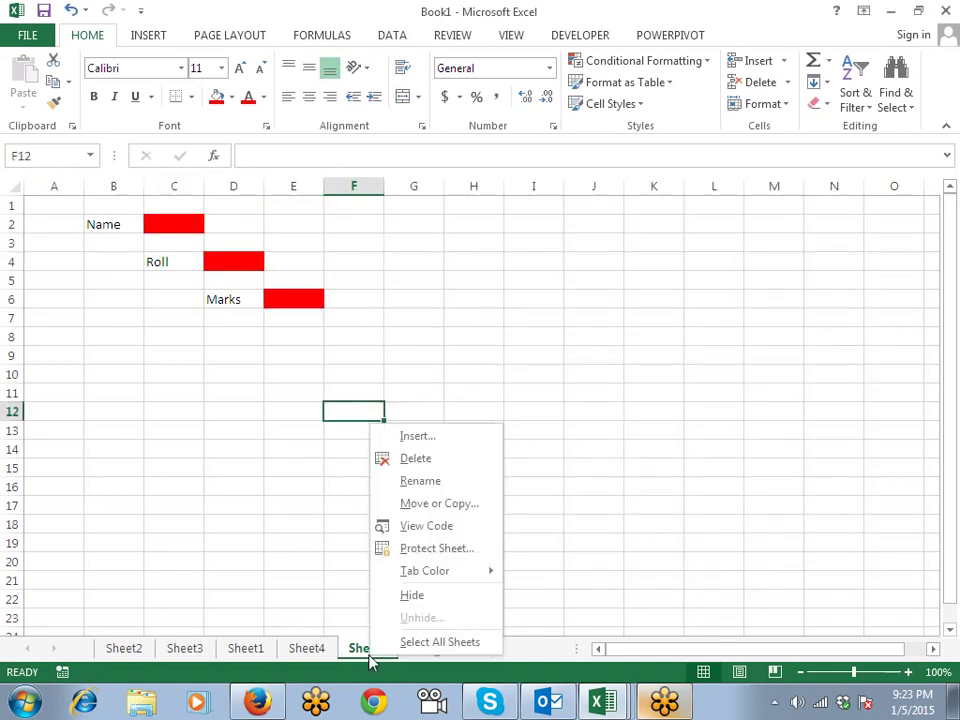
pyautogui.click(423, 552)
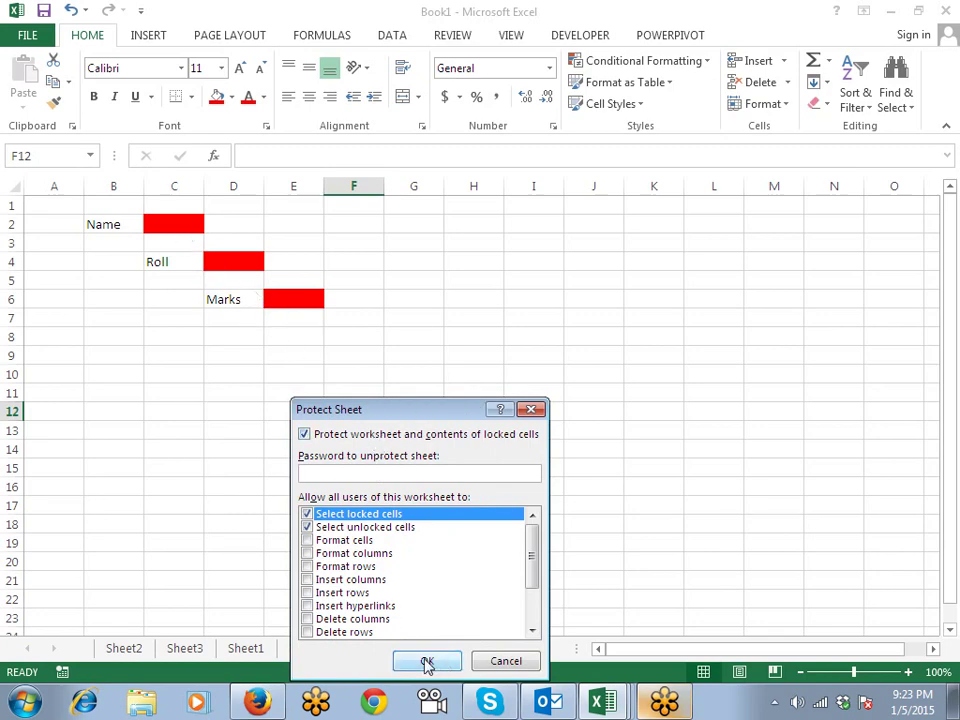
pyautogui.click(427, 660)
# Enter fdg, fdg and dfg in the red cells, then confirm locked B4 refuses input.
pyautogui.click(200, 230)
pyautogui.write('fdg')
pyautogui.press('Return')
pyautogui.write('fdg')
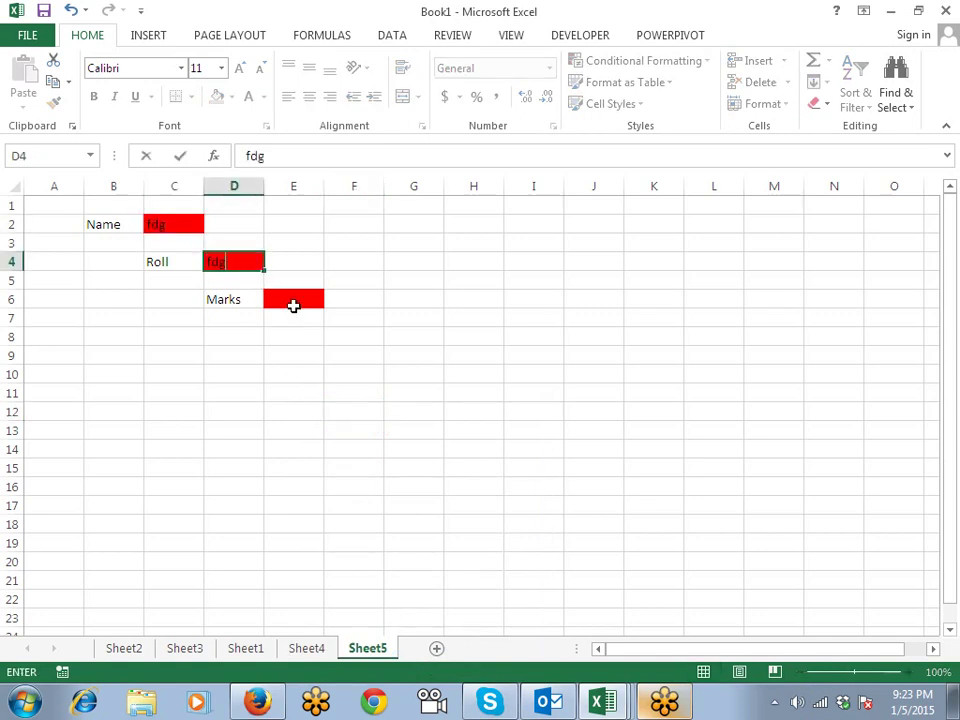
pyautogui.press('Return')
pyautogui.write('dfg')
pyautogui.press('Return')
pyautogui.click(75, 299)
pyautogui.click(121, 270)
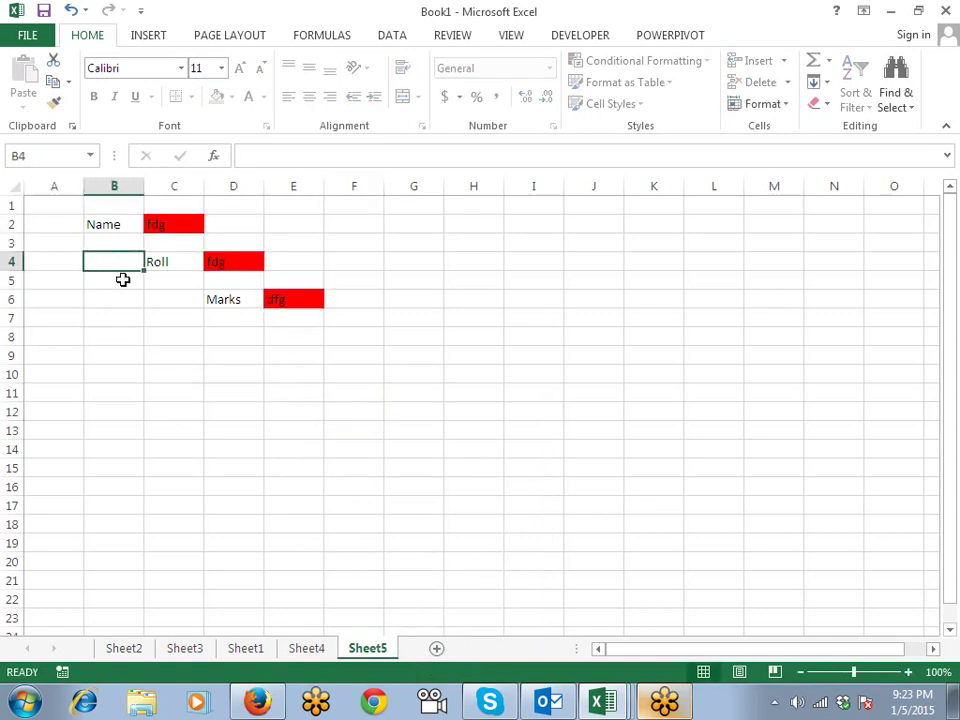
pyautogui.write('f')
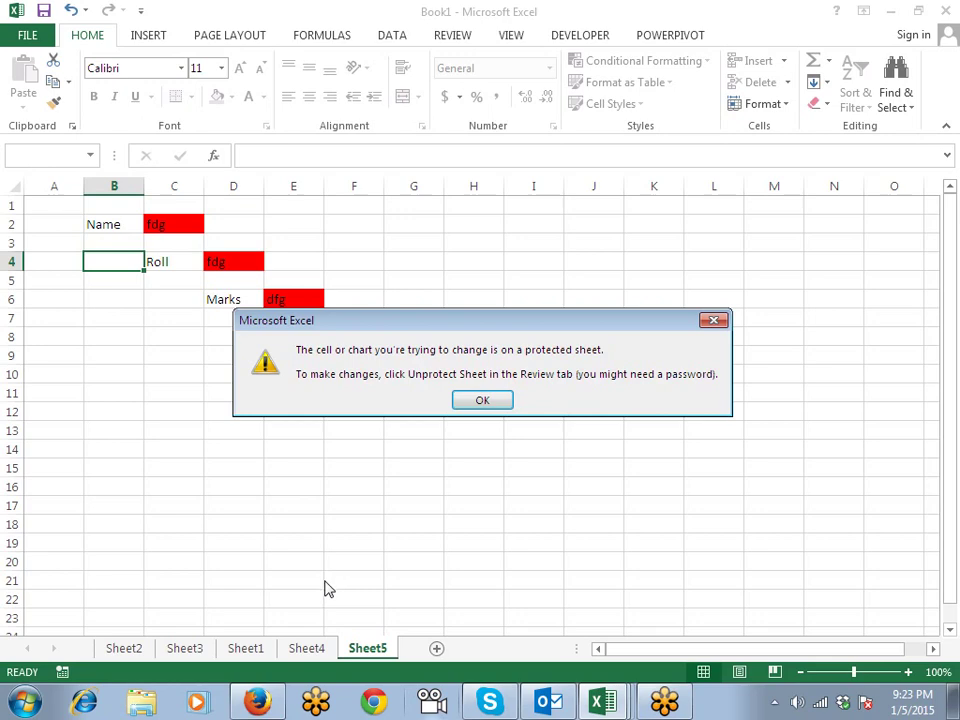
pyautogui.press('Return')
# Unprotect Sheet5 and delete the test entries from C2, D4 and E6.
pyautogui.rightClick(385, 648)
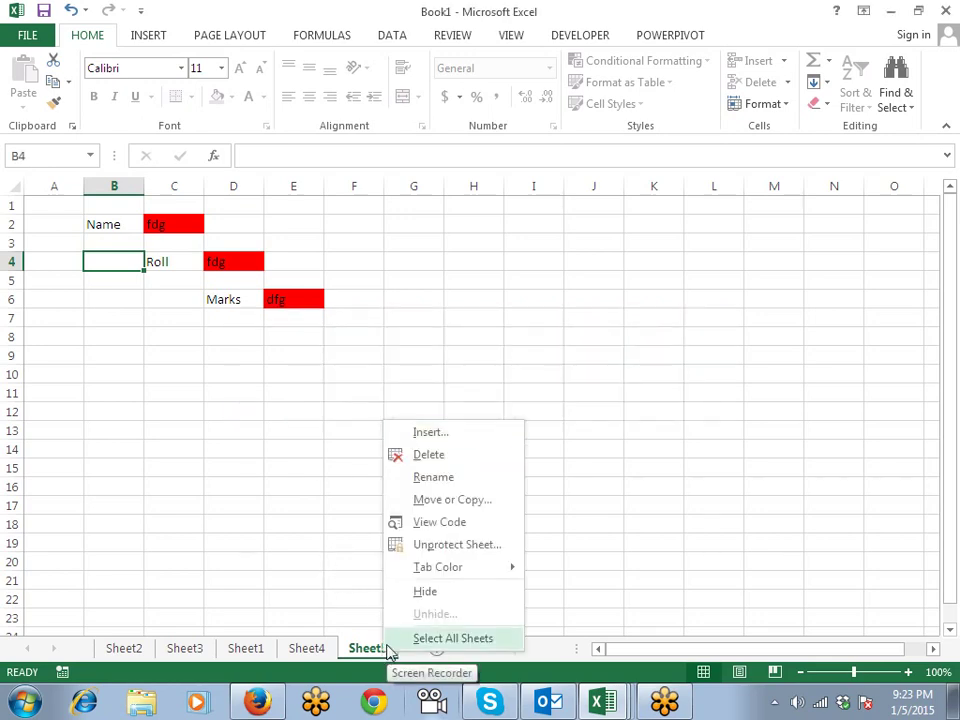
pyautogui.click(457, 544)
pyautogui.click(165, 223)
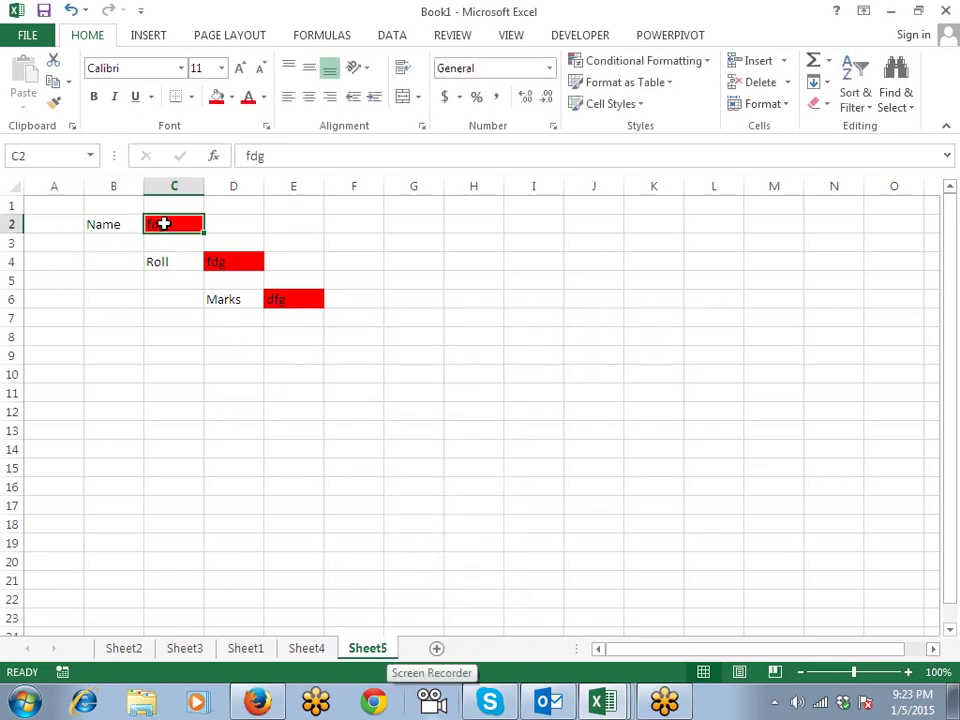
pyautogui.press('Return')
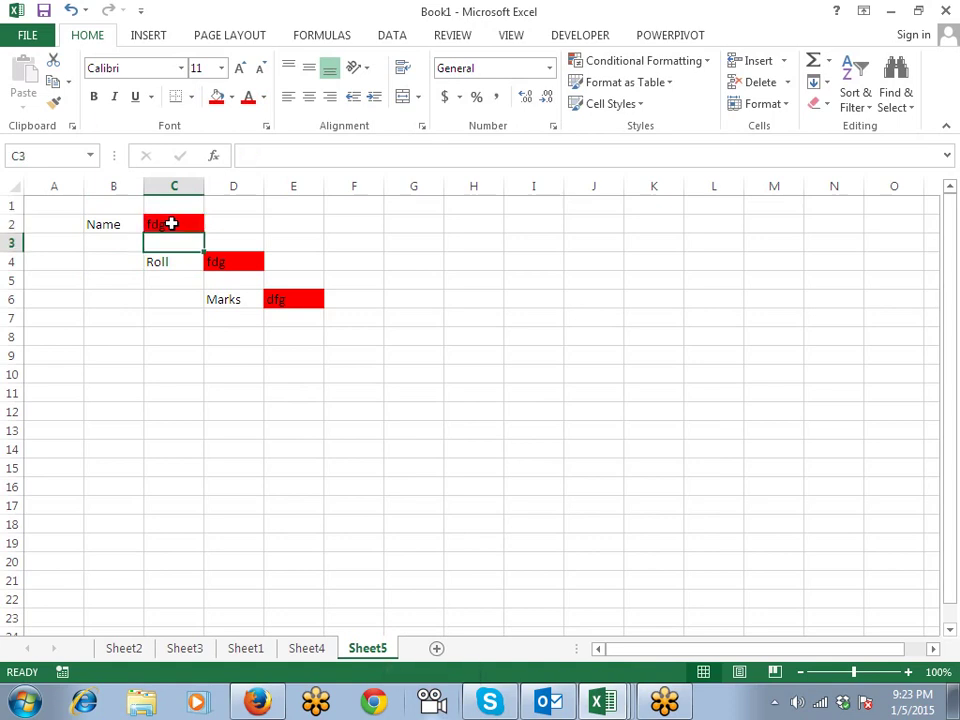
pyautogui.click(223, 223)
pyautogui.click(197, 226)
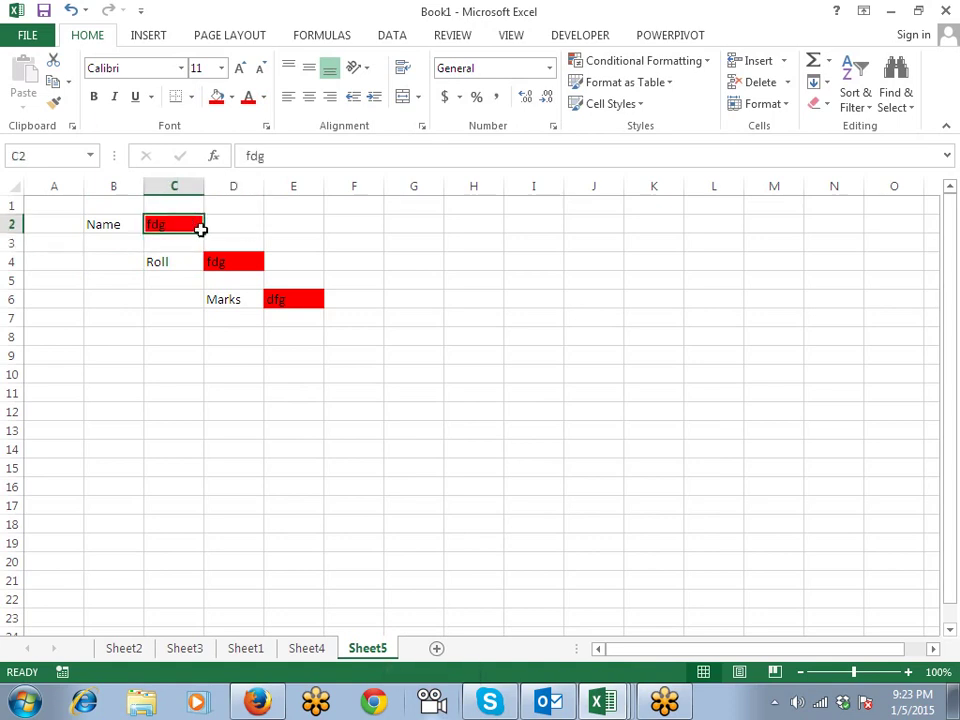
pyautogui.click(226, 260)
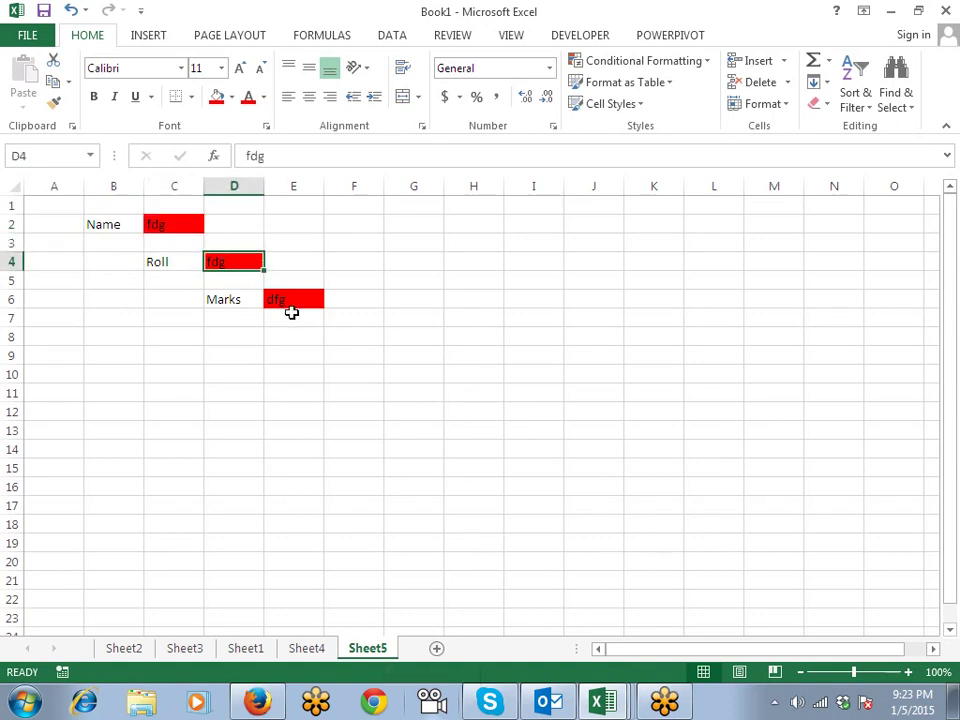
pyautogui.click(289, 309)
pyautogui.keyDown('ctrl'); pyautogui.click(230, 262); pyautogui.keyUp('ctrl')
pyautogui.keyDown('ctrl'); pyautogui.click(180, 223); pyautogui.keyUp('ctrl')
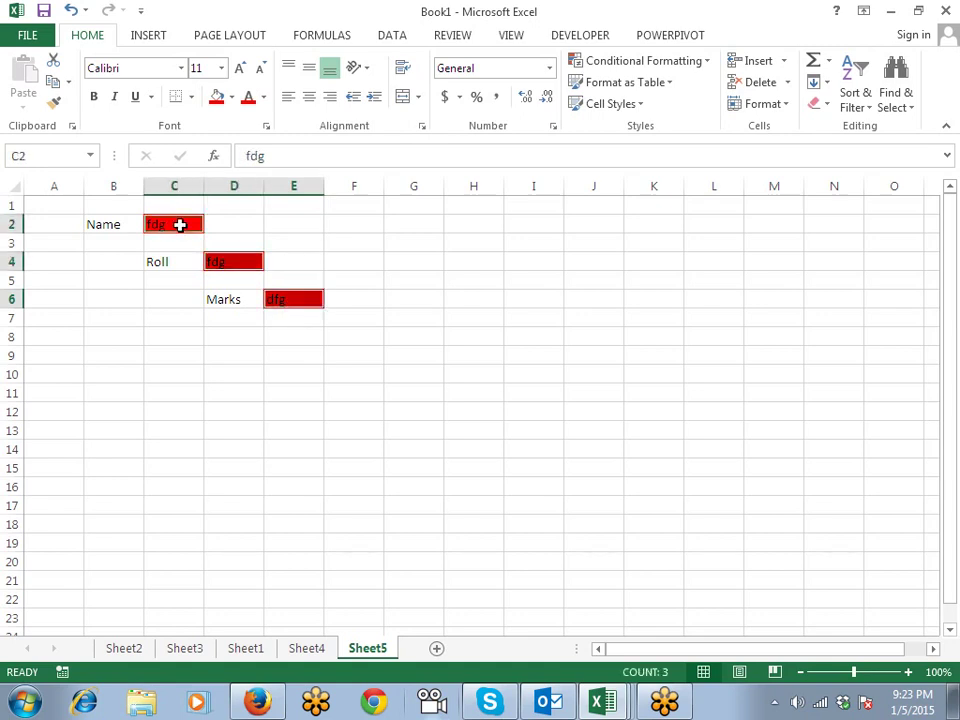
pyautogui.press('Delete')
# Unprotect Sheet2, cancelling its Protect Sheet dialog, then return to Sheet5.
pyautogui.click(227, 293)
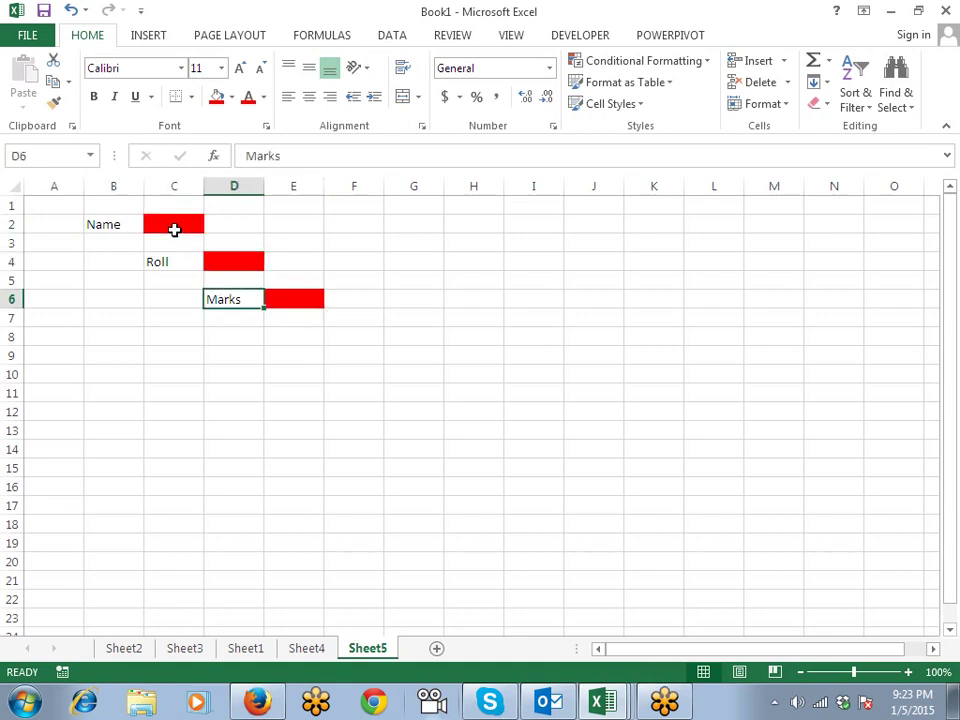
pyautogui.click(176, 226)
pyautogui.rightClick(375, 649)
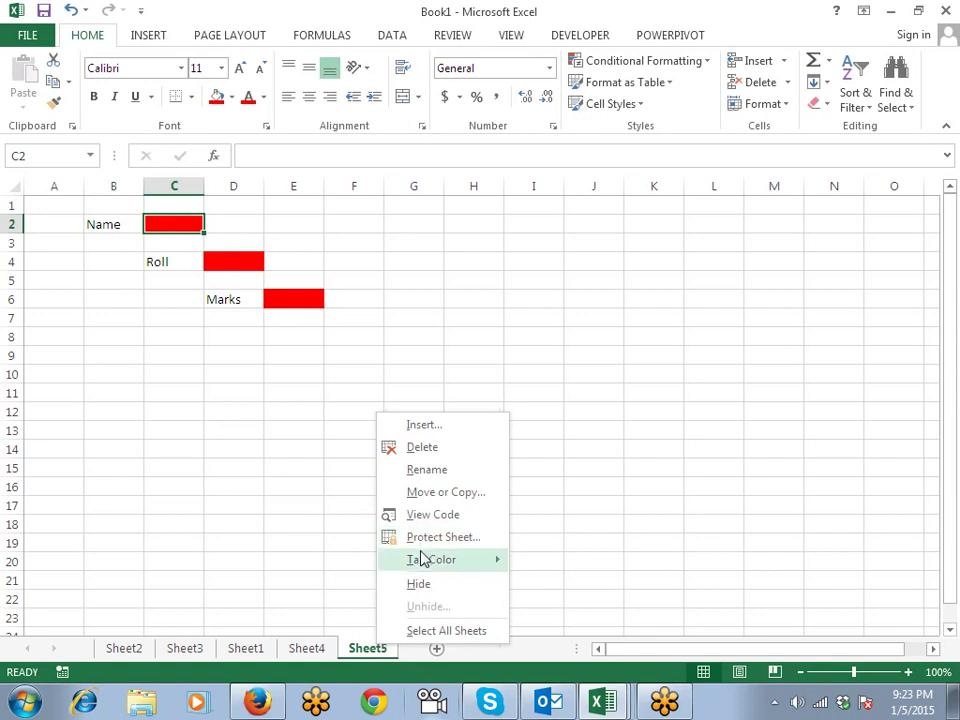
pyautogui.click(253, 582)
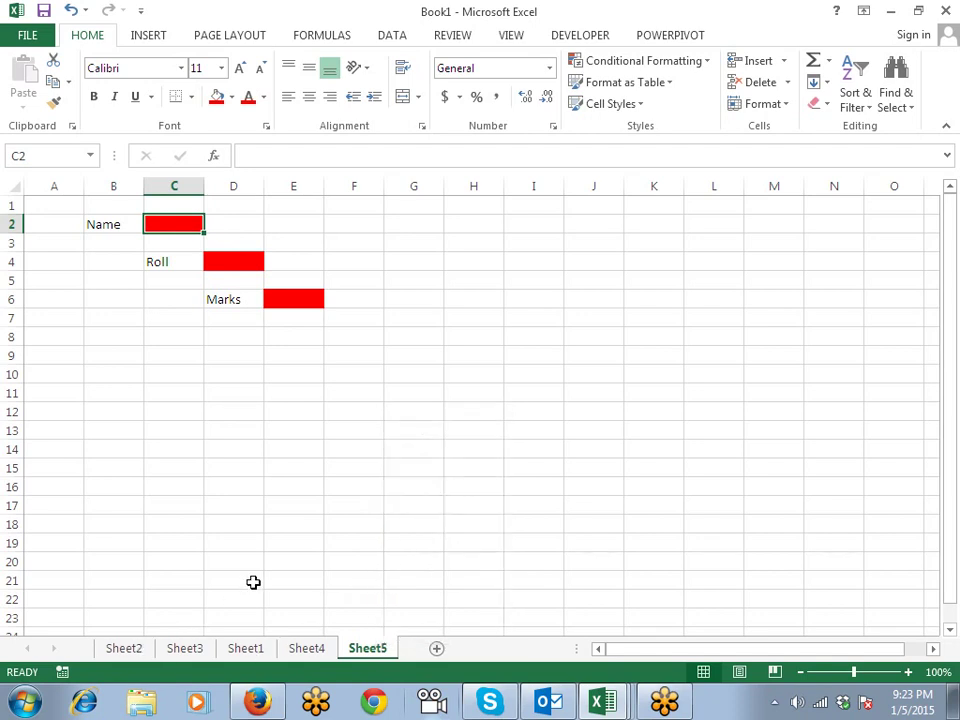
pyautogui.click(132, 646)
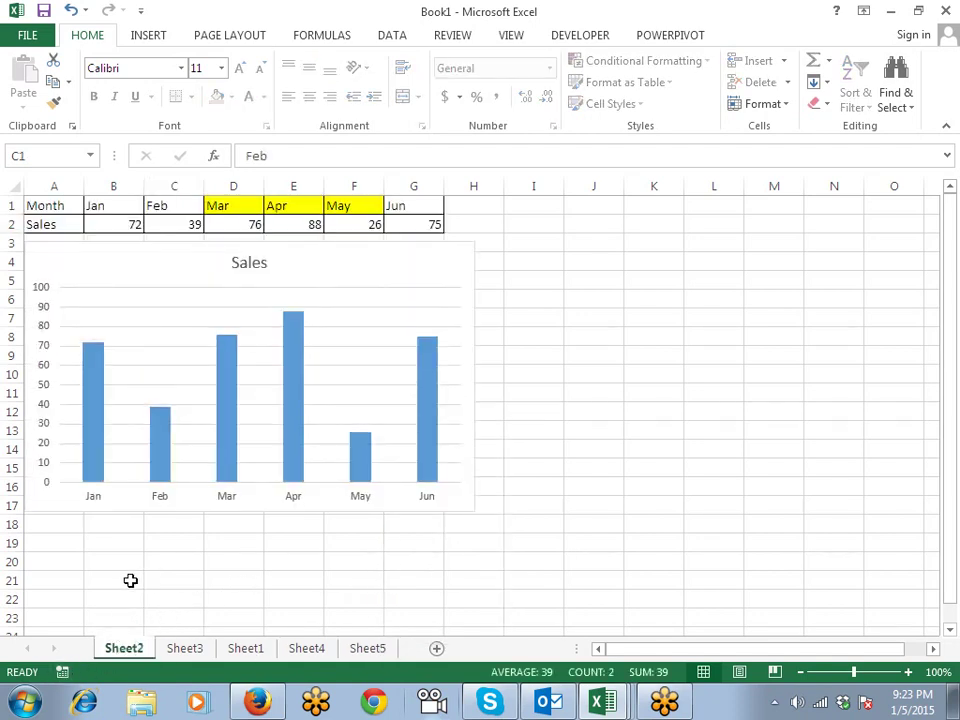
pyautogui.rightClick(122, 647)
pyautogui.click(170, 540)
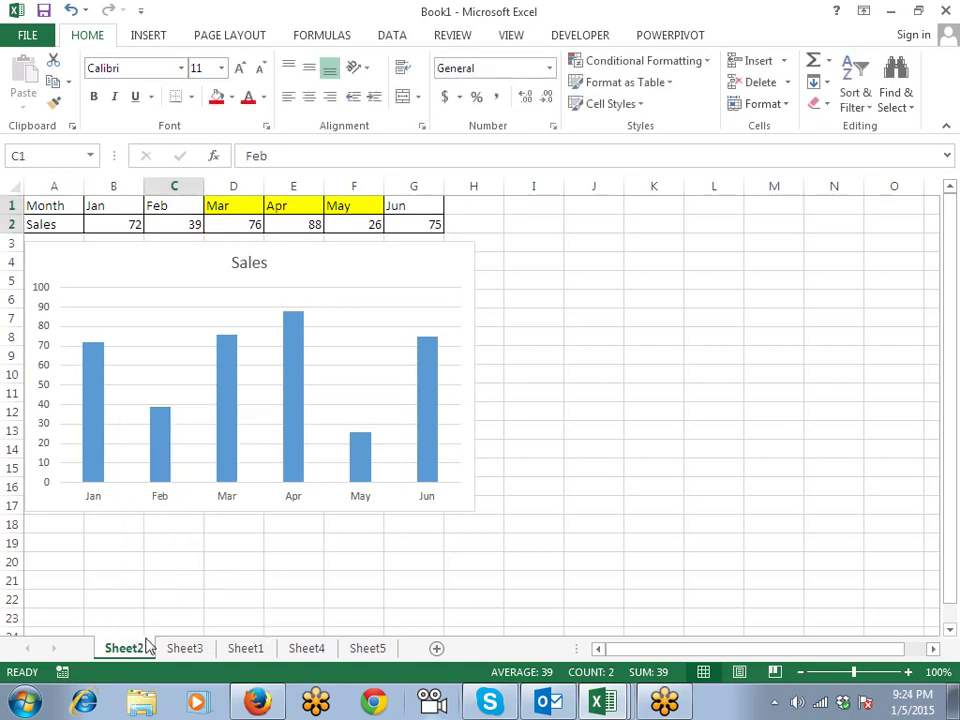
pyautogui.rightClick(140, 648)
pyautogui.click(178, 545)
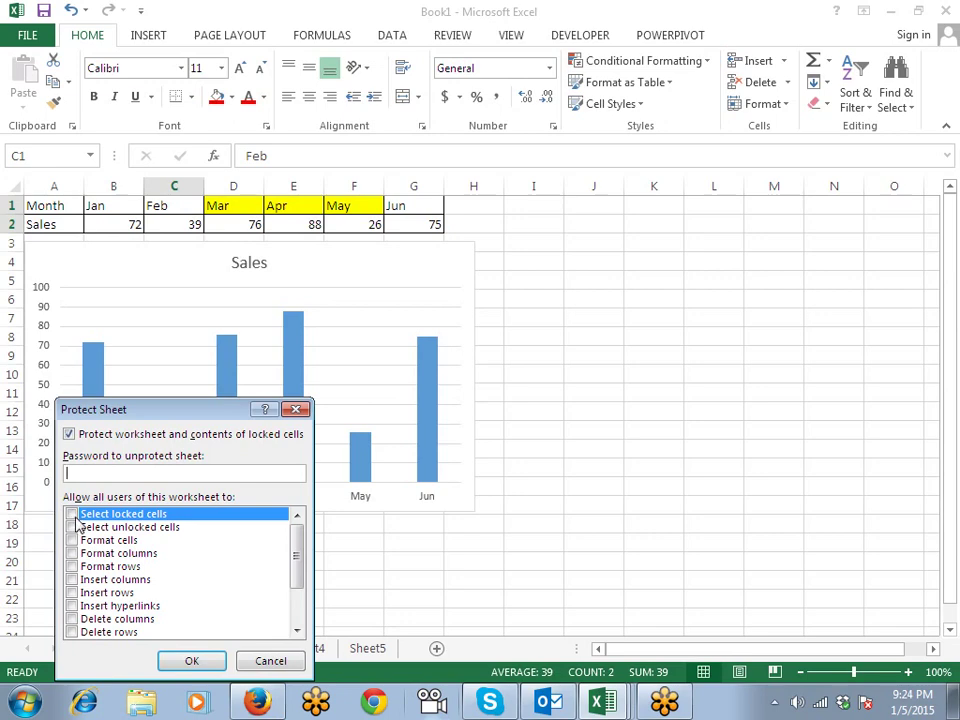
pyautogui.click(191, 660)
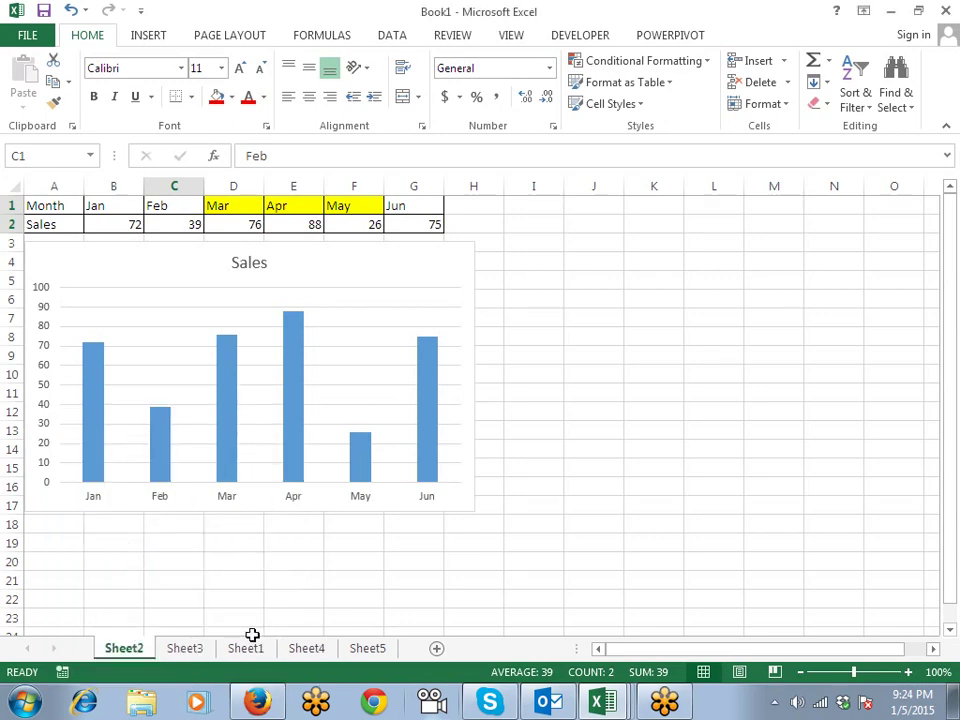
pyautogui.click(367, 648)
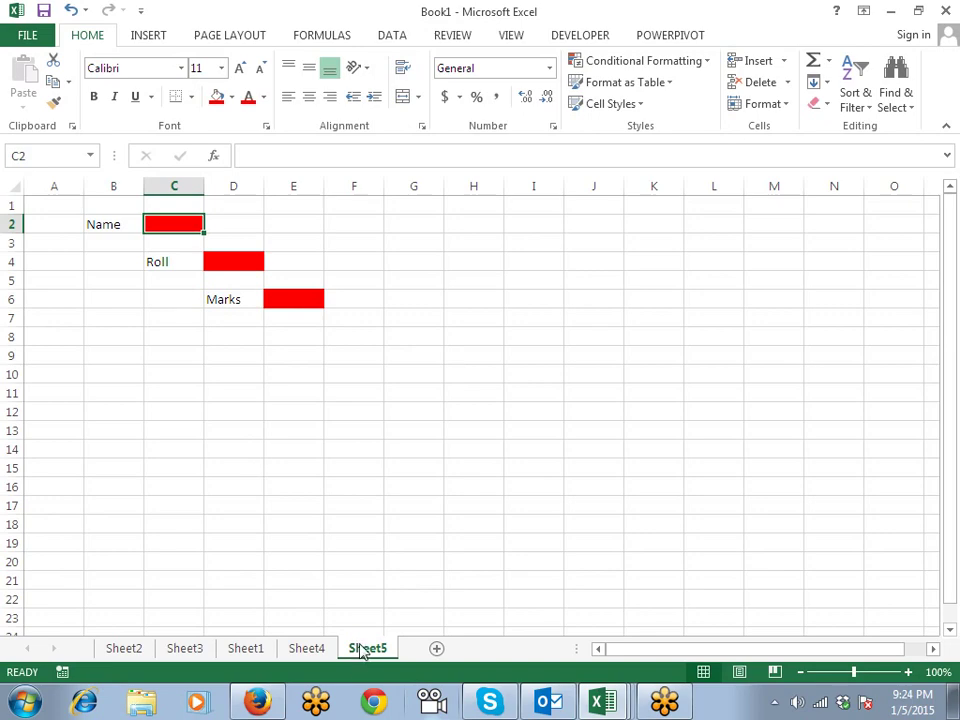
# Protect Sheet5 again with 'Select locked cells' unchecked.
pyautogui.rightClick(367, 648)
pyautogui.click(405, 538)
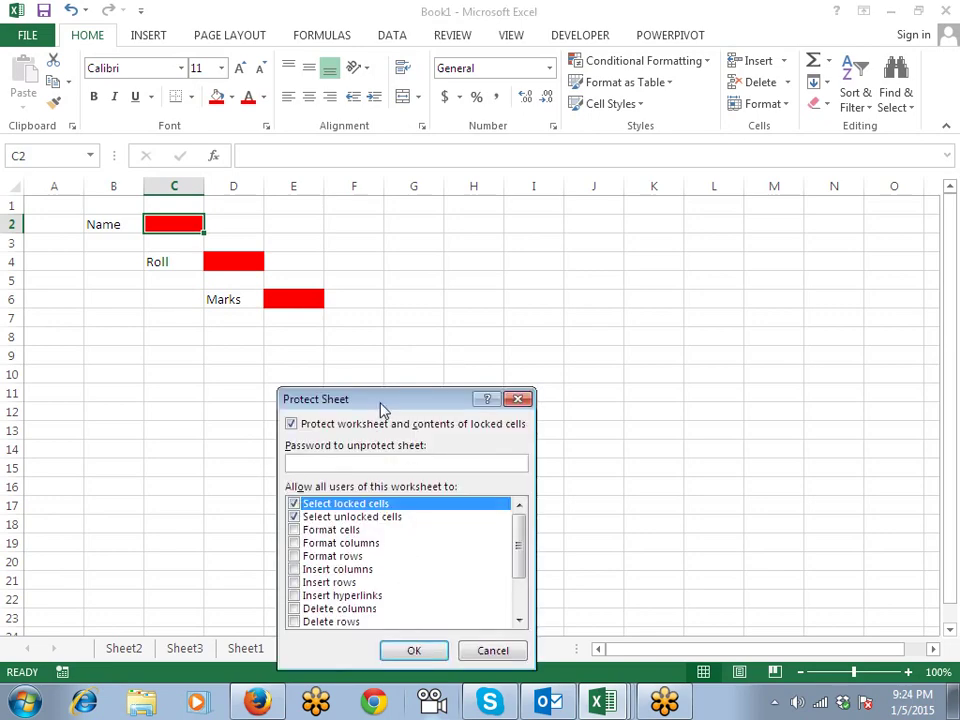
pyautogui.moveTo(381, 400); pyautogui.dragTo(495, 358)
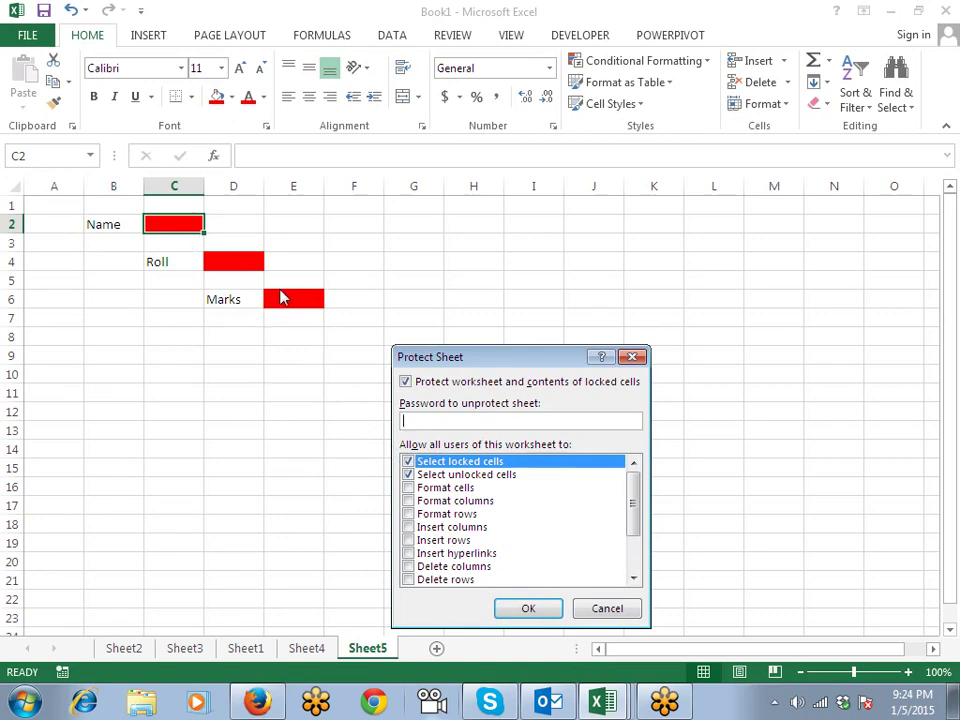
pyautogui.click(407, 461)
pyautogui.click(533, 612)
# Cycle through the unlocked red input cells C2, D4 and E6 with Tab and Shift+Tab.
pyautogui.press('Tab')
pyautogui.press('Tab')
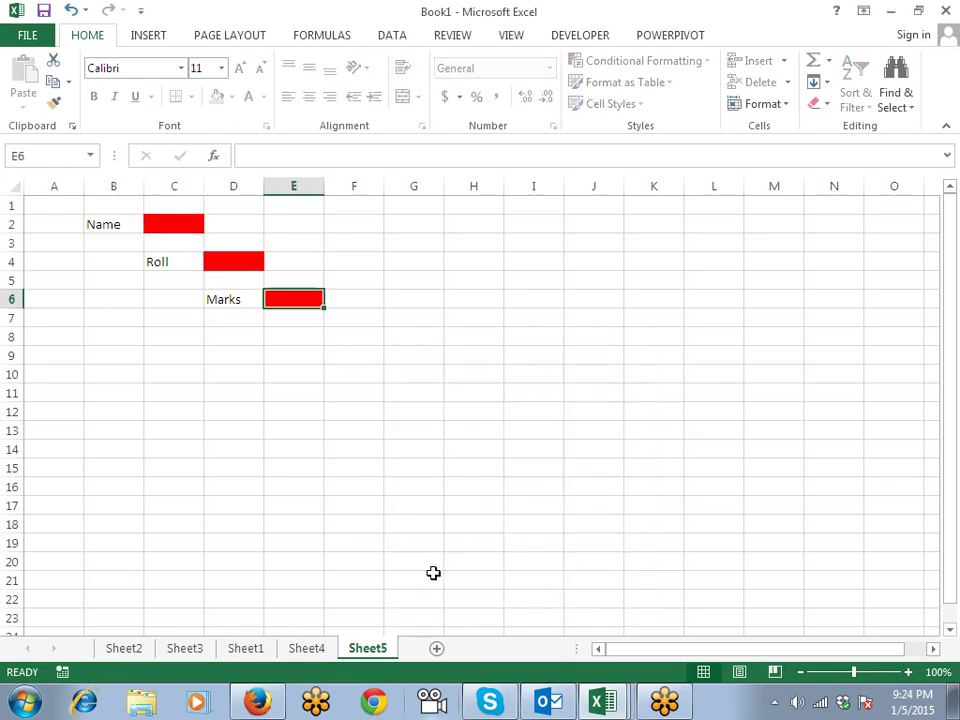
pyautogui.hotkey('shift', 'Tab')
pyautogui.hotkey('shift', 'Tab')
pyautogui.press('Tab')
pyautogui.press('Tab')
pyautogui.hotkey('shift', 'Tab')
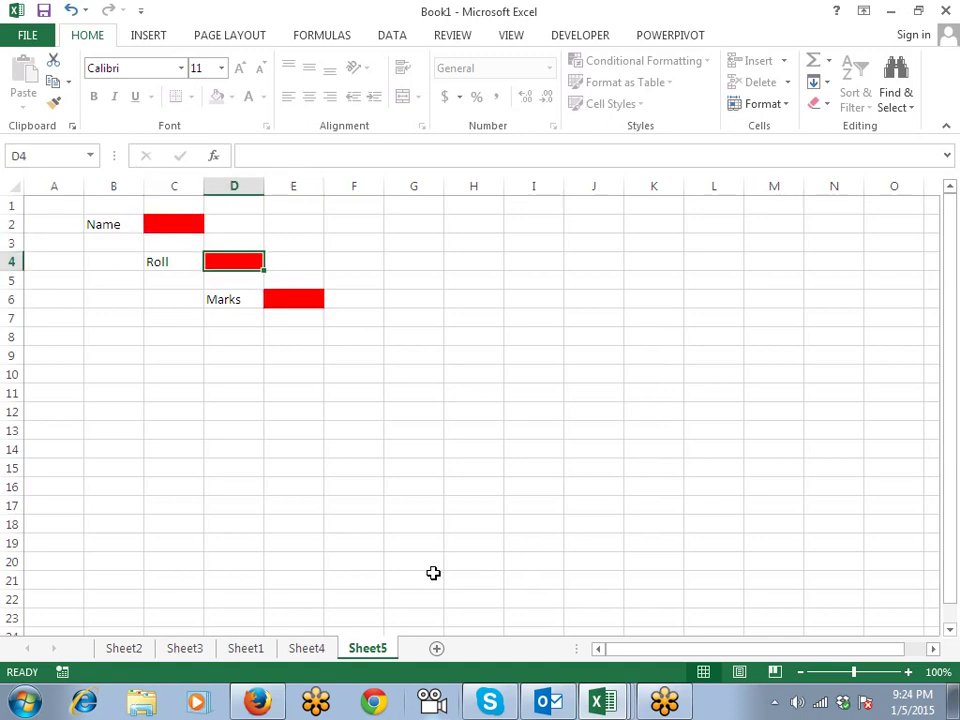
pyautogui.hotkey('shift', 'Tab')
pyautogui.press('Tab')
pyautogui.press('Tab')
pyautogui.press('Tab')
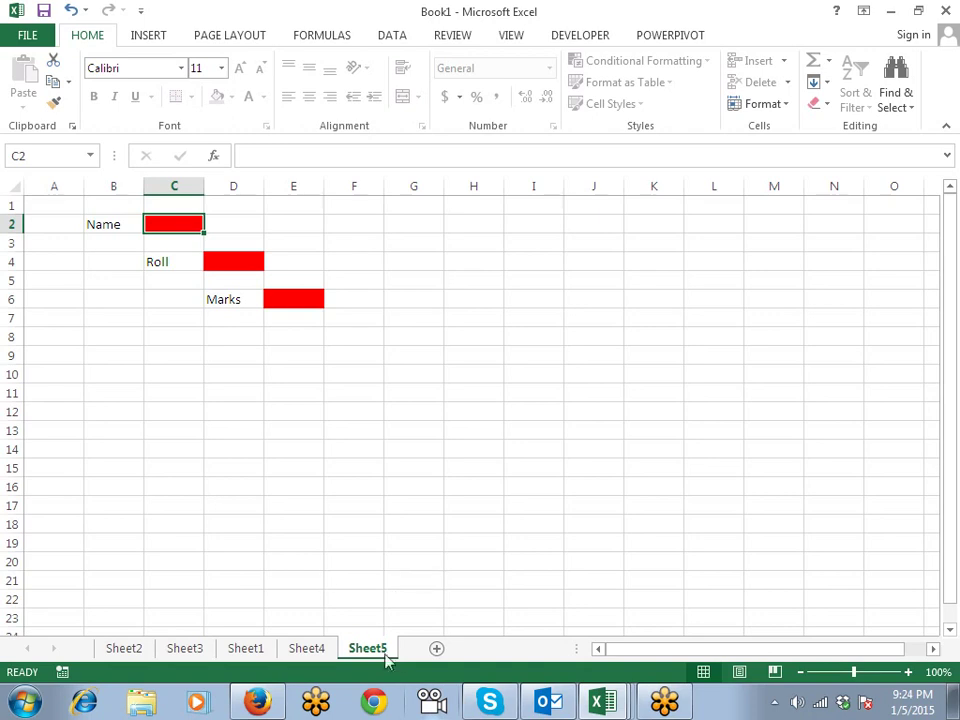
# Insert a new blank worksheet, Sheet6, after Sheet5.
pyautogui.click(436, 648)
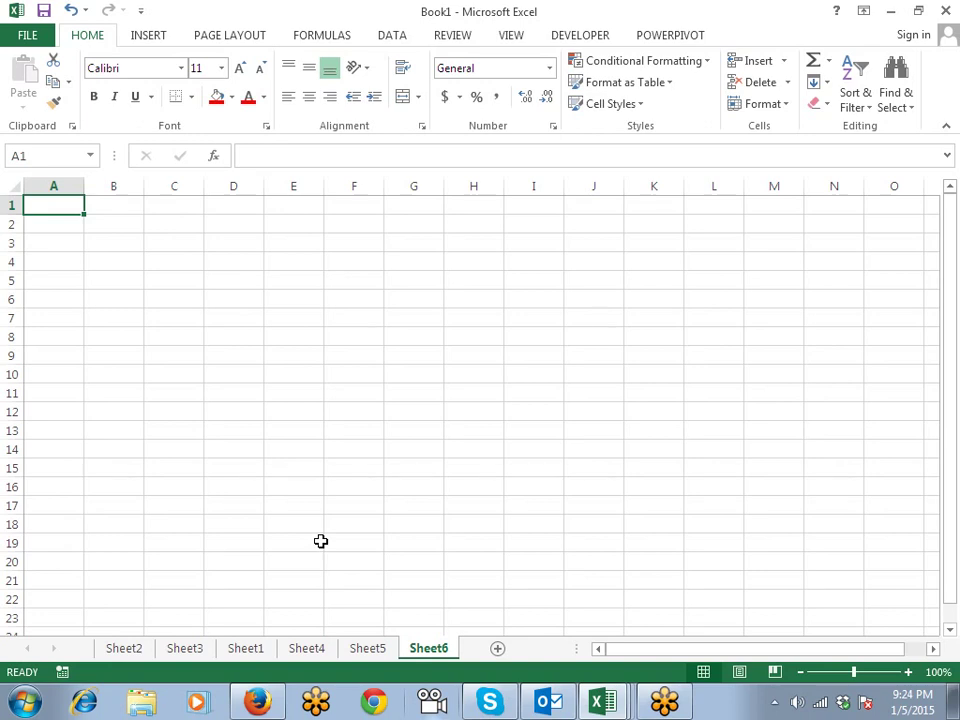
# Enter the headings Name, Qty, Amt. and Total in A1:D1.
pyautogui.write('Name')
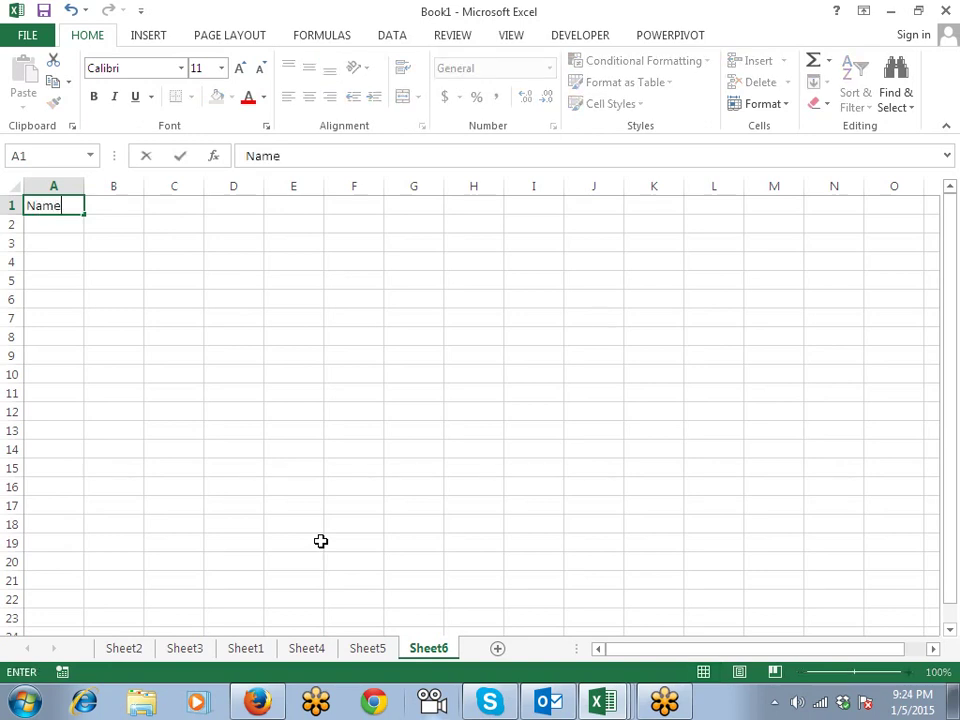
pyautogui.press('Tab')
pyautogui.write('Qty')
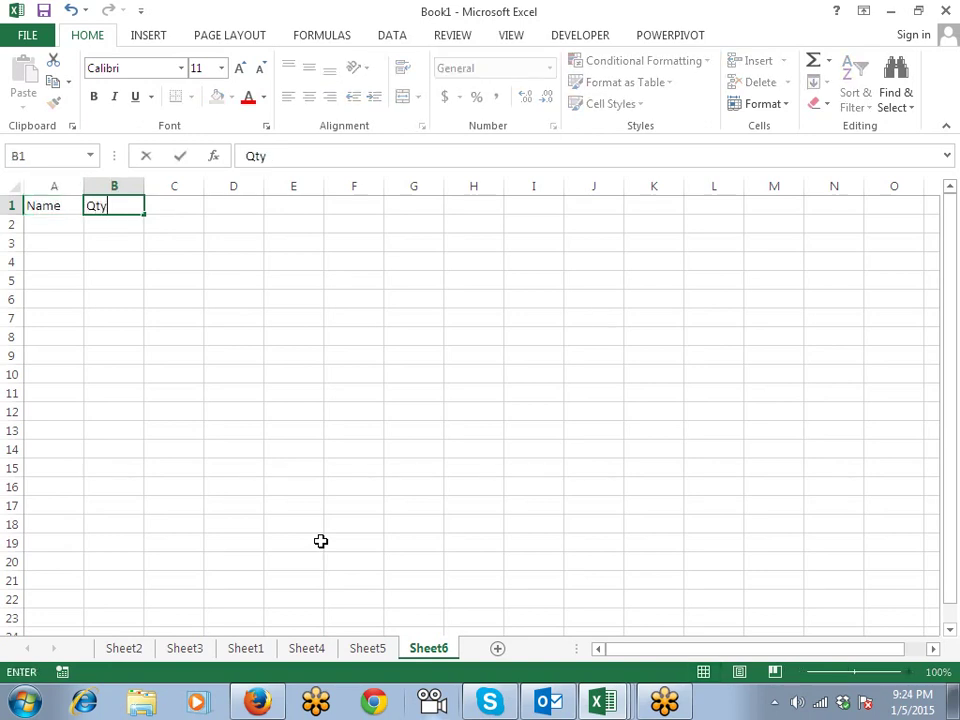
pyautogui.press('Tab')
pyautogui.write('Amt.')
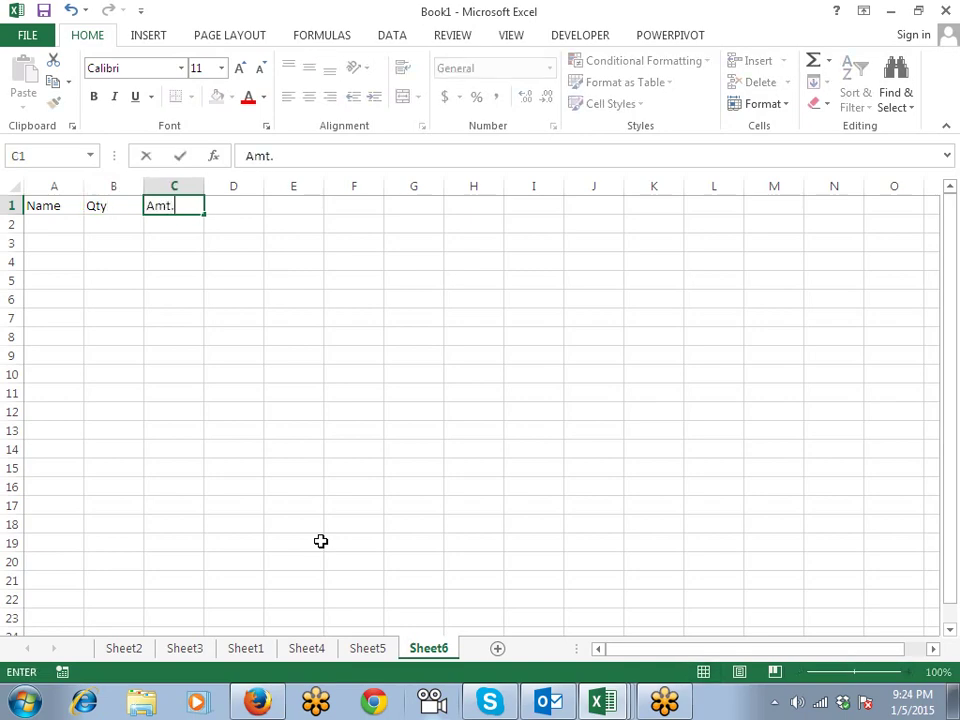
pyautogui.press('Tab')
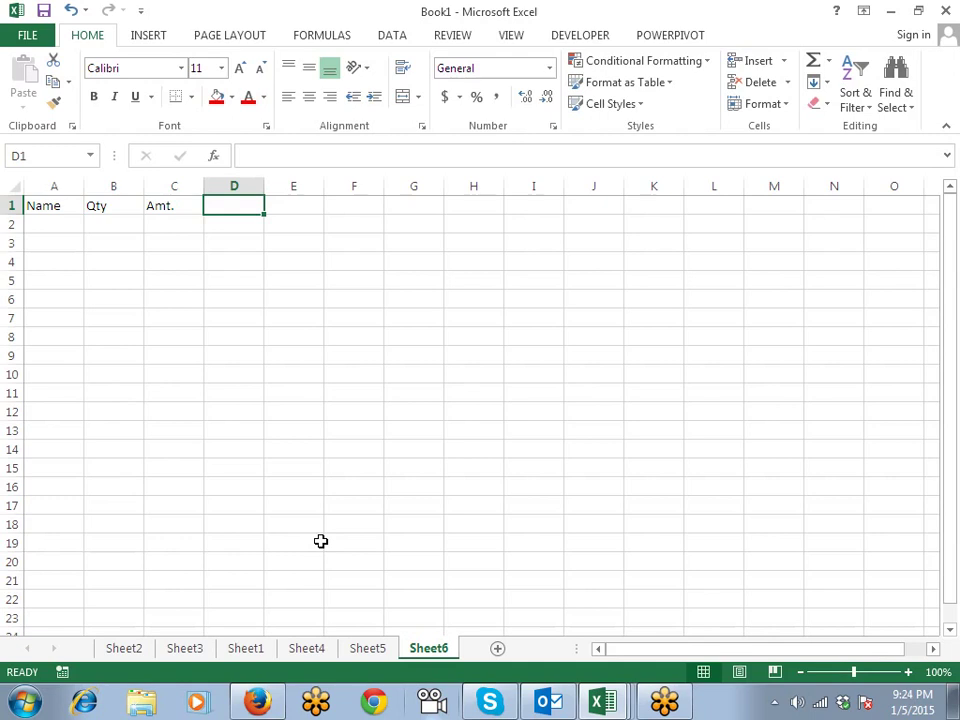
pyautogui.write('Total')
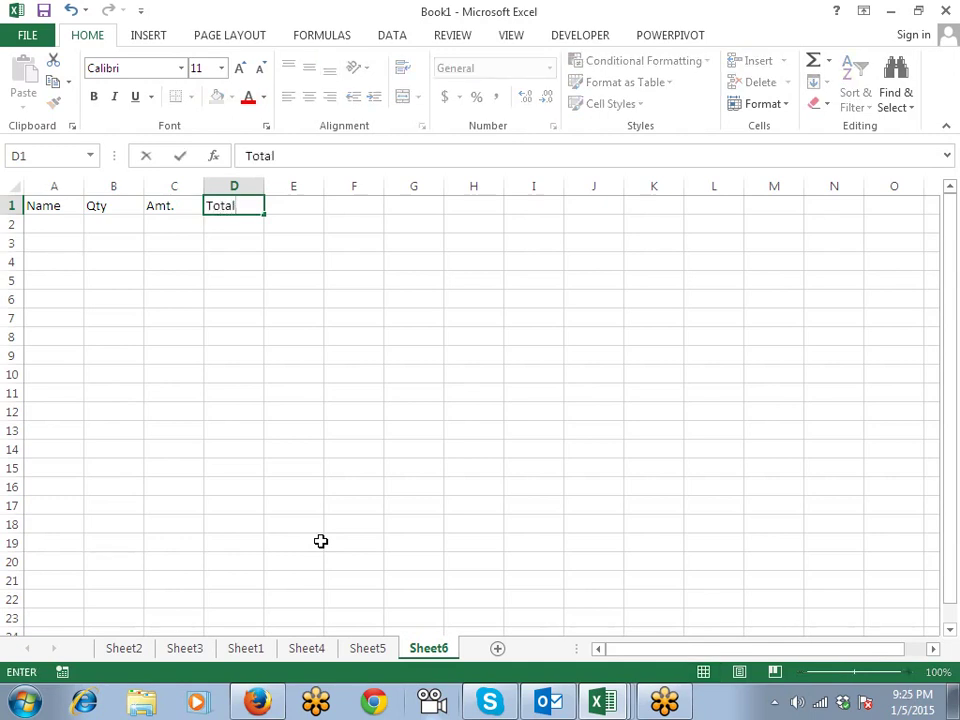
pyautogui.press('Tab')
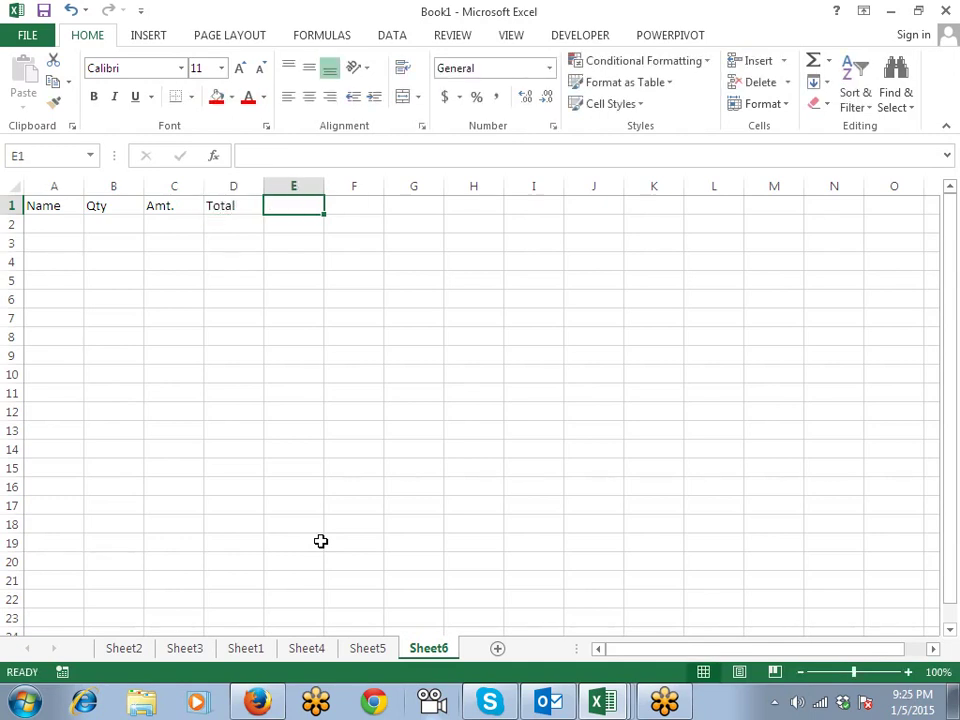
# Enter the headings Tax, Comm and Cost in E1:G1.
pyautogui.write('Tax')
pyautogui.press('Tab')
pyautogui.write('C')
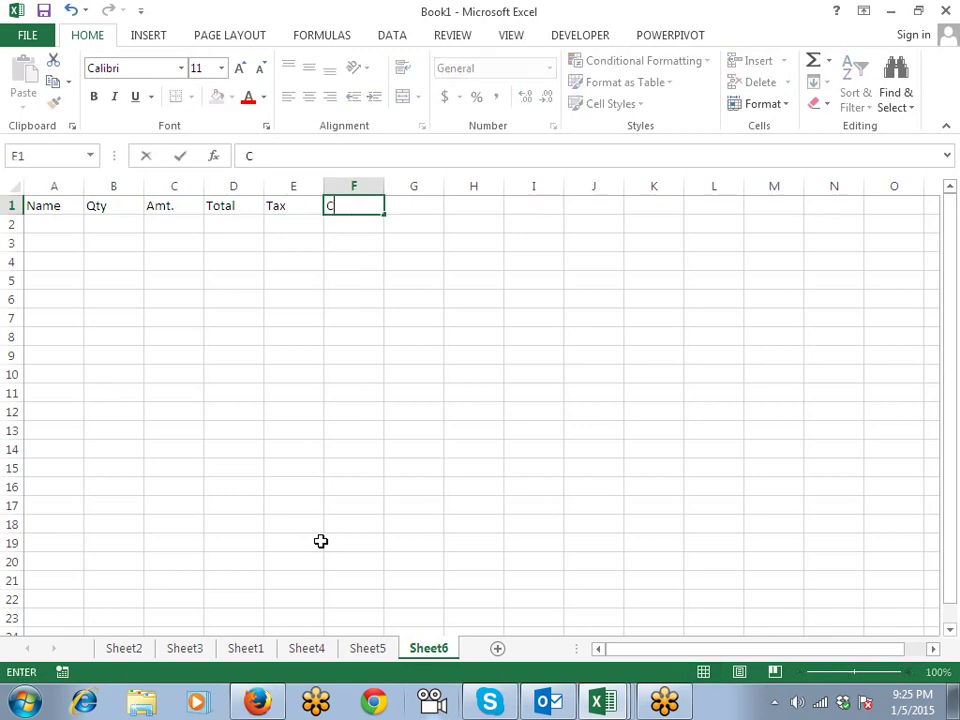
pyautogui.write('omm')
pyautogui.press('Tab')
pyautogui.write('Co')
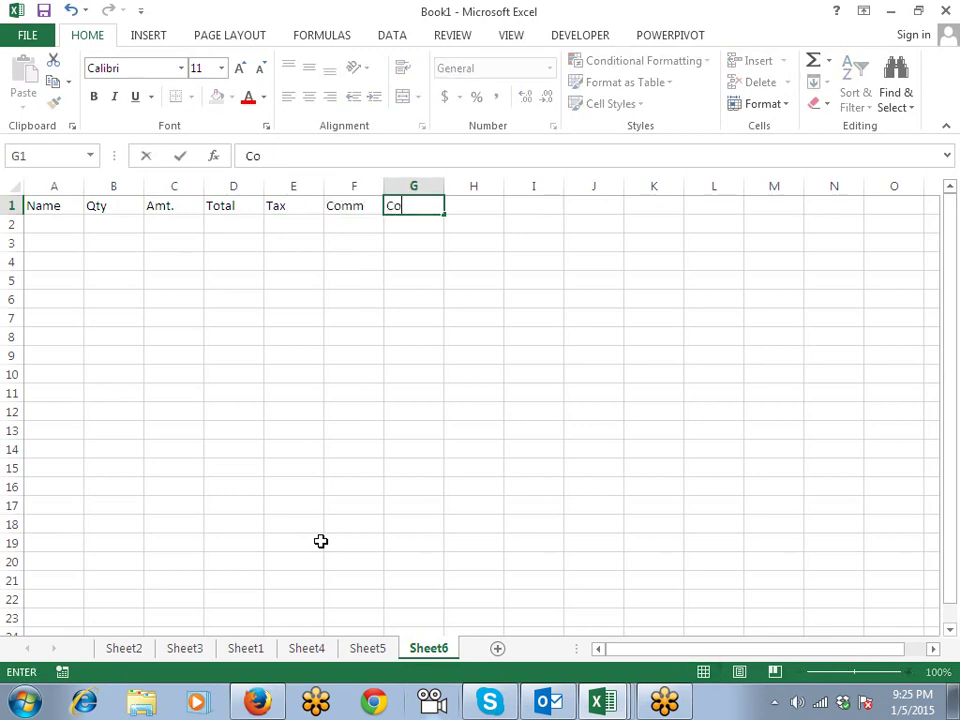
pyautogui.write('st')
pyautogui.press('Tab')
# Enter the headings Date and Time in H1:I1, correcting typos.
pyautogui.write('Fa')
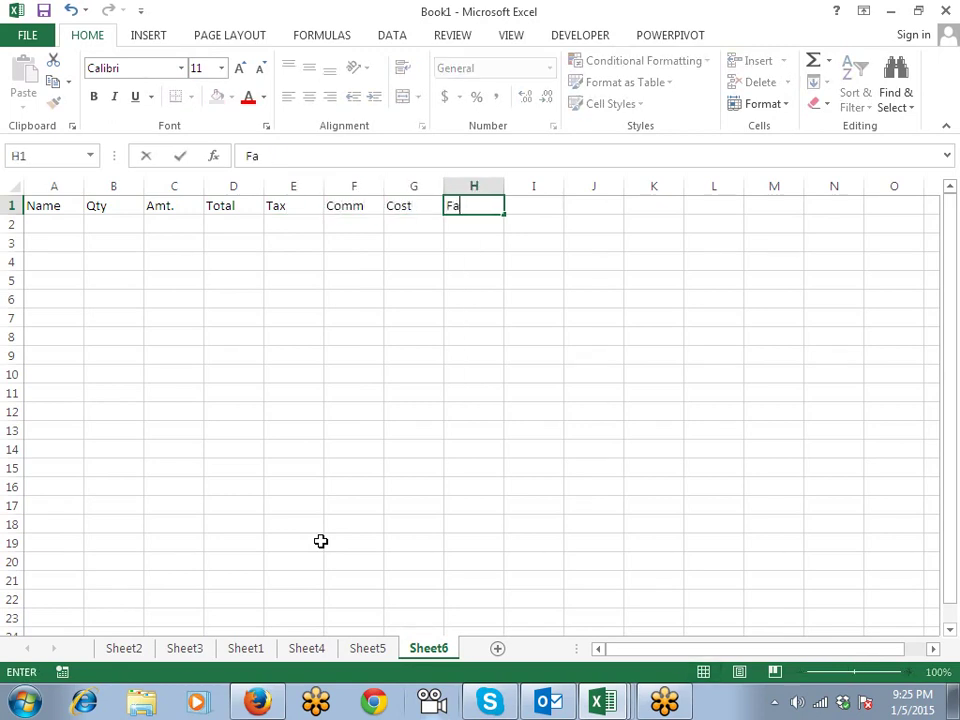
pyautogui.write('te')
pyautogui.press('BackSpace')
pyautogui.press('BackSpace')
pyautogui.press('BackSpace')
pyautogui.press('BackSpace')
pyautogui.write('Date')
pyautogui.press('Tab')
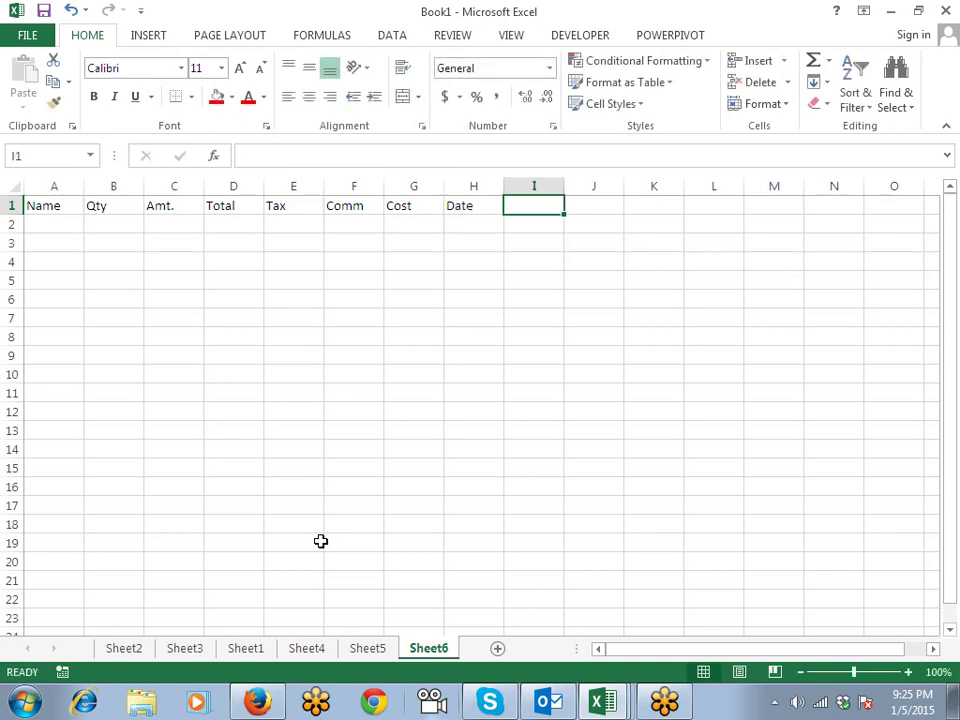
pyautogui.write('Tie')
pyautogui.press('BackSpace')
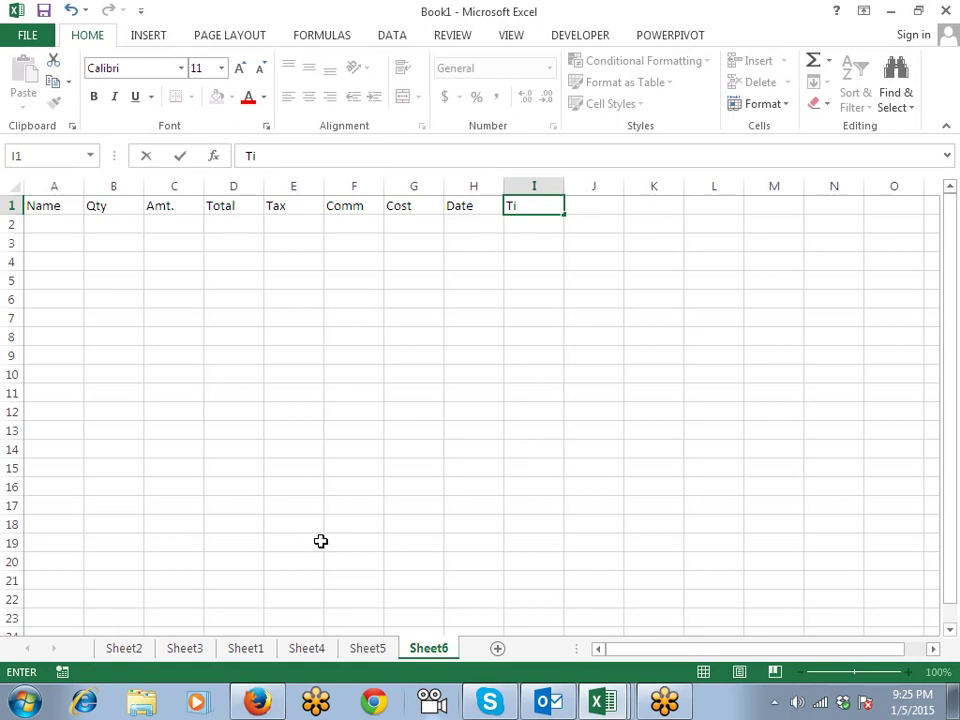
pyautogui.write('me')
pyautogui.press('Return')
pyautogui.press('Left')
pyautogui.press('Left')
pyautogui.press('Left')
pyautogui.press('Left')
pyautogui.press('Left')
pyautogui.press('Left')
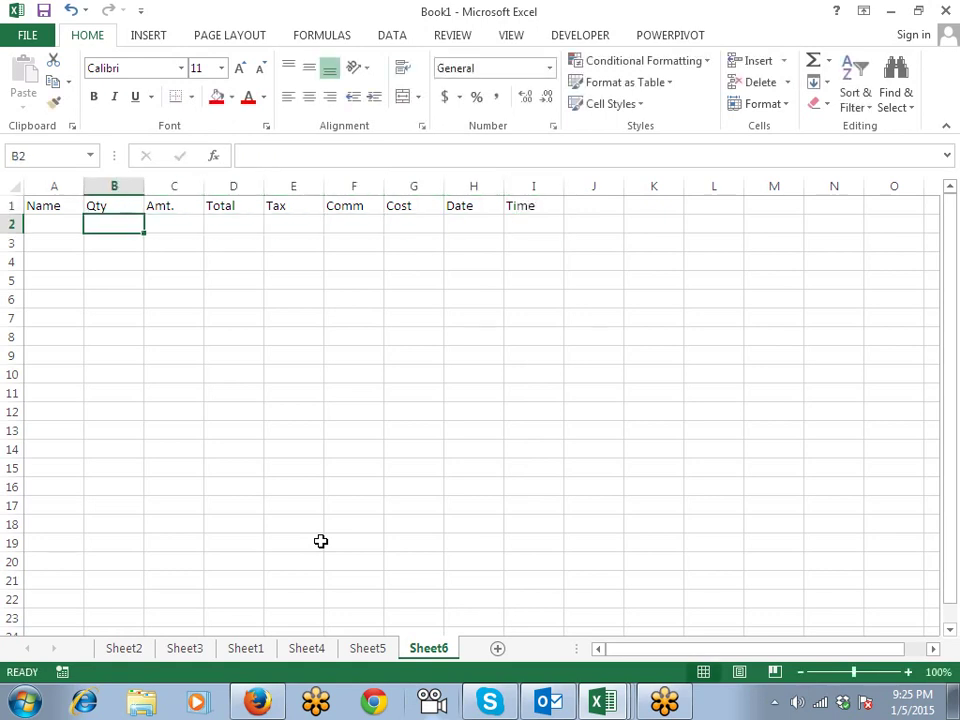
pyautogui.press('Left')
# Enter a salesperson's name, quantity 10 and amount 55 in A2:C2.
pyautogui.write('S')
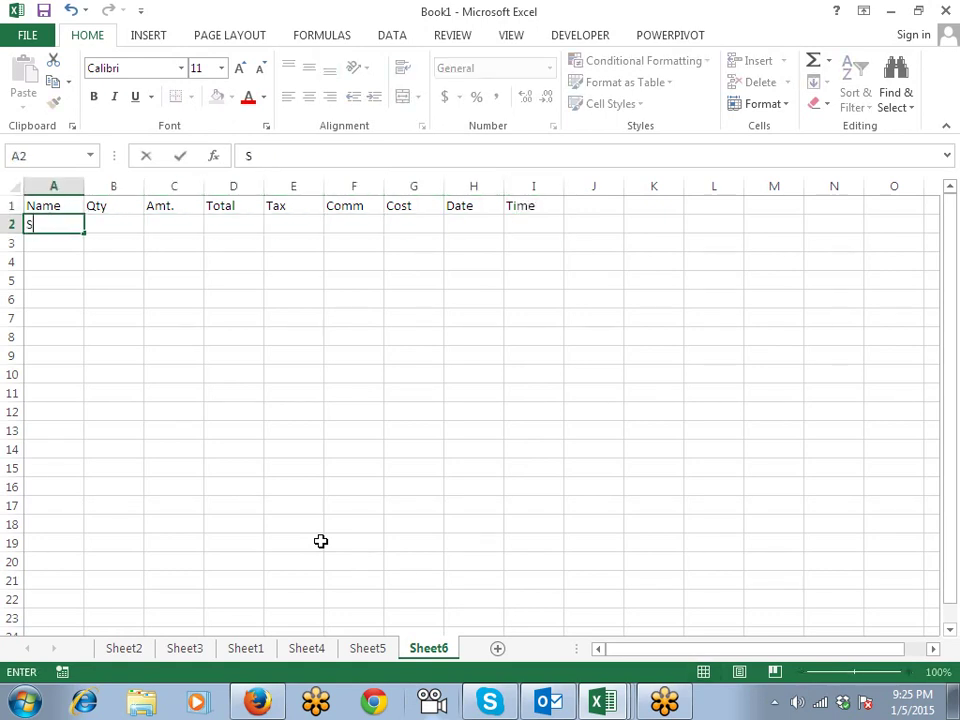
pyautogui.write('uj')
pyautogui.press('BackSpace')
pyautogui.press('BackSpace')
pyautogui.press('Right')
pyautogui.press('Right')
pyautogui.press('Left')
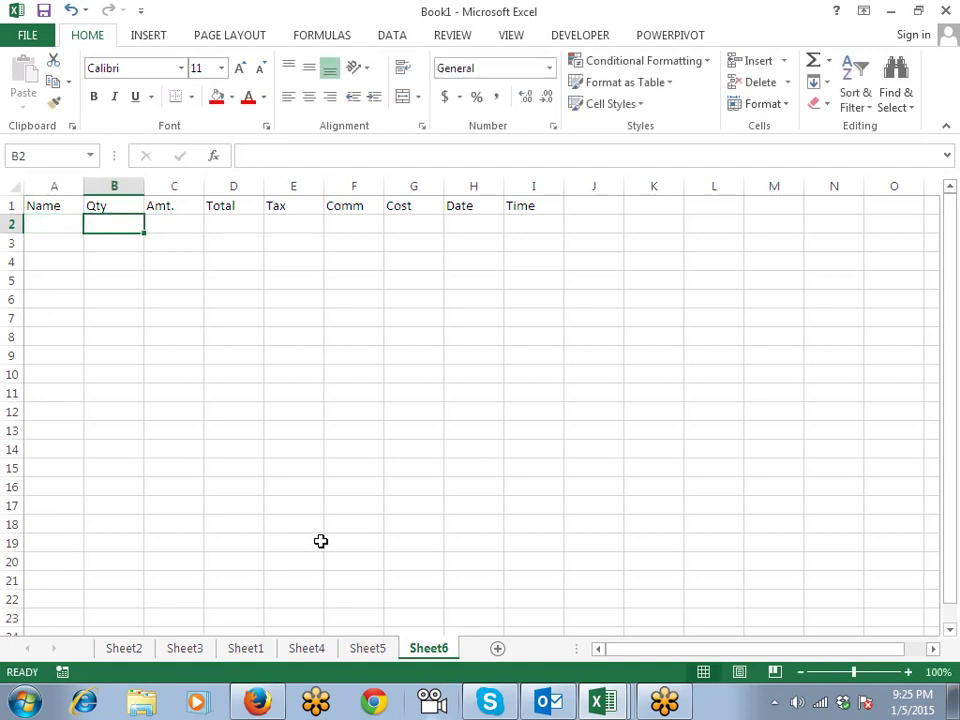
pyautogui.press('Right')
pyautogui.press('Right')
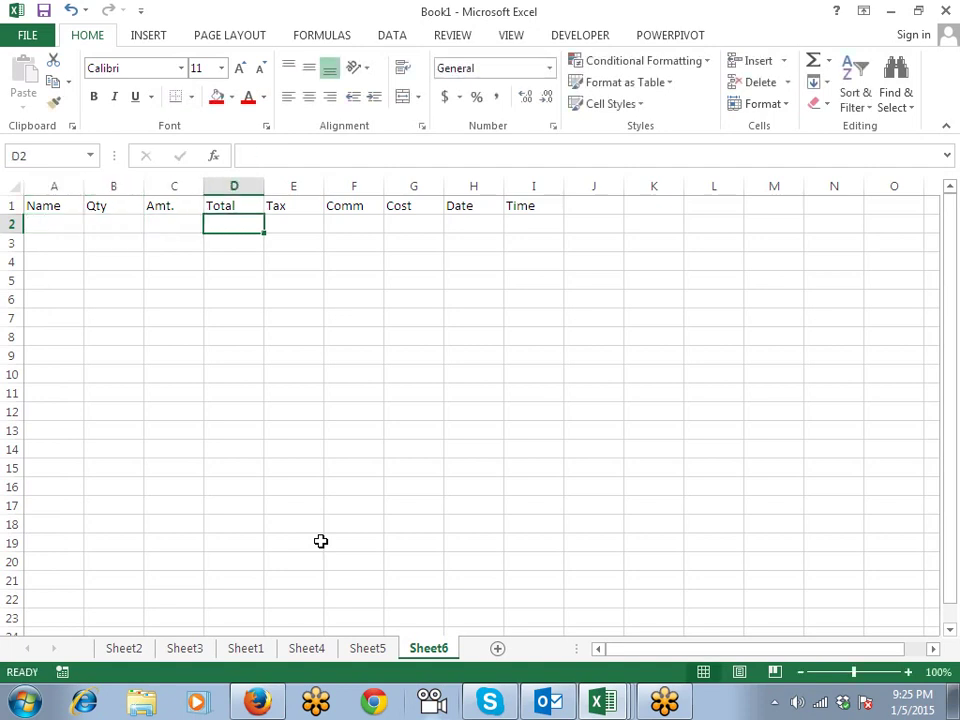
pyautogui.press('Left')
pyautogui.press('Left')
pyautogui.press('Left')
pyautogui.write('R')
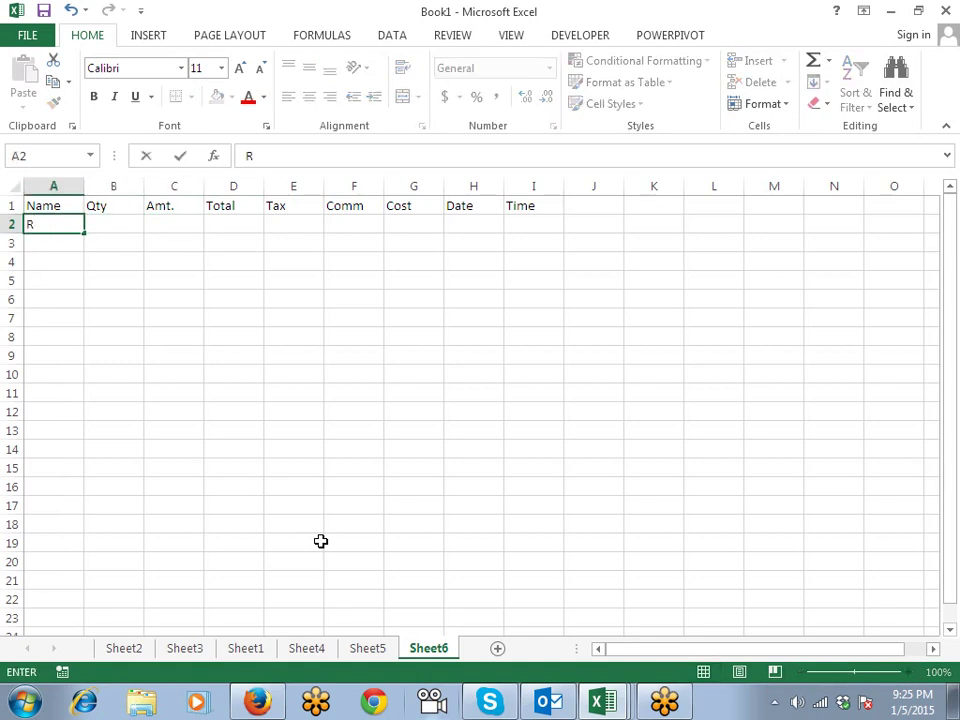
pyautogui.write('avi')
pyautogui.press('Tab')
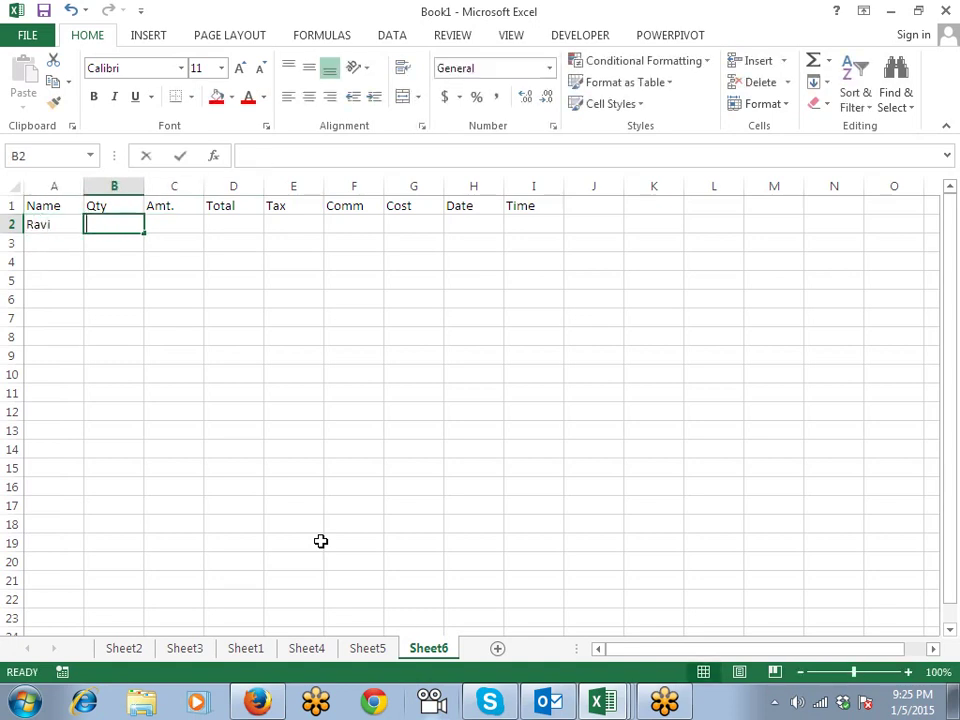
pyautogui.write('10')
pyautogui.press('Tab')
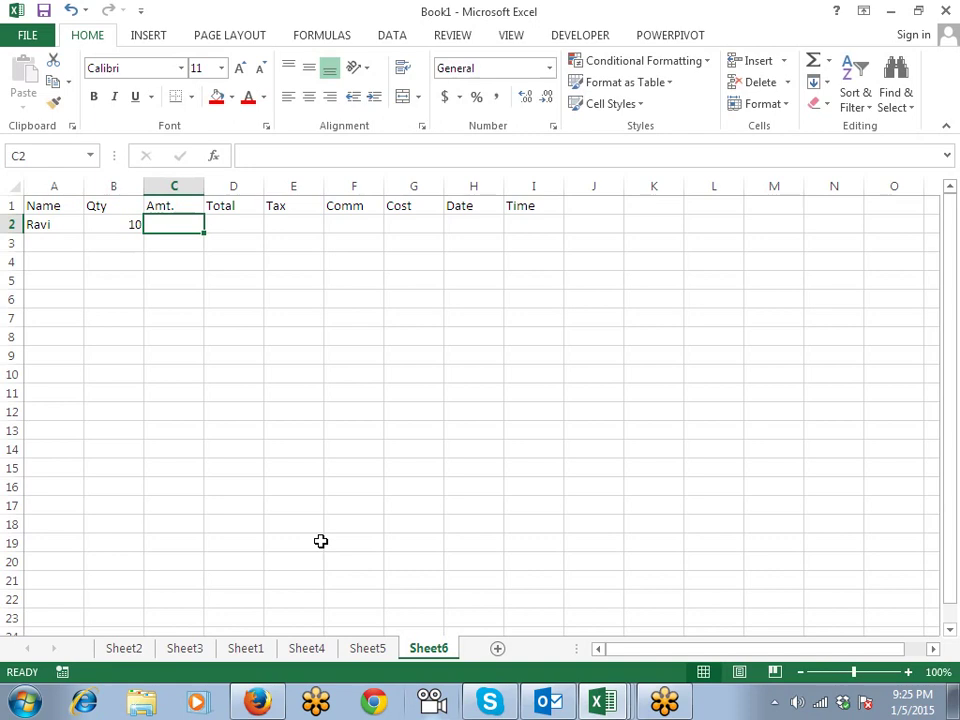
pyautogui.write('55')
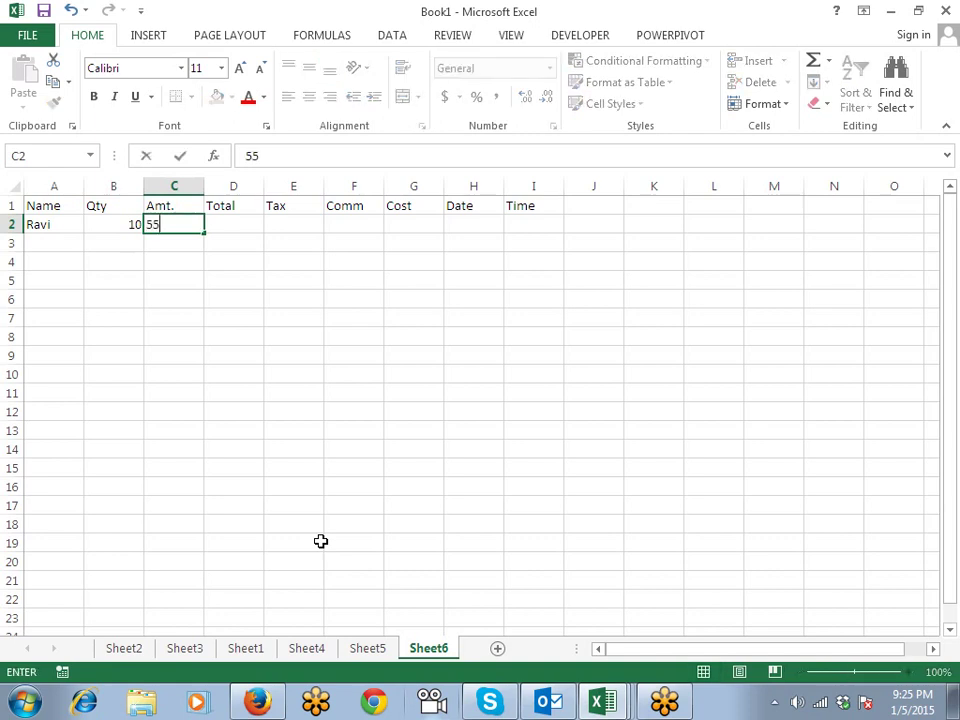
pyautogui.press('Tab')
# Put the Total formula =B2*C2 in D2, giving 550.
pyautogui.write('=')
pyautogui.press('Left')
pyautogui.press('Left')
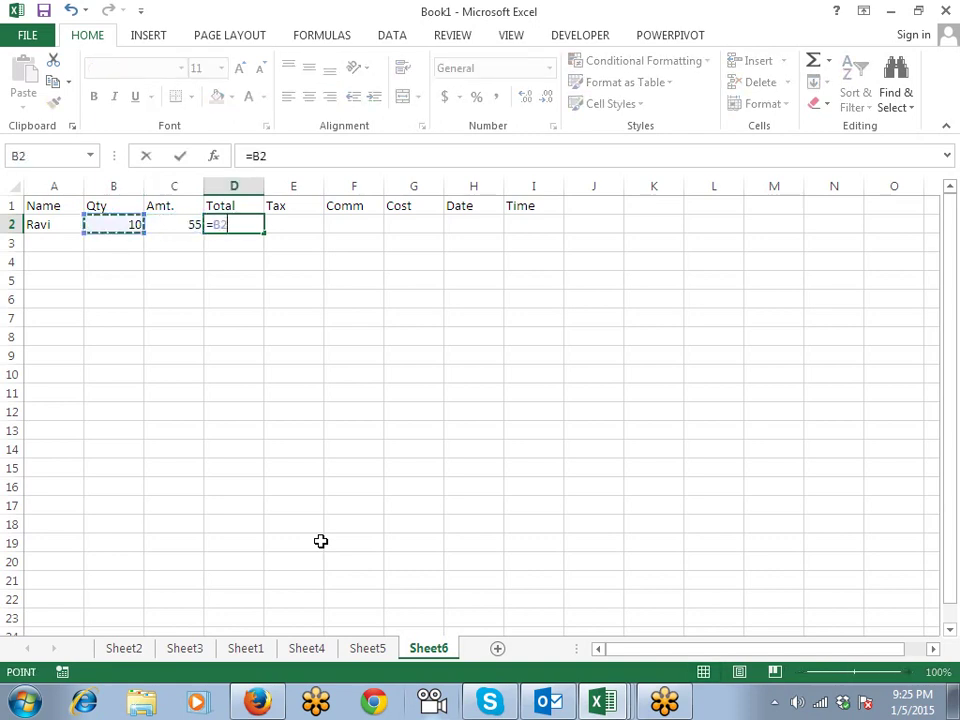
pyautogui.write('*')
pyautogui.press('Left')
pyautogui.press('Return')
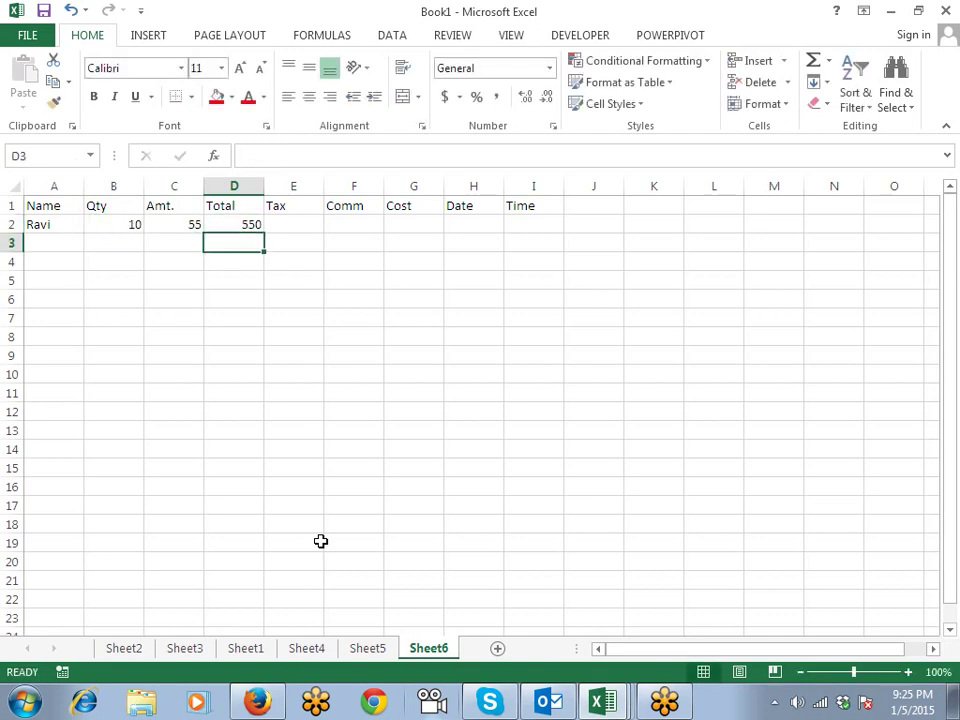
pyautogui.press('Up')
# Type the Tax formula =D2*12.36% in E2, redoing a mistaken first attempt.
pyautogui.press('Right')
pyautogui.write('=')
pyautogui.press('Left')
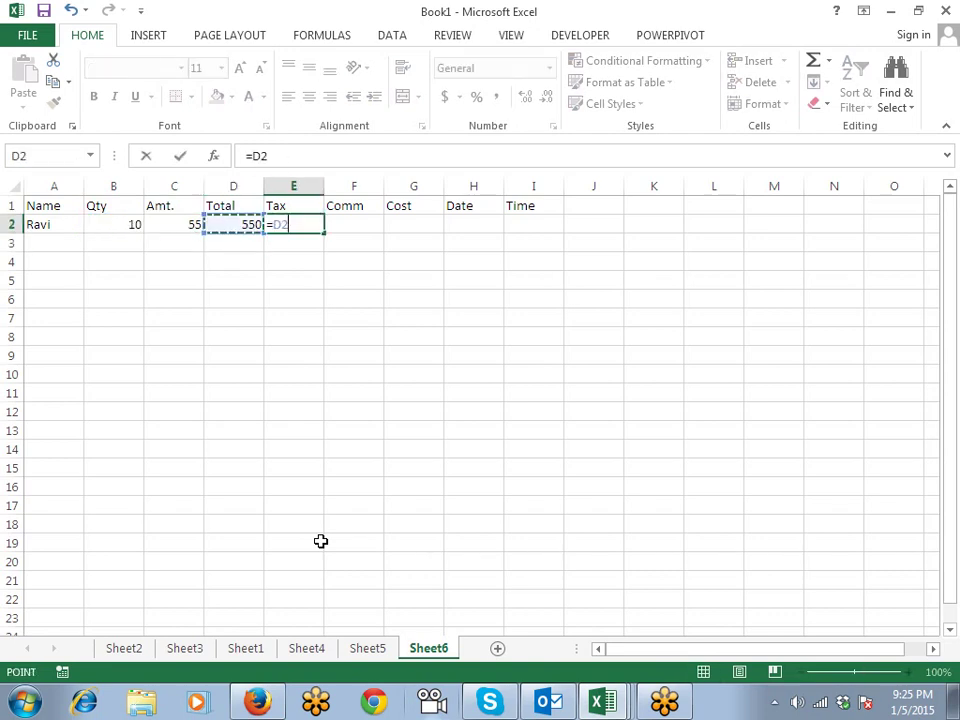
pyautogui.write('12.36')
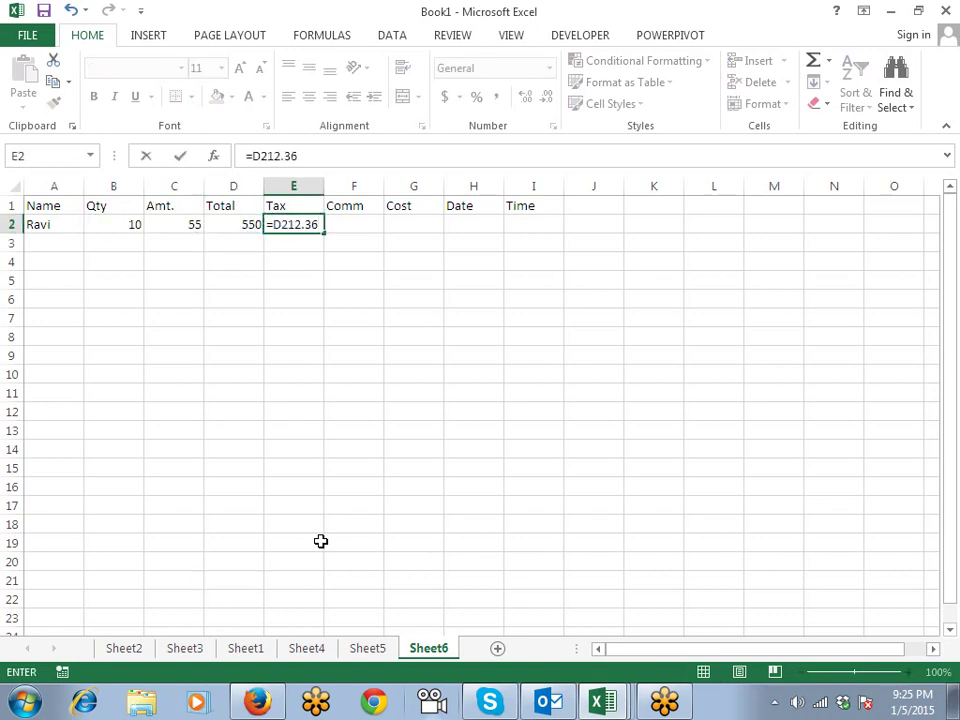
pyautogui.write('%')
pyautogui.press('Escape')
pyautogui.write('=')
pyautogui.press('Left')
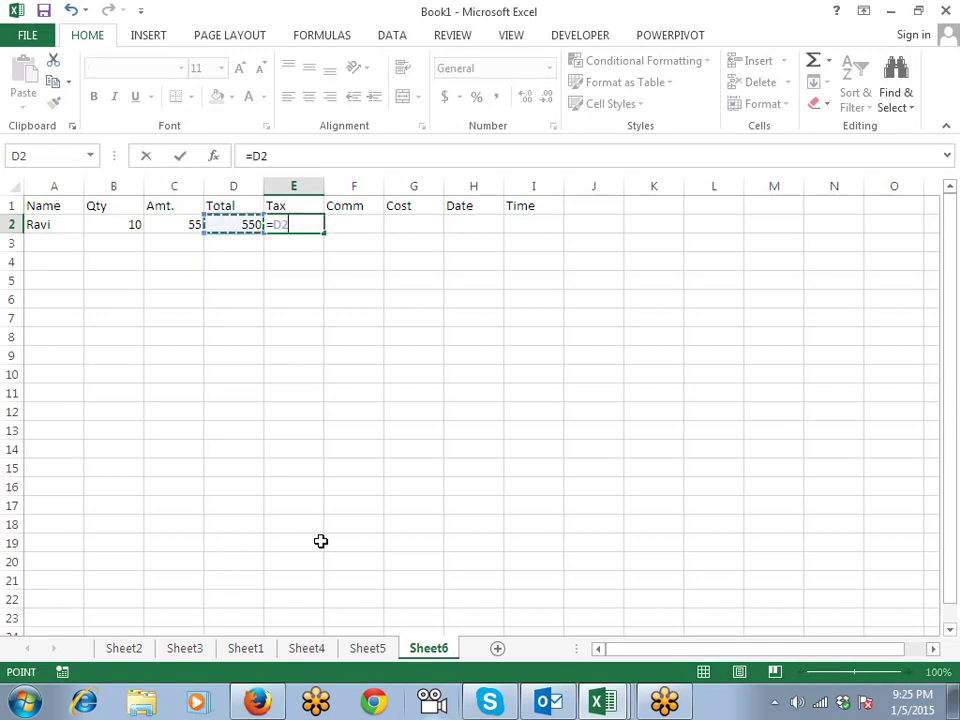
pyautogui.write('*12.')
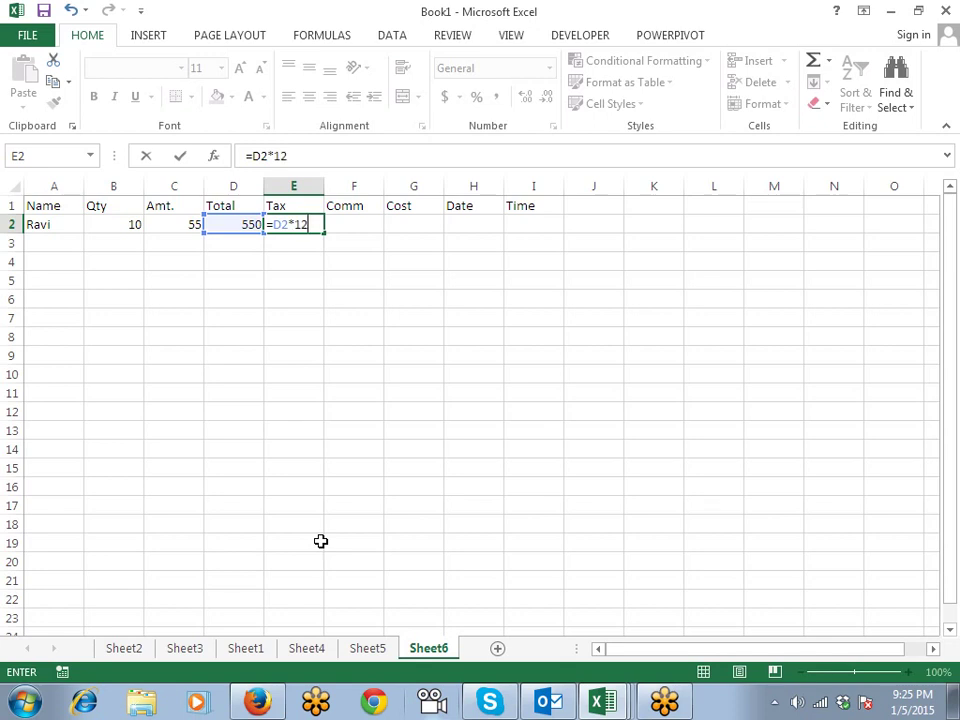
pyautogui.write('36%')
# Commit the Tax of 67.98 and enter the commission formula in F2, giving 11.
pyautogui.press('Return')
pyautogui.press('Up')
pyautogui.press('Right')
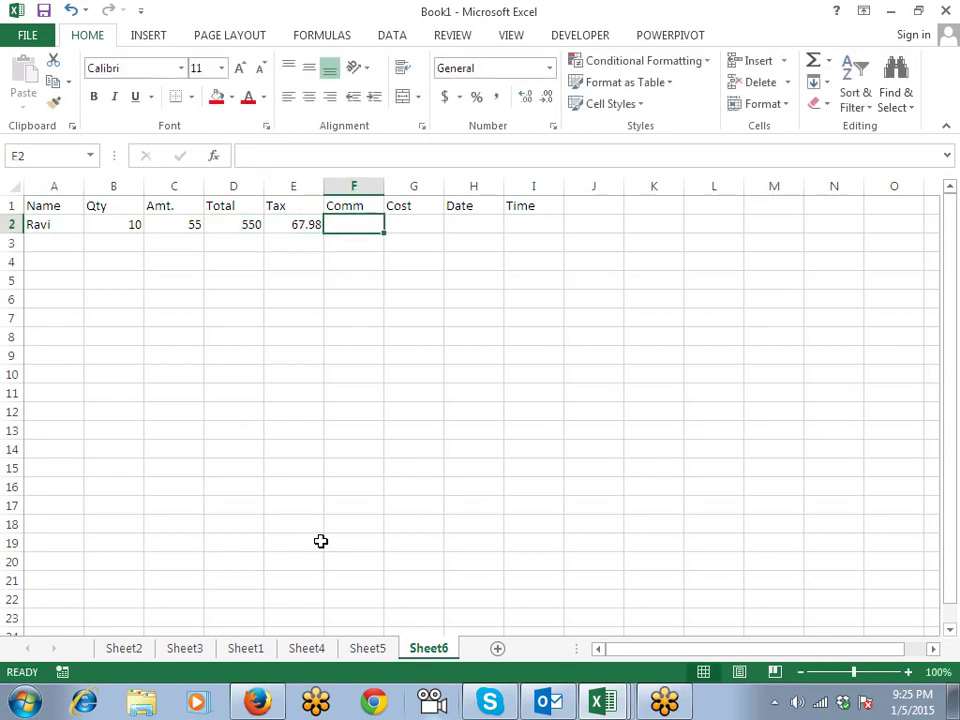
pyautogui.write('=')
pyautogui.press('Left')
pyautogui.press('Left')
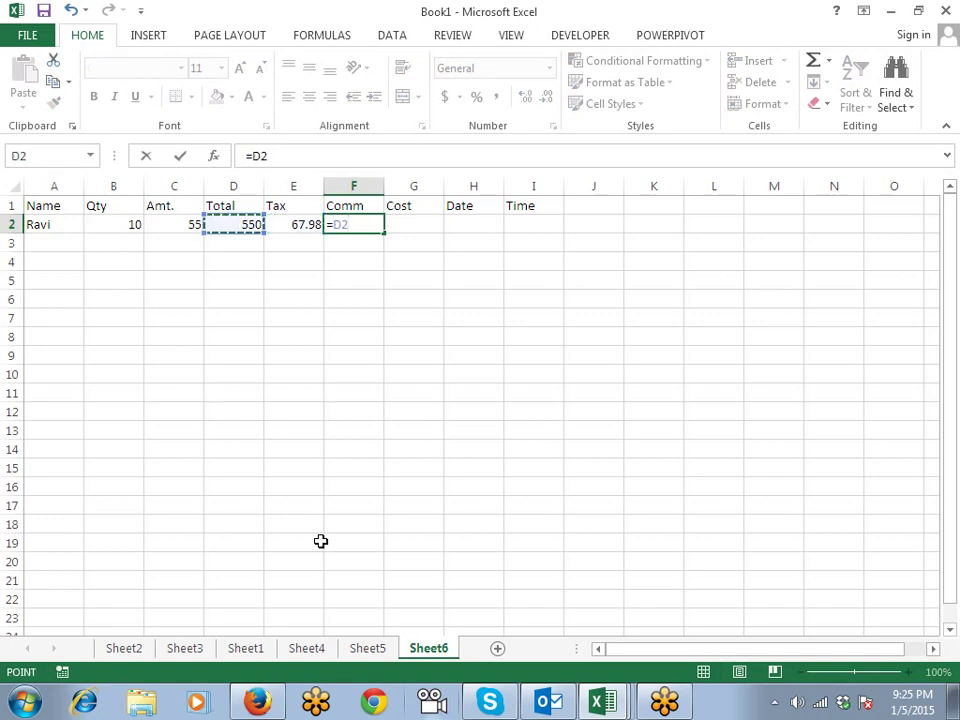
pyautogui.write('*')
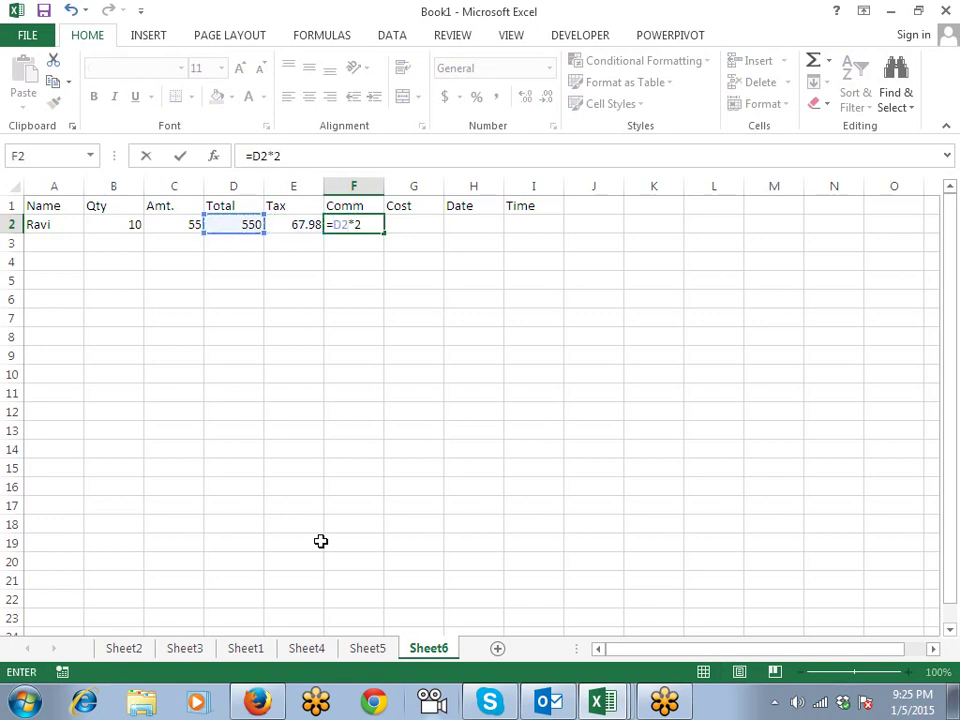
pyautogui.press('Return')
pyautogui.press('Up')
# Enter the Cost formula =D2+E2+F2 in G2, giving 628.98, then select the formula cells.
pyautogui.press('Right')
pyautogui.write('=')
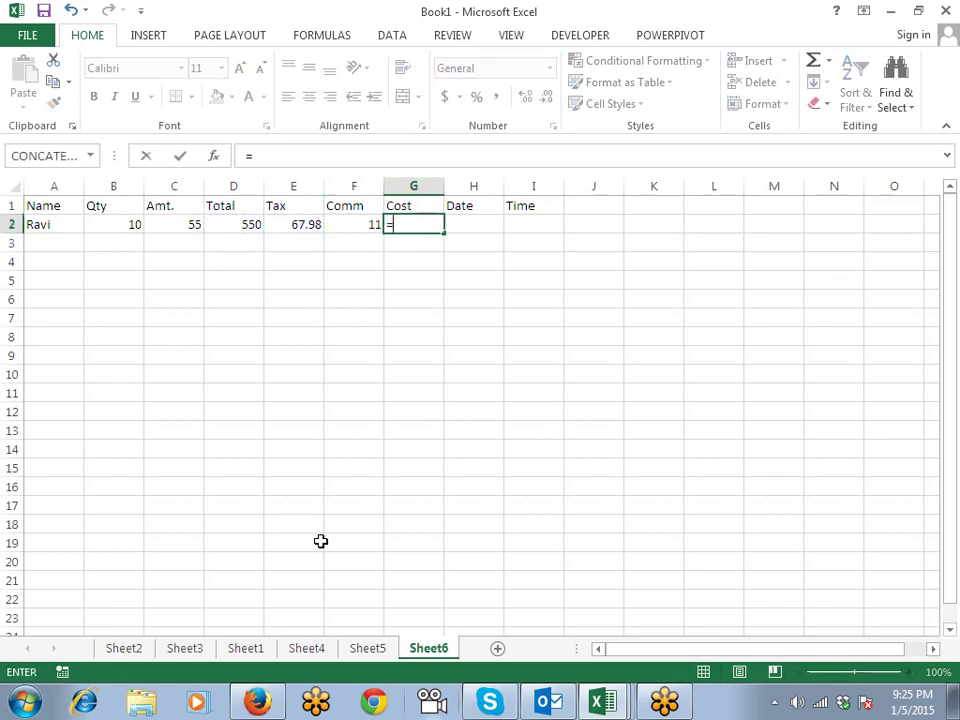
pyautogui.press('Left')
pyautogui.press('Left')
pyautogui.press('Left')
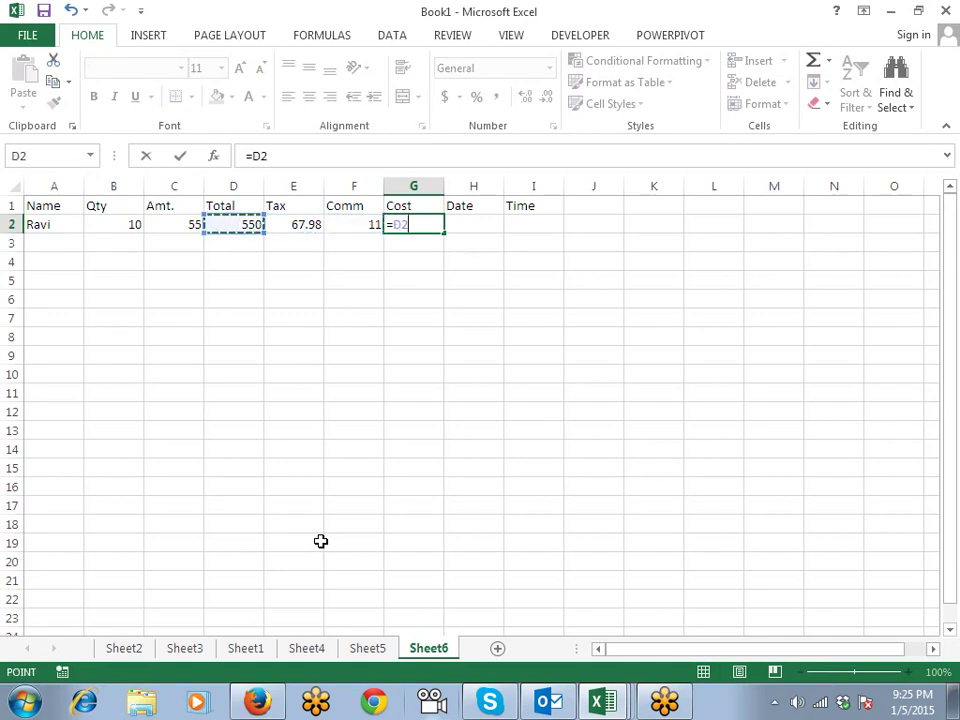
pyautogui.write('+')
pyautogui.press('Left')
pyautogui.press('Left')
pyautogui.write('+')
pyautogui.press('Left')
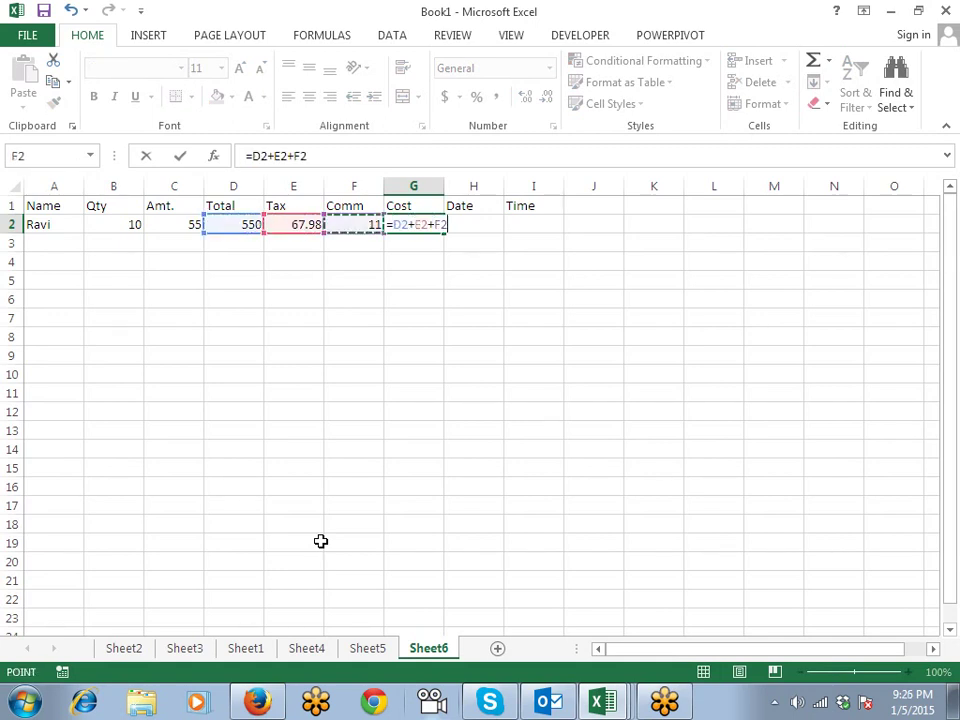
pyautogui.press('Return')
pyautogui.press('Up')
pyautogui.hotkey('shift', 'Left')
pyautogui.hotkey('shift', 'Left')
pyautogui.hotkey('shift', 'Left')
pyautogui.hotkey('shift', 'Left')
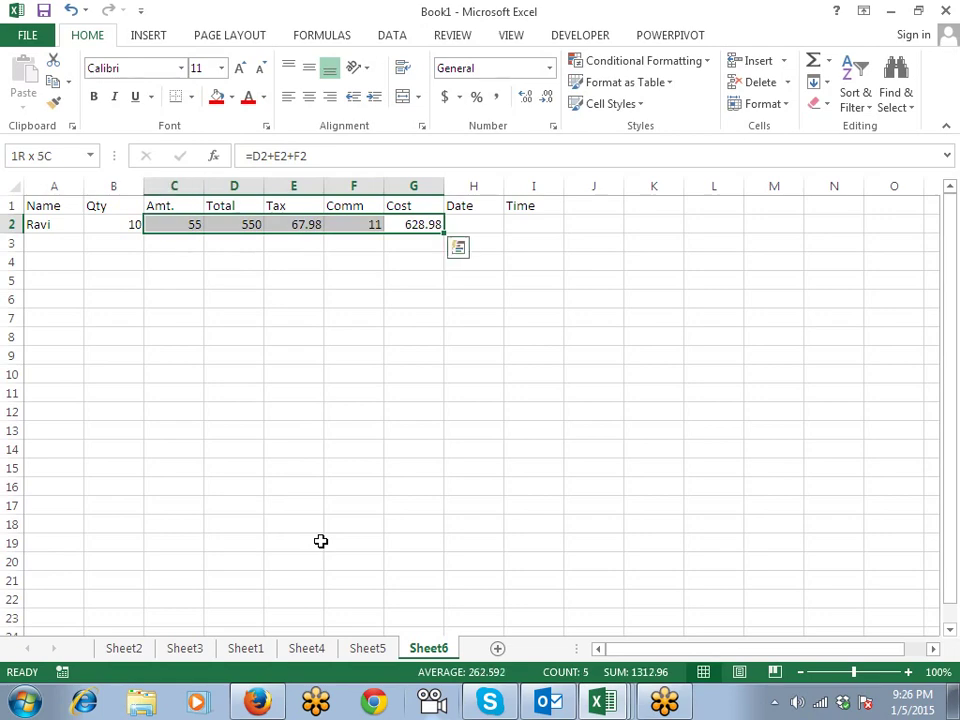
pyautogui.hotkey('shift', 'Right')
pyautogui.hotkey('shift', 'Down')
pyautogui.hotkey('shift', 'Down')
pyautogui.hotkey('shift', 'Down')
pyautogui.hotkey('shift', 'Down')
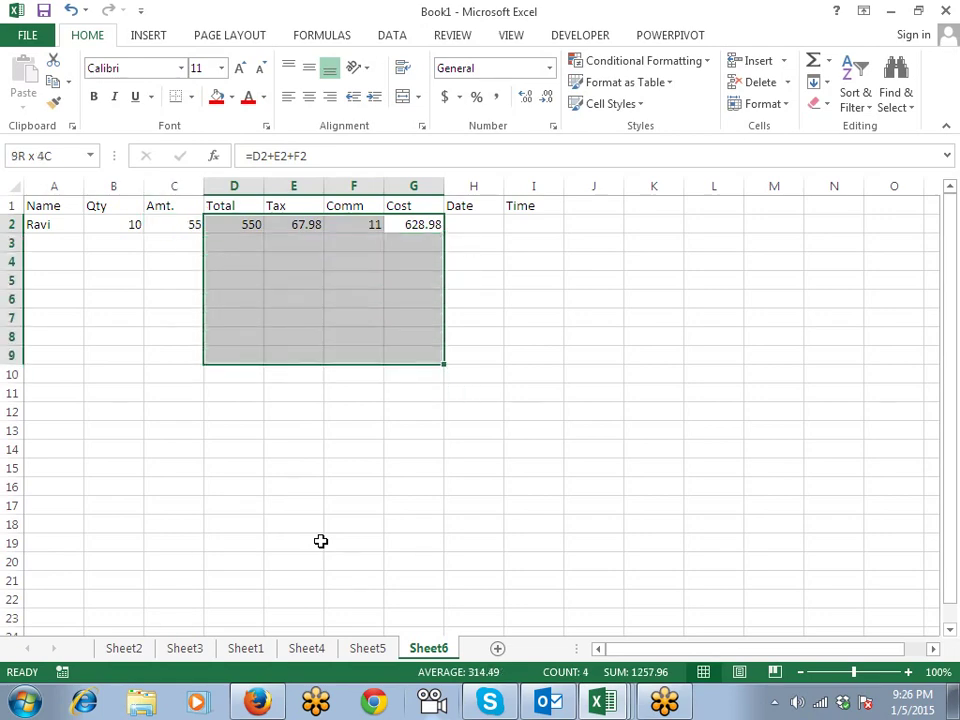
# Copy the D2:G2 formulas and paste them into rows 3 through 14.
pyautogui.press('Up')
pyautogui.press('Down')
pyautogui.hotkey('shift', 'Left')
pyautogui.hotkey('shift', 'Left')
pyautogui.hotkey('shift', 'Left')
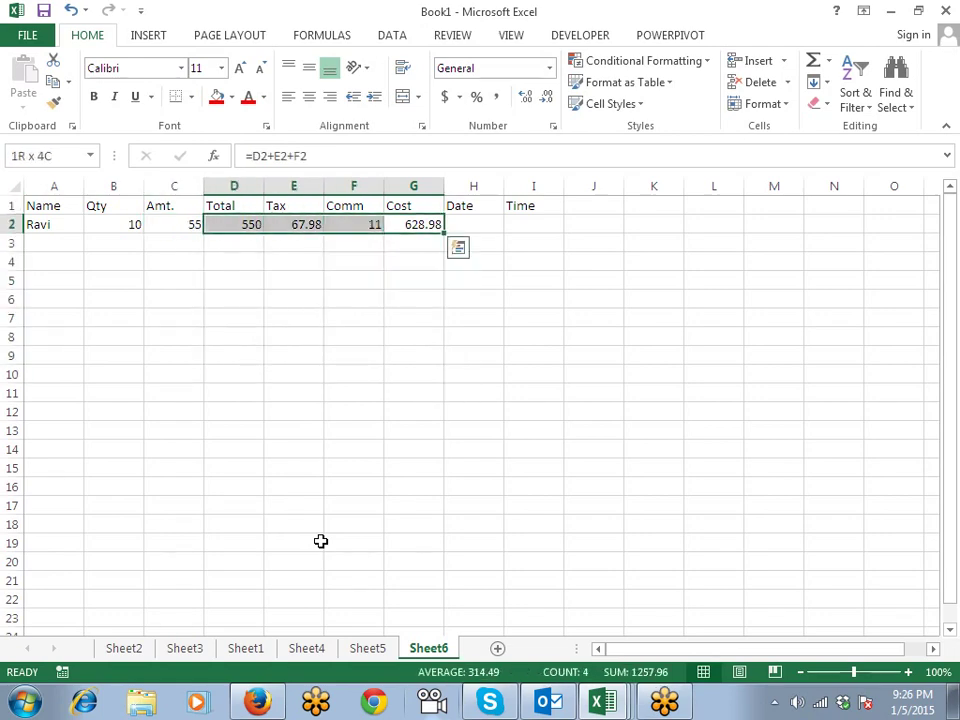
pyautogui.hotkey('ctrl', 'c')
pyautogui.press('Down')
pyautogui.press('Left')
pyautogui.press('Left')
pyautogui.press('Left')
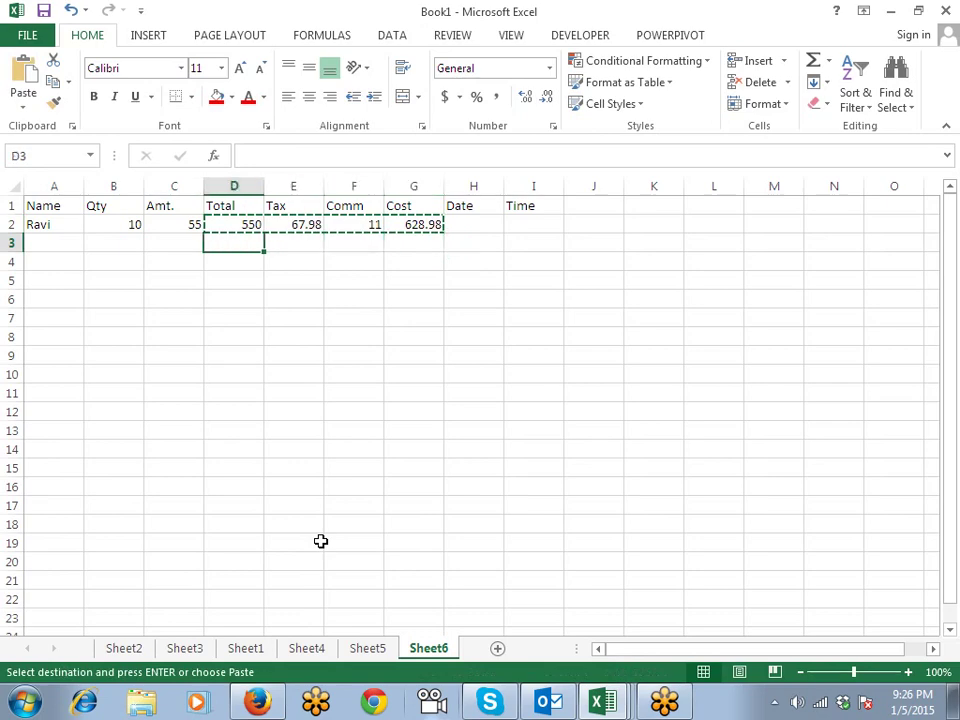
pyautogui.hotkey('shift', 'Down')
pyautogui.hotkey('shift', 'Down')
pyautogui.hotkey('shift', 'Down')
pyautogui.hotkey('shift', 'Down')
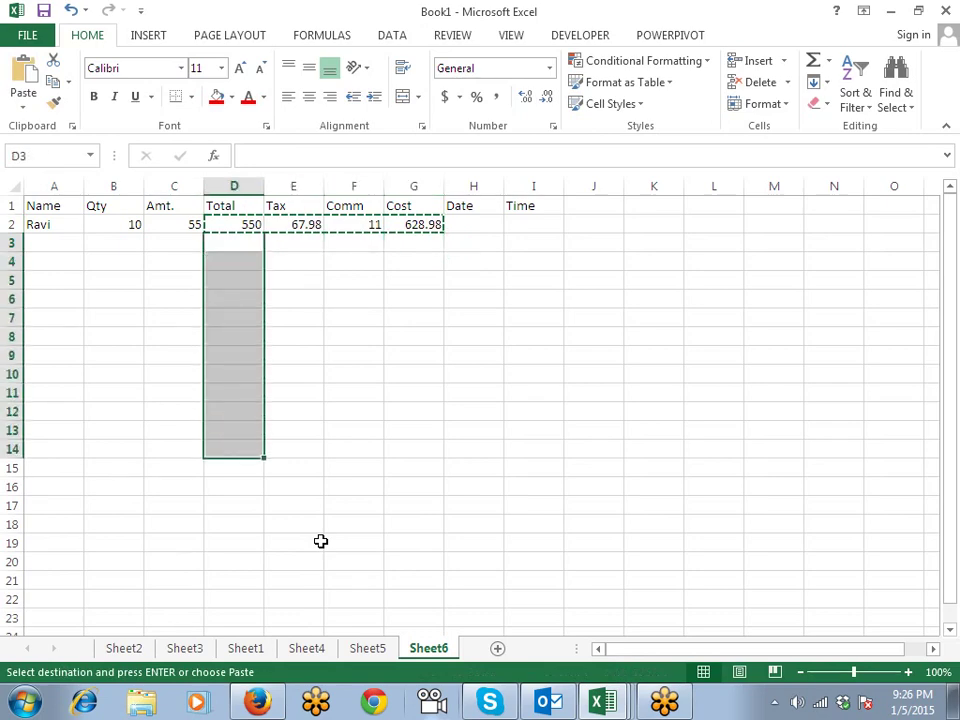
pyautogui.hotkey('ctrl', 'v')
pyautogui.press('Escape')
pyautogui.press('Up')
pyautogui.press('Up')
pyautogui.press('Right')
pyautogui.press('Right')
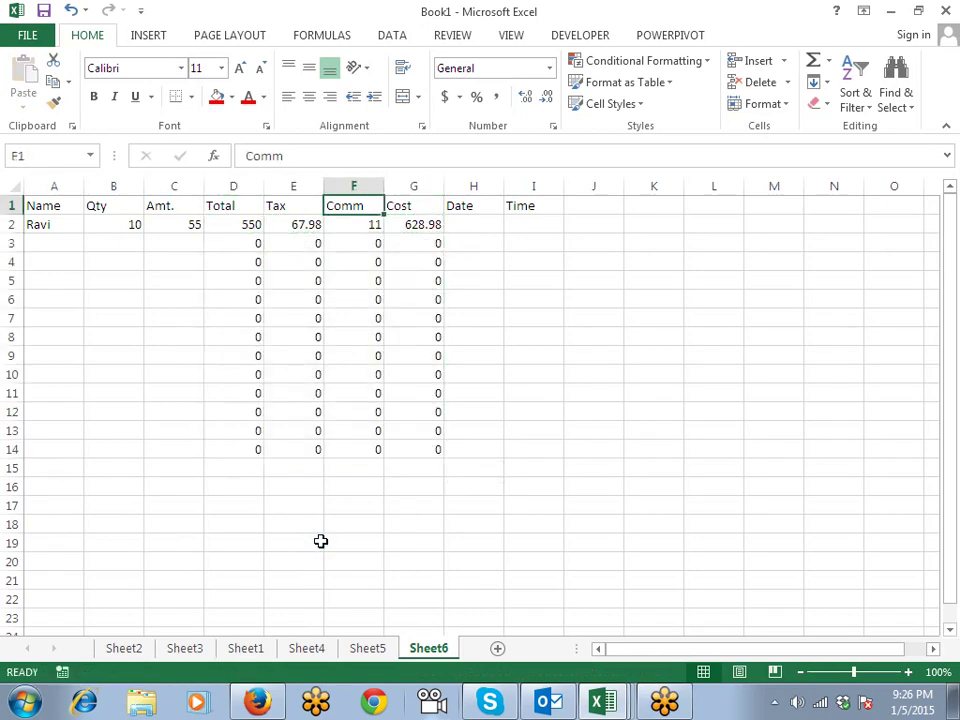
pyautogui.press('Right')
pyautogui.press('Right')
pyautogui.press('Down')
# Stamp today's date in H2 and the current time in I2.
pyautogui.hotkey('ctrl', ';')
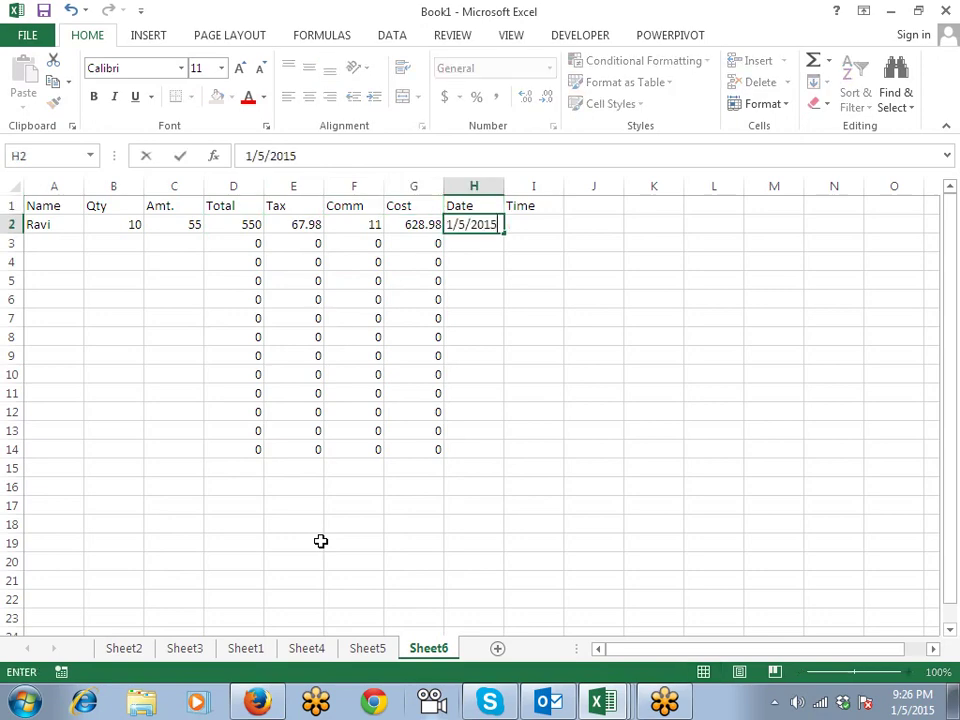
pyautogui.press('Tab')
pyautogui.hotkey('ctrl', 'shift', ';')
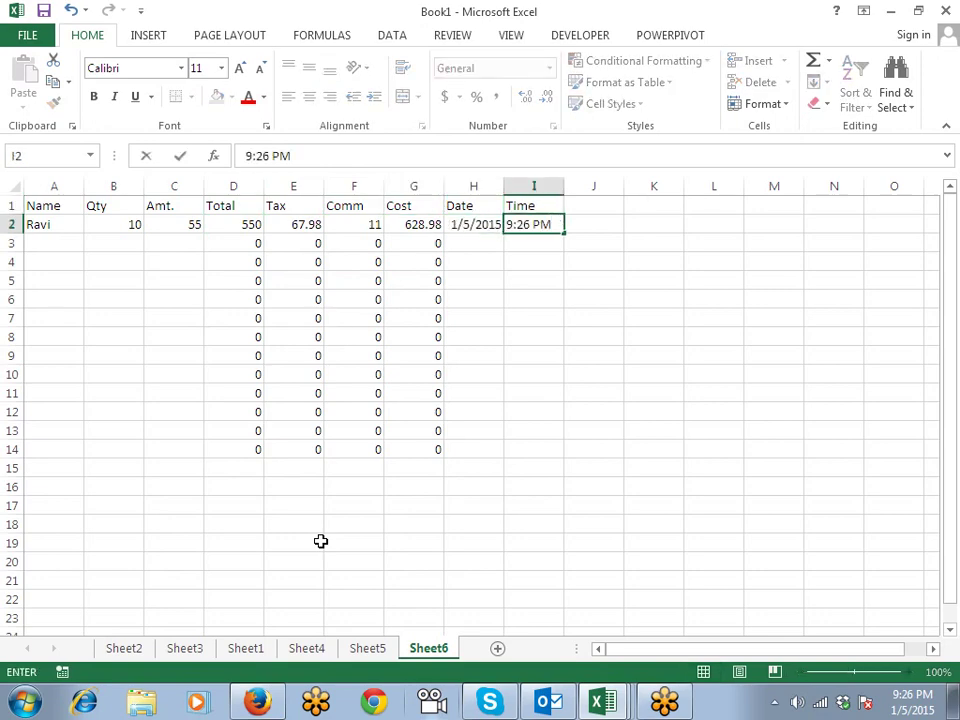
pyautogui.press('Return')
# Enter a second salesperson's name, quantity 20 and amount 110 in row 3.
pyautogui.press('Left')
pyautogui.press('Left')
pyautogui.press('Left')
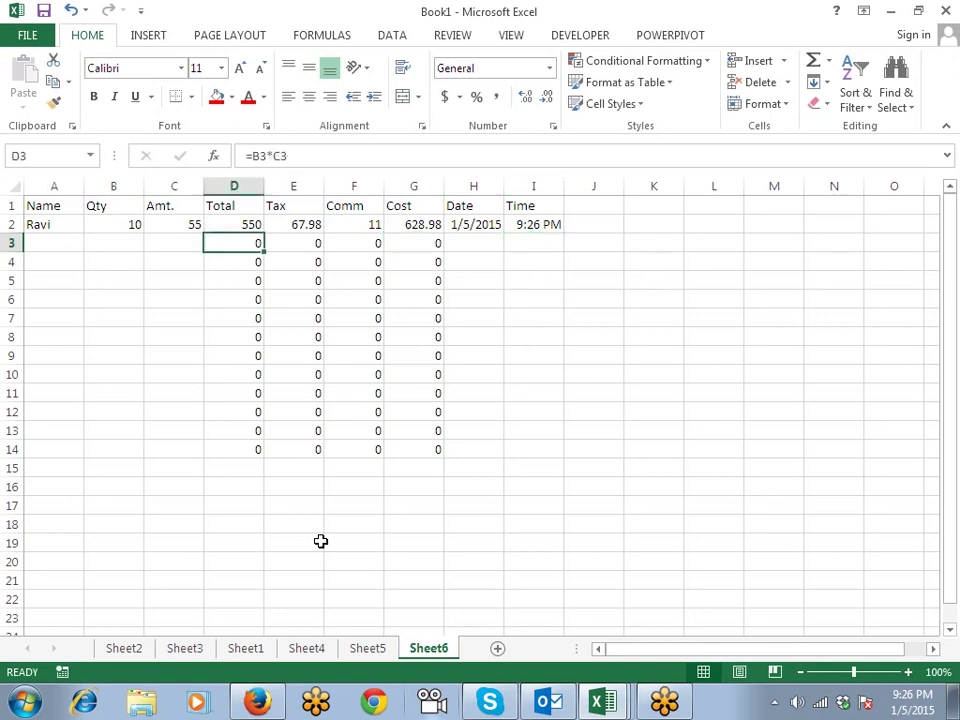
pyautogui.press('Left')
pyautogui.press('Left')
pyautogui.press('Left')
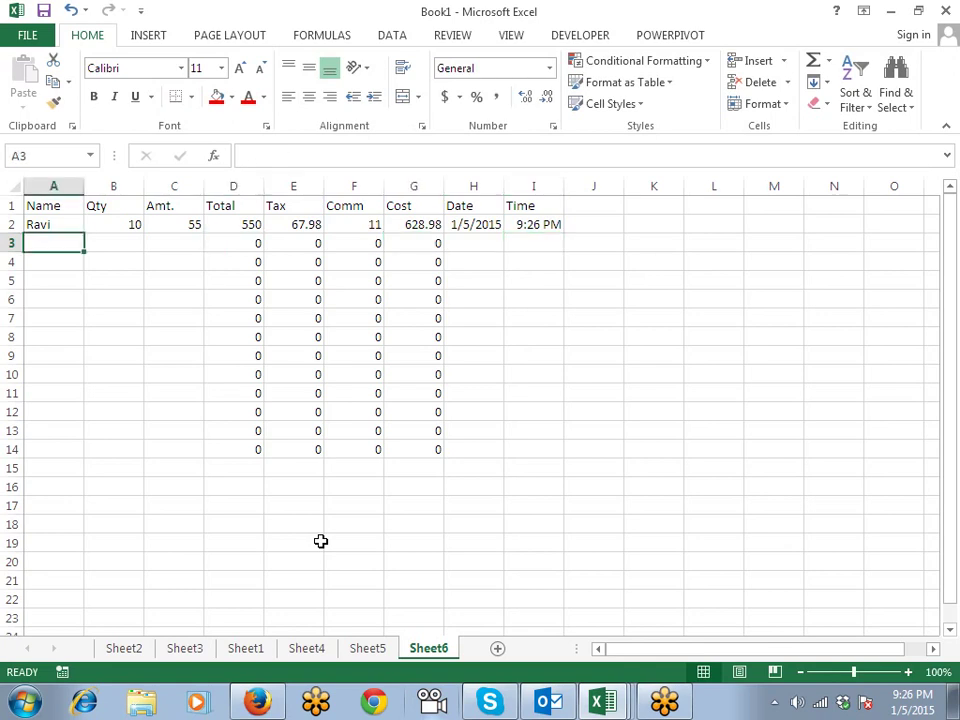
pyautogui.write('Manoj')
pyautogui.press('Tab')
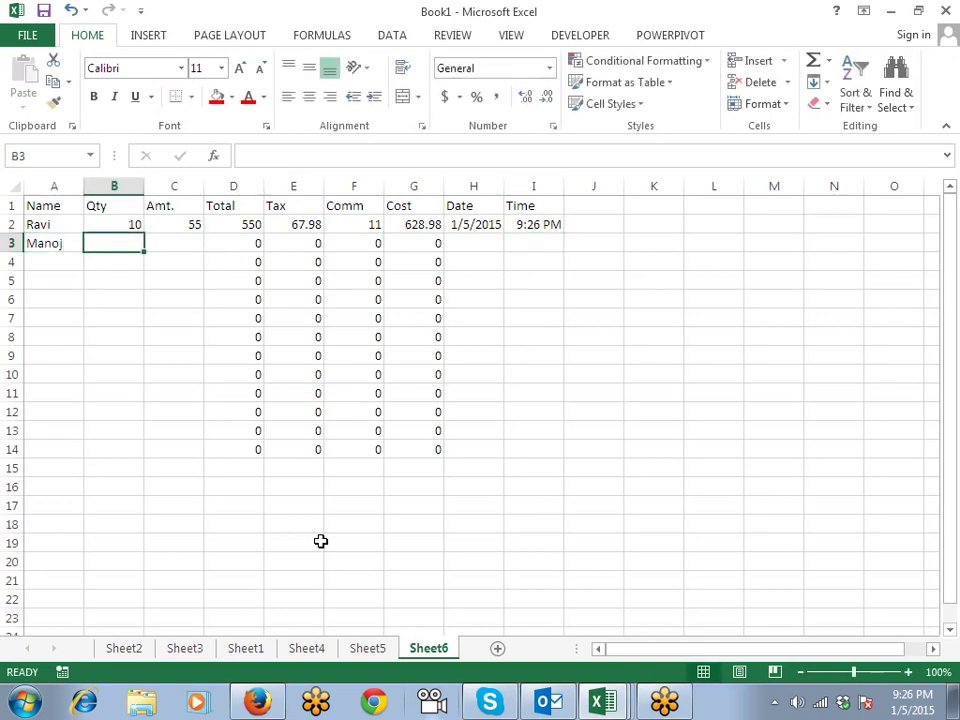
pyautogui.write('20')
pyautogui.press('Tab')
pyautogui.write('1')
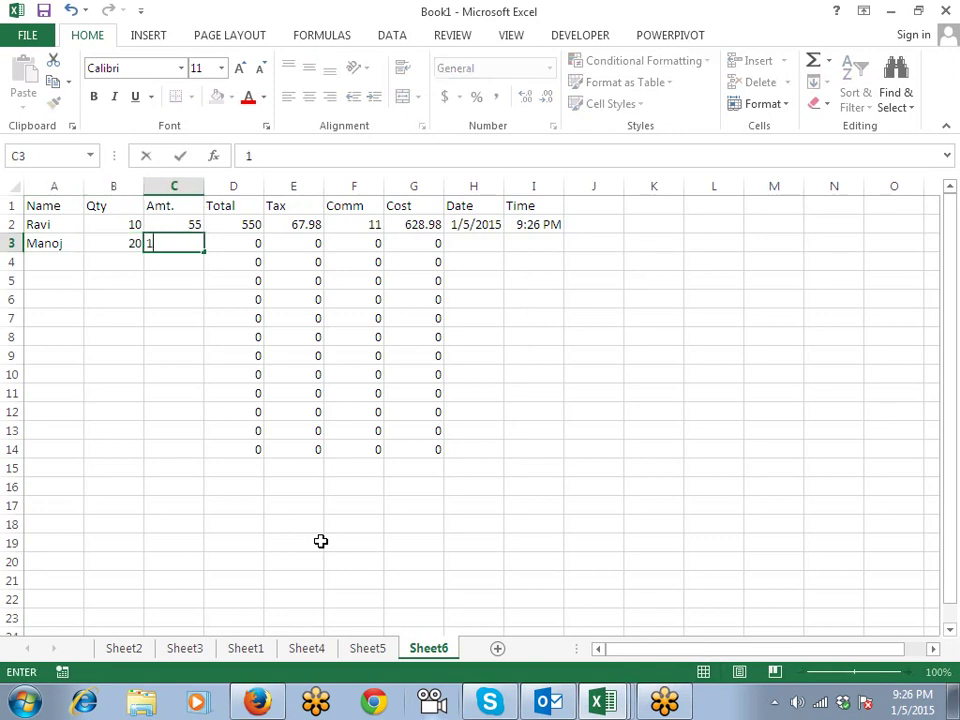
pyautogui.write('10')
pyautogui.press('Tab')
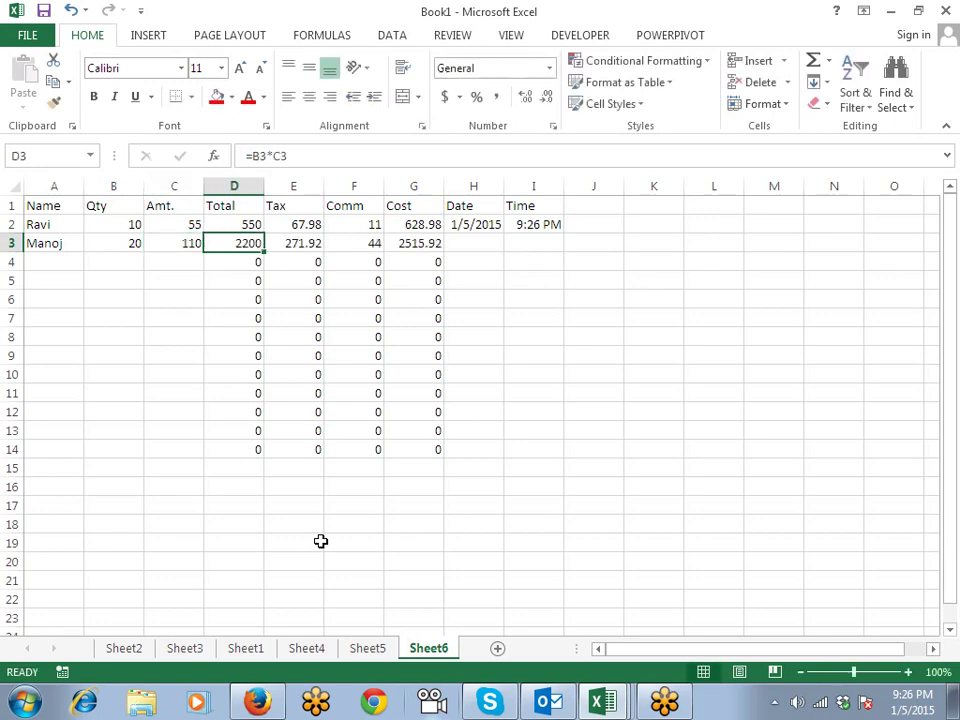
# Stamp today's date in H3 and the current time in I3.
pyautogui.press('Right')
pyautogui.press('Right')
pyautogui.press('Right')
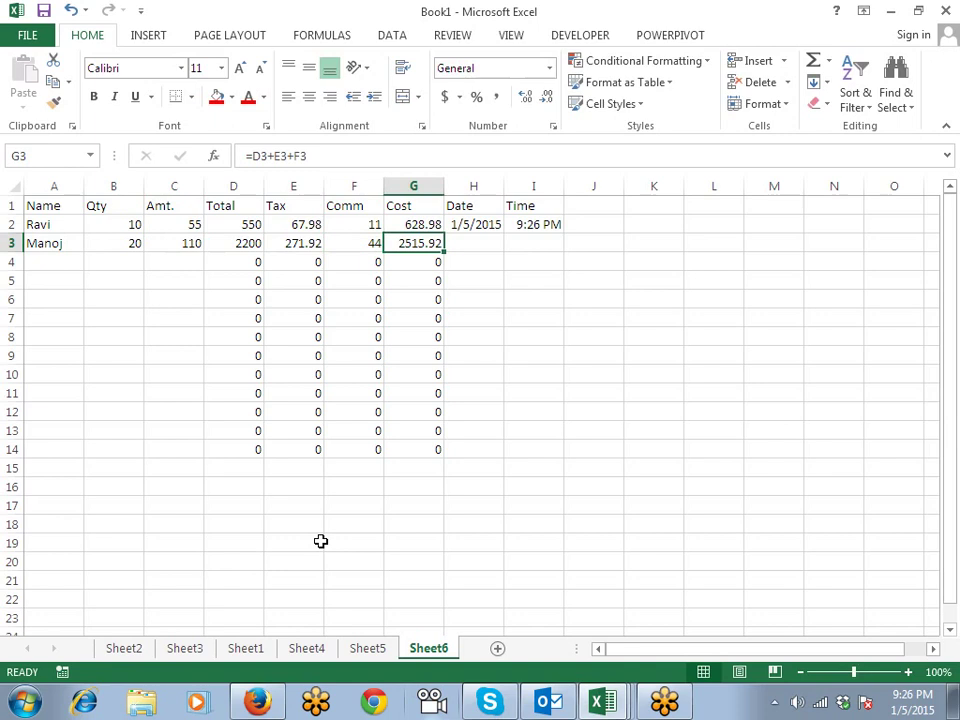
pyautogui.press('Right')
pyautogui.hotkey('ctrl', ';')
pyautogui.press('Tab')
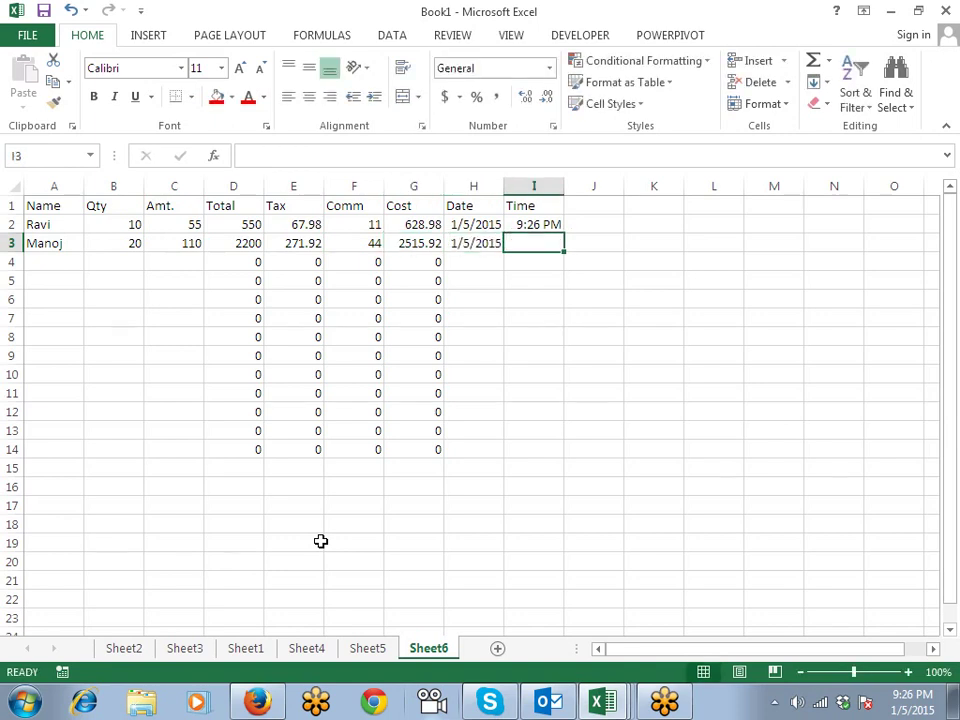
pyautogui.hotkey('ctrl', ';')
pyautogui.press('Return')
pyautogui.press('Up')
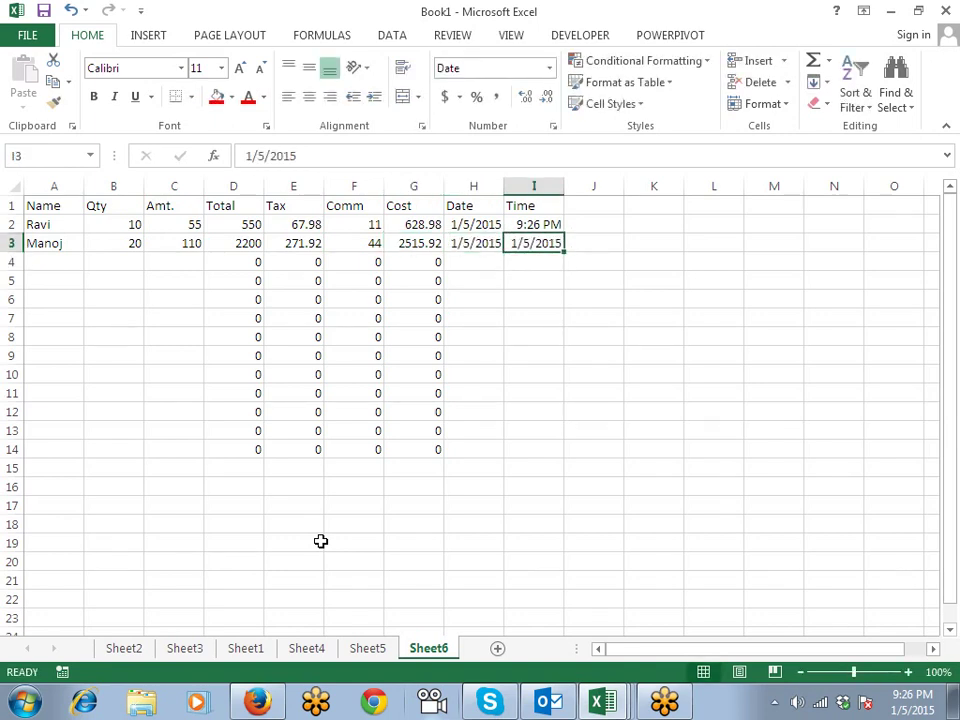
pyautogui.hotkey('ctrl', 'shift', ';')
pyautogui.press('Return')
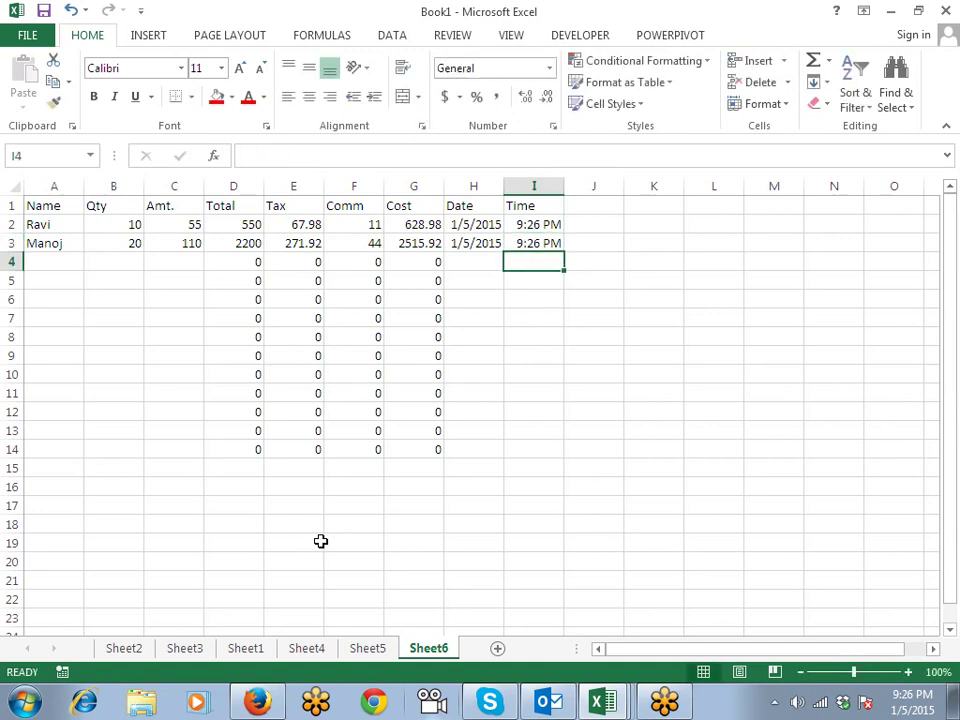
# Check the row 3 and row 4 formulas, the amount in C3 and the date in H3.
pyautogui.press('Left')
pyautogui.press('Left')
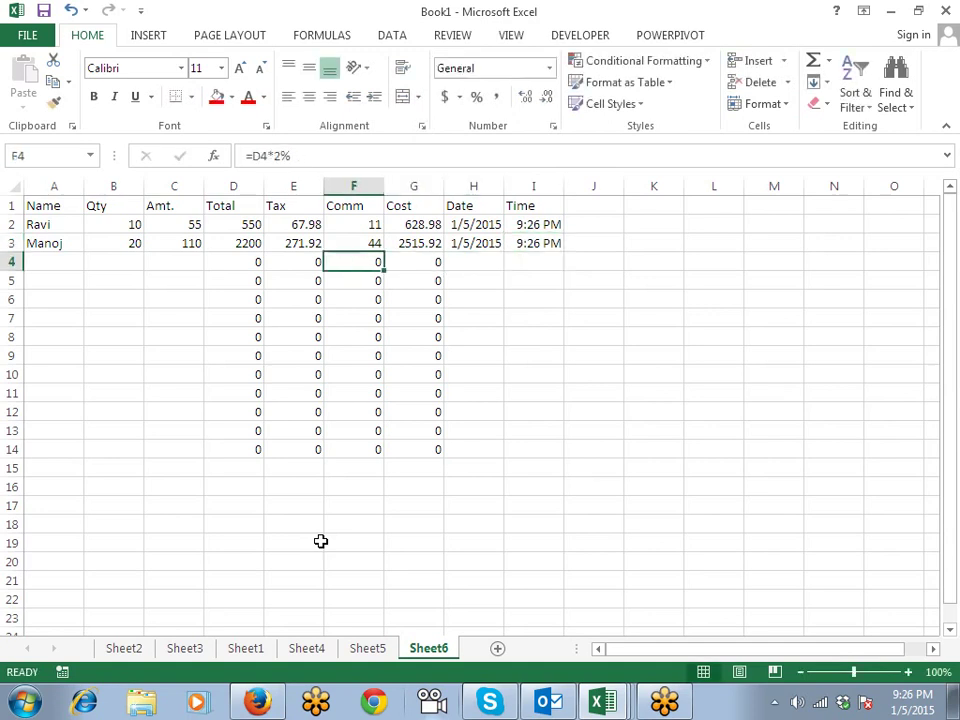
pyautogui.press('Left')
pyautogui.press('Left')
pyautogui.press('Right')
pyautogui.press('Right')
pyautogui.press('Right')
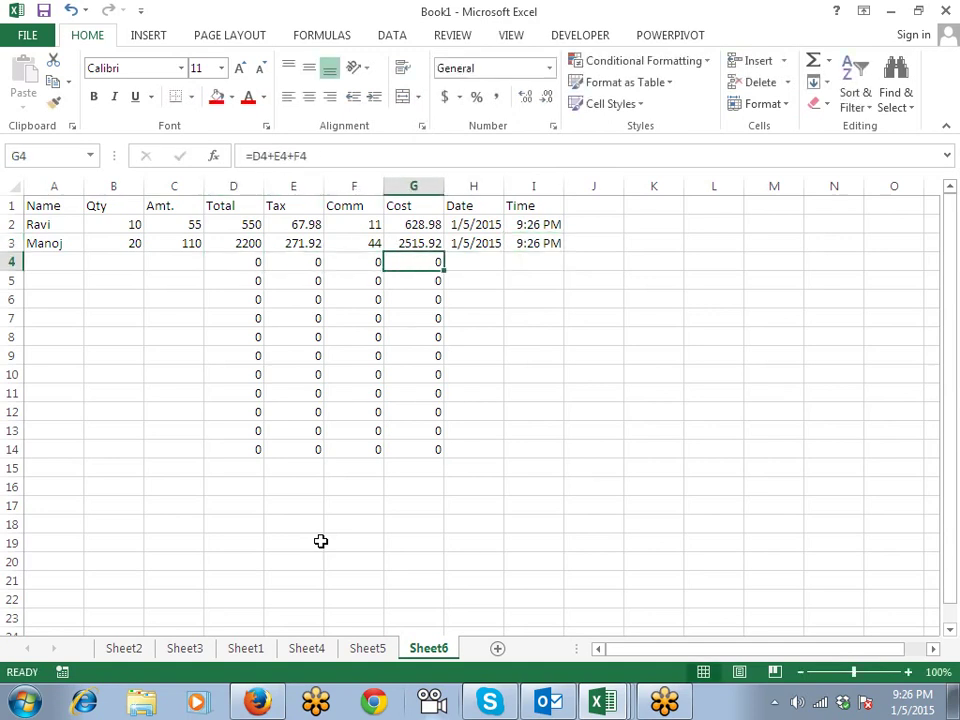
pyautogui.press('Left')
pyautogui.press('Left')
pyautogui.press('Left')
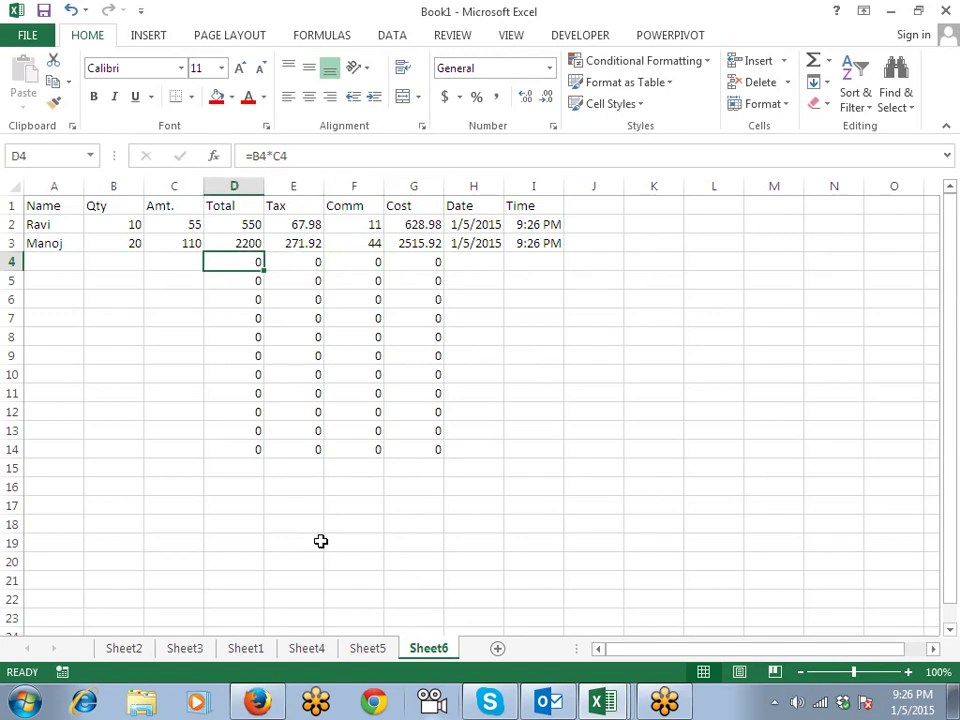
pyautogui.press('Up')
pyautogui.press('Left')
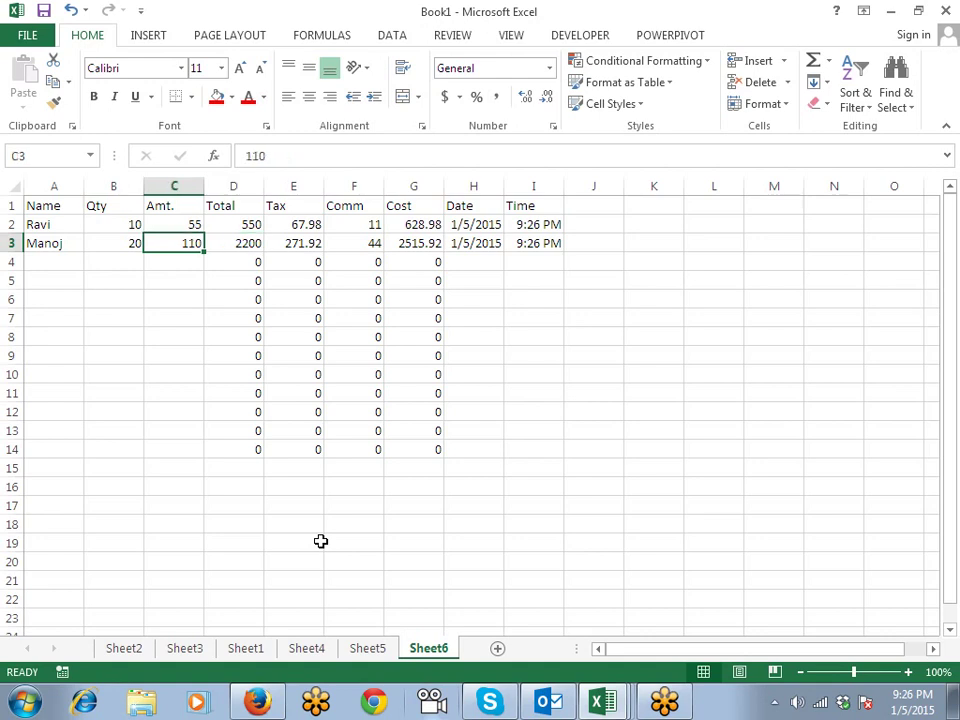
pyautogui.click(492, 242)
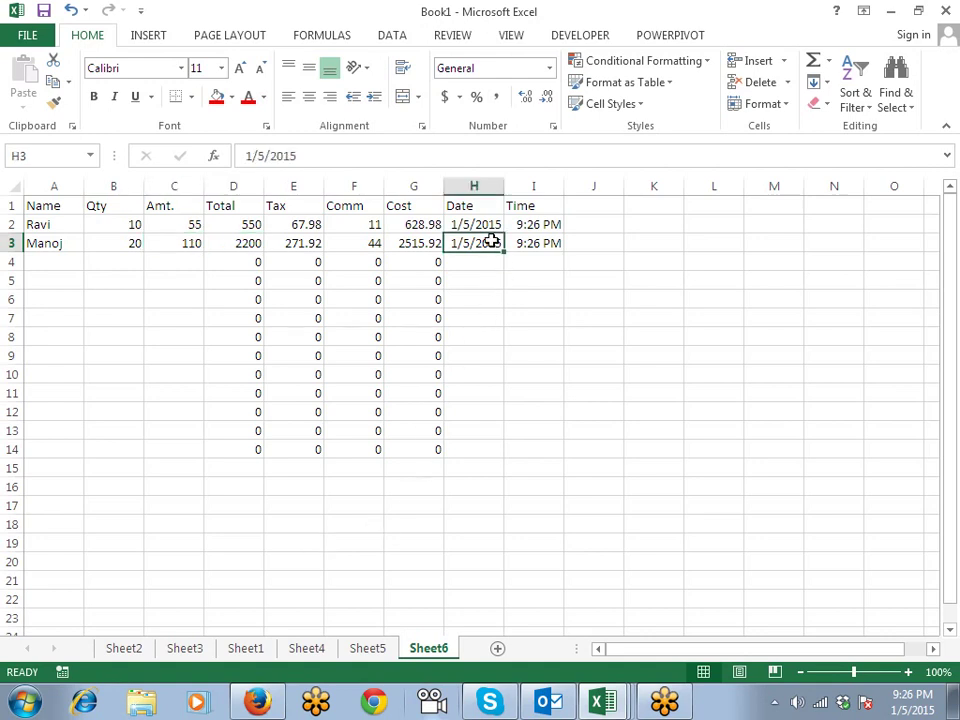
pyautogui.click(195, 242)
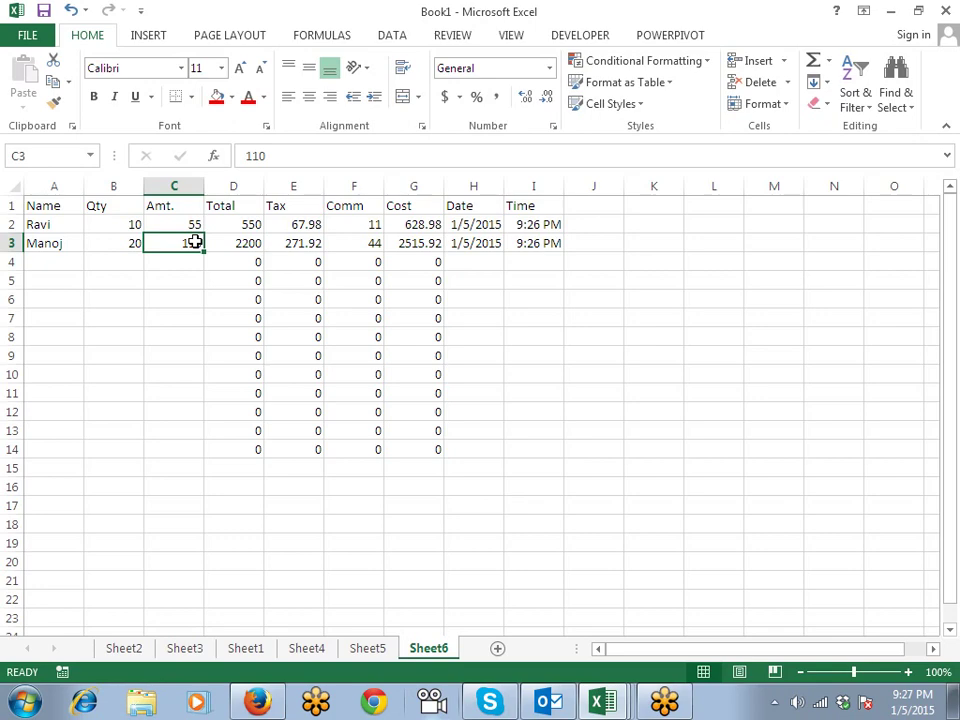
# Open Format Cells on the sheet, then close it without changes.
pyautogui.click(11, 187)
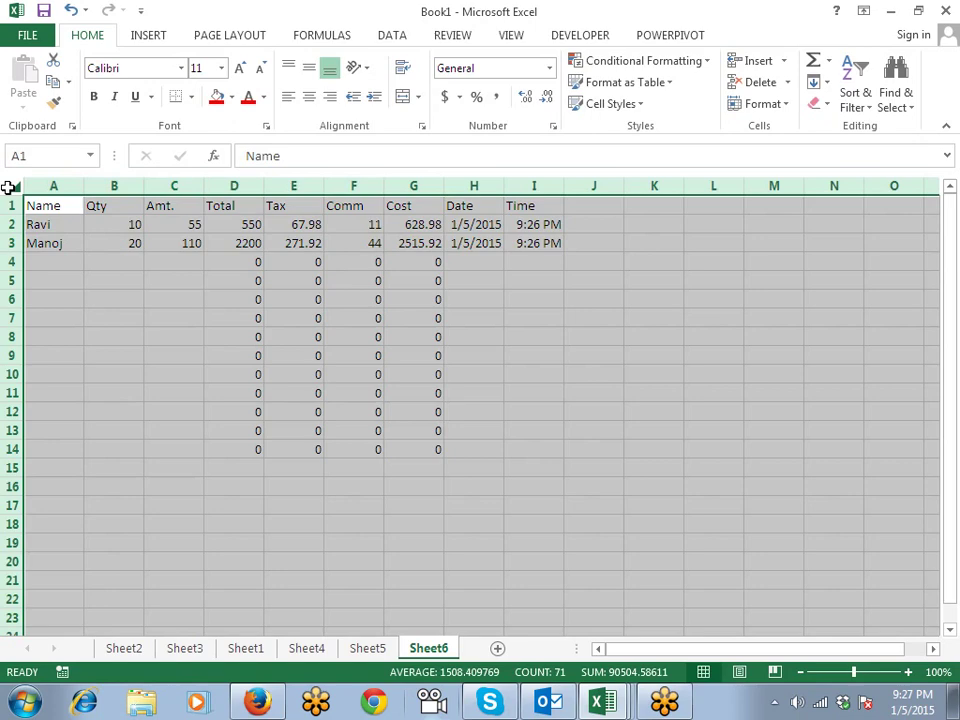
pyautogui.click(105, 294)
pyautogui.rightClick(107, 300)
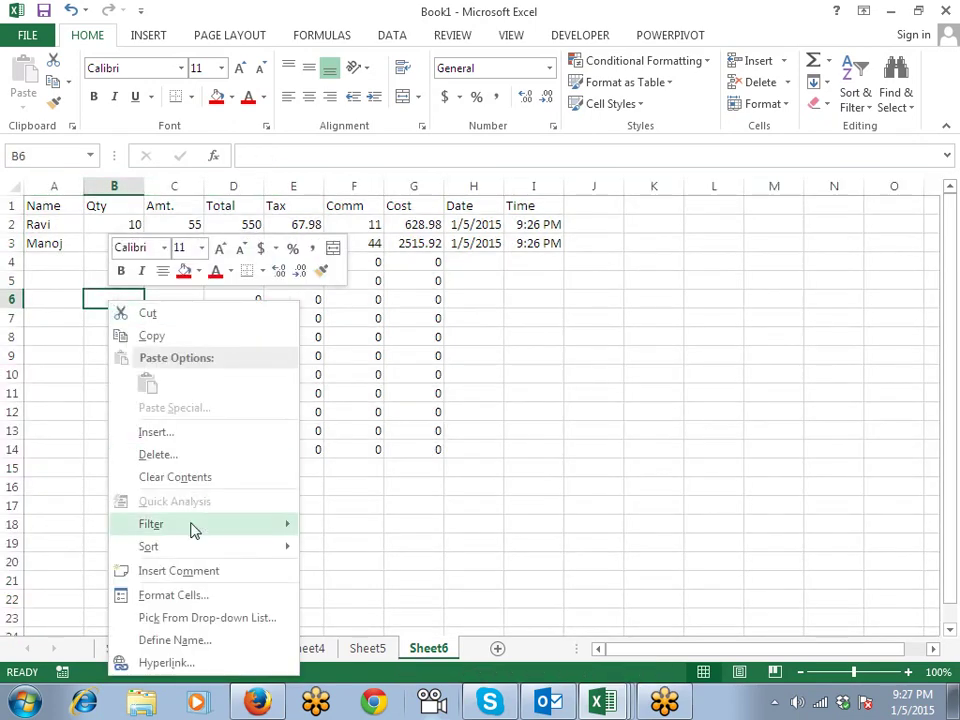
pyautogui.click(173, 595)
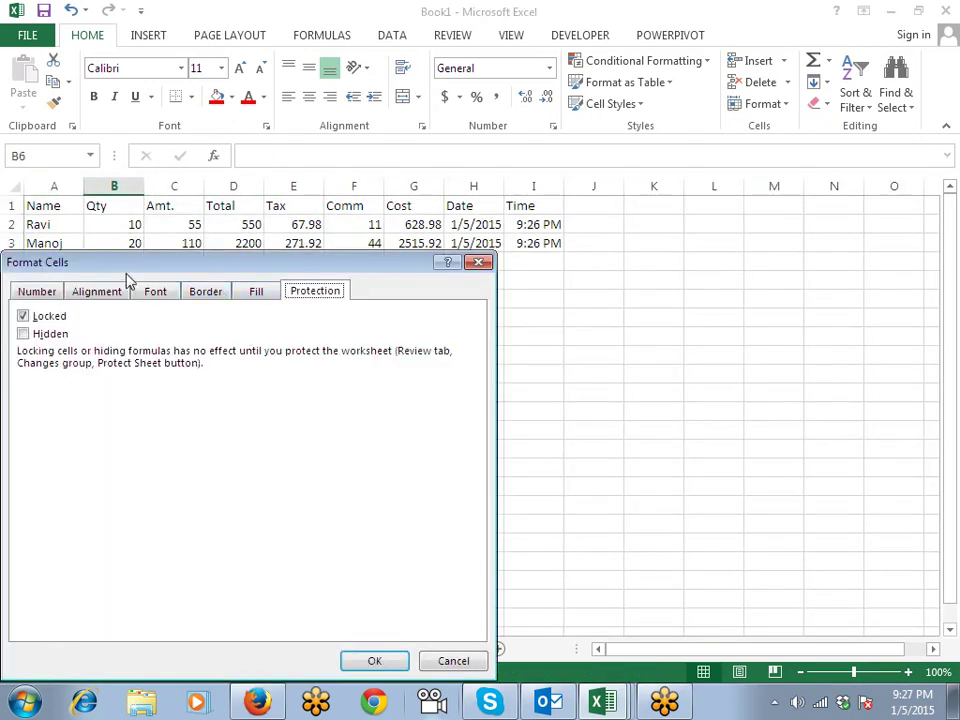
pyautogui.moveTo(126, 275); pyautogui.dragTo(630, 224)
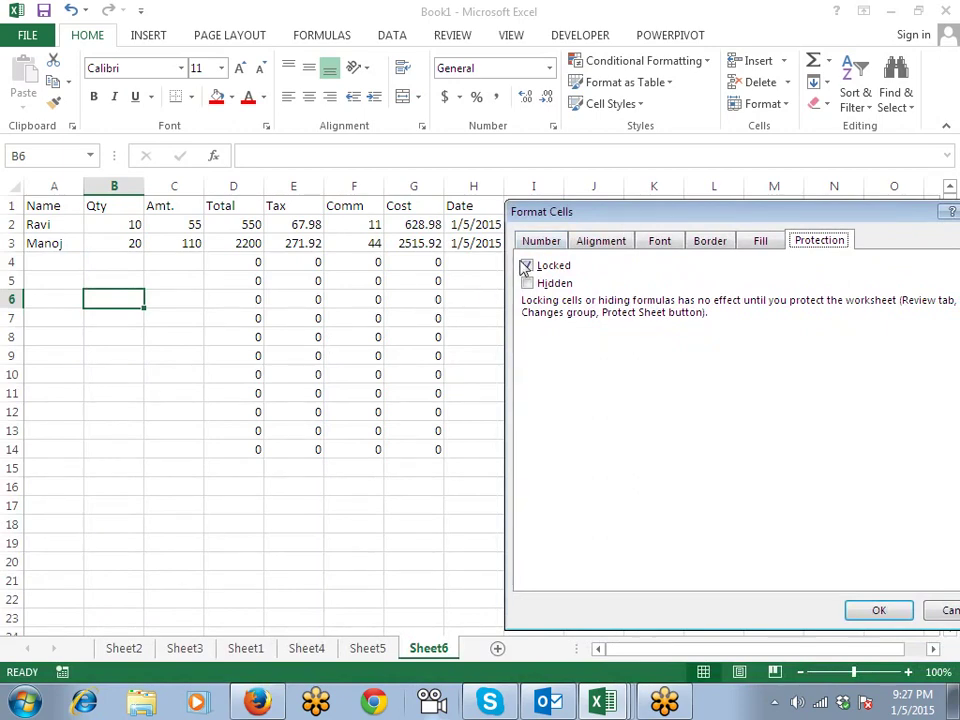
pyautogui.press('Escape')
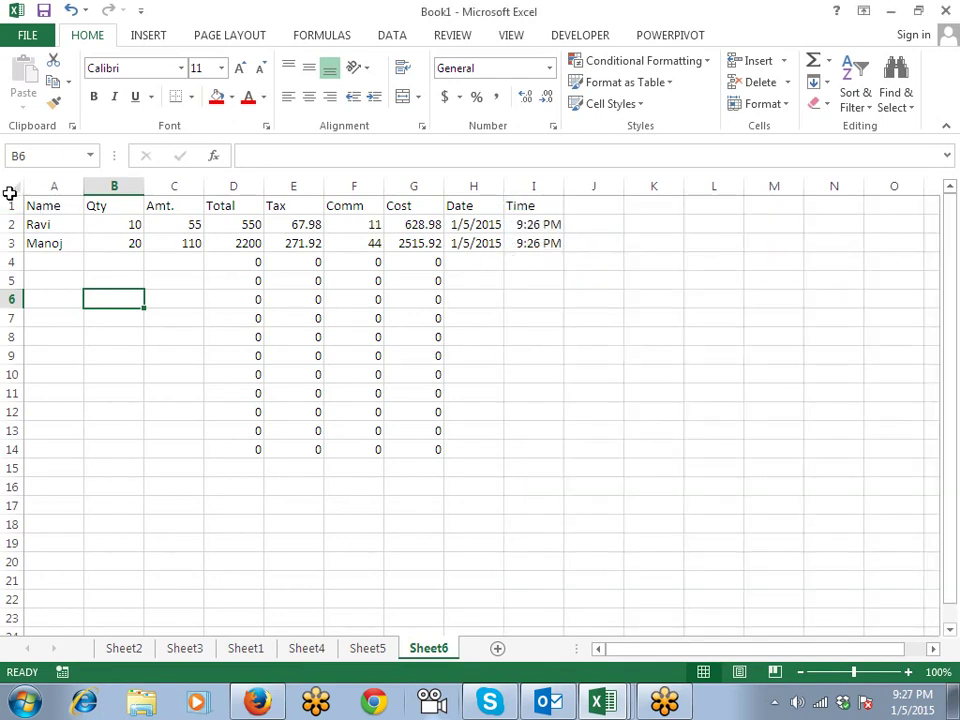
# With the whole sheet selected, clear the Locked option on the Protection tab.
pyautogui.click(13, 188)
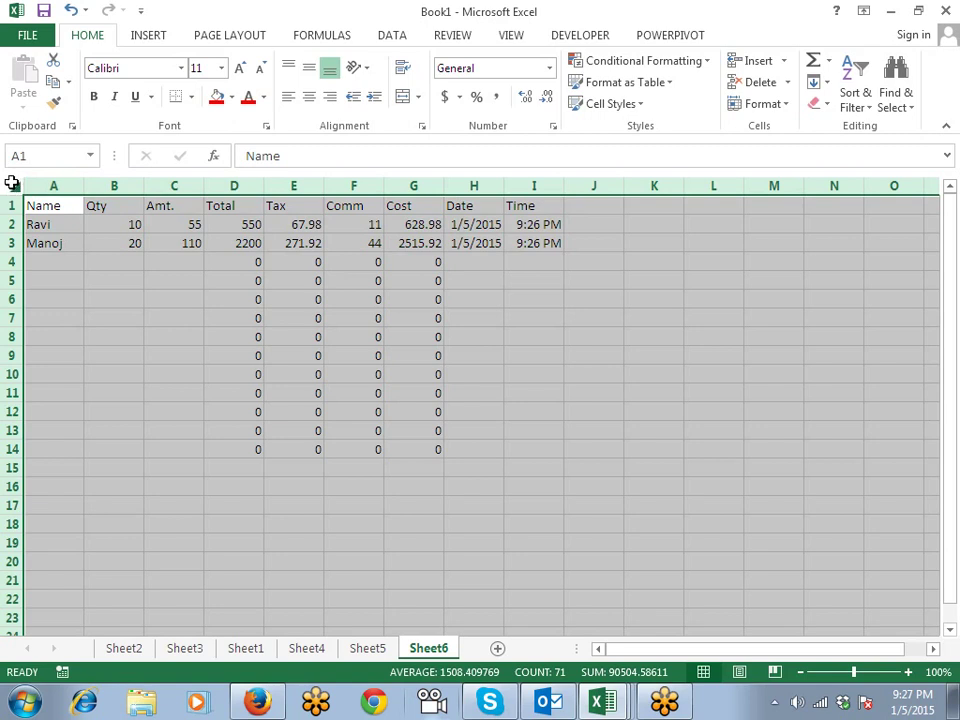
pyautogui.rightClick(156, 288)
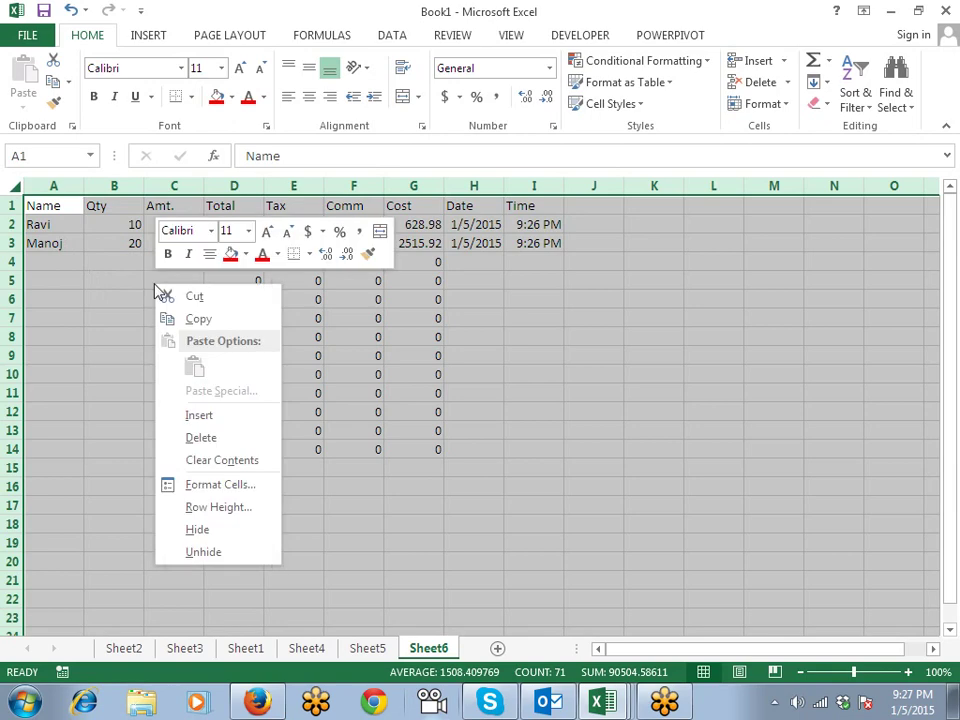
pyautogui.click(222, 490)
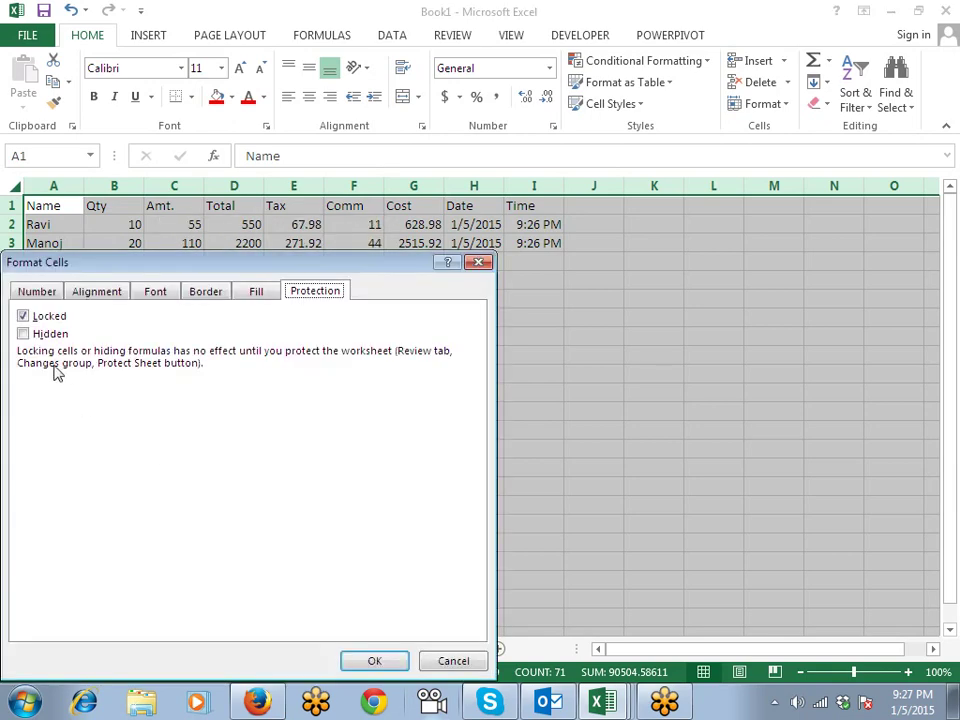
pyautogui.click(22, 316)
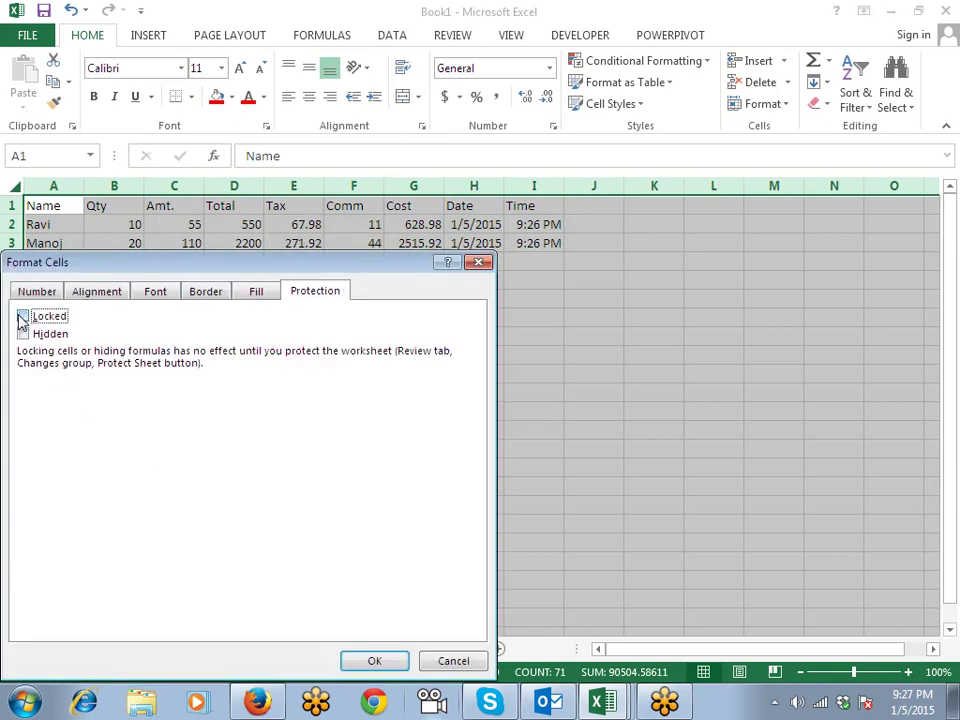
pyautogui.click(378, 660)
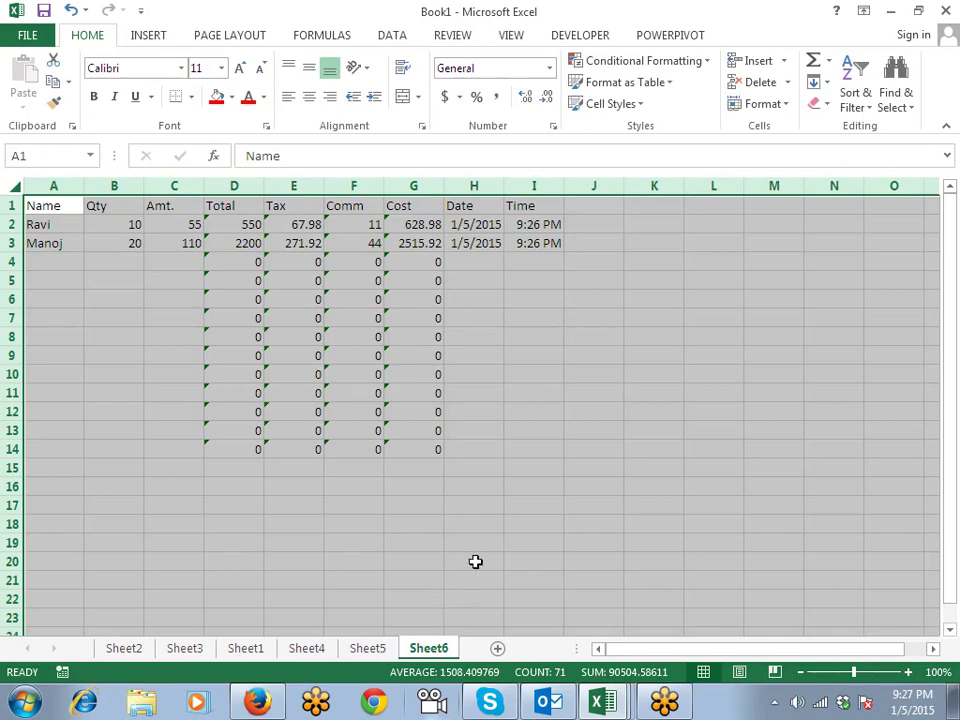
# Re-enable the Locked format on columns D to G (Total, Tax, Comm, Cost) only.
pyautogui.click(371, 390)
pyautogui.moveTo(231, 187); pyautogui.dragTo(421, 204)
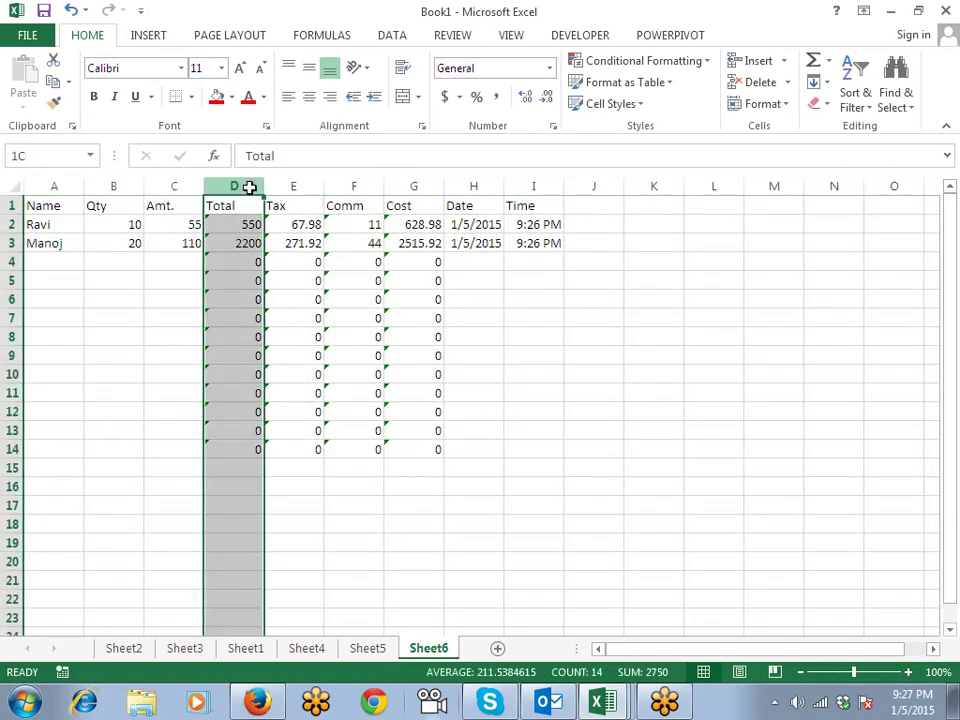
pyautogui.rightClick(421, 204)
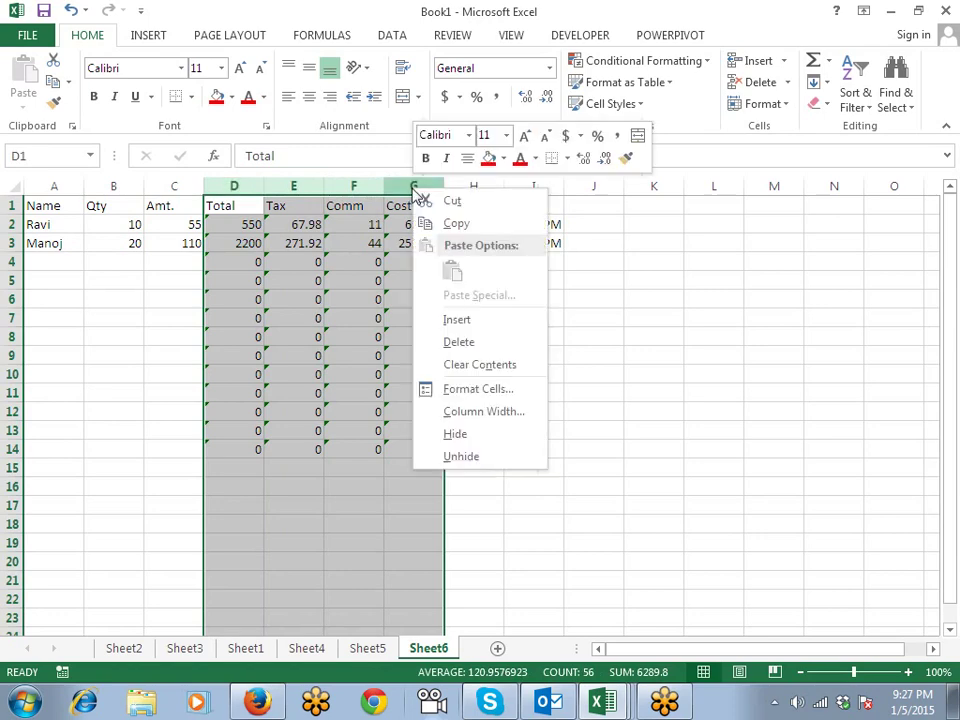
pyautogui.click(454, 389)
pyautogui.click(262, 232)
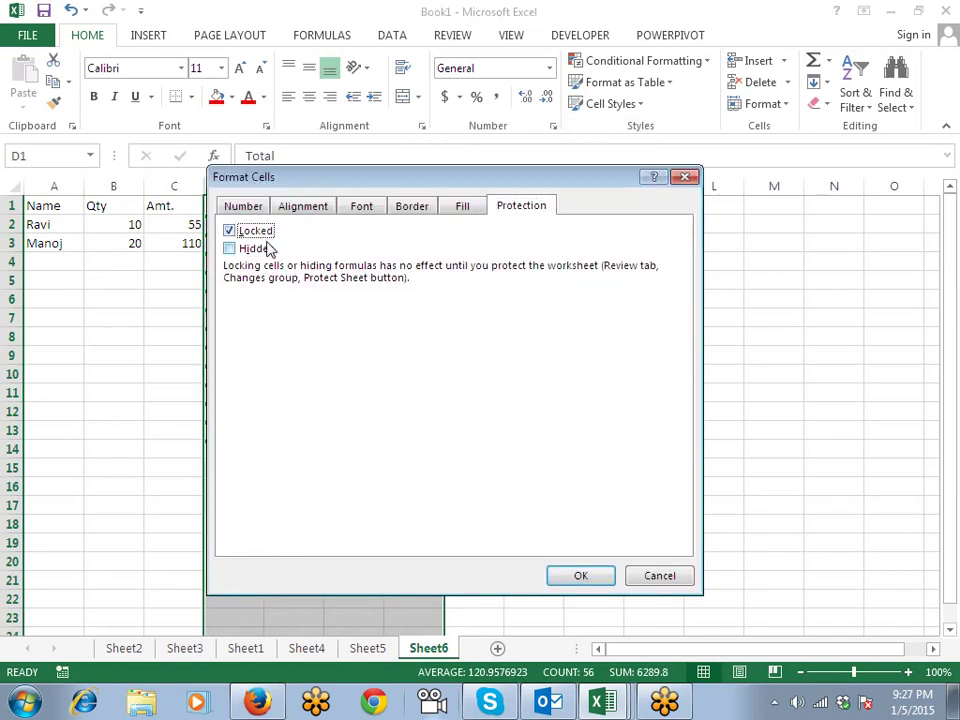
pyautogui.click(582, 575)
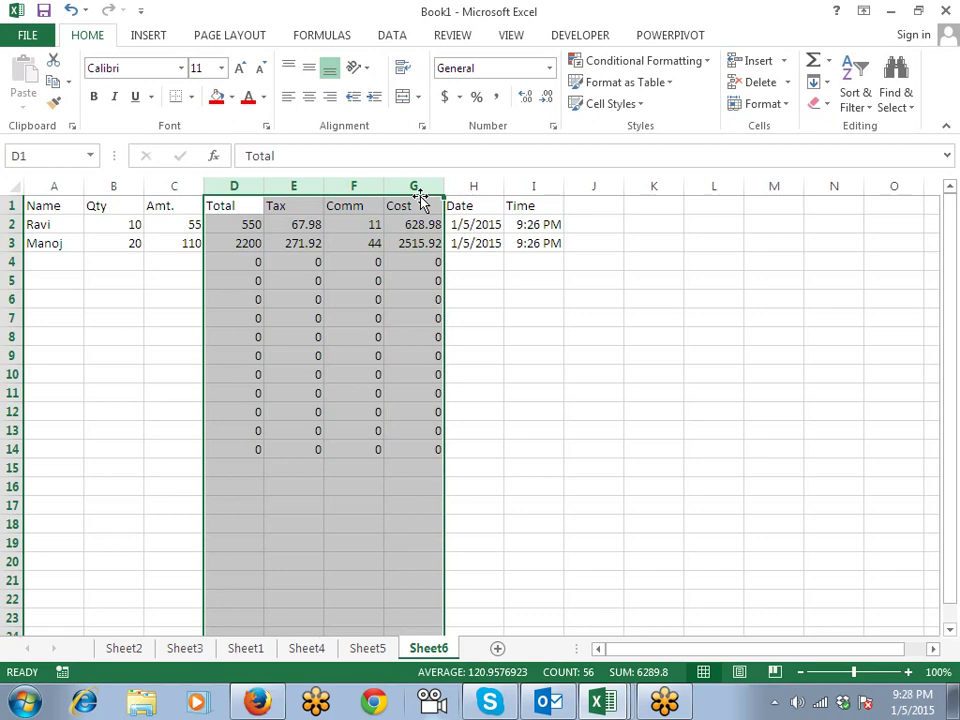
pyautogui.moveTo(534, 411); pyautogui.dragTo(590, 411)
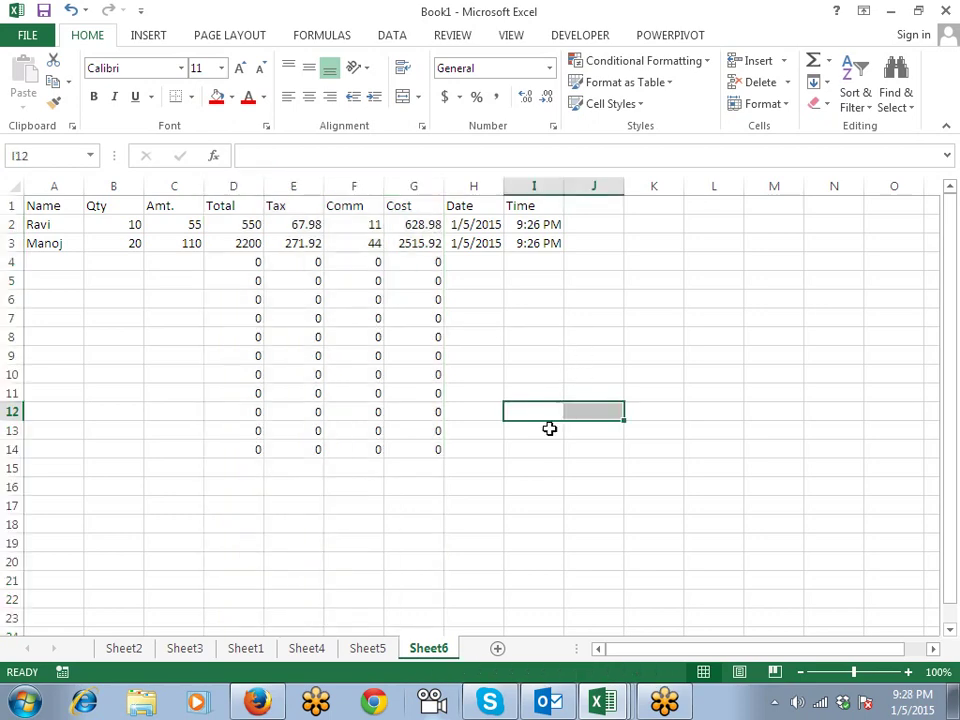
# Protect Sheet6 with a password, allowing selection of unlocked cells but not locked cells.
pyautogui.rightClick(430, 649)
pyautogui.click(495, 543)
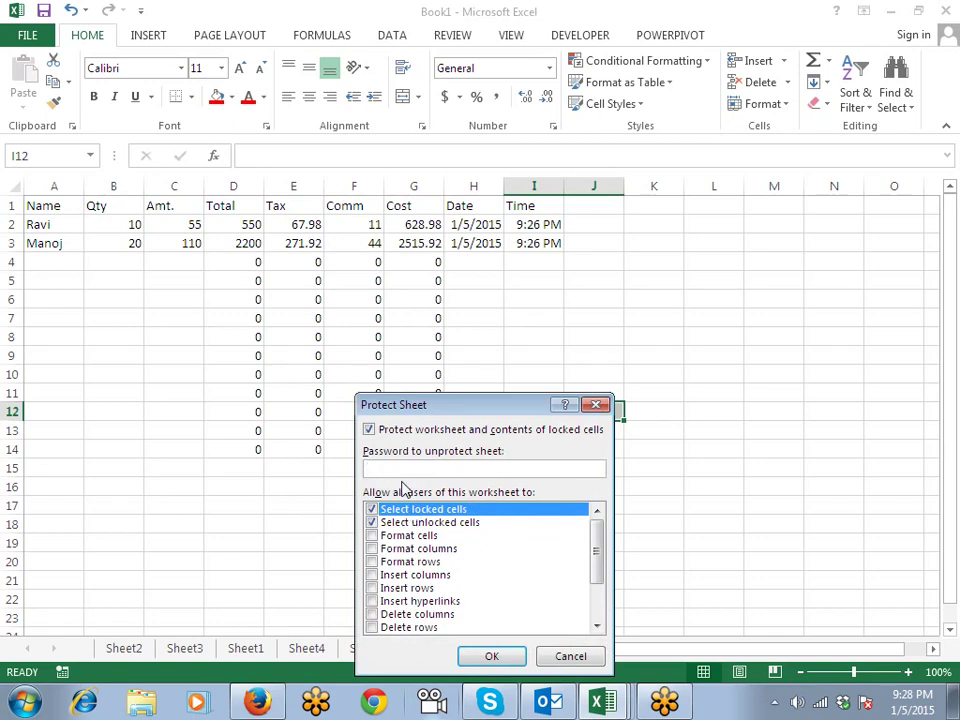
pyautogui.write('1')
pyautogui.click(371, 522)
pyautogui.click(371, 509)
pyautogui.click(490, 657)
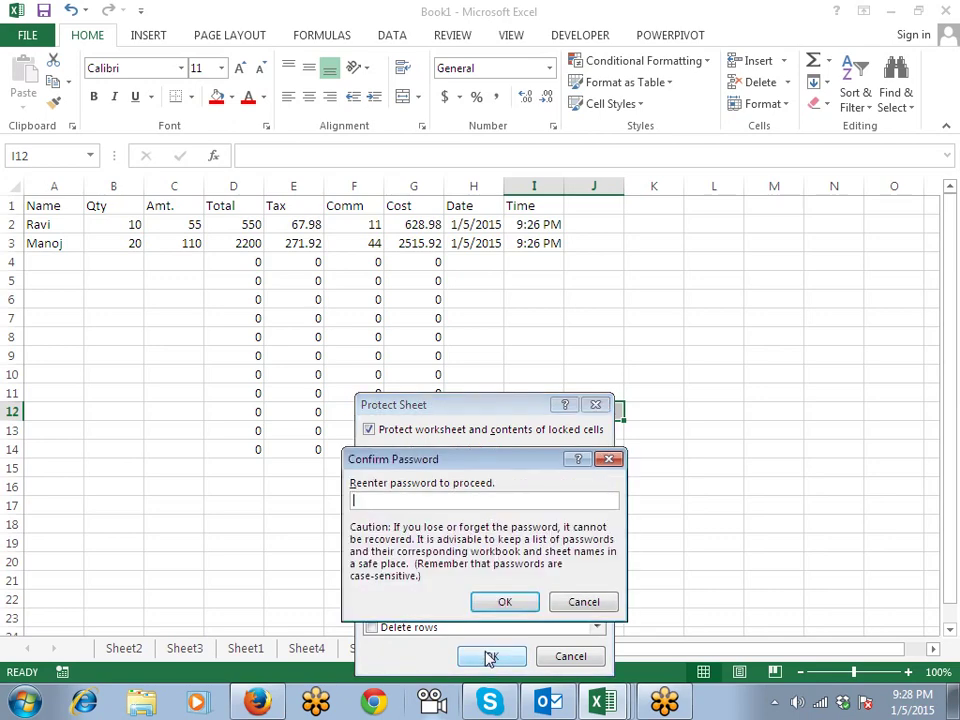
pyautogui.write('1')
pyautogui.click(496, 602)
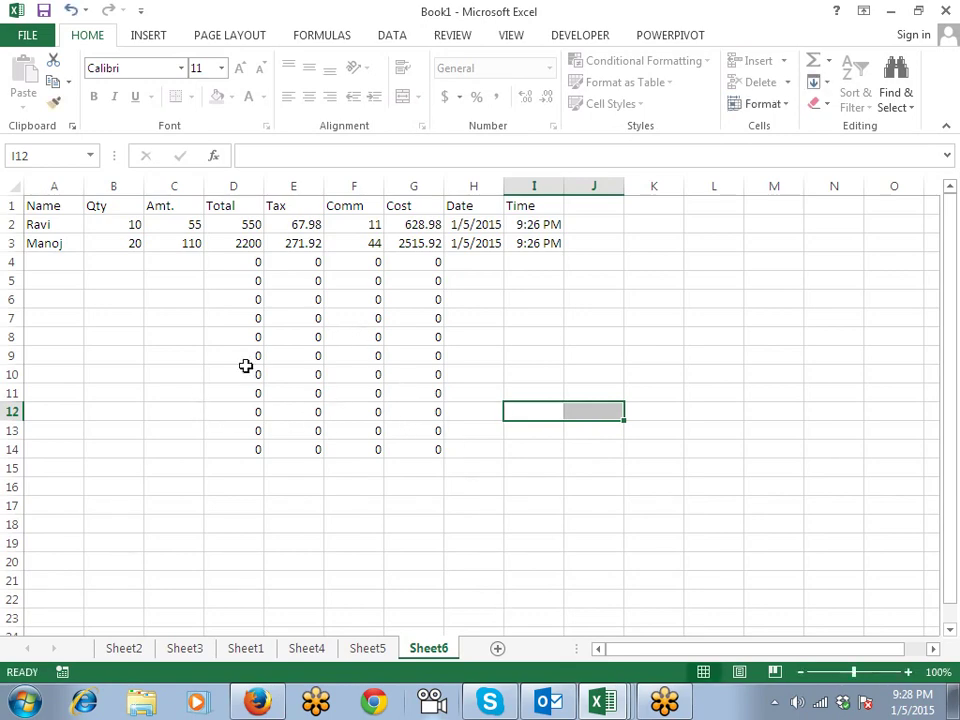
# Enter a new record in row 4: the person's name, Qty 65 and Amt. 74.
pyautogui.click(176, 301)
pyautogui.click(40, 261)
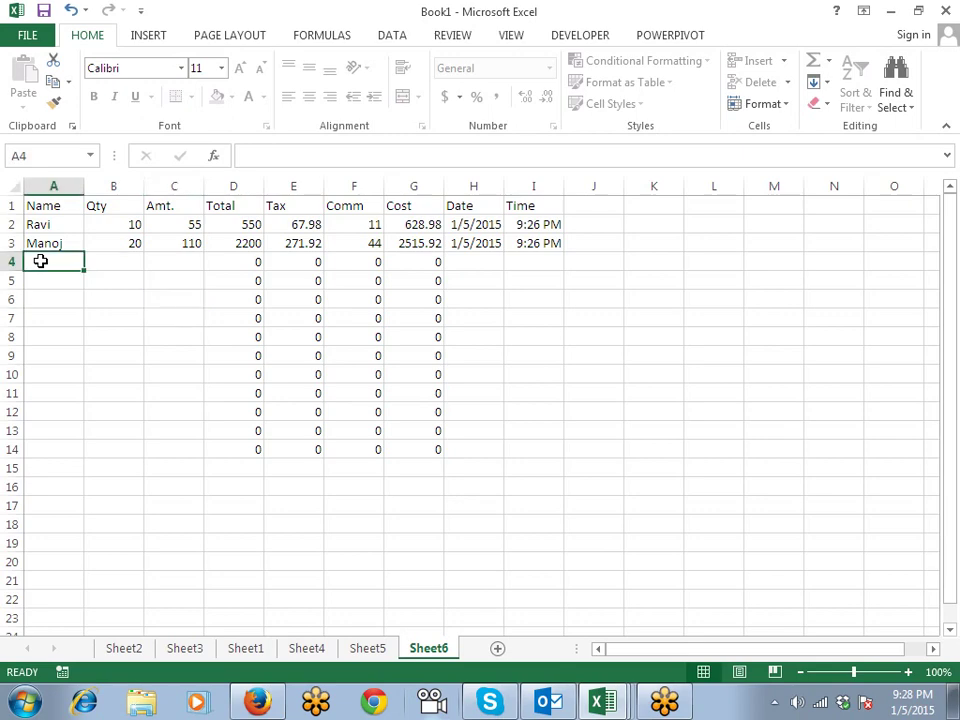
pyautogui.write('Uday')
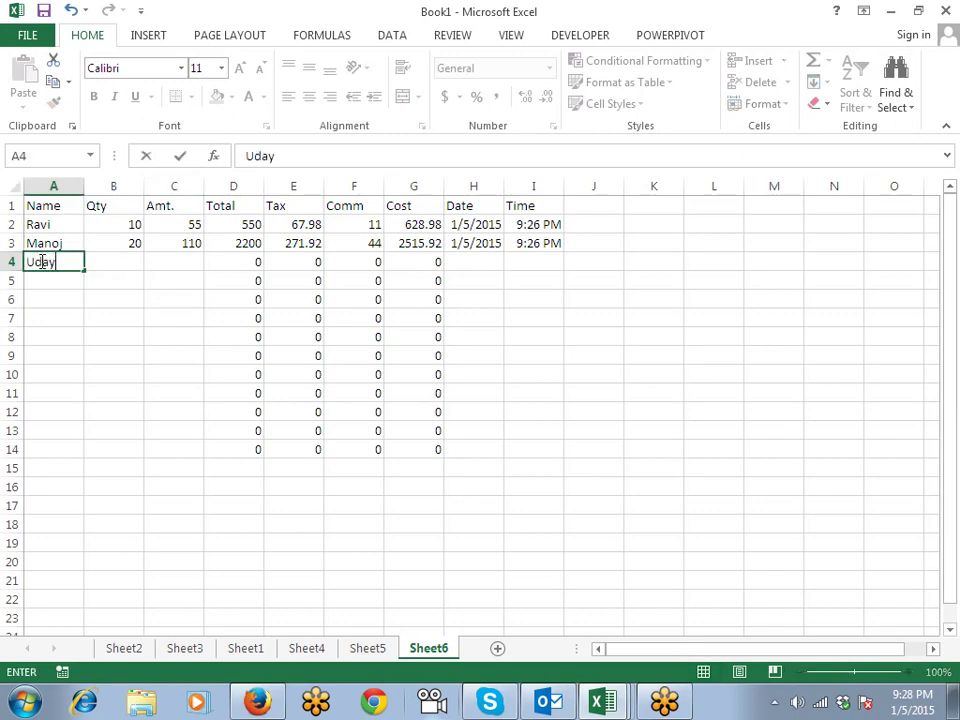
pyautogui.press('Tab')
pyautogui.write('65')
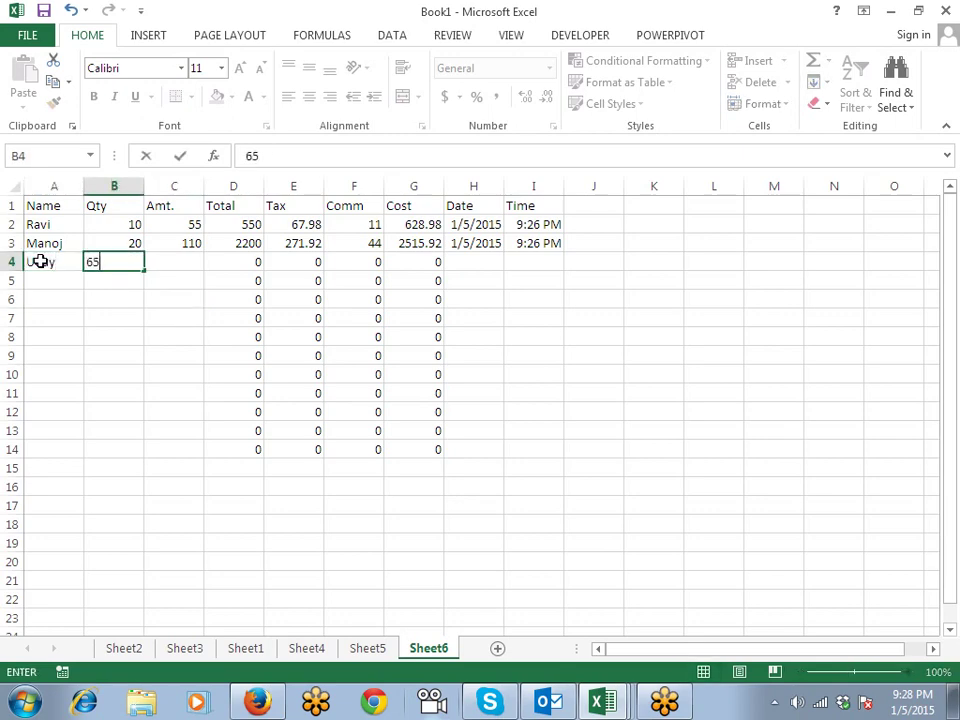
pyautogui.press('Tab')
pyautogui.write('7')
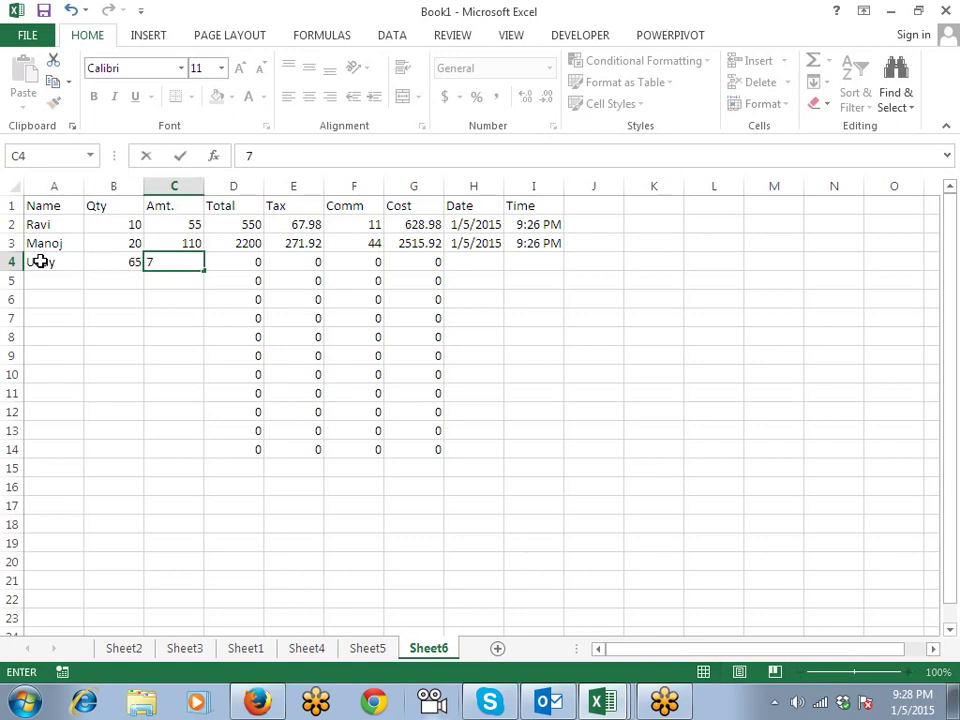
pyautogui.write('4')
pyautogui.press('Tab')
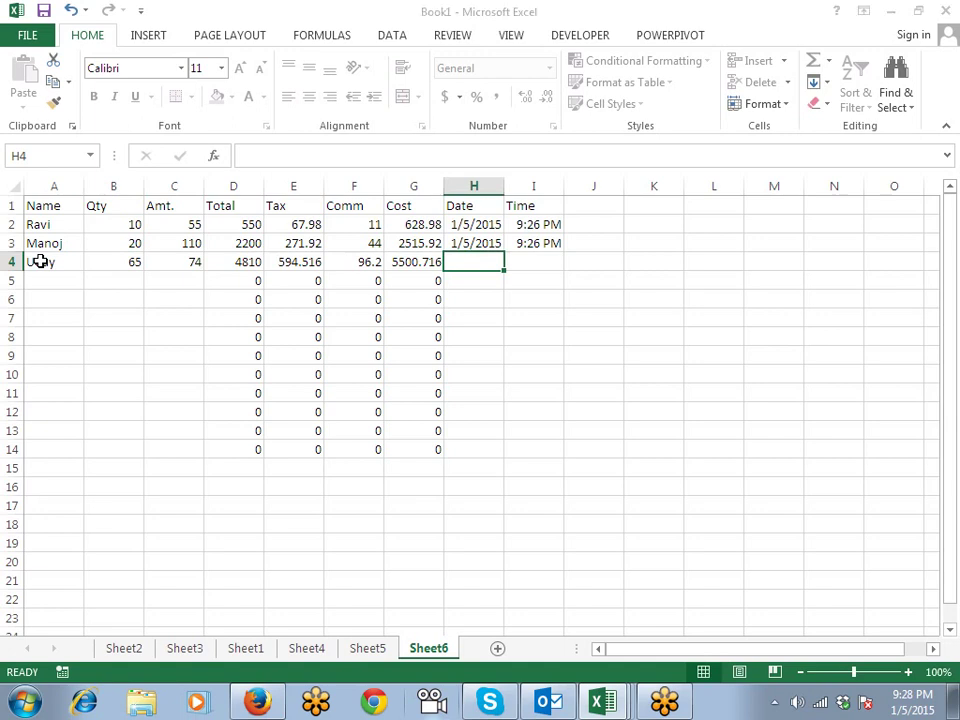
# Fill H4 with today's date and I4 with the current time, 9:29 PM.
pyautogui.hotkey('ctrl', ';')
pyautogui.press('Tab')
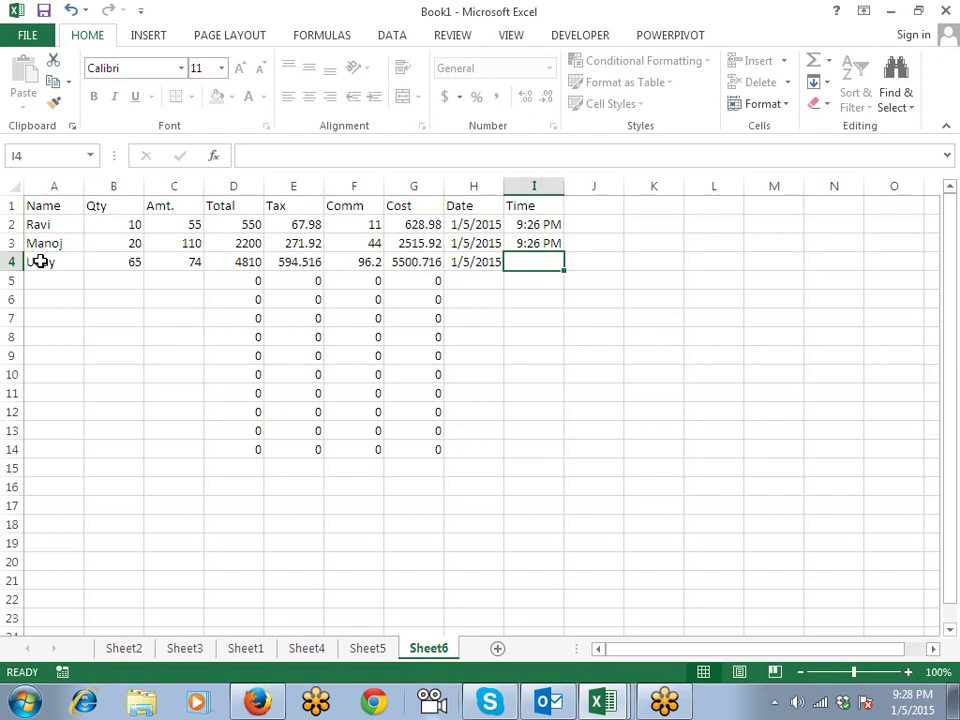
pyautogui.hotkey('ctrl', 'shift', ';')
pyautogui.press('Return')
pyautogui.hotkey('ctrl', 'shift', ';')
pyautogui.hotkey('ctrl', 'Return')
pyautogui.press('Tab')
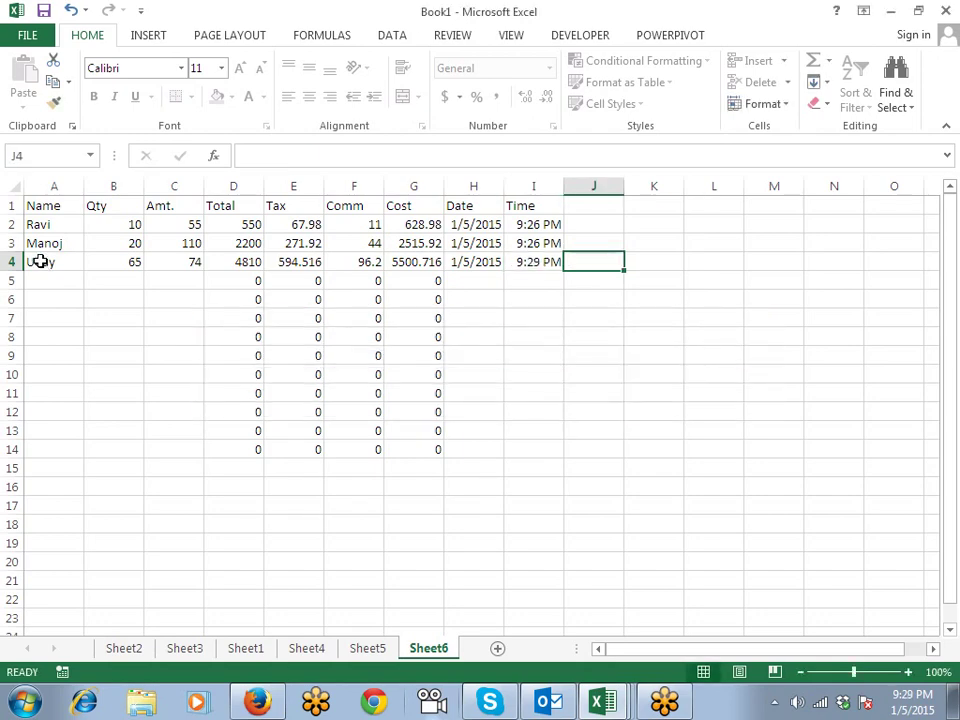
# Check that arrow-key movement along row 4 skips the locked columns D–G.
pyautogui.press('Left')
pyautogui.press('Left')
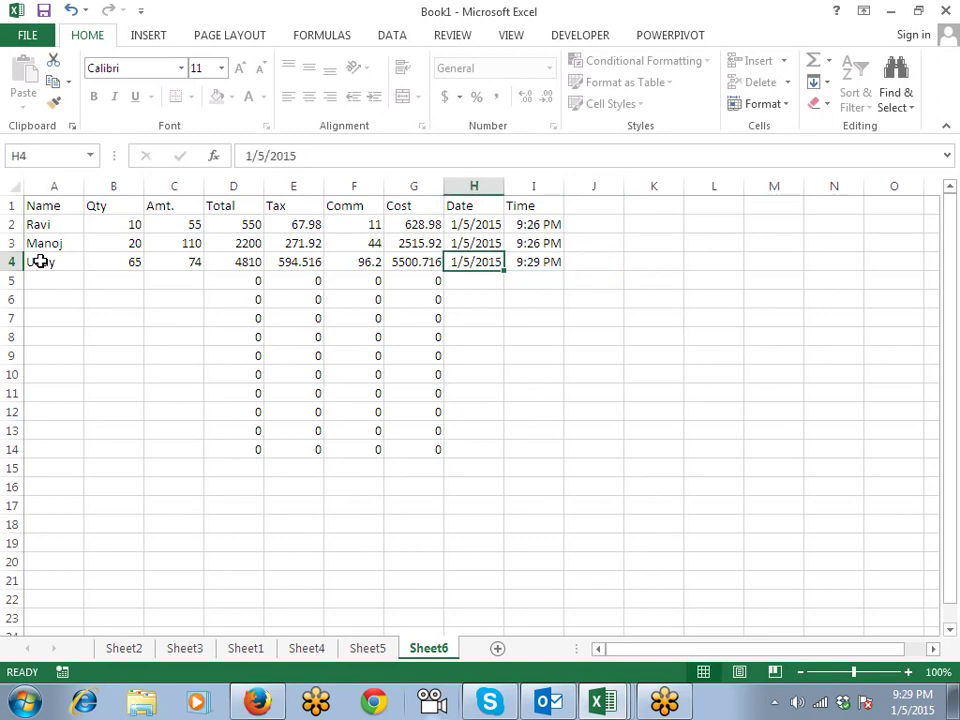
pyautogui.press('Left')
pyautogui.press('Right')
pyautogui.press('Left')
pyautogui.press('Right')
pyautogui.press('Left')
pyautogui.press('Right')
pyautogui.press('Left')
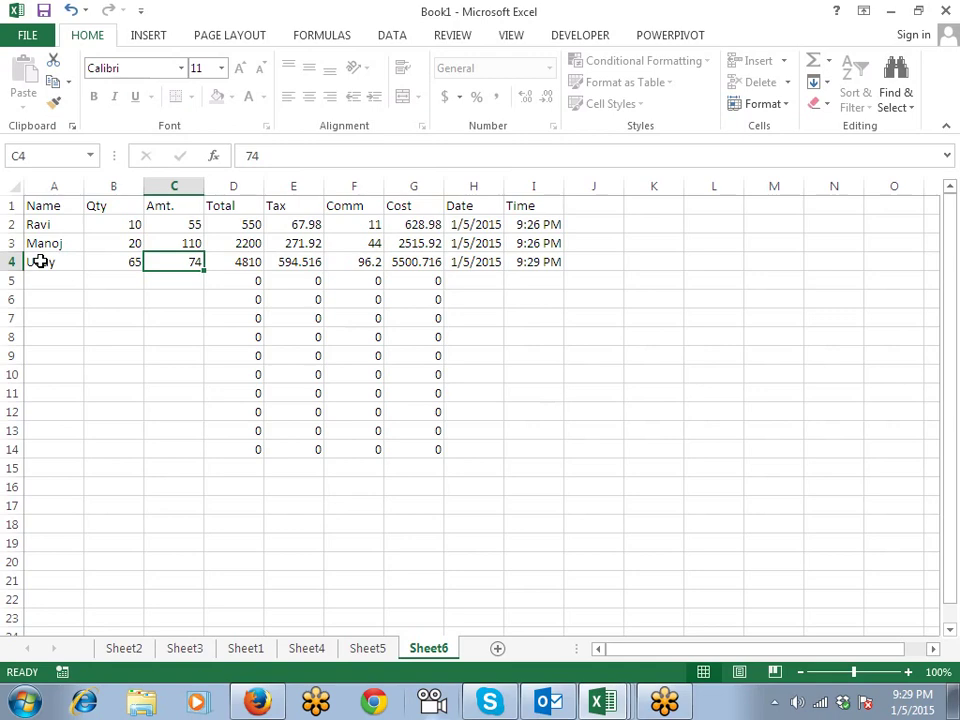
# Send 'hi' to Everyone in the GoToMeeting chat, then collapse chat and expand Attendees.
pyautogui.click(664, 702)
pyautogui.moveTo(490, 700)
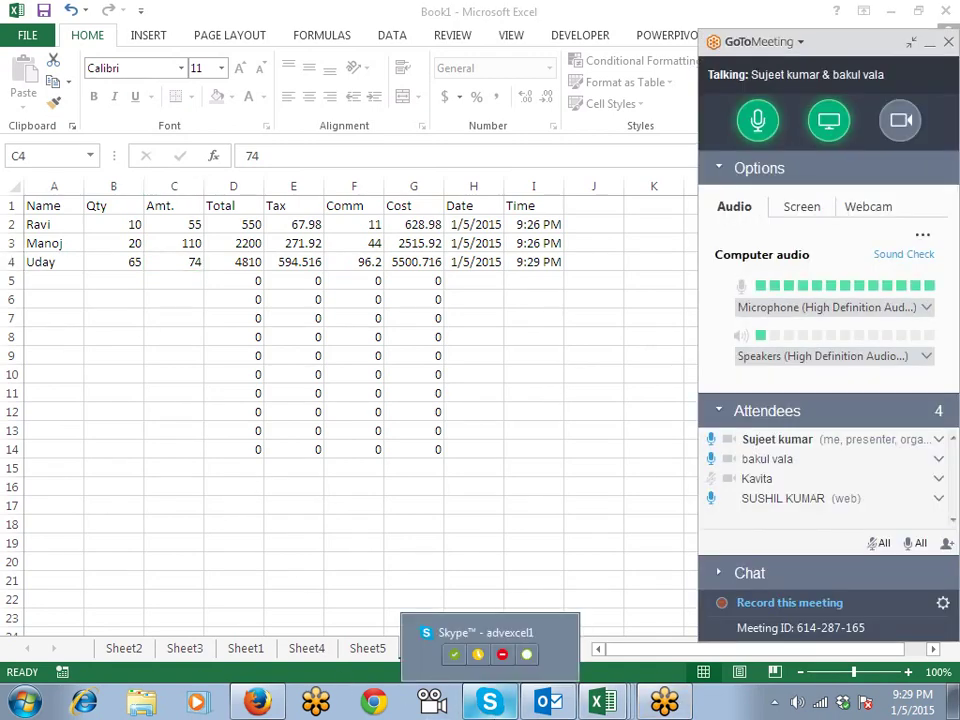
pyautogui.click(744, 636)
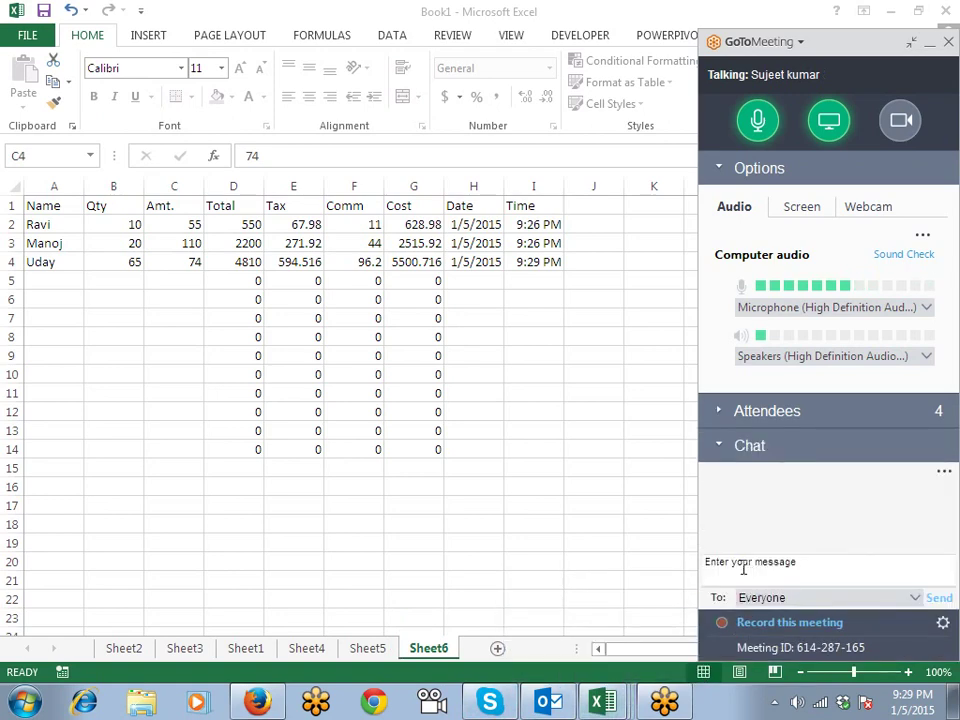
pyautogui.click(743, 567)
pyautogui.write('h')
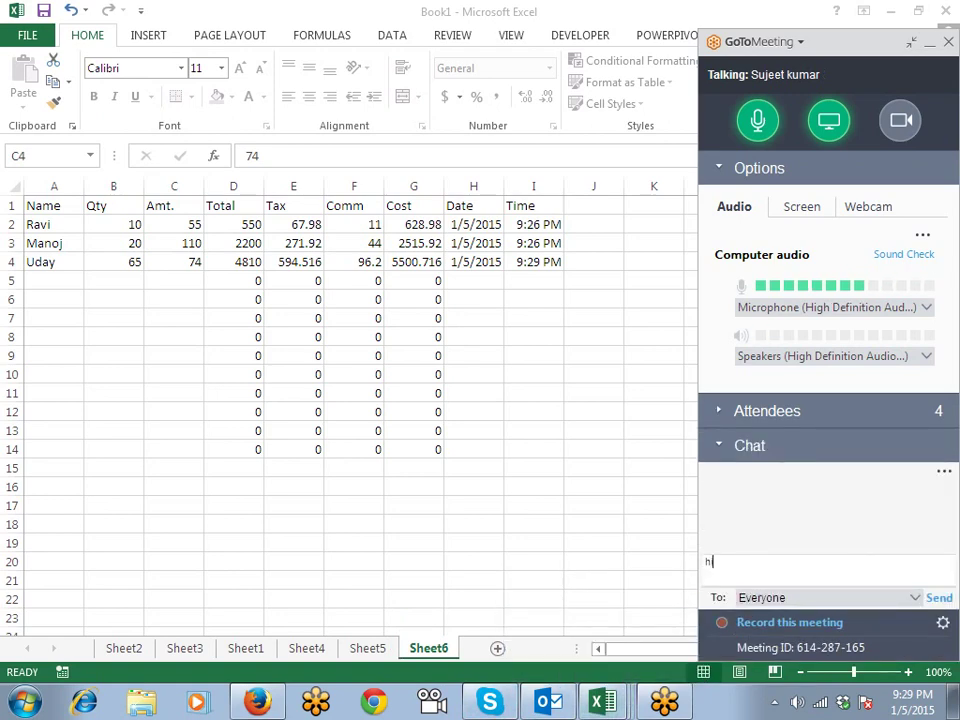
pyautogui.write('i')
pyautogui.press('Return')
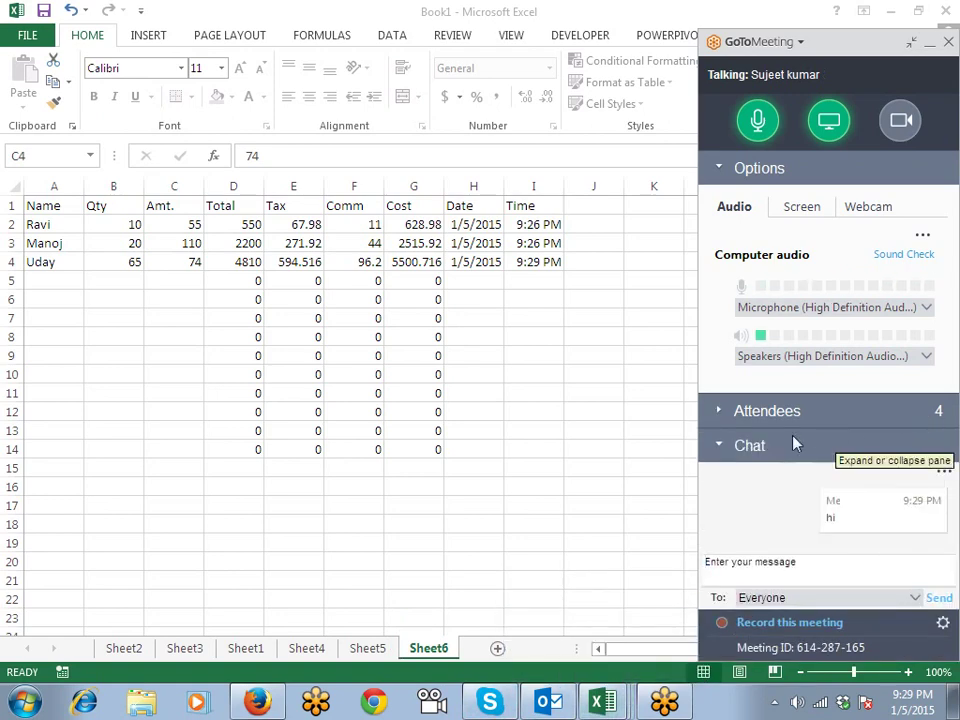
pyautogui.click(745, 445)
pyautogui.click(740, 411)
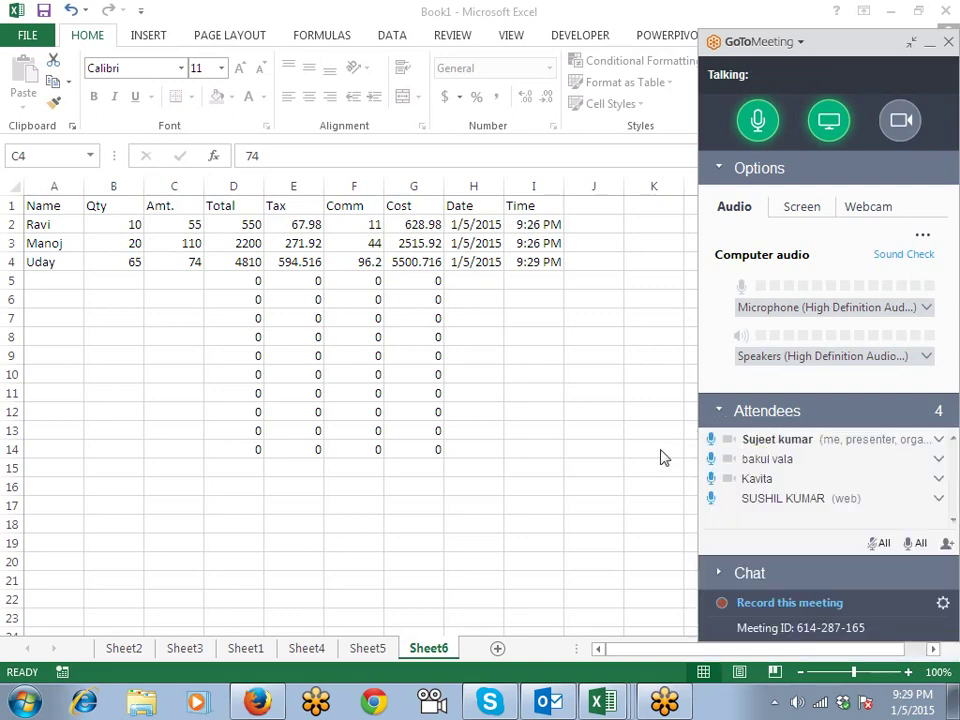
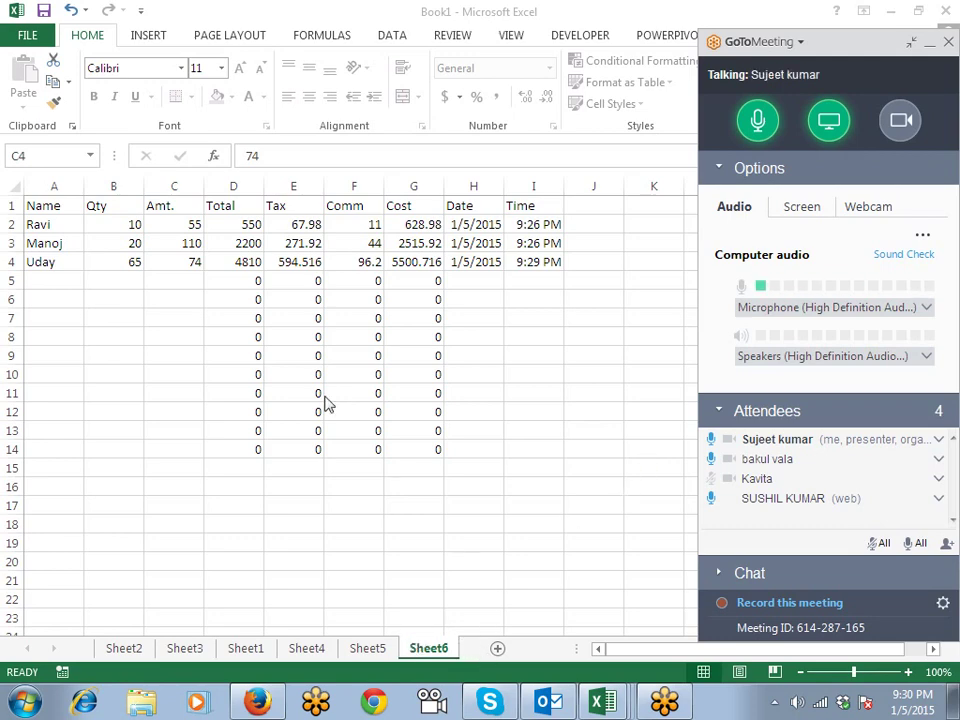
# Copy the Name/Qty/Amt. table A1:I6 from Sheet6 into a new Sheet7.
pyautogui.moveTo(60, 207)
pyautogui.mouseDown()
pyautogui.moveTo(466, 268)
pyautogui.moveTo(544, 291)
pyautogui.mouseUp()
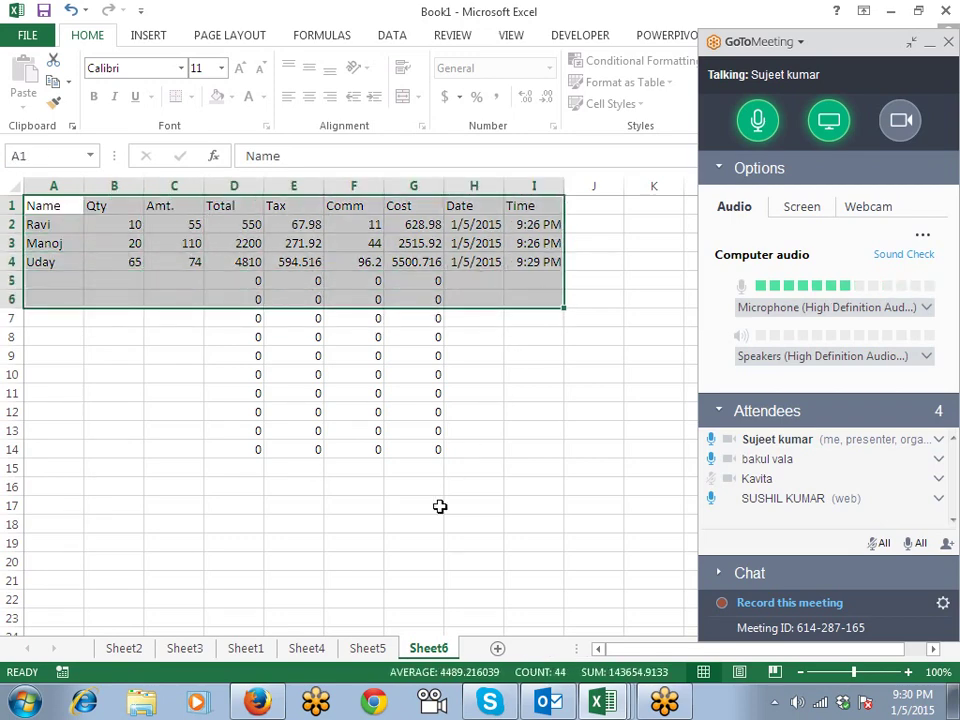
pyautogui.hotkey('ctrl', 'c')
pyautogui.click(497, 648)
pyautogui.hotkey('ctrl', 'v')
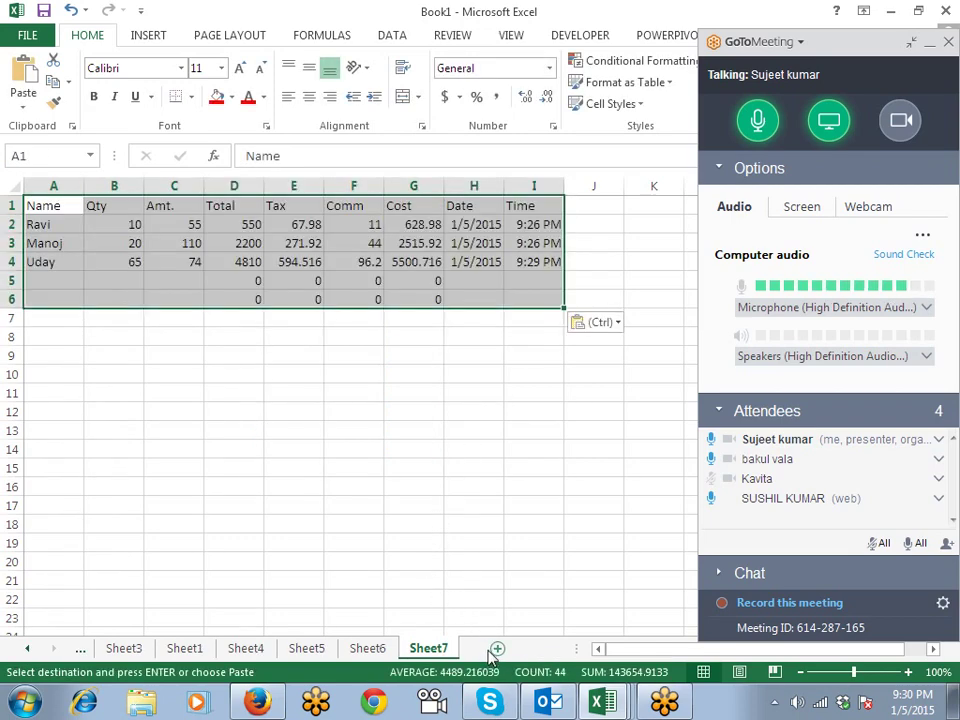
# Check the pasted Comm, Tax, Amt. and Cost formulas, then minimize the GoToMeeting panel.
pyautogui.click(354, 243)
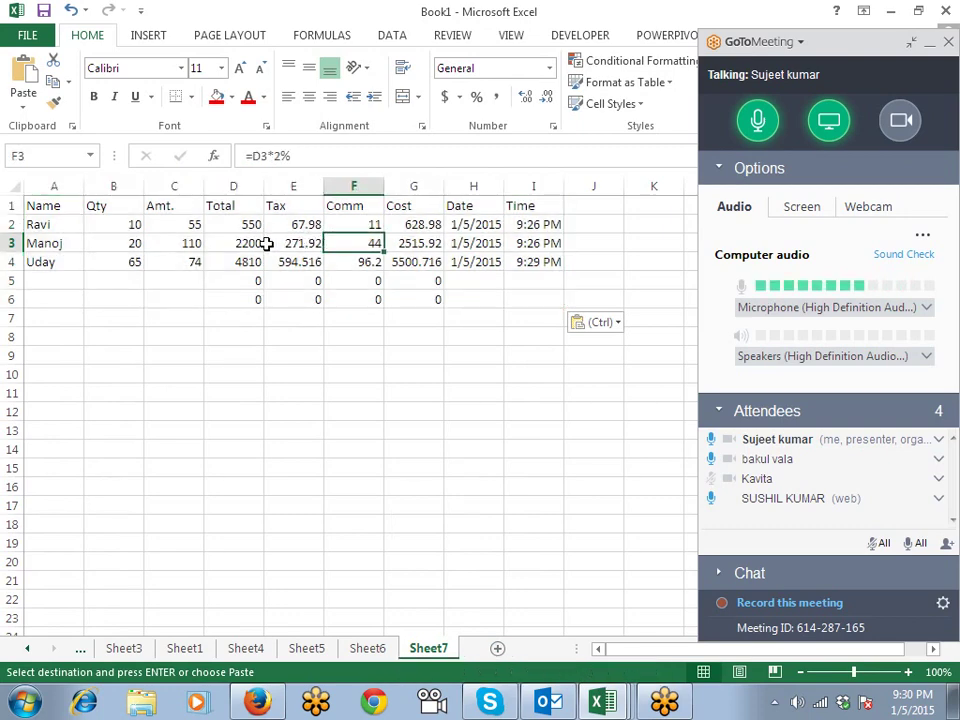
pyautogui.click(267, 243)
pyautogui.click(190, 260)
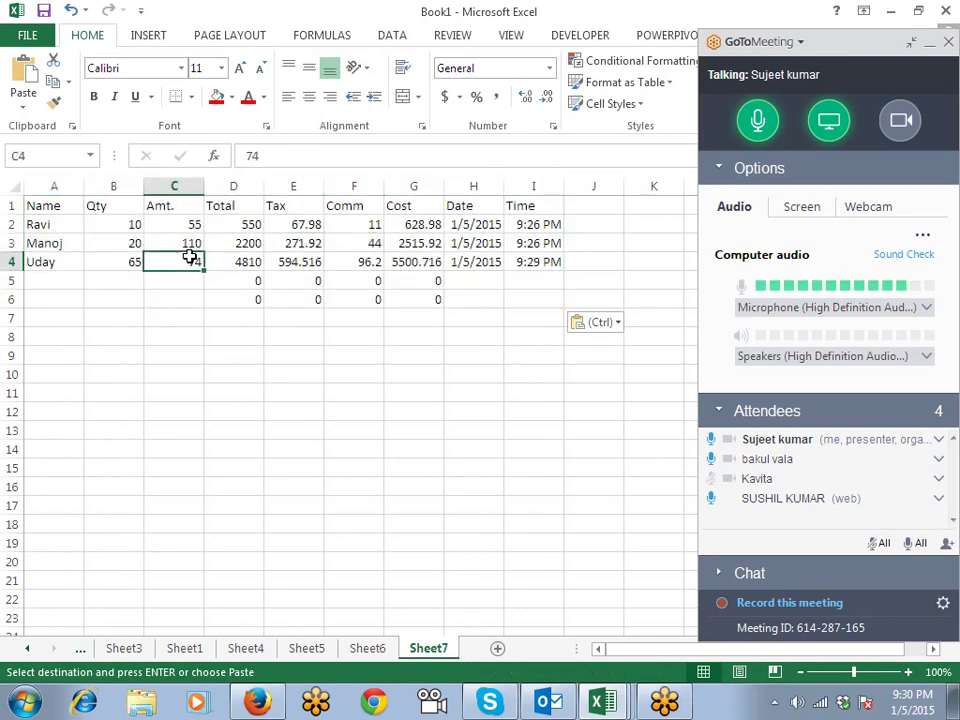
pyautogui.click(236, 258)
pyautogui.click(289, 258)
pyautogui.click(368, 255)
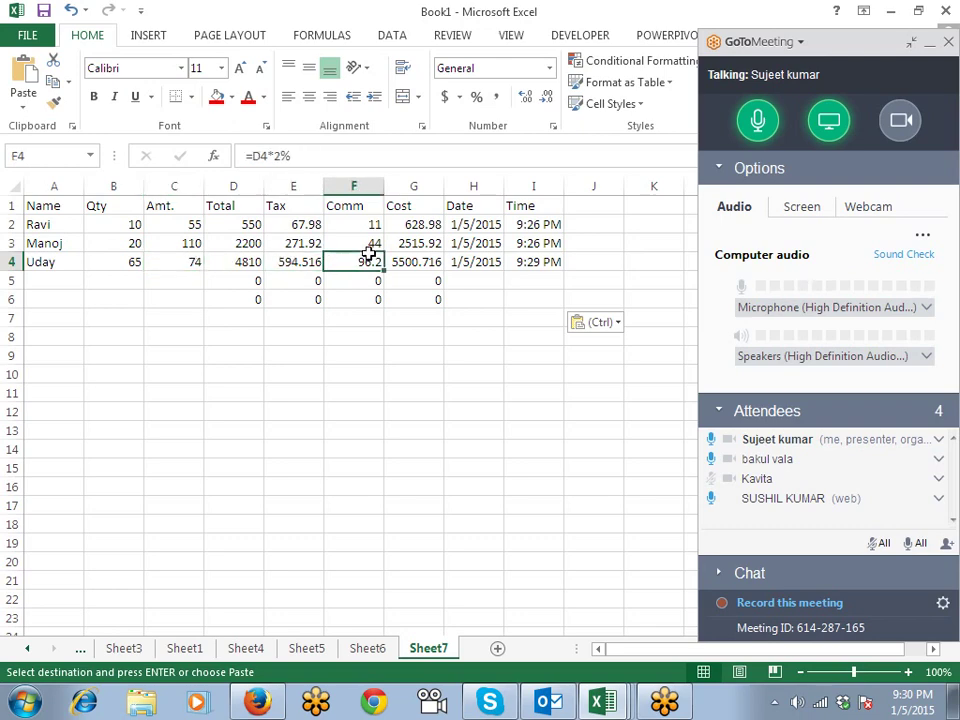
pyautogui.click(420, 254)
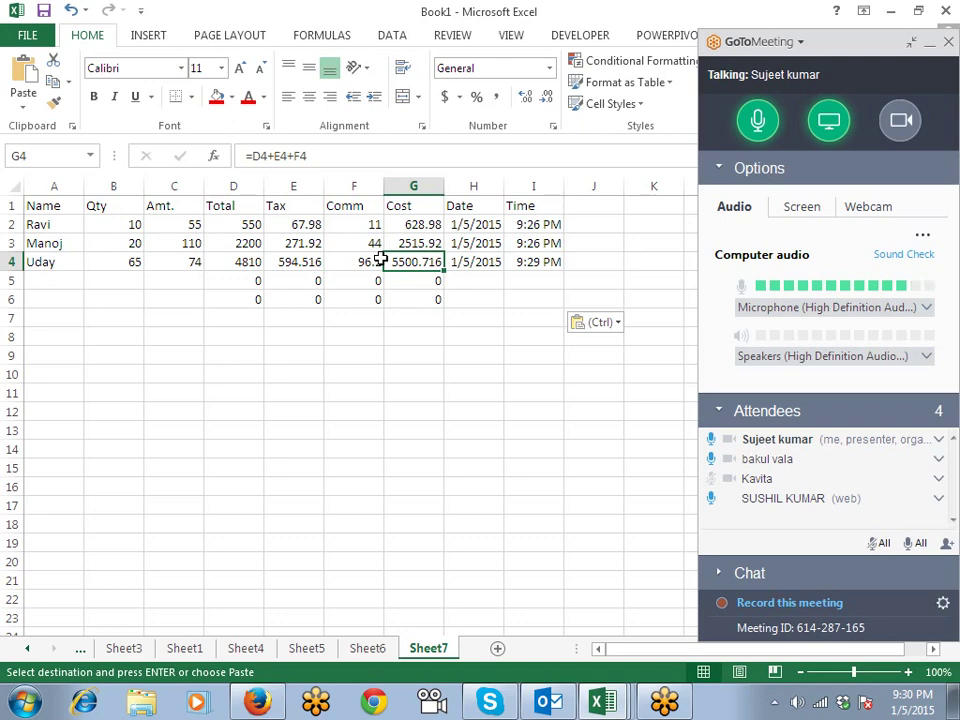
pyautogui.click(930, 50)
pyautogui.click(930, 45)
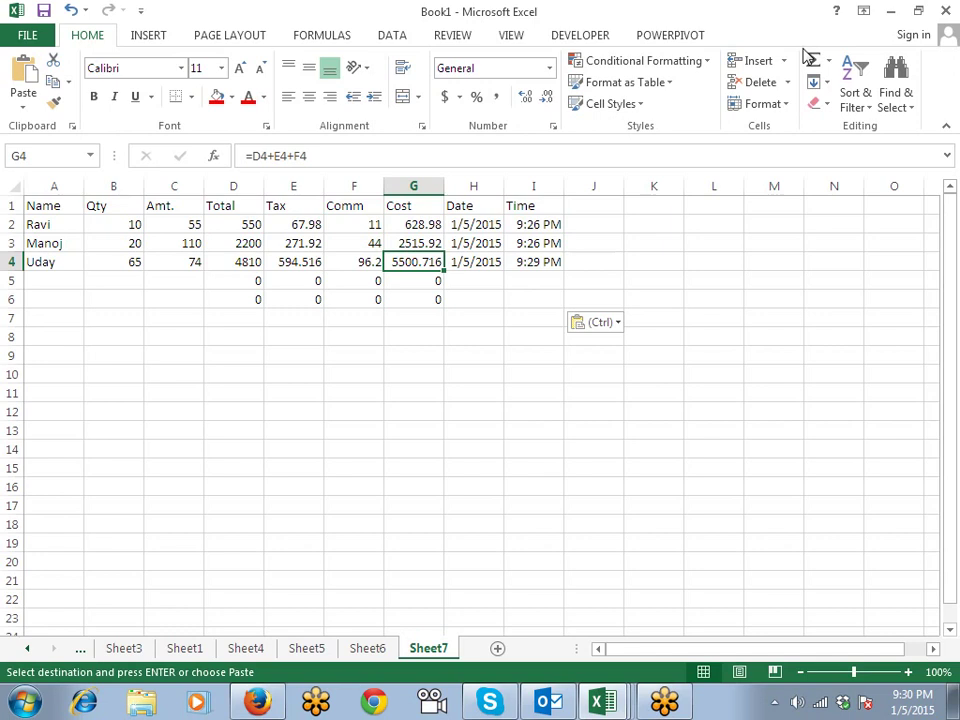
# Set the formula cells D2:G6 on Sheet7 to Hidden under Format Cells > Protection.
pyautogui.click(257, 208)
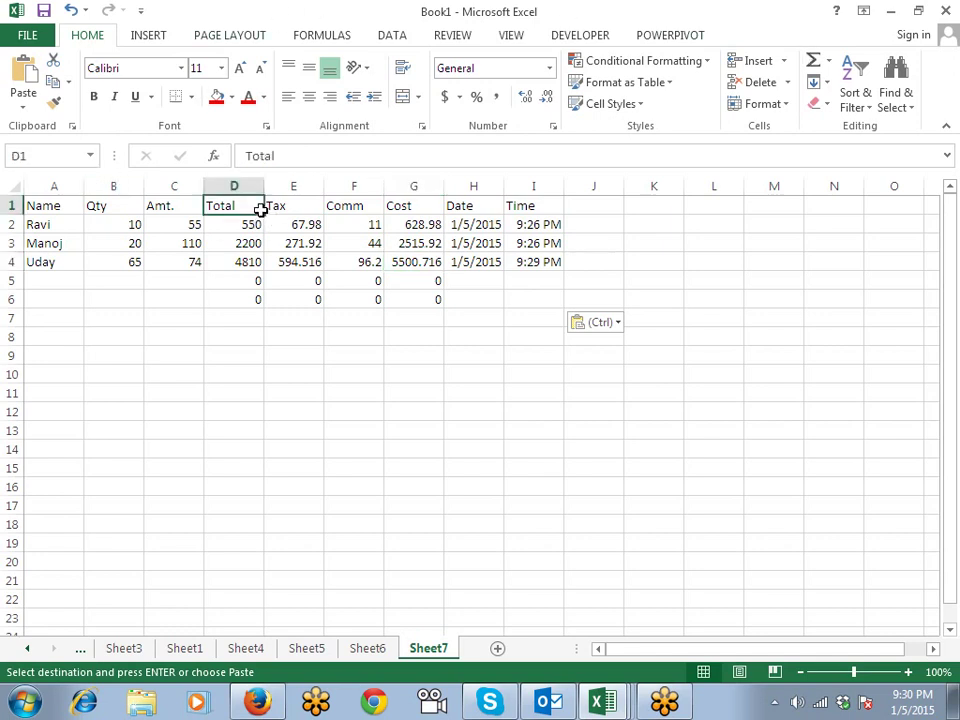
pyautogui.click(251, 223)
pyautogui.moveTo(249, 222); pyautogui.dragTo(403, 298)
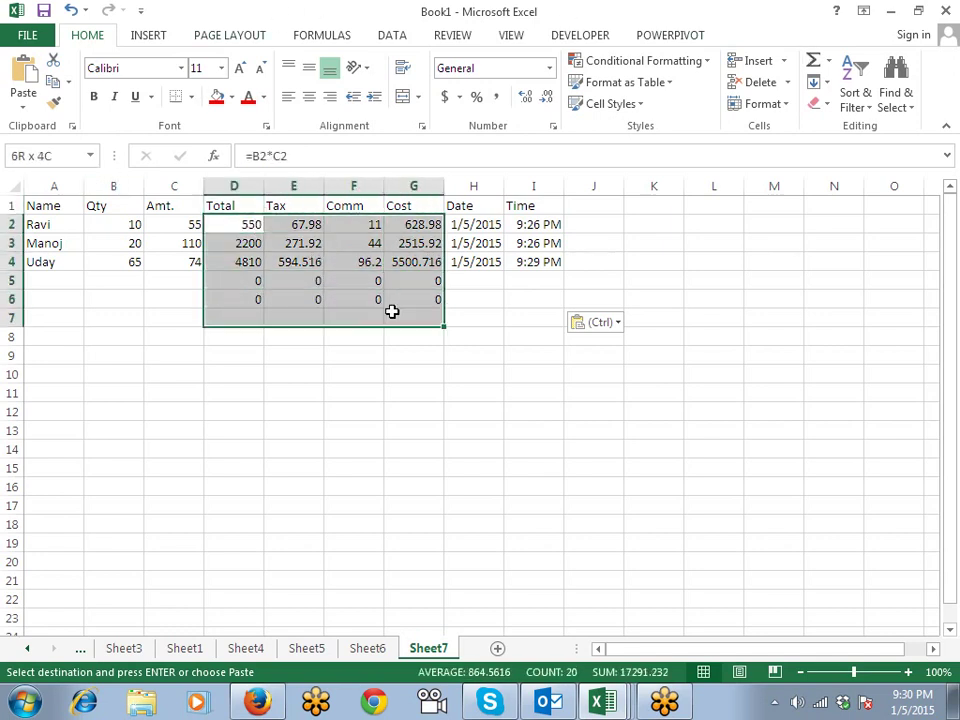
pyautogui.rightClick(360, 254)
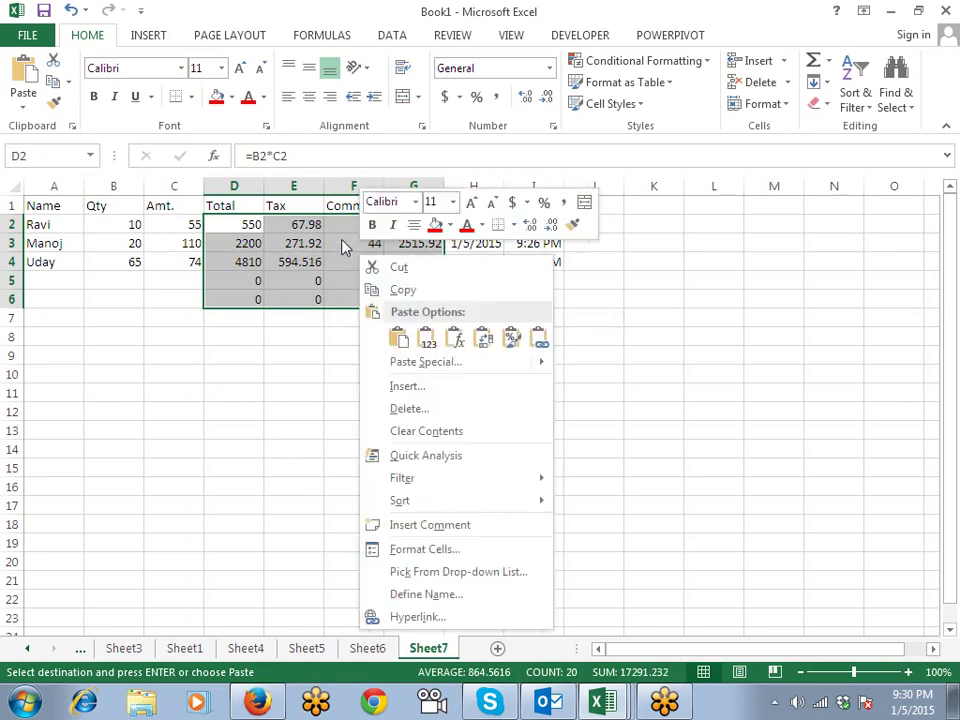
pyautogui.click(428, 550)
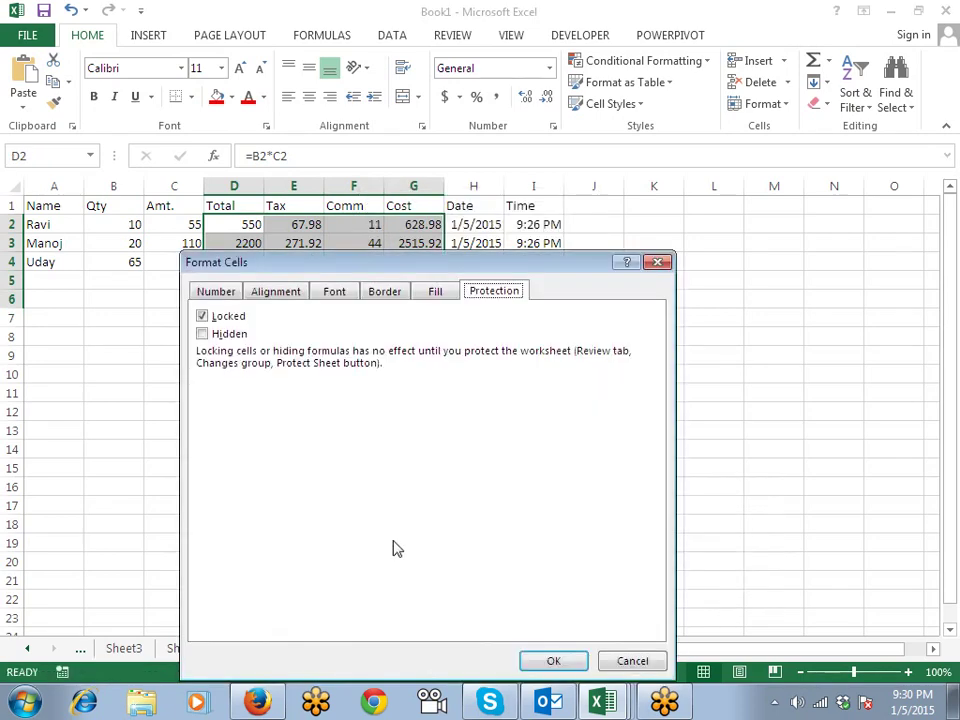
pyautogui.click(211, 336)
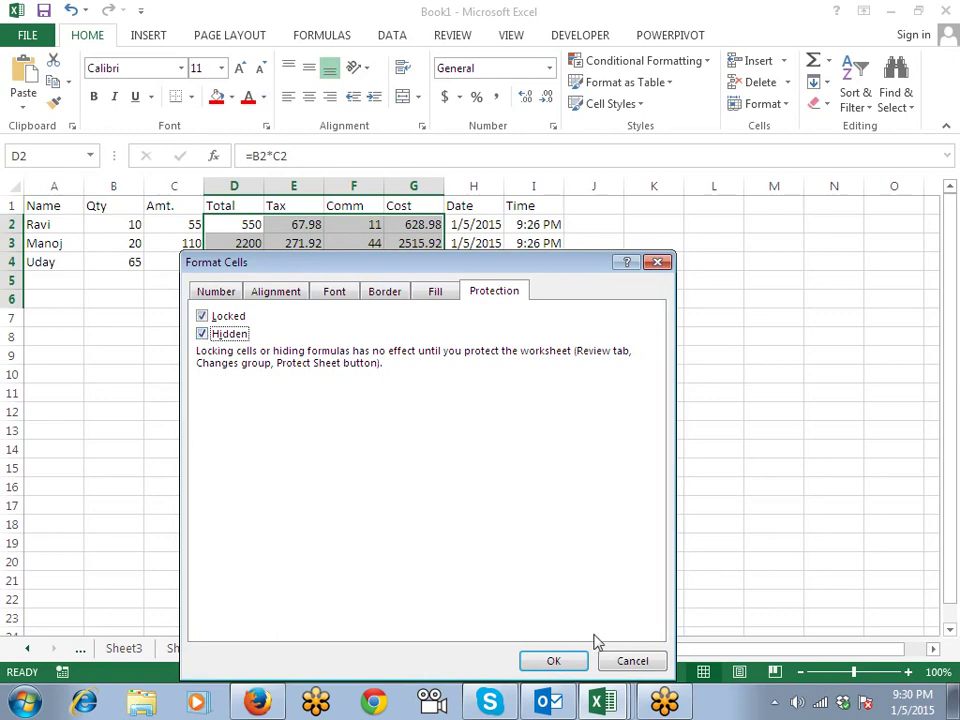
pyautogui.click(556, 659)
# Protect Sheet7 with the default Protect Sheet settings.
pyautogui.rightClick(457, 652)
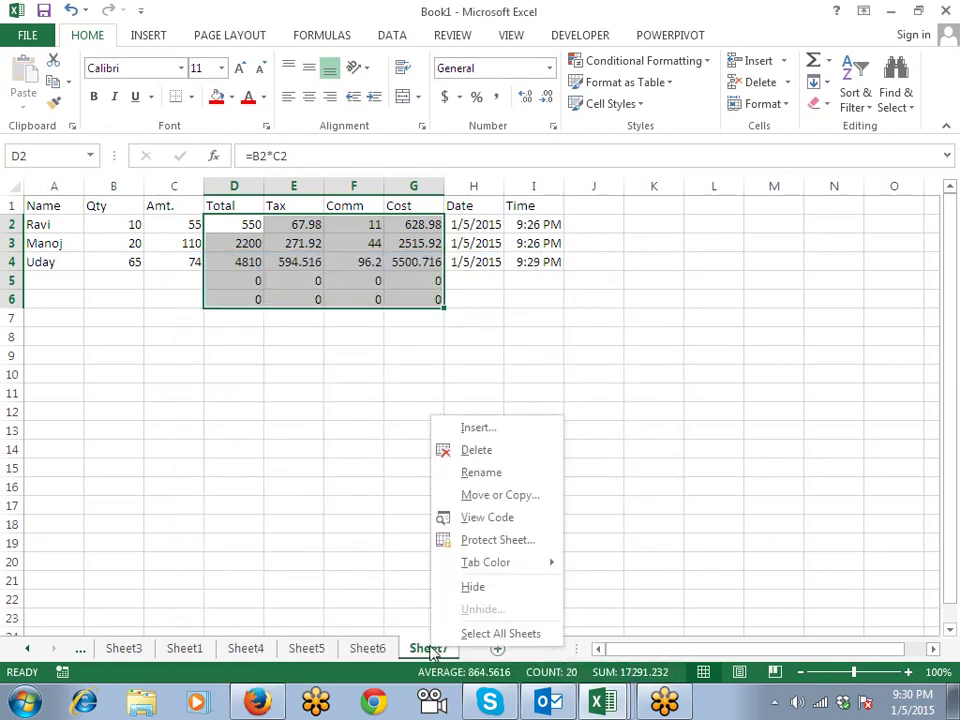
pyautogui.click(452, 540)
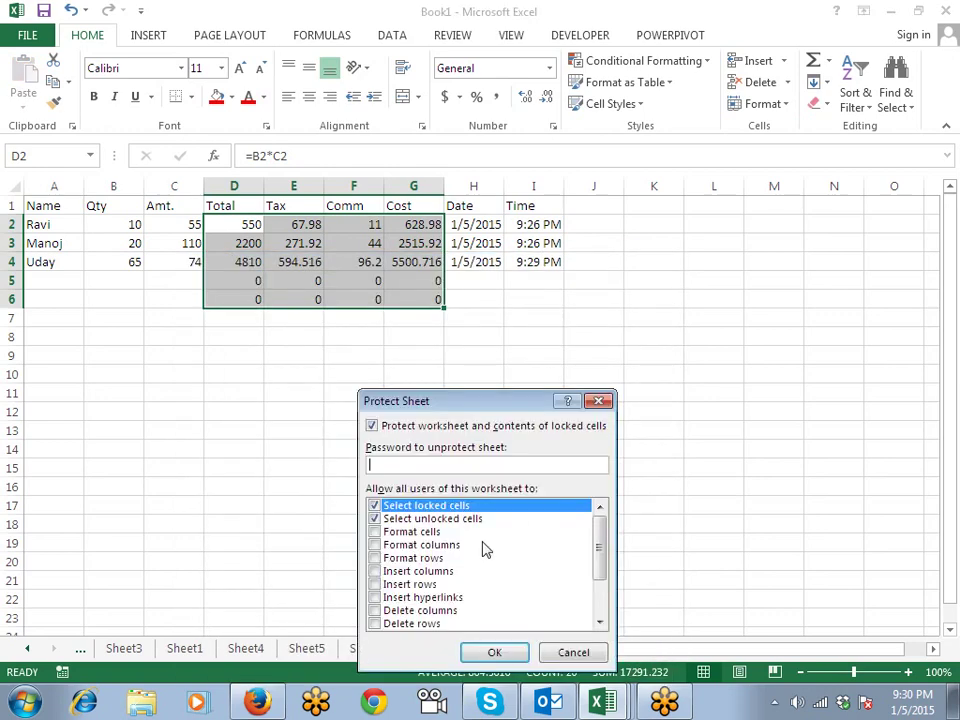
pyautogui.click(496, 652)
pyautogui.click(368, 382)
# Test whether the protected Sheet7 cells C3, D3, E3, G3 and H3 can be edited.
pyautogui.click(174, 246)
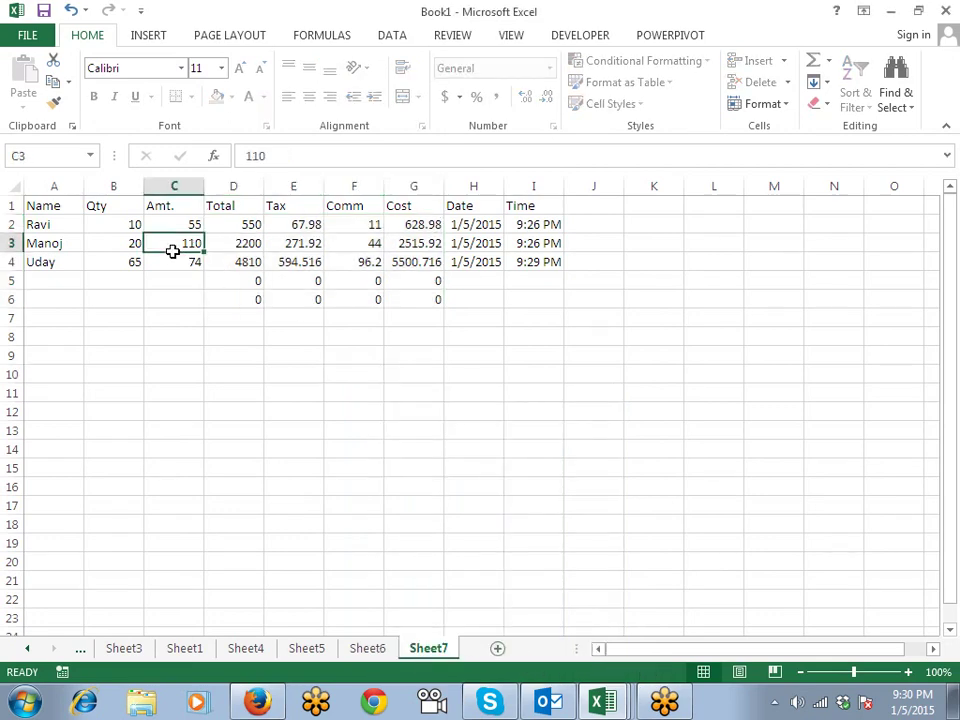
pyautogui.doubleClick(270, 157)
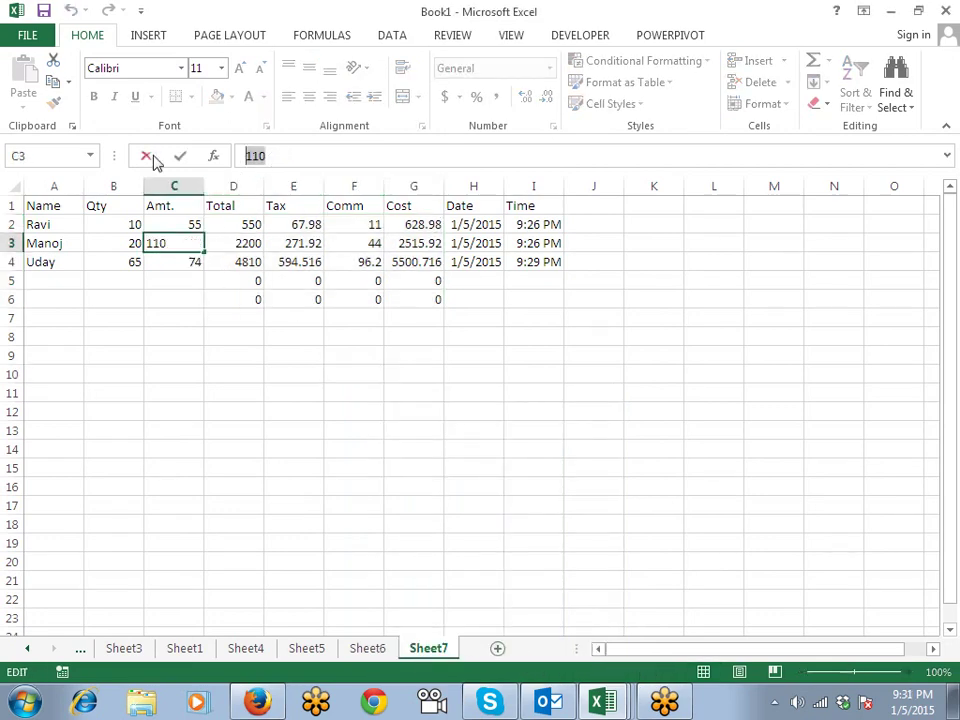
pyautogui.press('Escape')
pyautogui.click(253, 243)
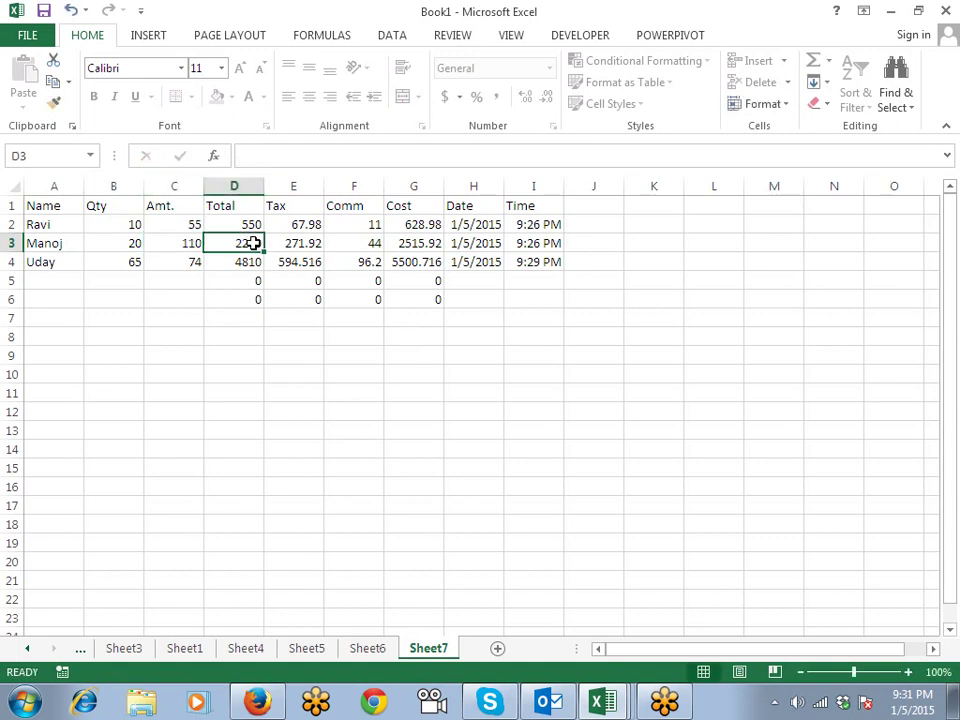
pyautogui.click(290, 245)
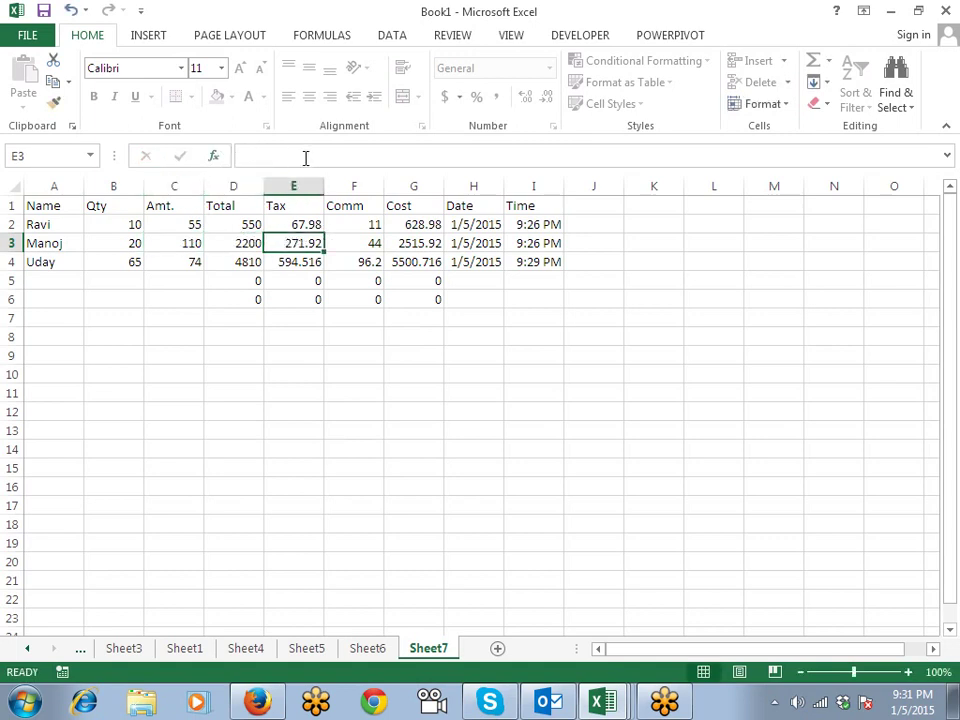
pyautogui.click(396, 244)
pyautogui.click(470, 243)
# Copy A1:G4 into a new Sheet8 and open Comm cell F4 for editing.
pyautogui.moveTo(50, 205); pyautogui.dragTo(455, 262)
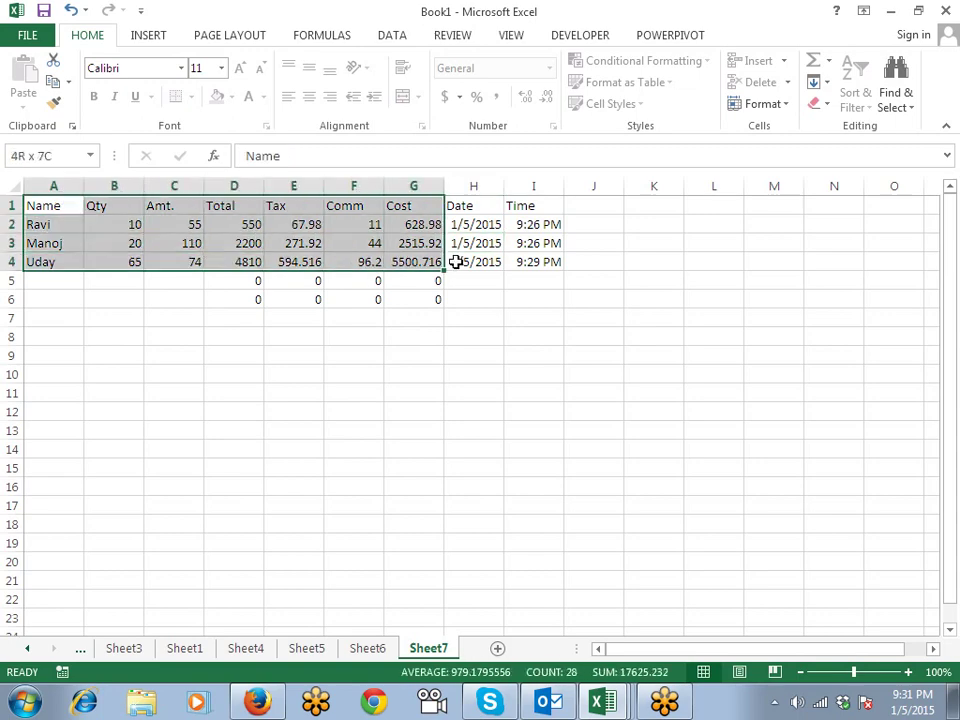
pyautogui.hotkey('ctrl', 'c')
pyautogui.click(494, 648)
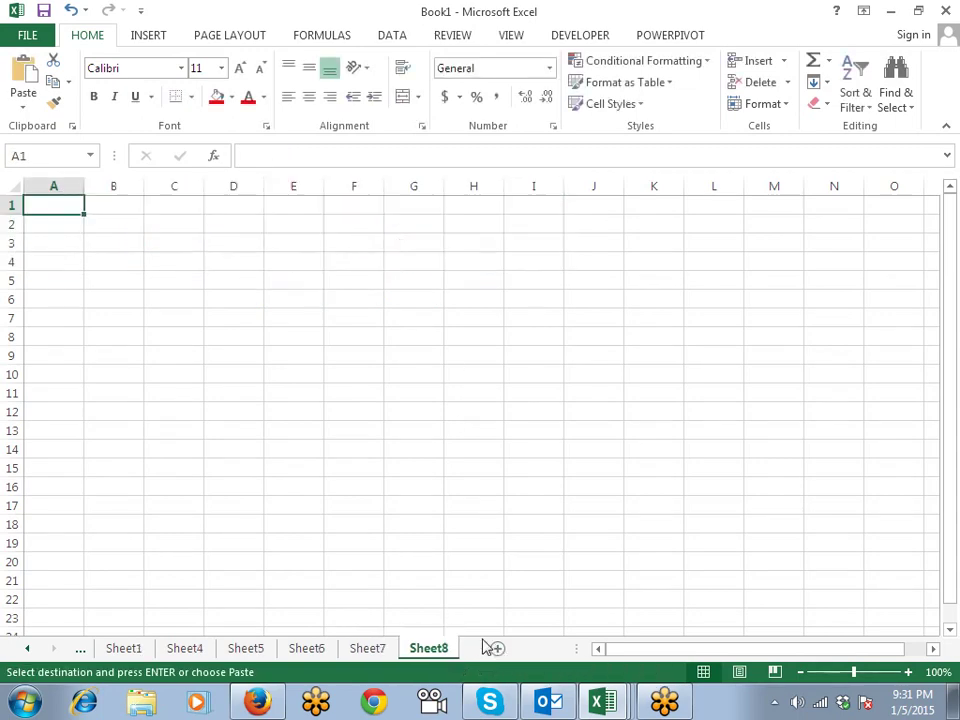
pyautogui.hotkey('ctrl', 'v')
pyautogui.click(293, 243)
pyautogui.click(353, 262)
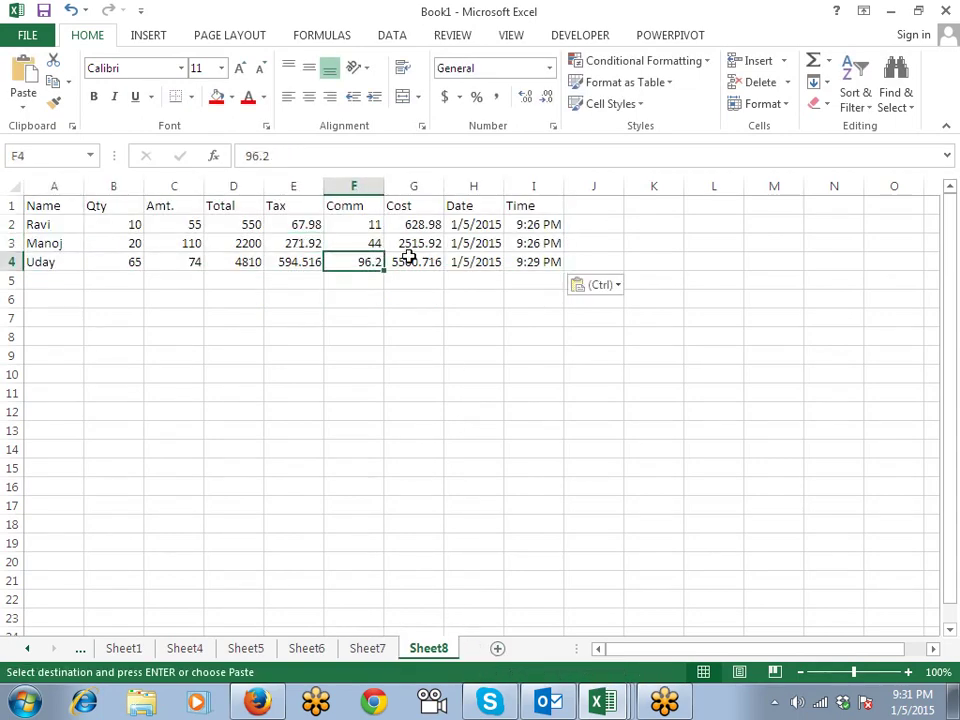
pyautogui.doubleClick(252, 155)
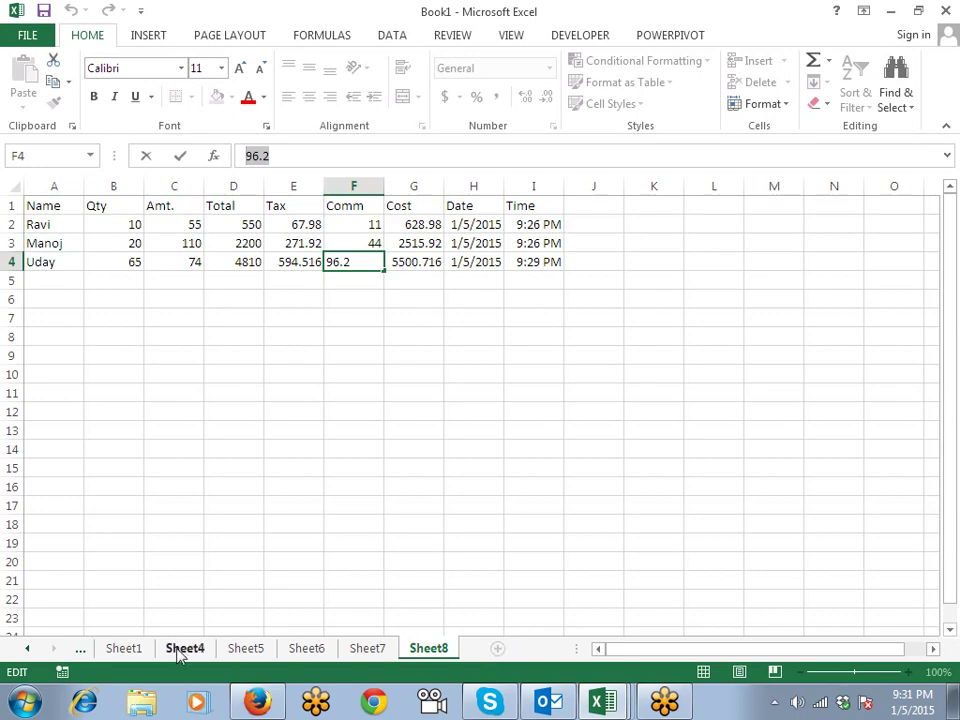
# On Sheet1, type d into cells D10 and F9 of the yellow block.
pyautogui.click(124, 648)
pyautogui.click(255, 374)
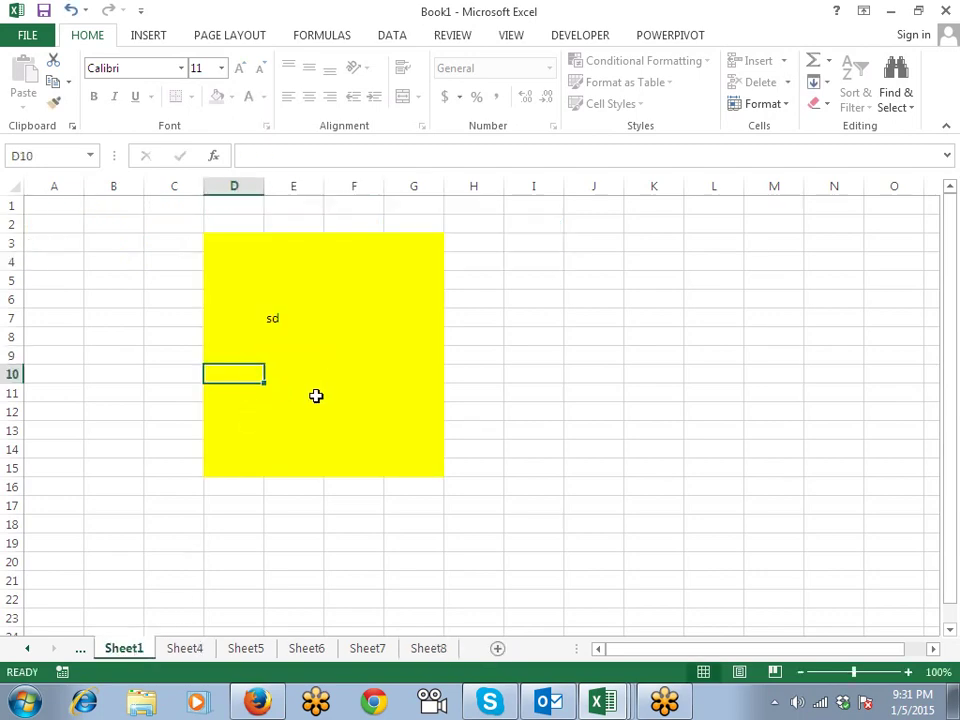
pyautogui.write('d')
pyautogui.click(344, 358)
pyautogui.write('d')
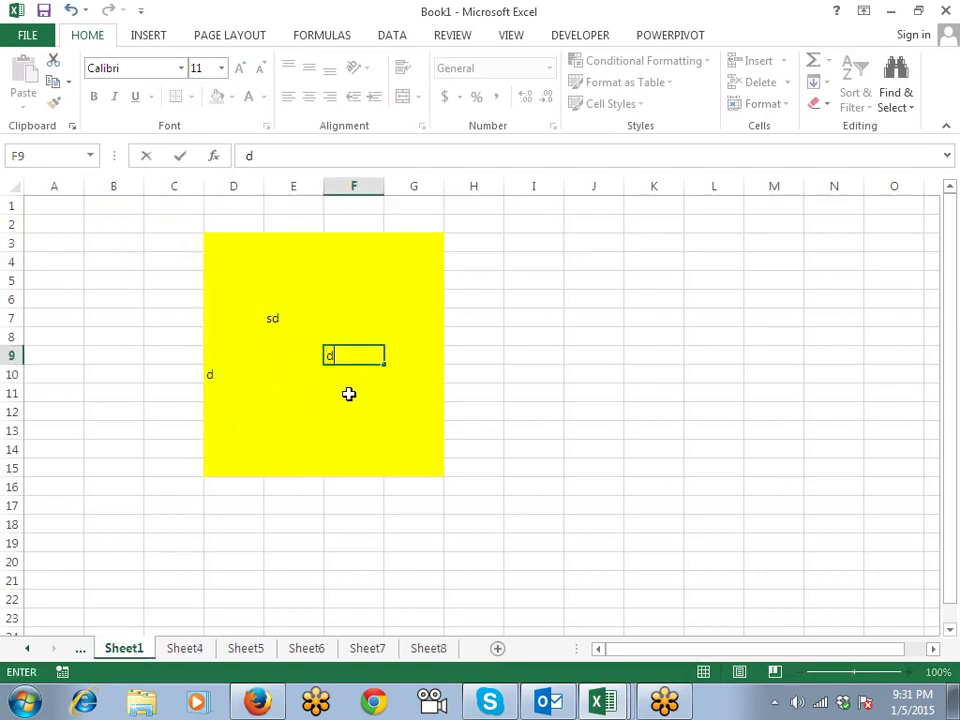
pyautogui.click(349, 394)
# Select the yellow block D3:G15, then add a new blank Sheet9 after Sheet8.
pyautogui.click(424, 523)
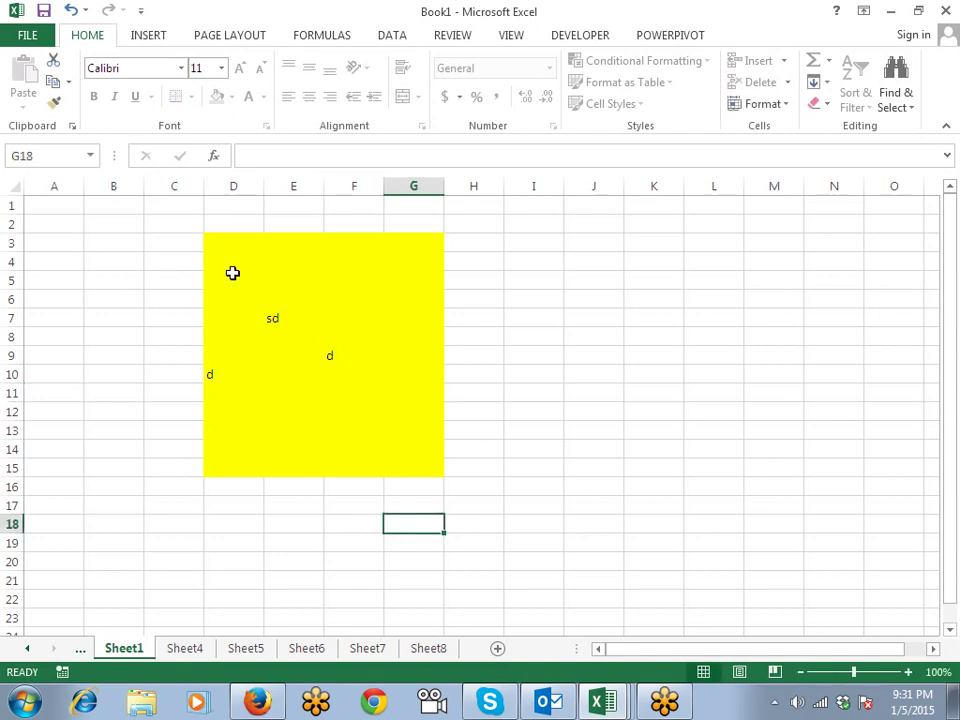
pyautogui.click(228, 244)
pyautogui.moveTo(234, 243); pyautogui.dragTo(407, 469)
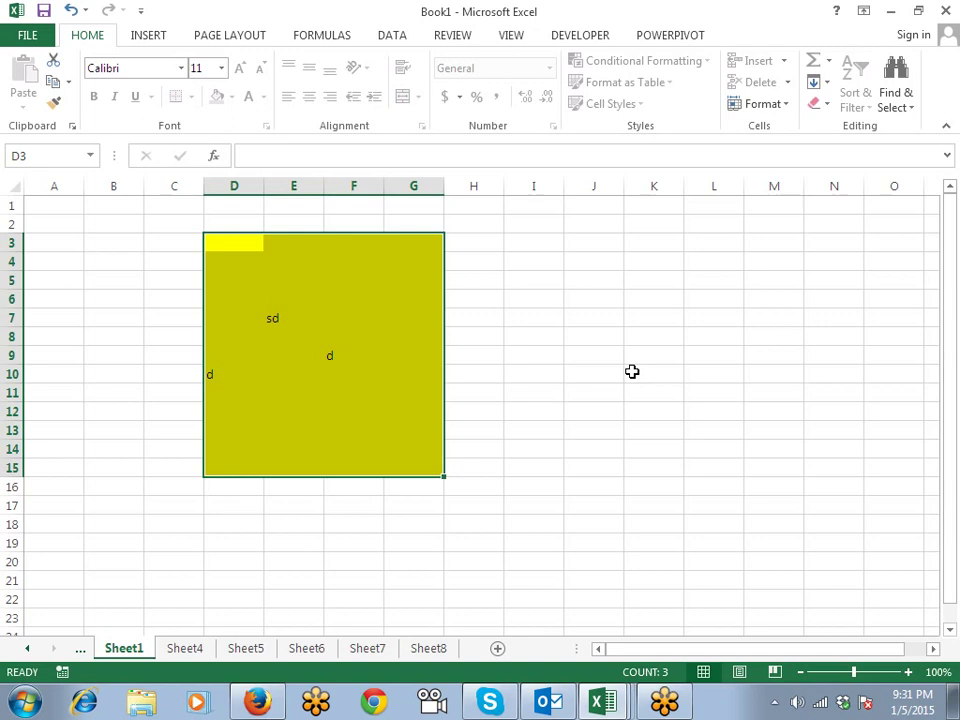
pyautogui.click(446, 652)
pyautogui.click(497, 648)
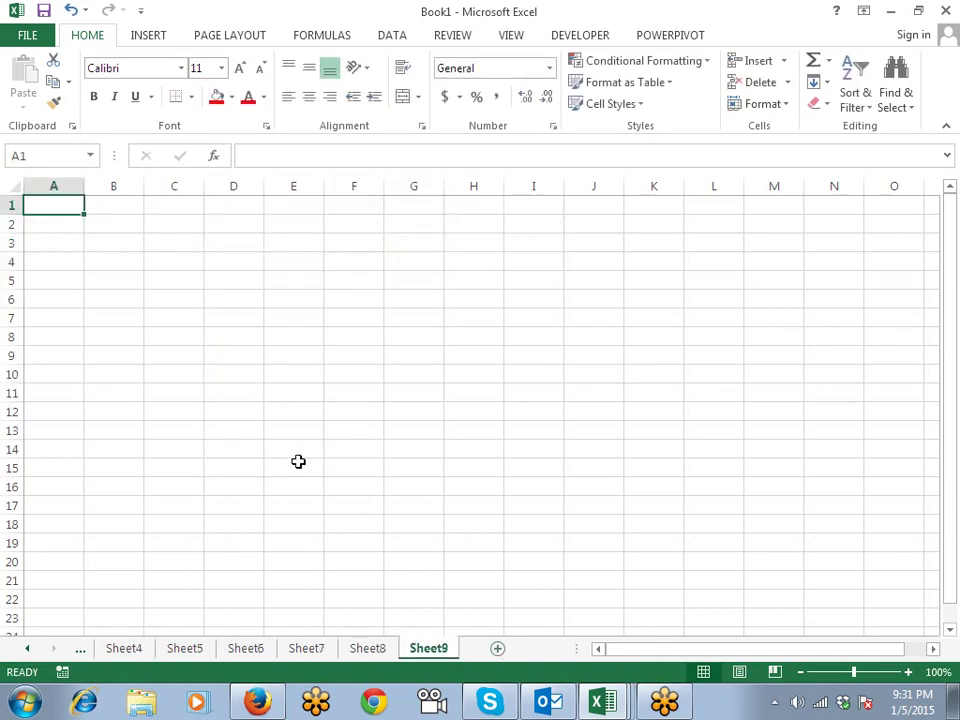
# Fill B2:E12 red and I2:L12 yellow on Sheet9, then reselect the red block.
pyautogui.moveTo(114, 224); pyautogui.dragTo(311, 415)
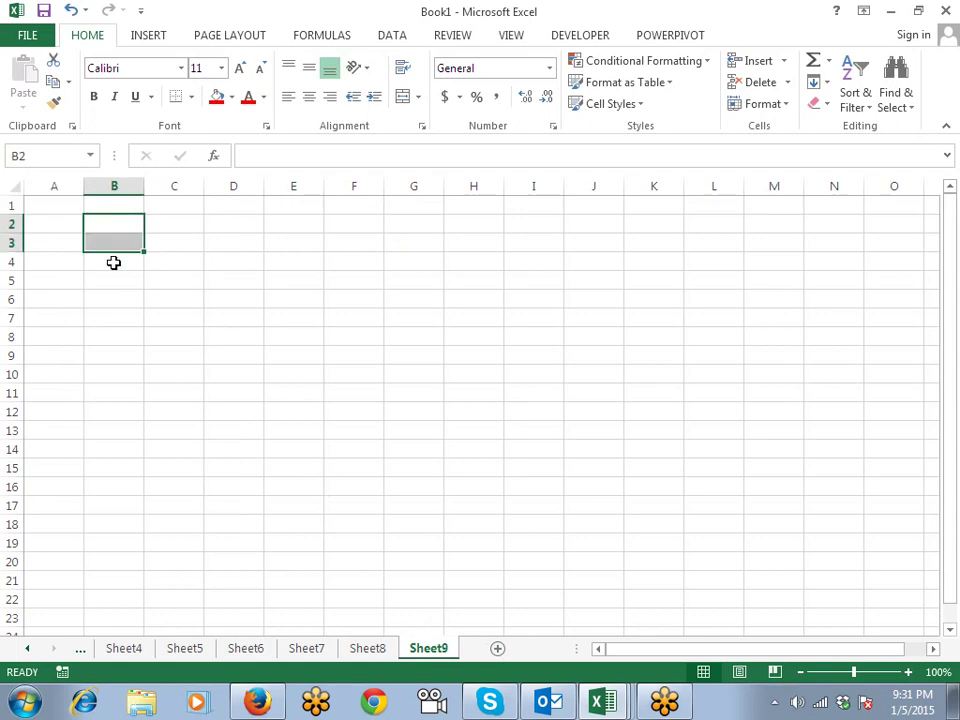
pyautogui.click(217, 97)
pyautogui.moveTo(534, 224)
pyautogui.mouseDown()
pyautogui.moveTo(645, 341)
pyautogui.moveTo(731, 405)
pyautogui.mouseUp()
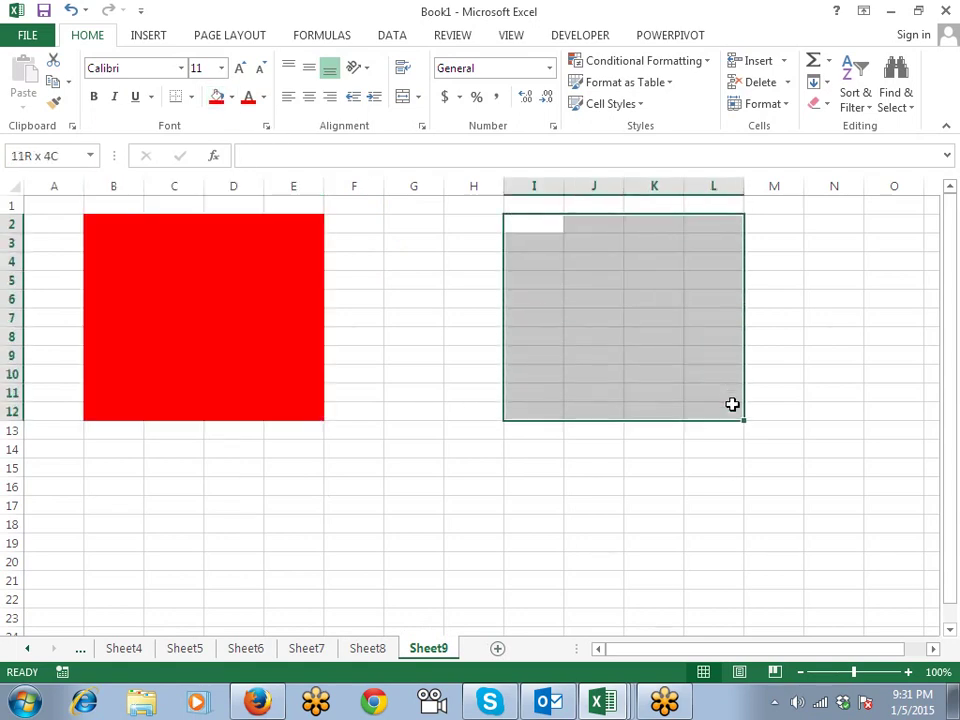
pyautogui.click(231, 97)
pyautogui.click(258, 243)
pyautogui.click(430, 317)
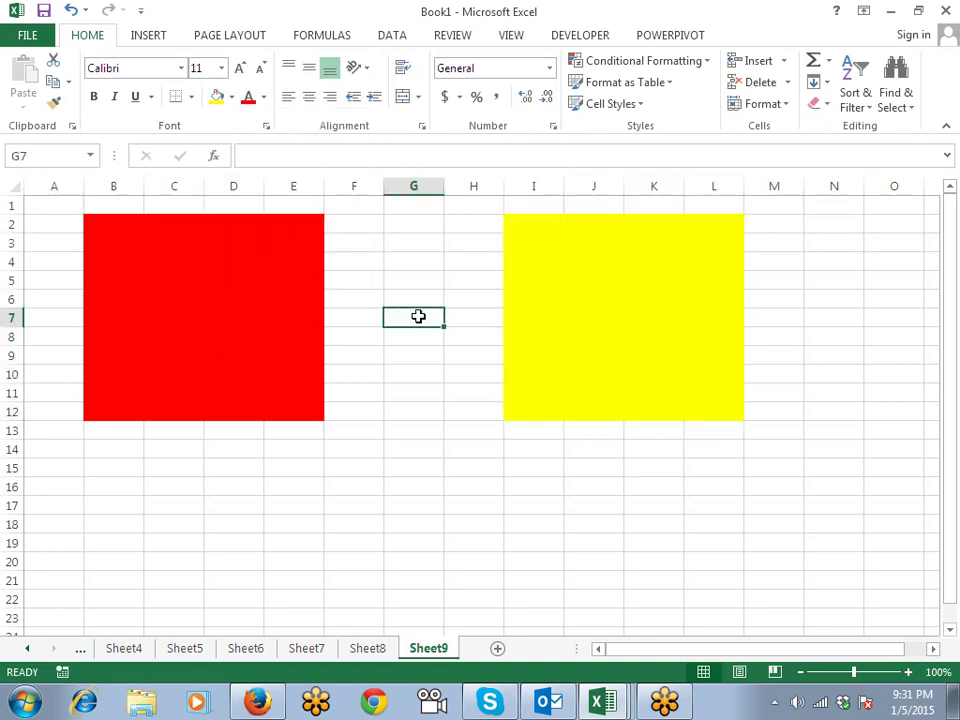
pyautogui.moveTo(103, 223); pyautogui.dragTo(286, 420)
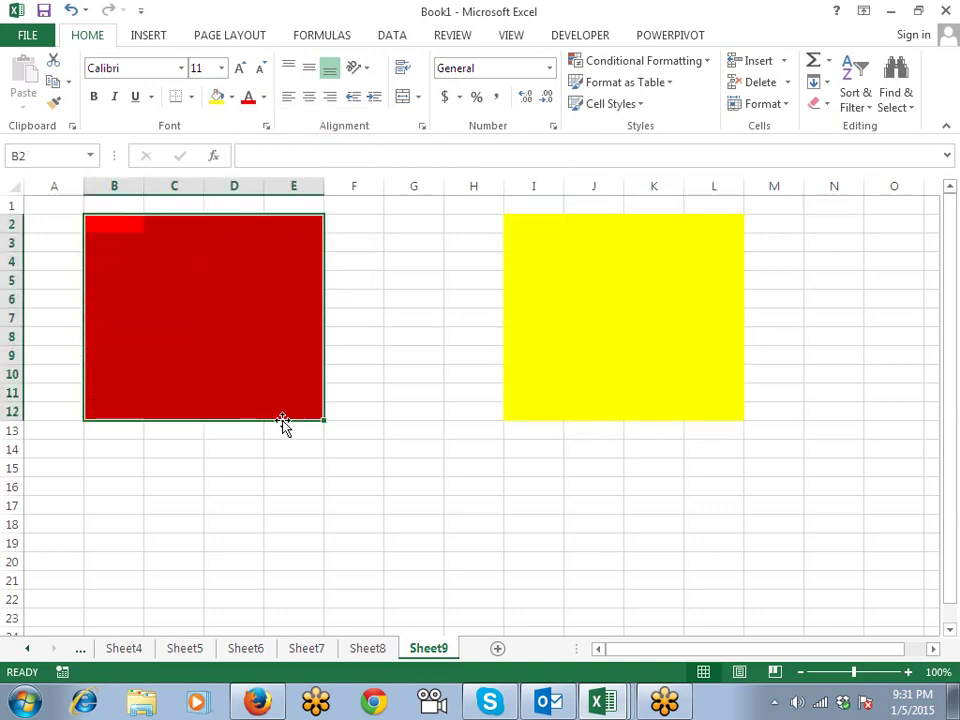
# Create password-protected editable range Range1 for B2:E12 via Review > Allow Users to Edit Ranges.
pyautogui.click(437, 38)
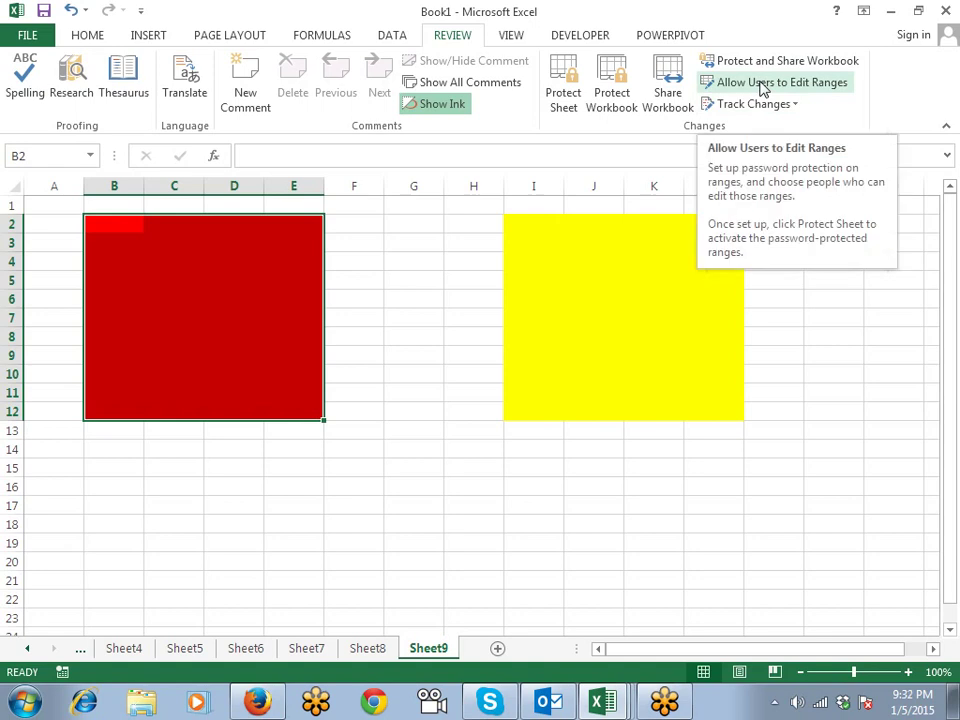
pyautogui.click(763, 88)
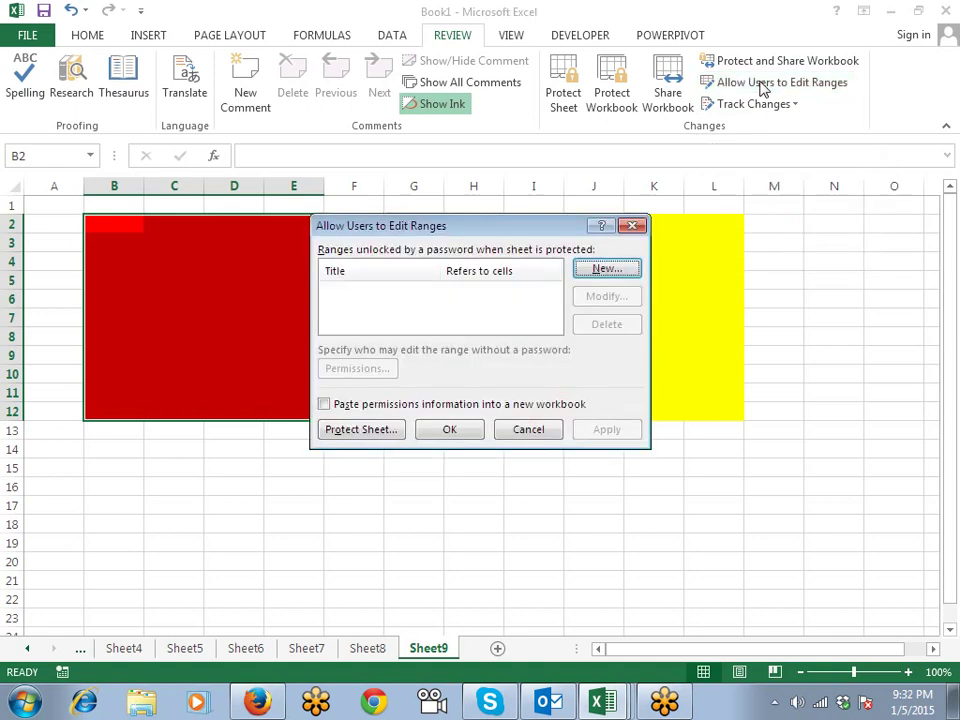
pyautogui.click(608, 267)
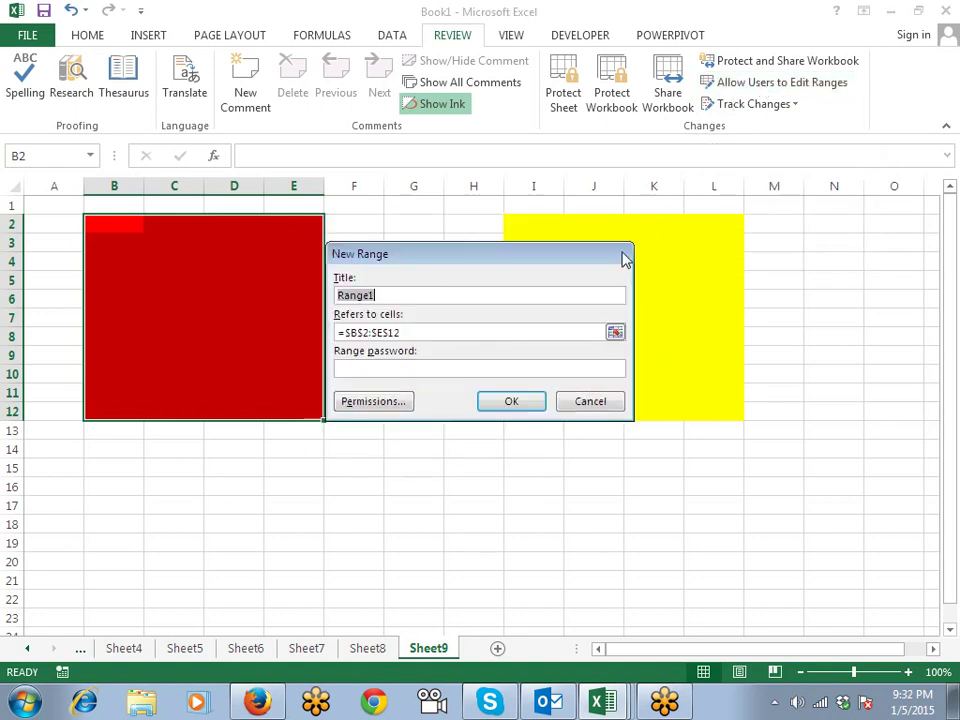
pyautogui.click(413, 369)
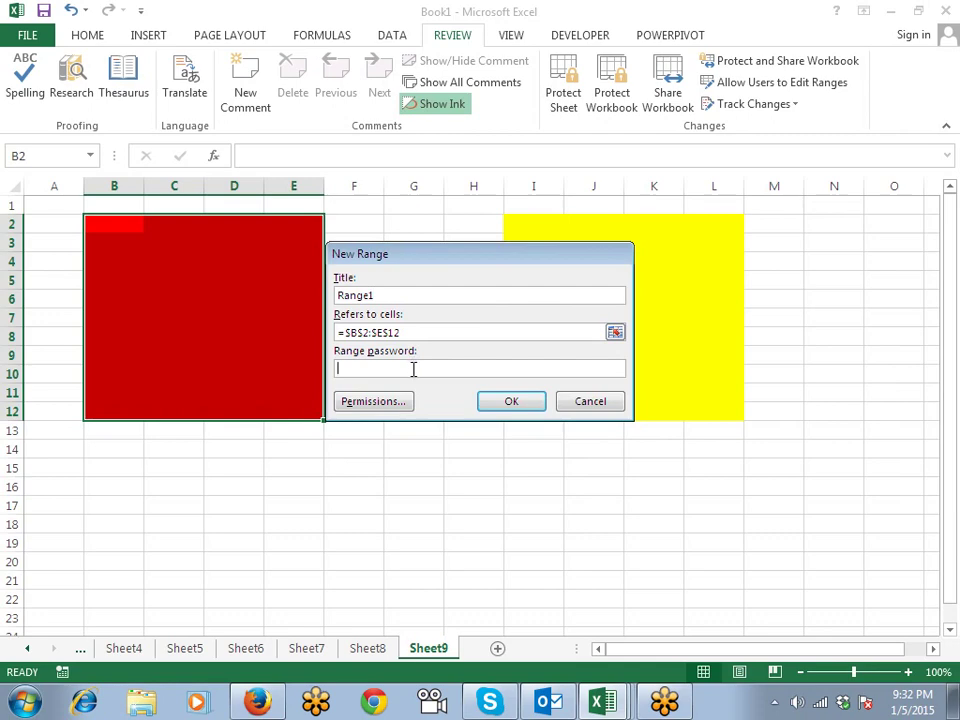
pyautogui.click(506, 401)
pyautogui.write('a')
pyautogui.click(497, 401)
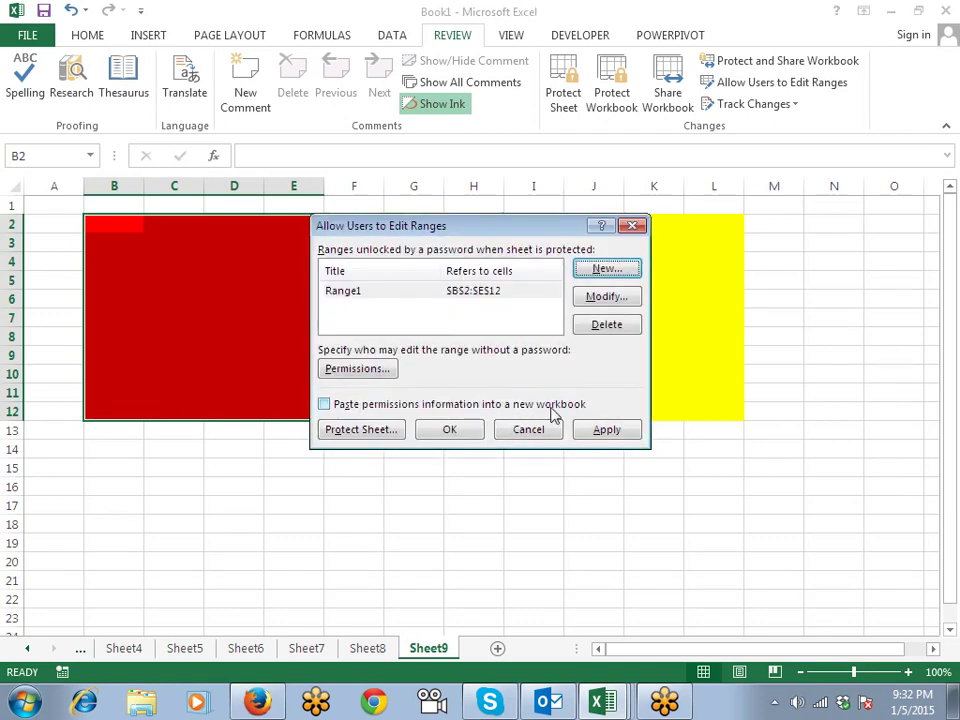
pyautogui.click(598, 428)
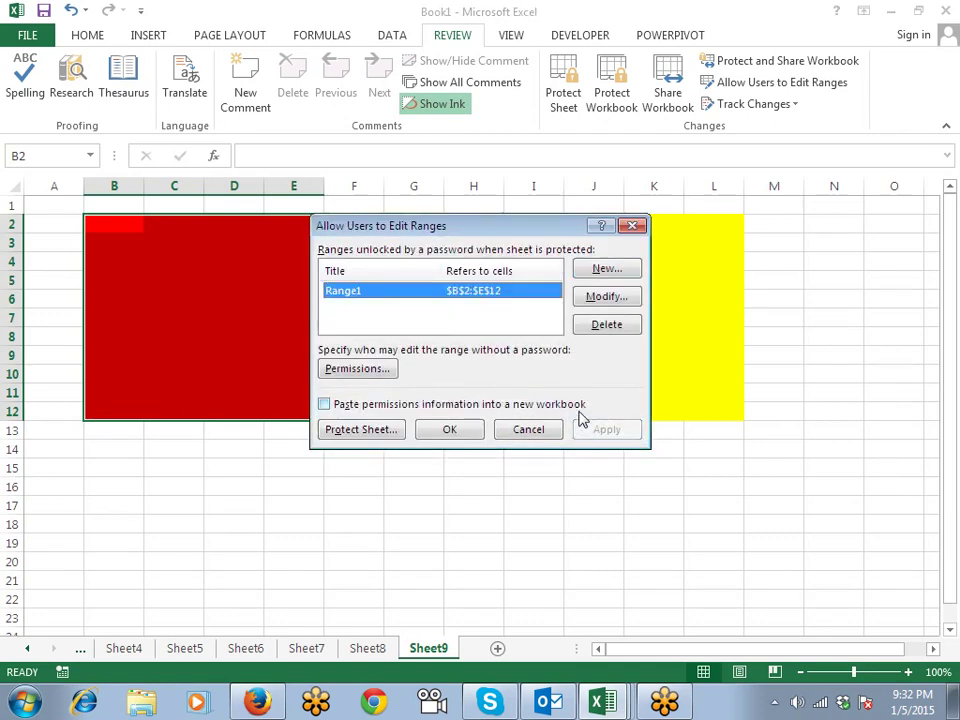
# Add Range2 covering the yellow block I2:L12 and enter its password twice.
pyautogui.click(606, 272)
pyautogui.moveTo(517, 268); pyautogui.dragTo(335, 240)
pyautogui.click(268, 303)
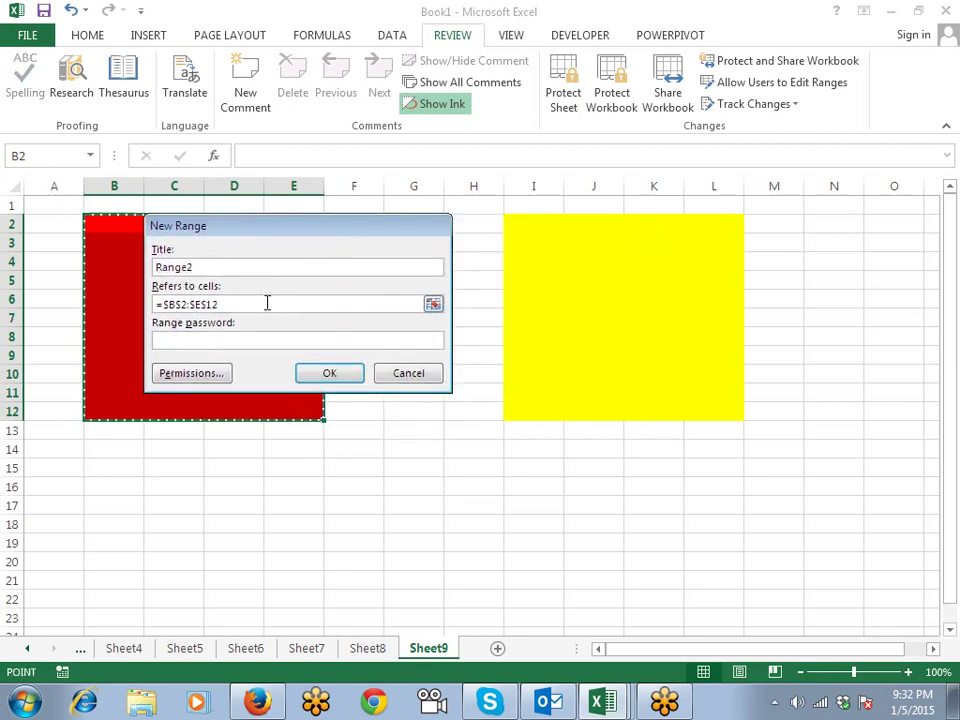
pyautogui.press('Delete')
pyautogui.moveTo(516, 219); pyautogui.dragTo(713, 407)
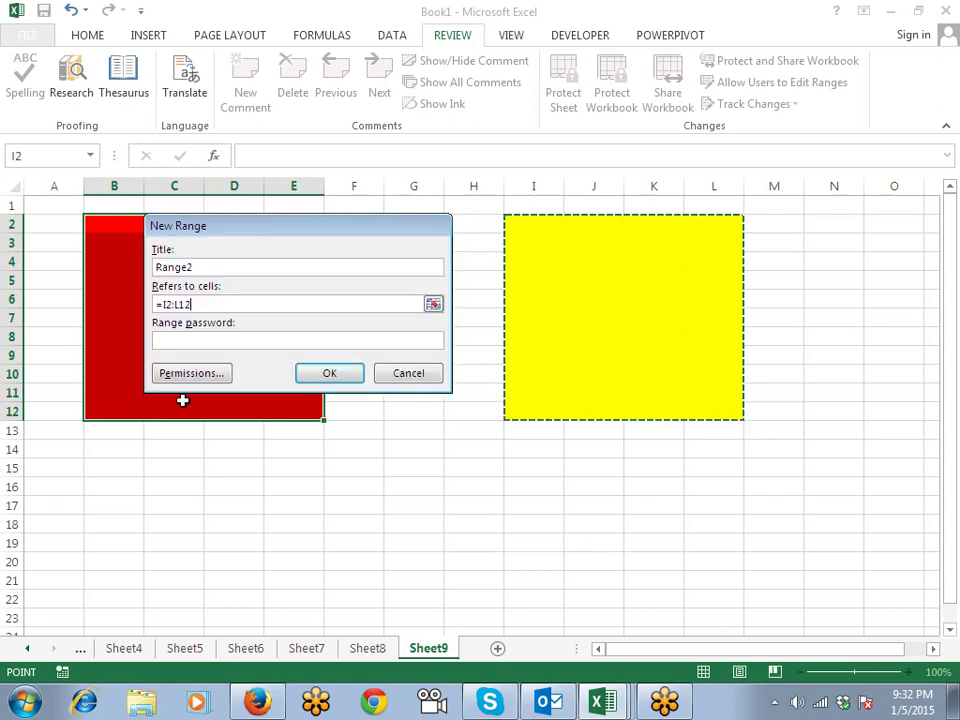
pyautogui.click(173, 343)
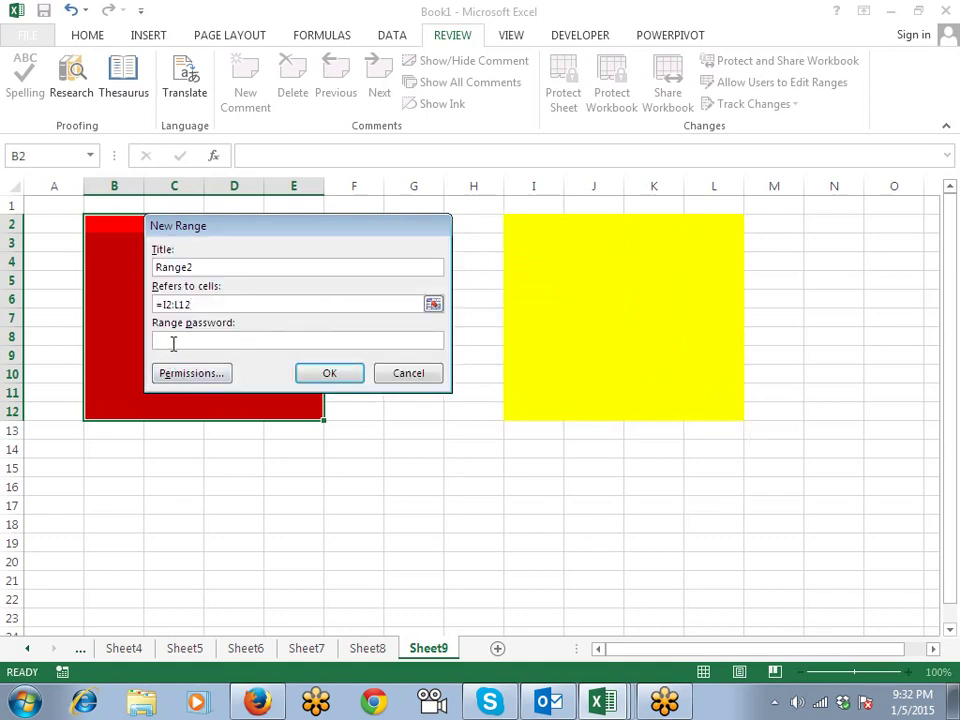
pyautogui.click(325, 373)
pyautogui.write('1')
pyautogui.click(493, 399)
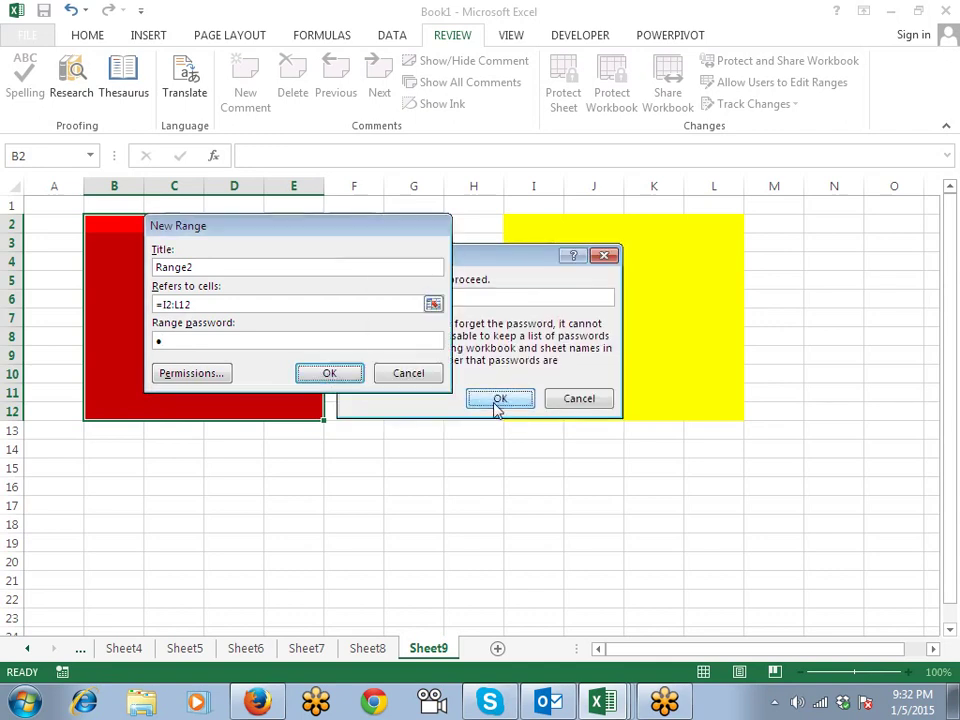
pyautogui.click(231, 265)
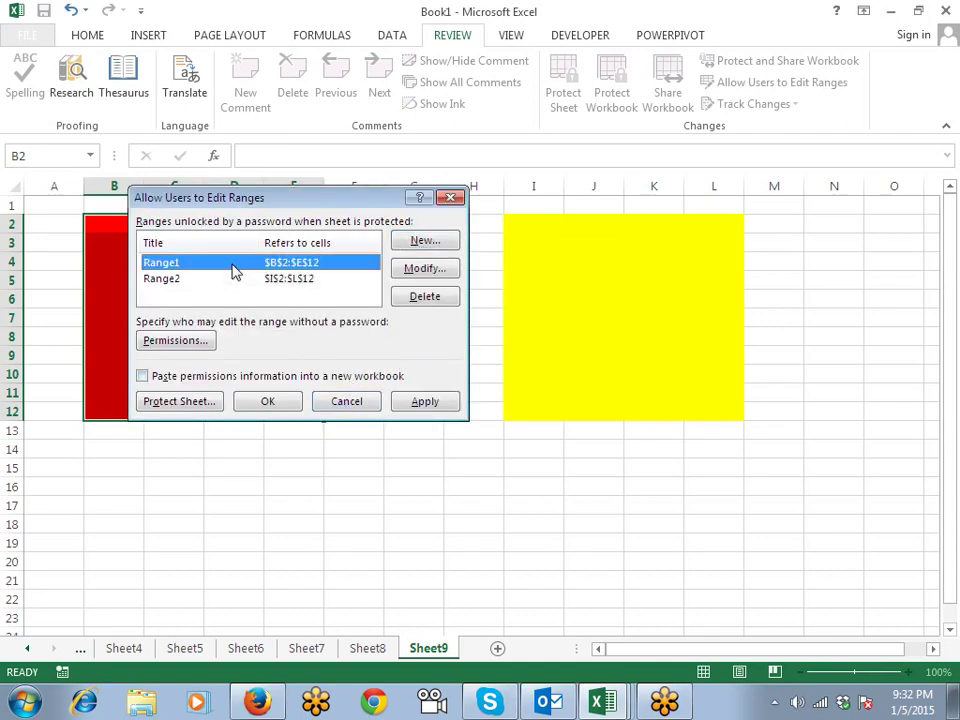
pyautogui.click(246, 279)
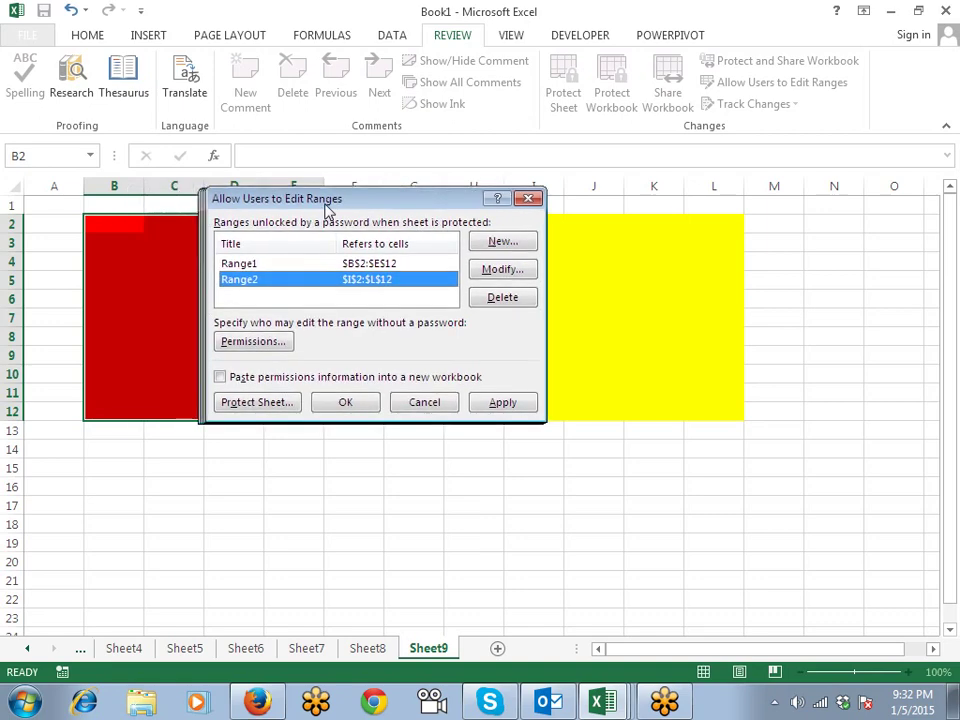
pyautogui.moveTo(248, 205); pyautogui.dragTo(643, 215)
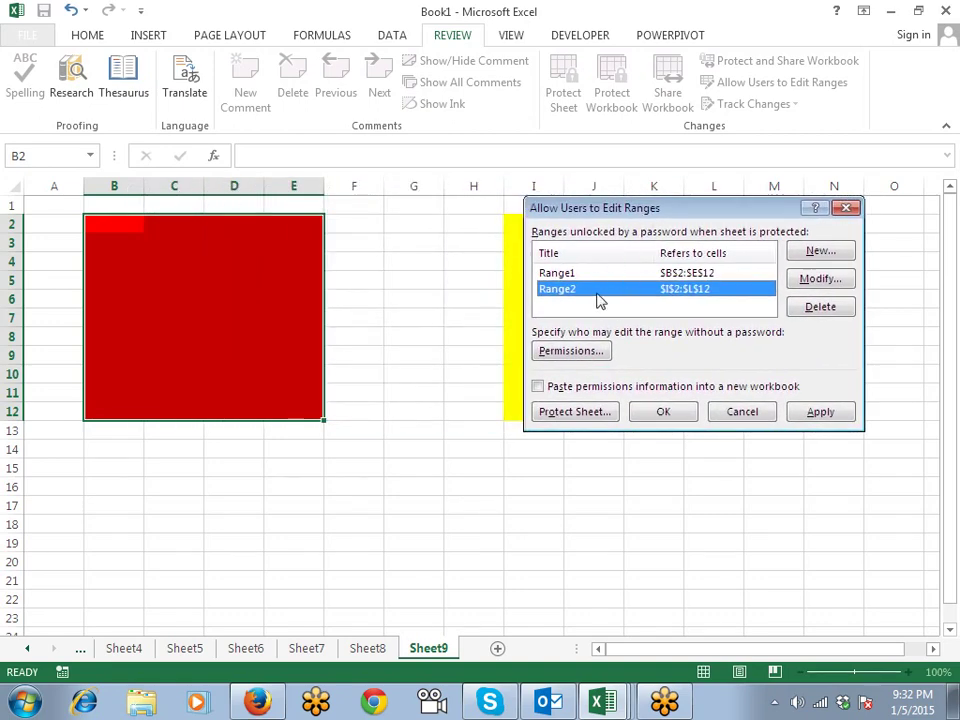
pyautogui.click(571, 350)
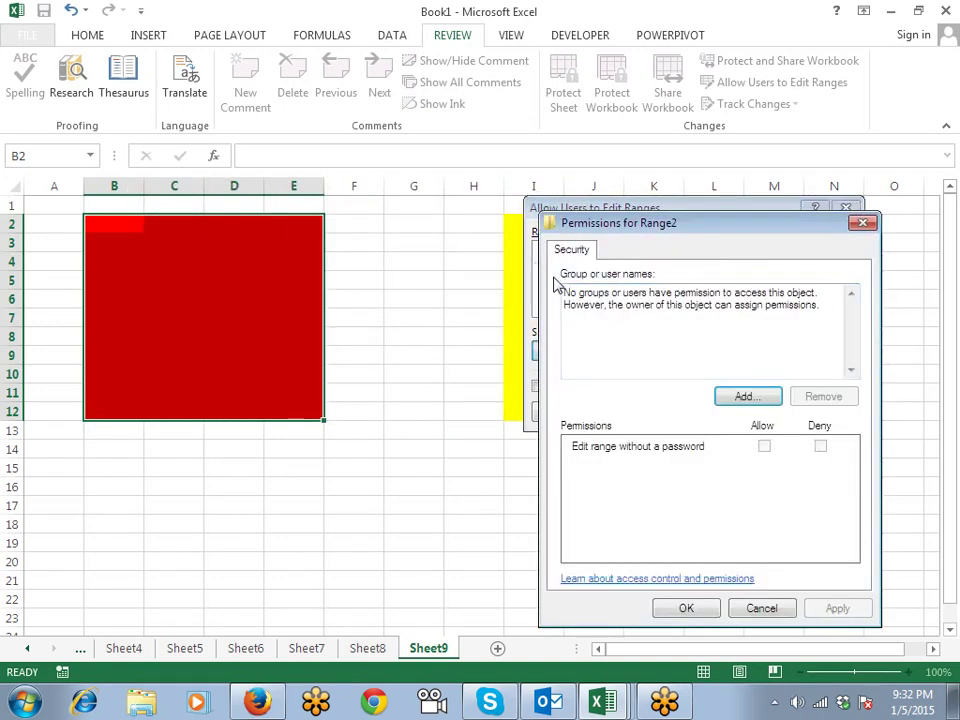
pyautogui.press('Escape')
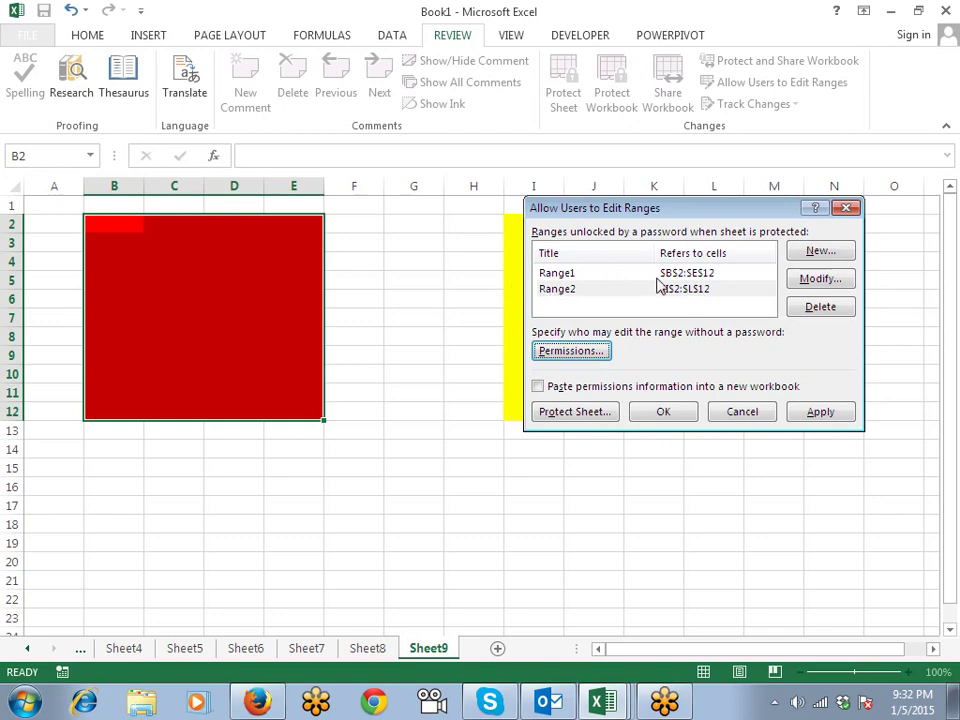
pyautogui.click(815, 413)
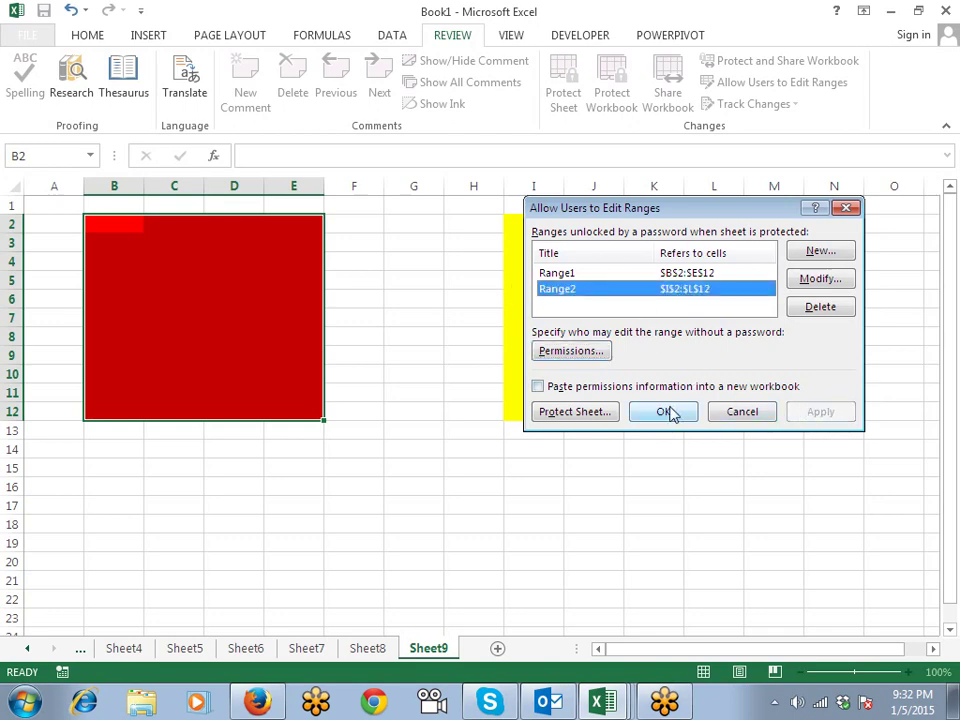
# Close the editable-ranges dialog, select J4, and bring up the GoToMeeting control panel.
pyautogui.click(668, 410)
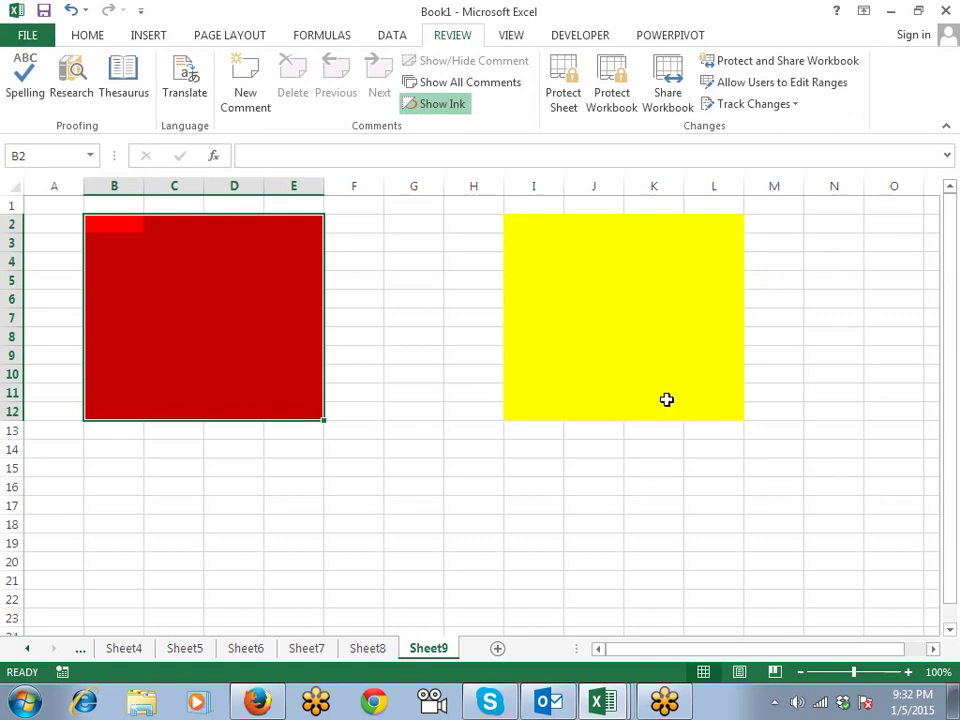
pyautogui.click(467, 261)
pyautogui.click(567, 264)
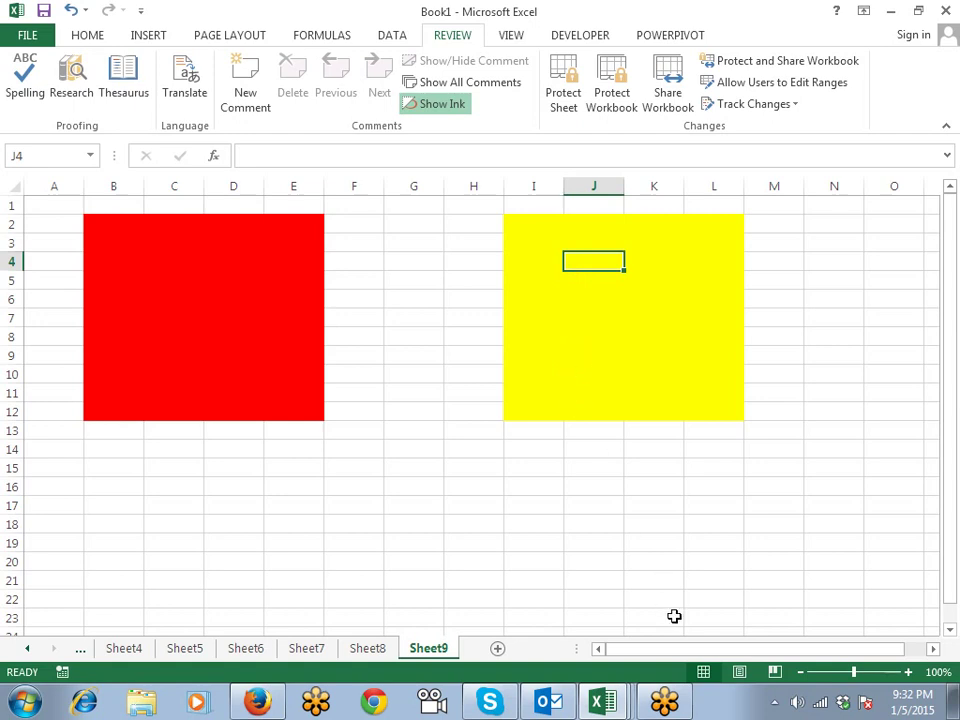
pyautogui.click(668, 704)
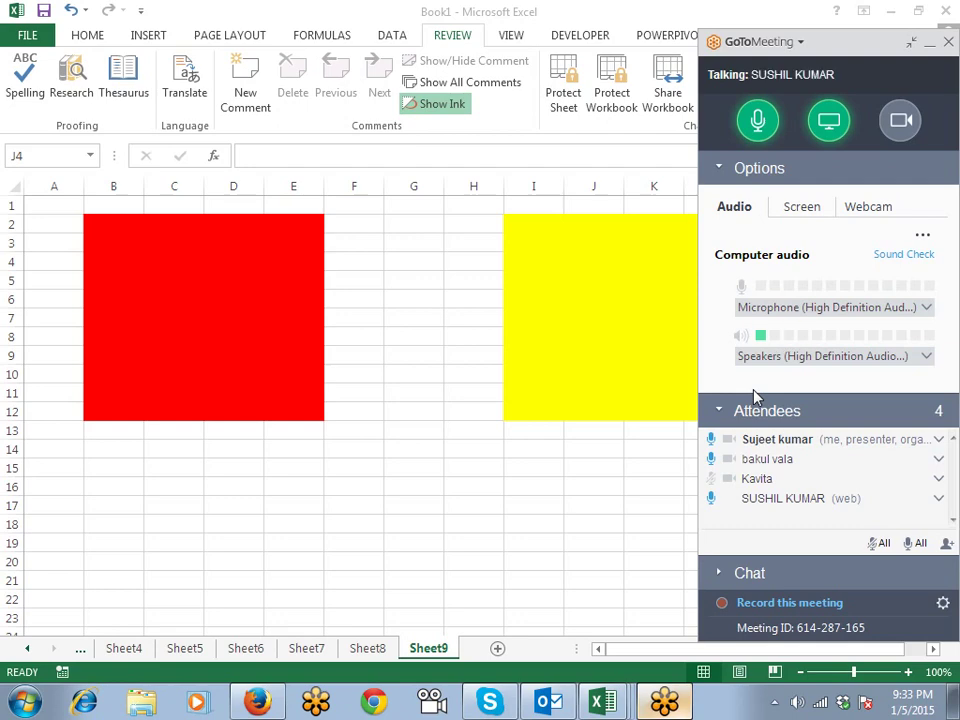
# Open Protect Sheet for Sheet9, then cancel it.
pyautogui.rightClick(436, 656)
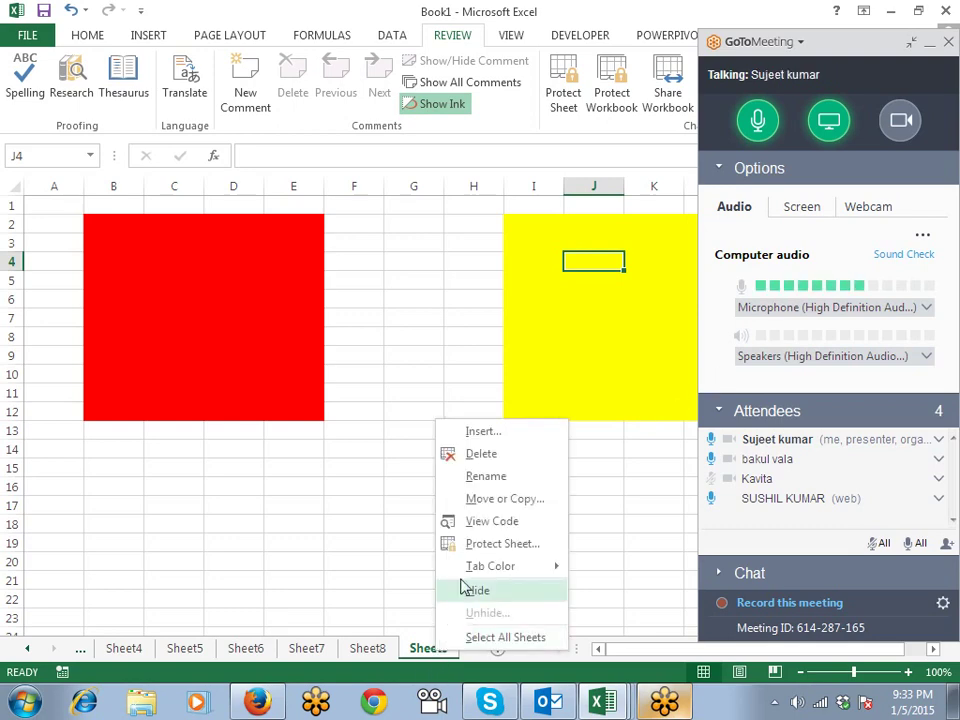
pyautogui.click(483, 548)
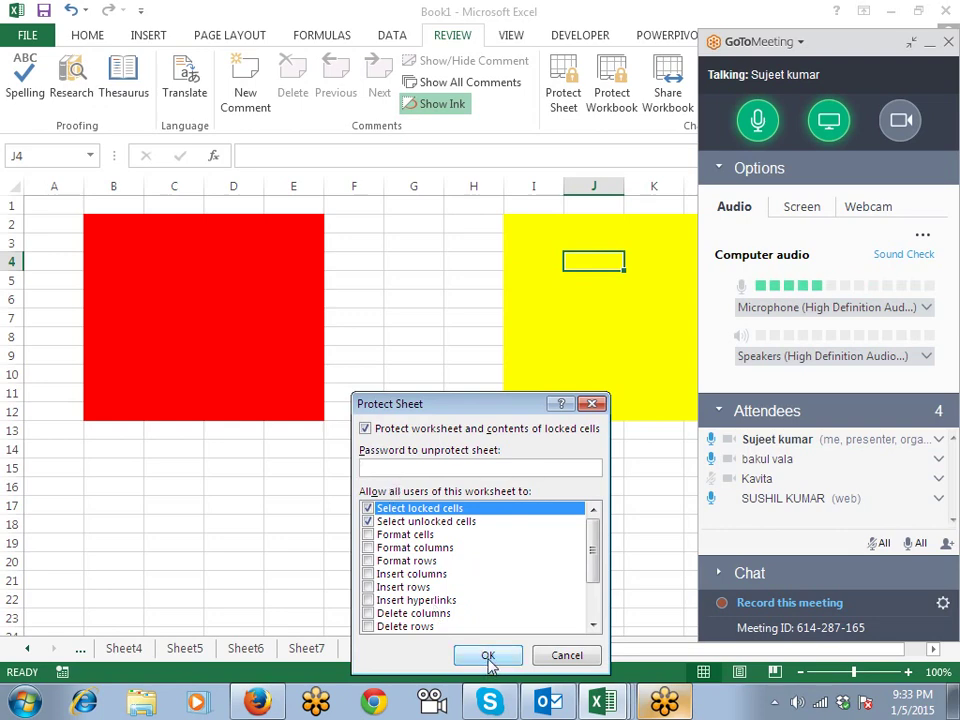
pyautogui.press('Return')
# Type test entries fgh in J11, gfh in E11 and f in F11.
pyautogui.click(558, 425)
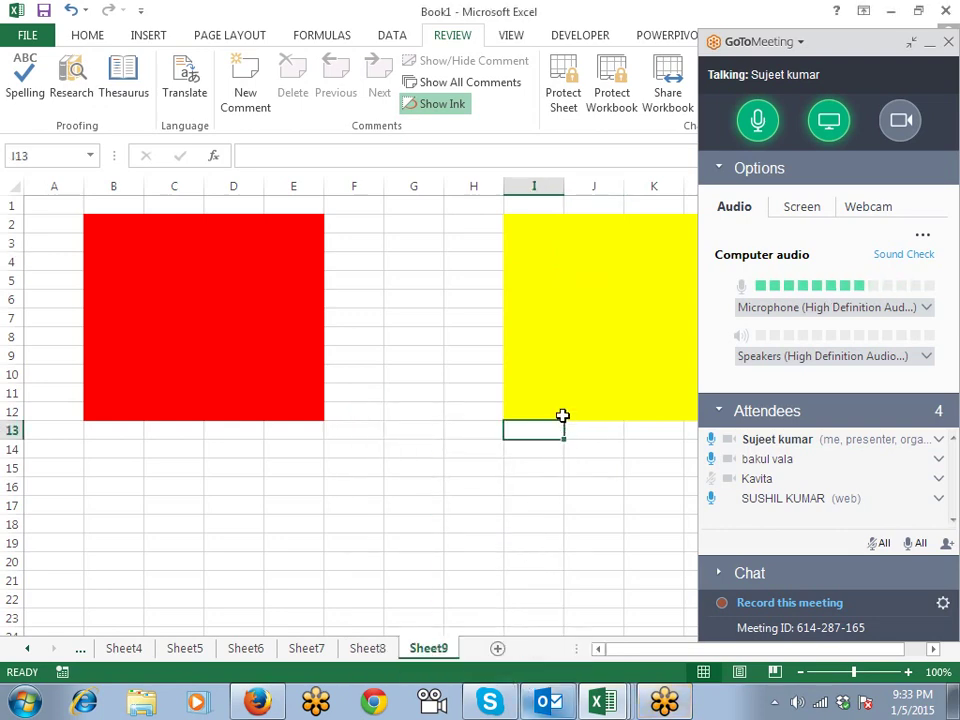
pyautogui.click(594, 393)
pyautogui.write('fgh')
pyautogui.click(492, 428)
pyautogui.click(283, 393)
pyautogui.write('gfh')
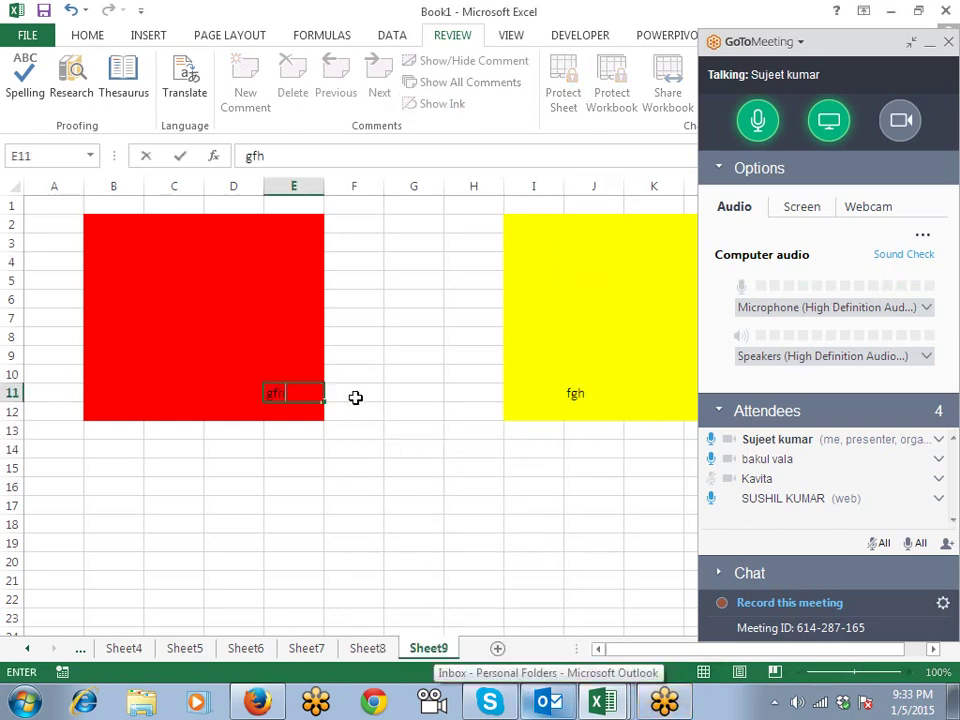
pyautogui.click(356, 394)
pyautogui.write('f')
pyautogui.click(362, 428)
# Clear the test entries from F11 and J11 and reopen Protect Sheet for Sheet9.
pyautogui.click(340, 392)
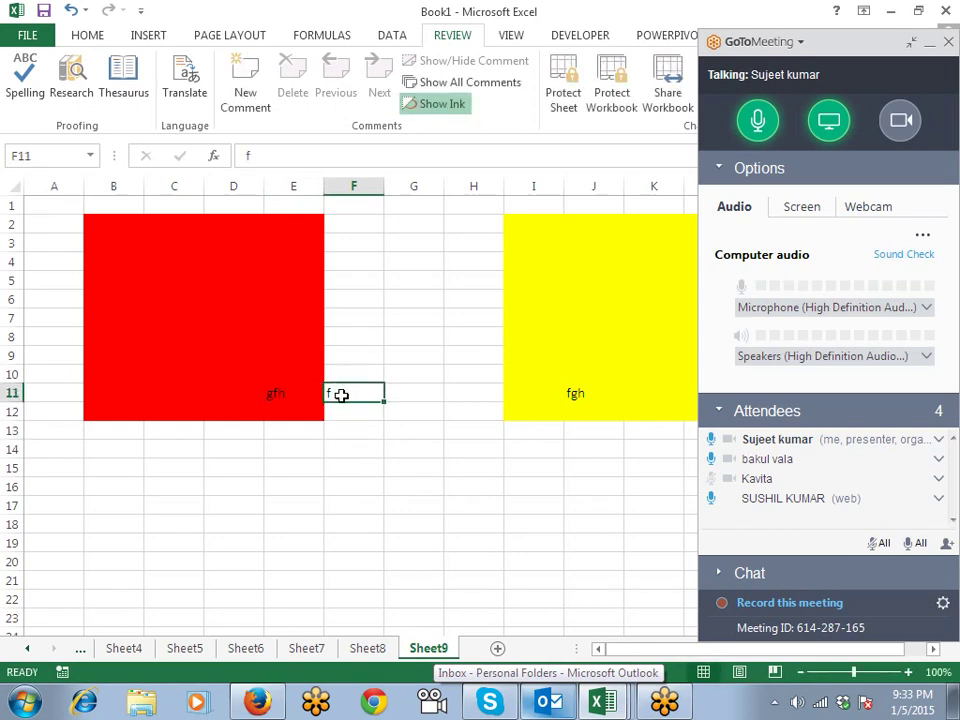
pyautogui.press('Delete')
pyautogui.click(280, 394)
pyautogui.click(573, 391)
pyautogui.press('Delete')
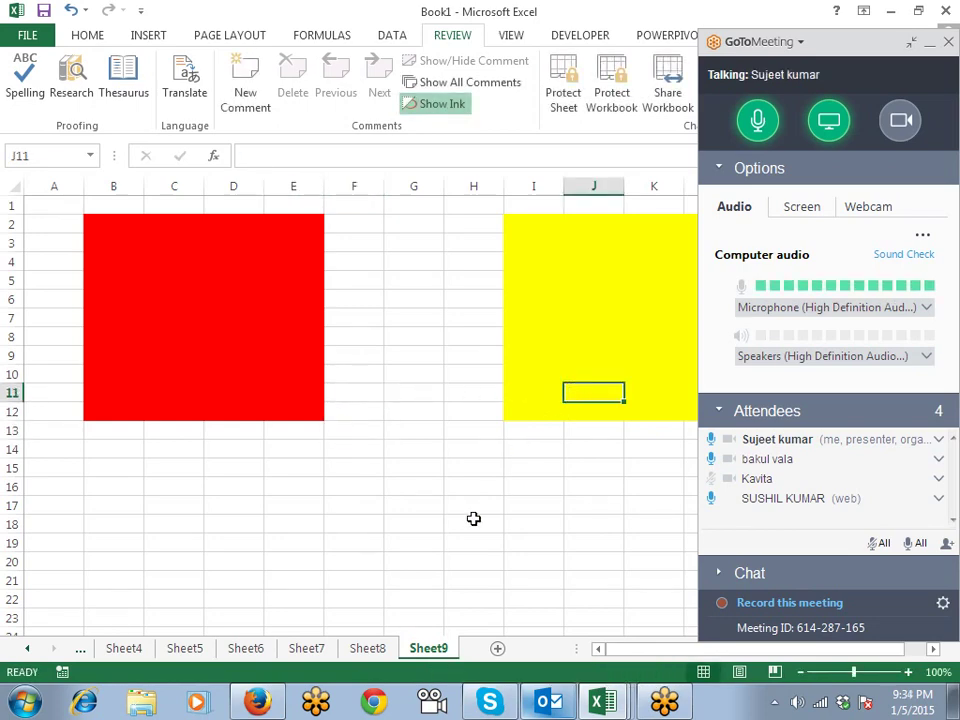
pyautogui.rightClick(432, 651)
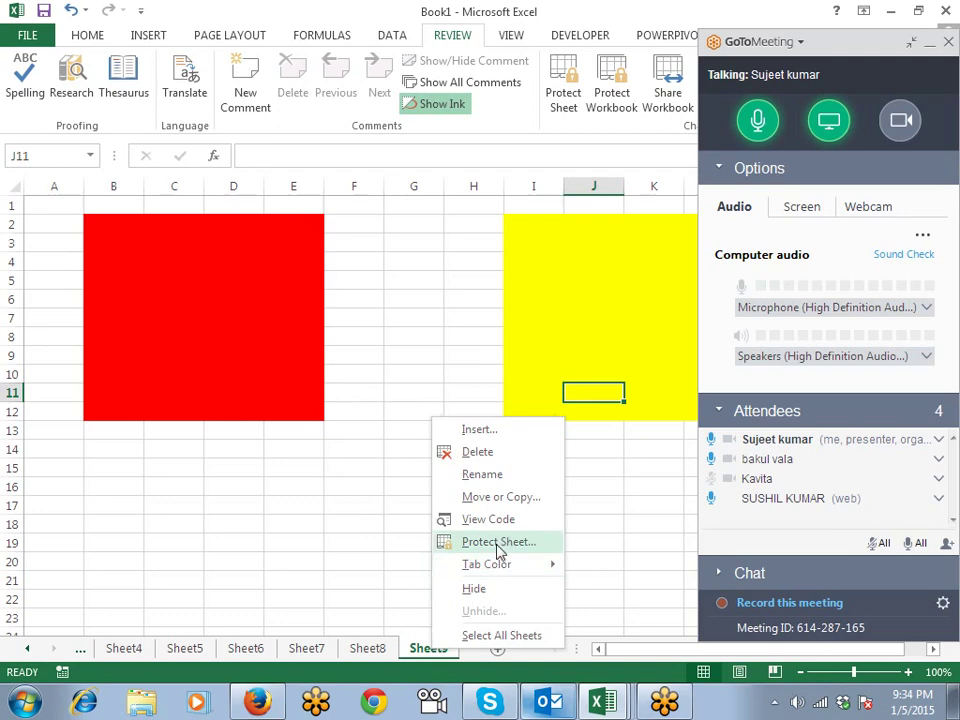
pyautogui.click(502, 543)
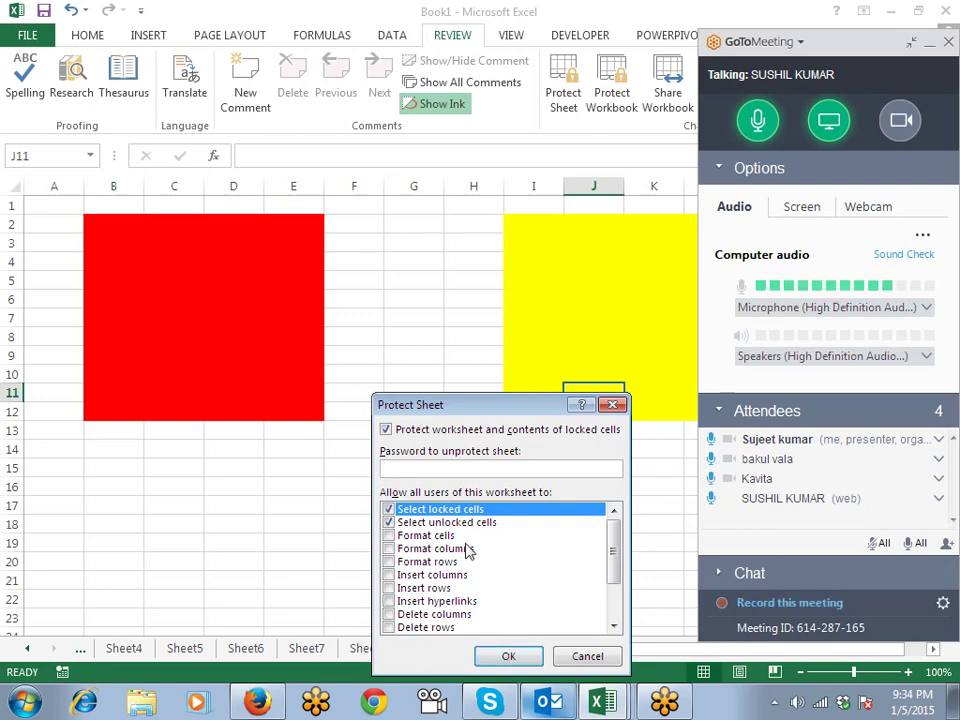
# Protect Sheet9, then unlock the red range with its password from cell C8.
pyautogui.click(512, 657)
pyautogui.click(185, 333)
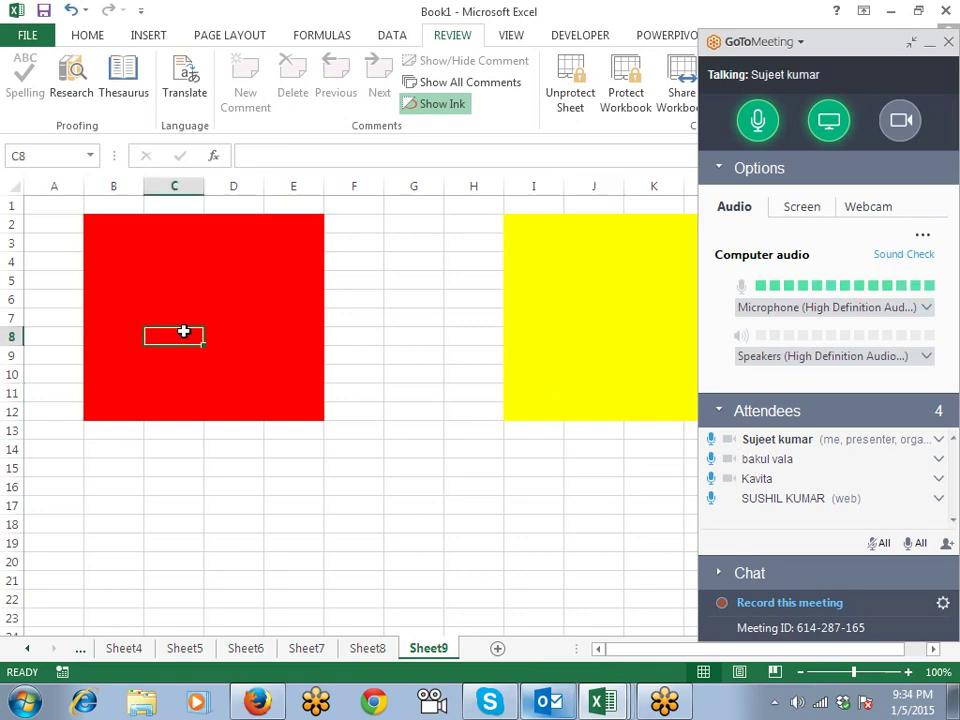
pyautogui.doubleClick(184, 333)
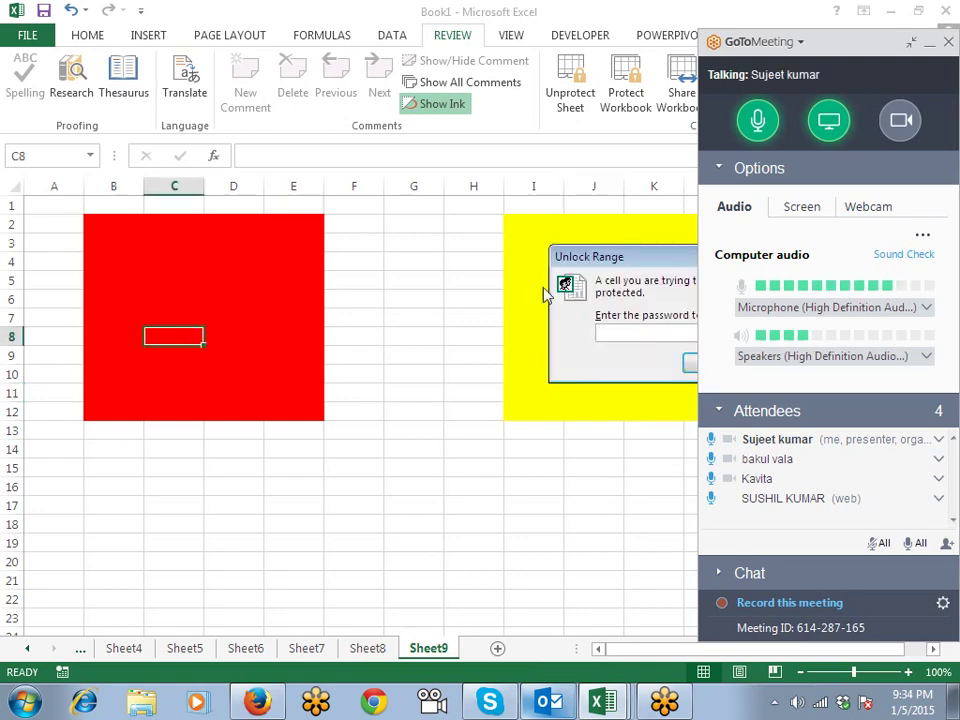
pyautogui.moveTo(600, 258); pyautogui.dragTo(344, 240)
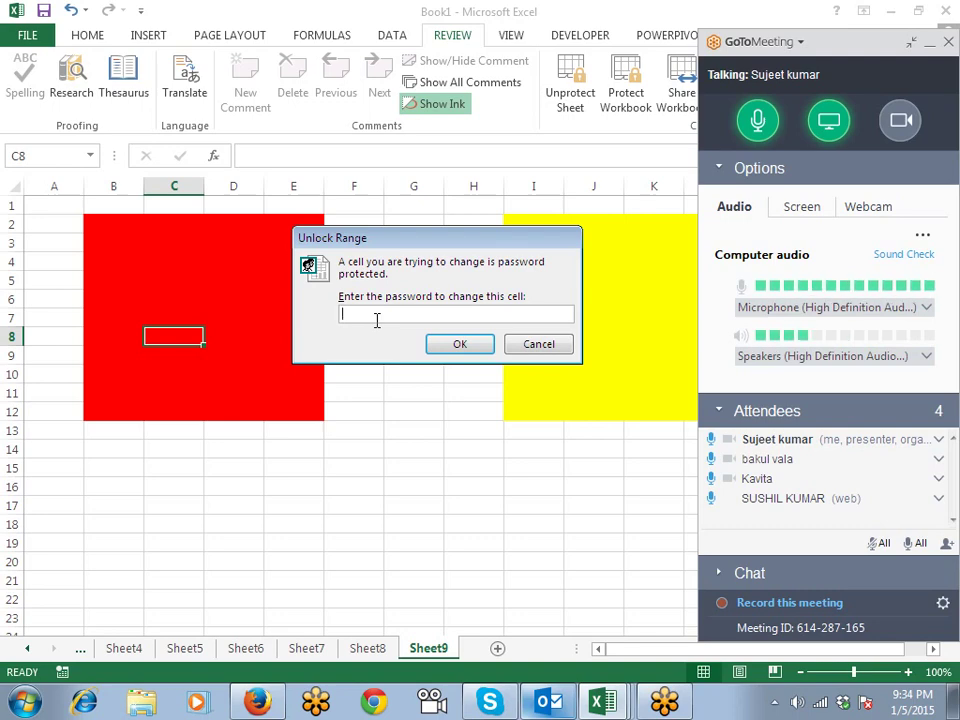
pyautogui.write('1')
pyautogui.click(450, 343)
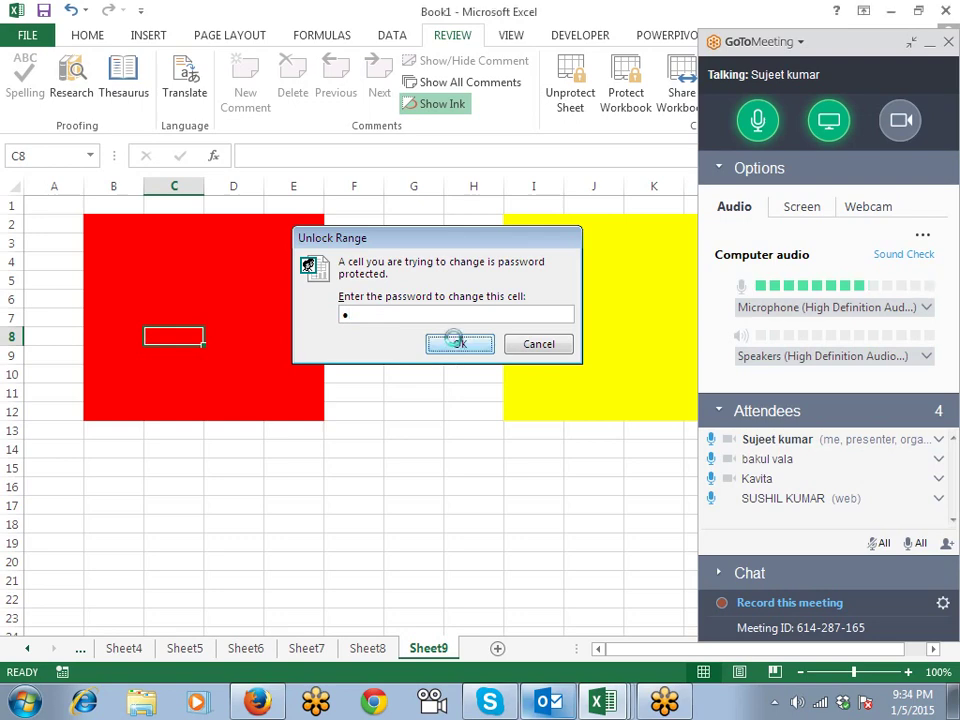
# Enter fd in D6, df in D8 and sdf in C9 of the red block.
pyautogui.click(245, 302)
pyautogui.write('fd')
pyautogui.click(223, 334)
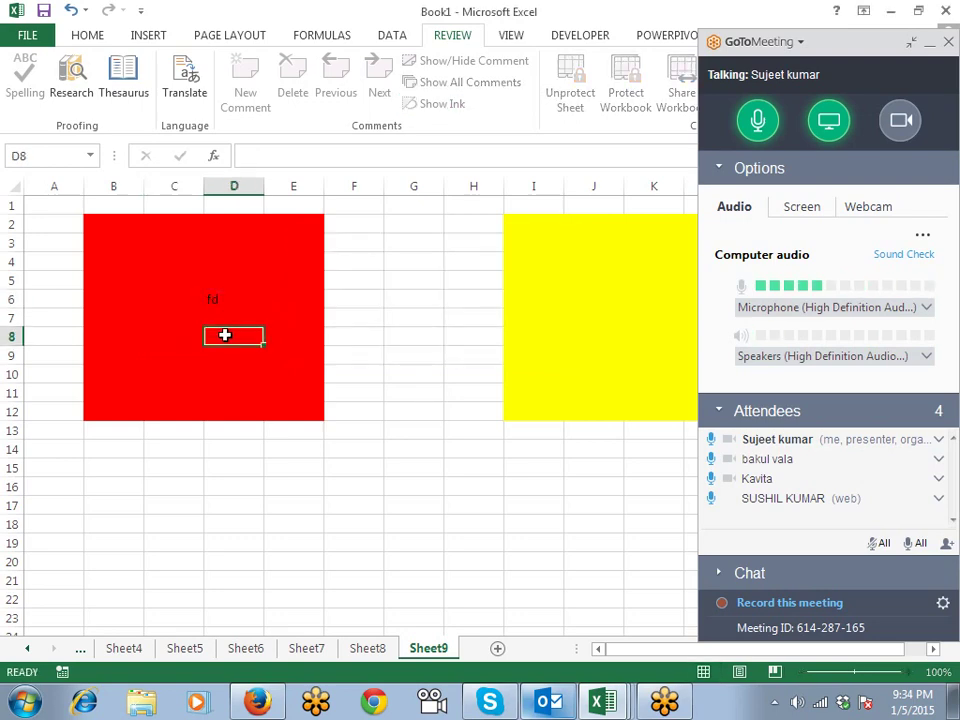
pyautogui.write('df')
pyautogui.click(174, 360)
pyautogui.write('sdf')
pyautogui.click(165, 298)
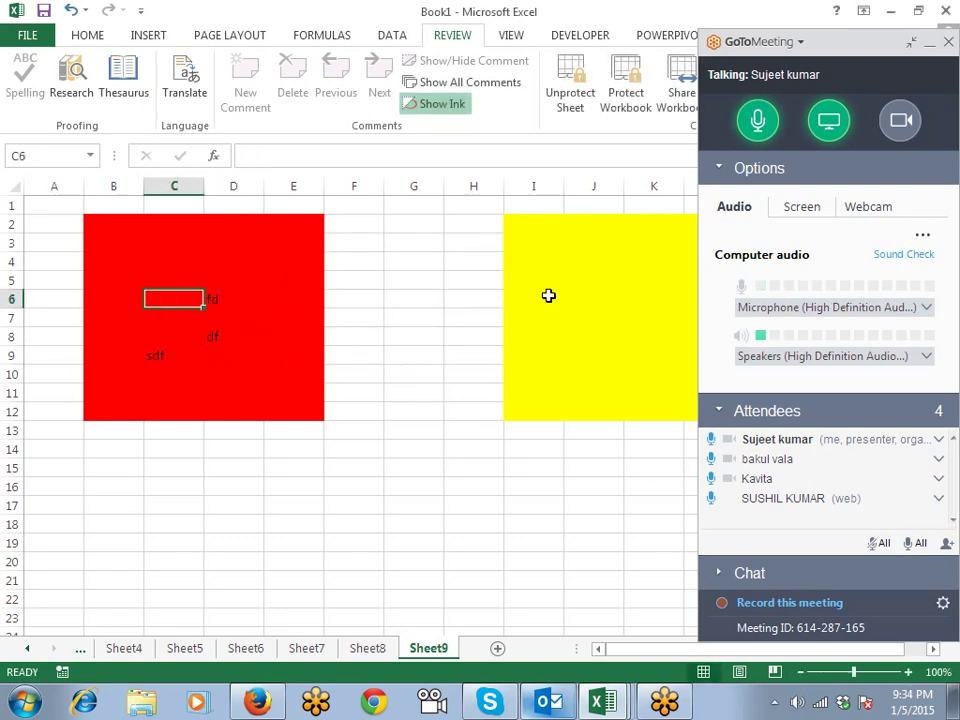
# Unlock the yellow range with its password and enter fdg in I6.
pyautogui.click(505, 300)
pyautogui.doubleClick(409, 313)
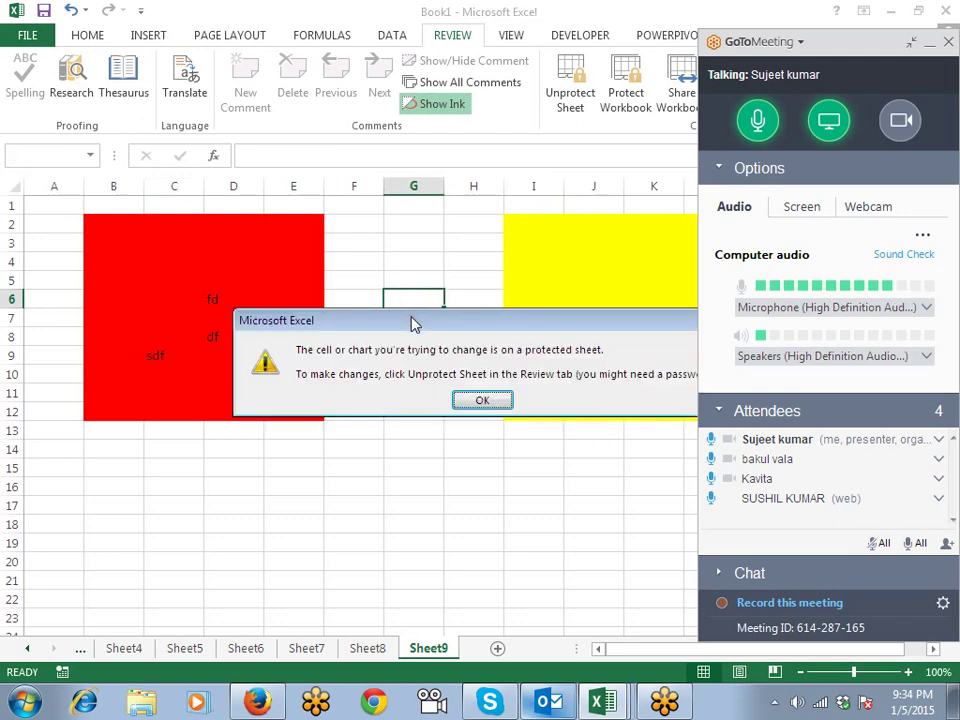
pyautogui.press('Return')
pyautogui.doubleClick(554, 313)
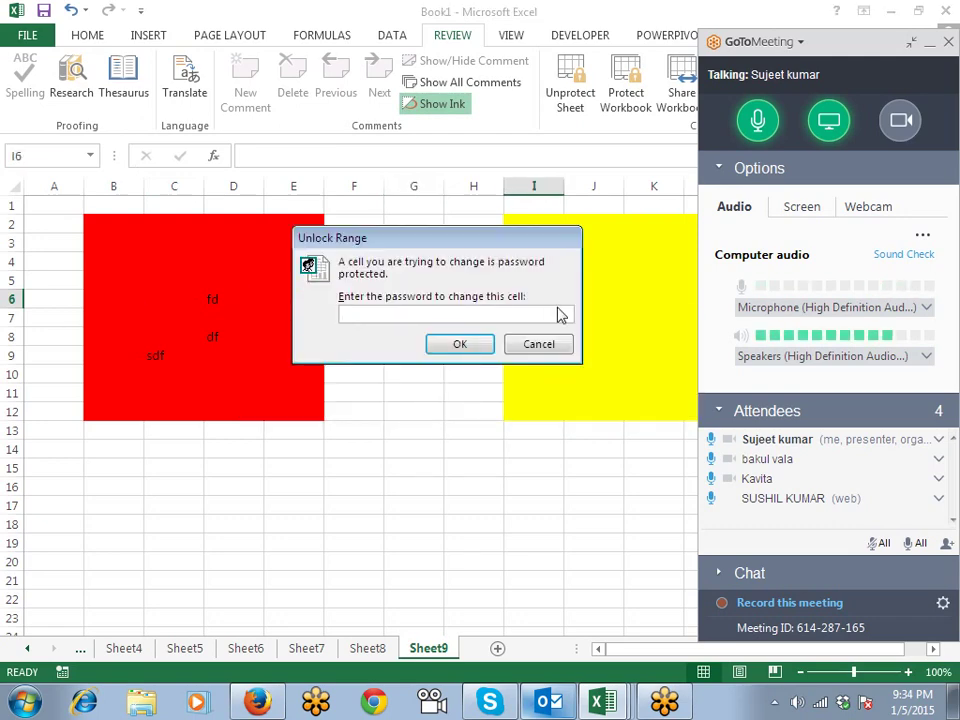
pyautogui.write('a')
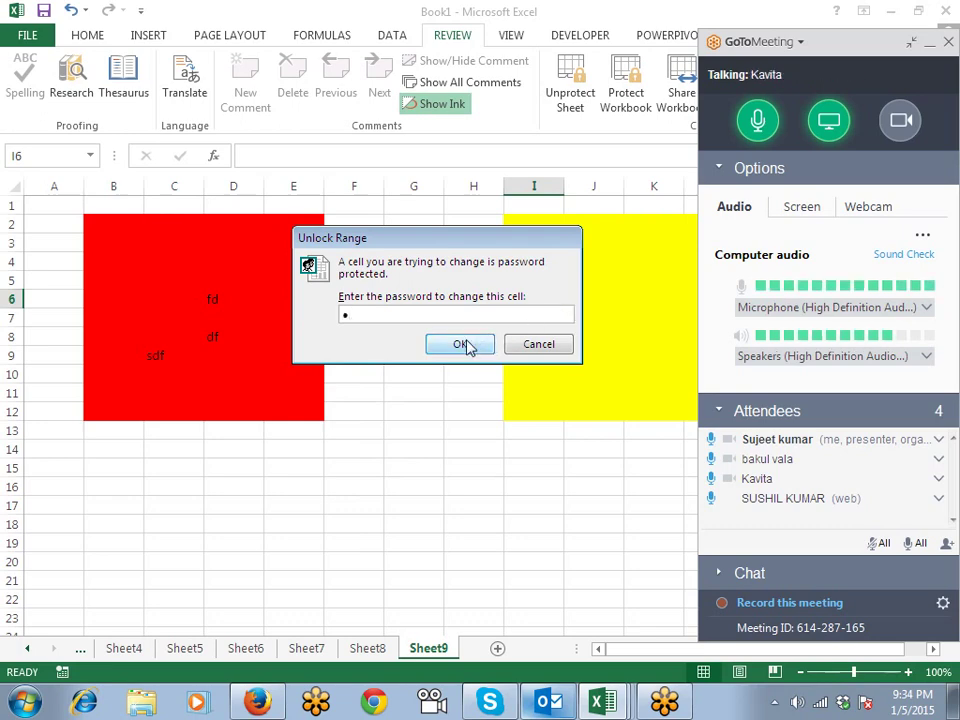
pyautogui.click(458, 343)
pyautogui.write('fdg')
pyautogui.click(570, 318)
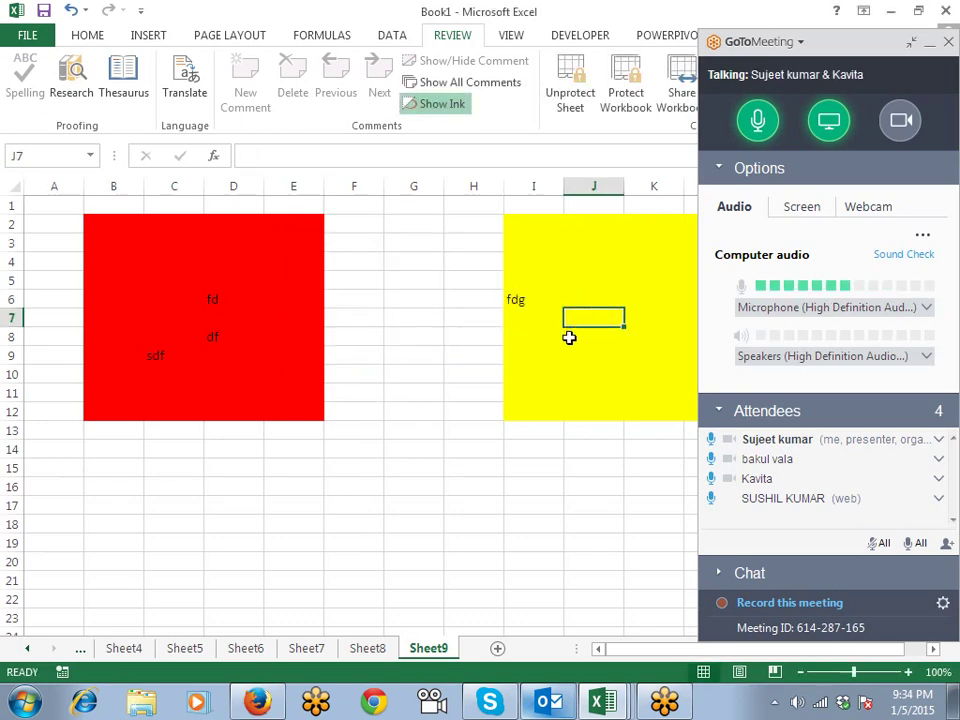
# Enter fdg in cell J7 of the yellow block.
pyautogui.write('fdg')
pyautogui.click(560, 376)
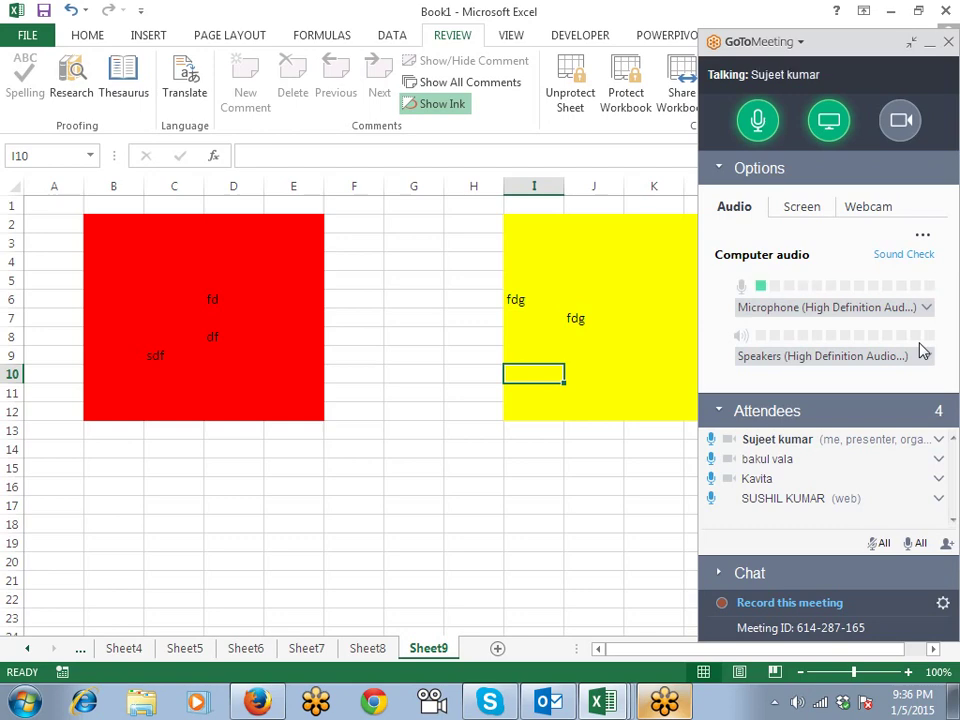
# Look through the sheet tabs, then delete Sheet7.
pyautogui.click(929, 43)
pyautogui.click(595, 245)
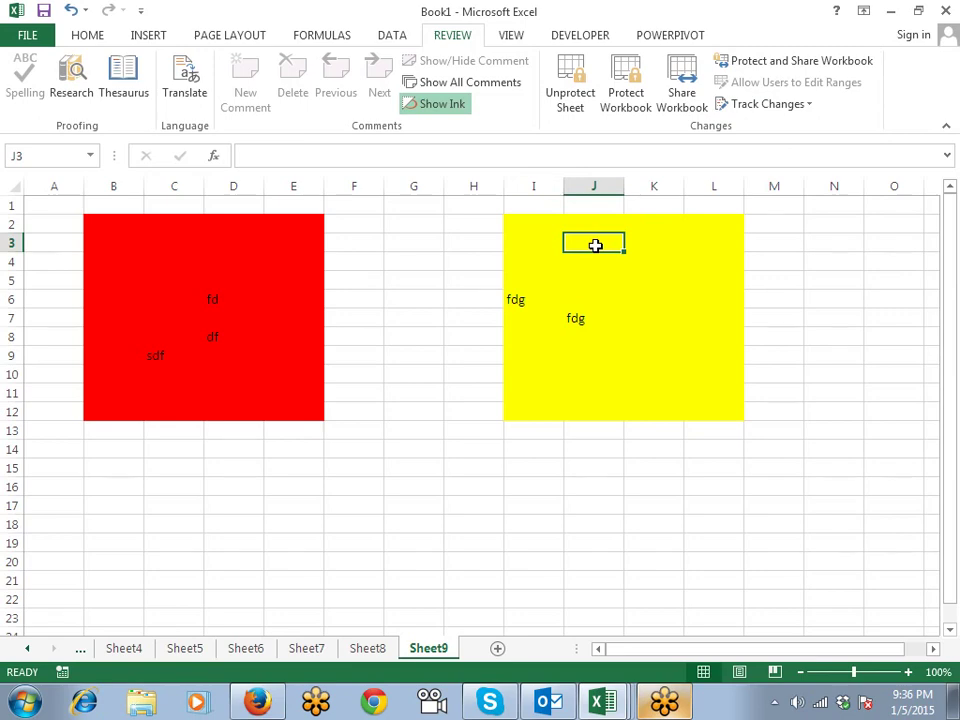
pyautogui.click(378, 648)
pyautogui.click(318, 650)
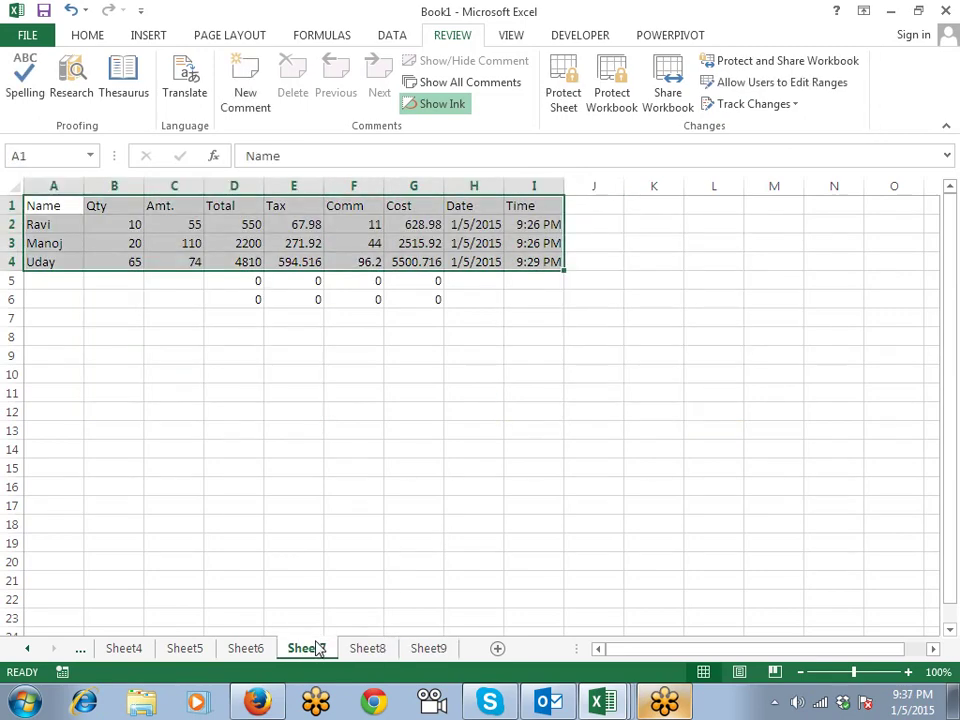
pyautogui.click(245, 648)
pyautogui.click(195, 648)
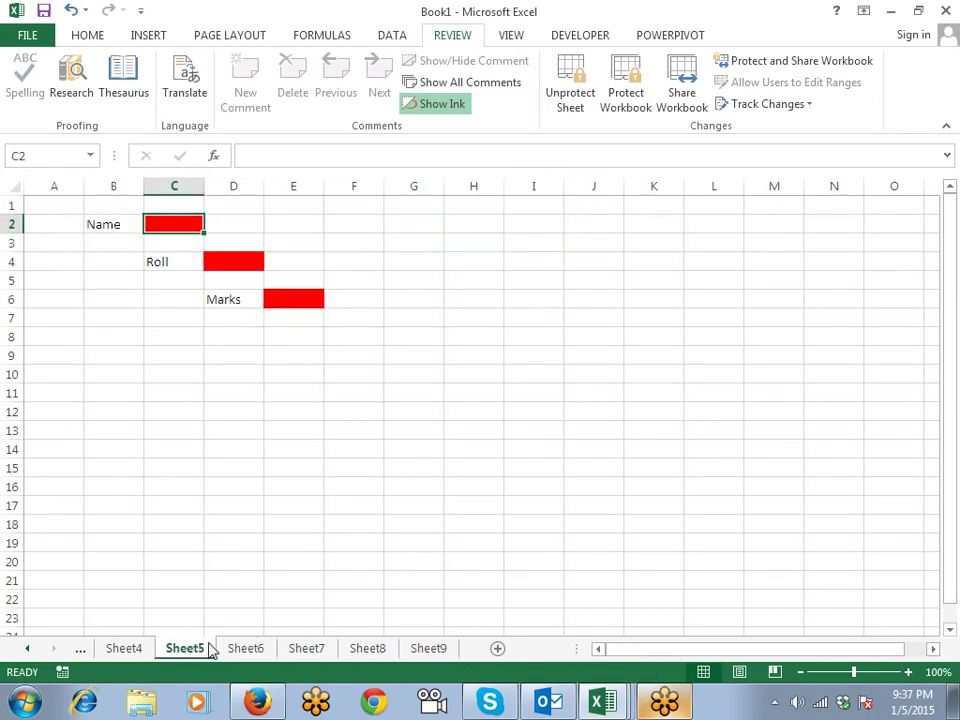
pyautogui.click(246, 650)
pyautogui.click(322, 650)
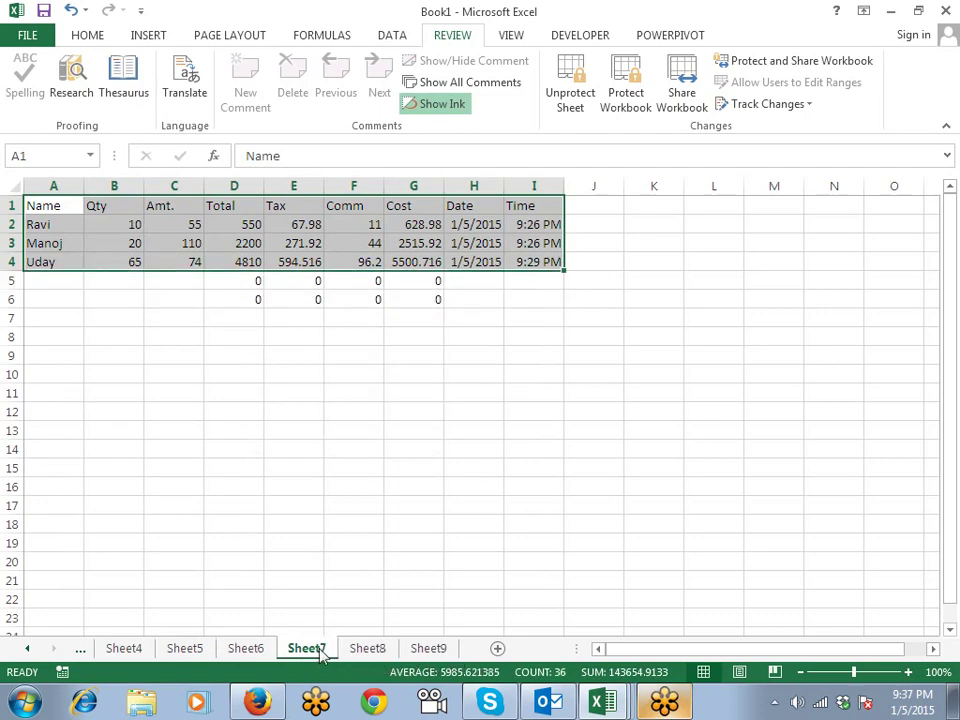
pyautogui.rightClick(318, 650)
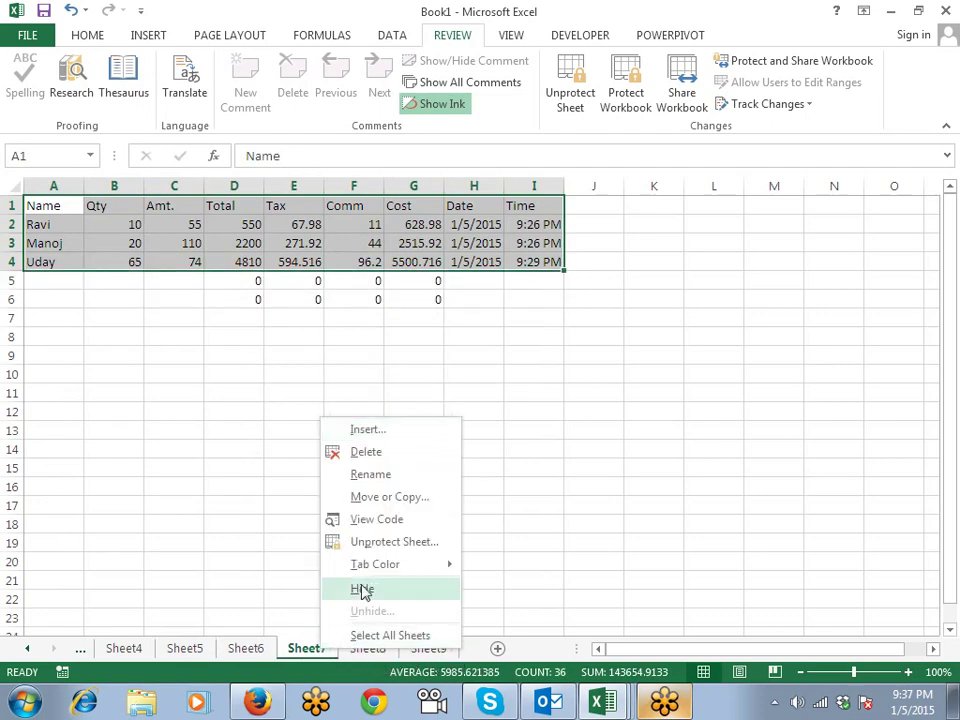
pyautogui.click(366, 452)
pyautogui.click(444, 400)
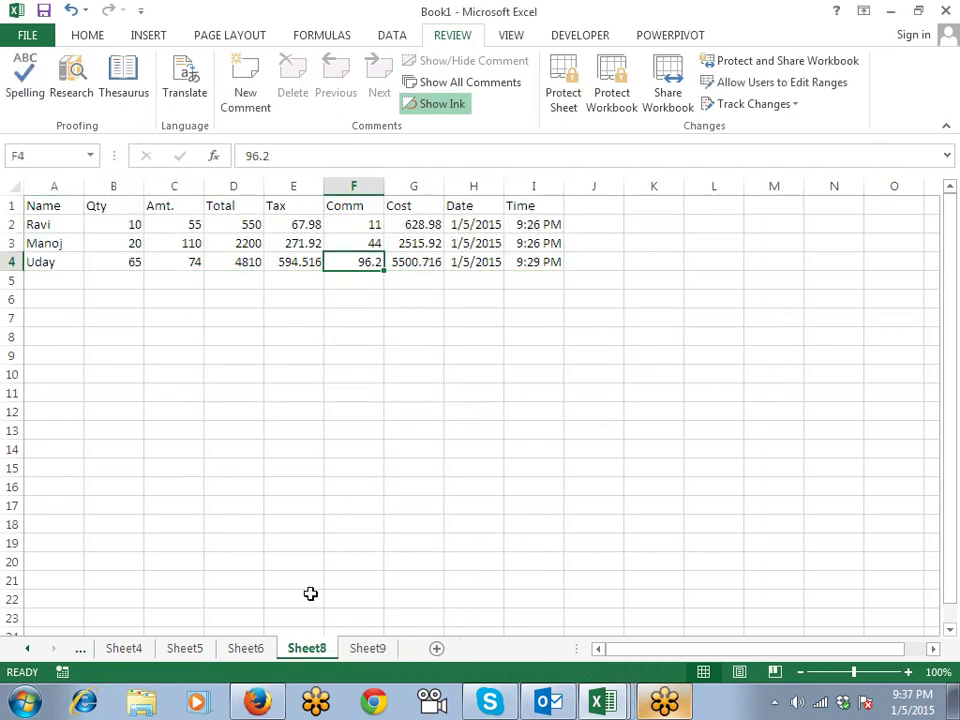
# Copy Sheet6's table A1:I14 and paste it onto a new sheet, Sheet10.
pyautogui.click(245, 650)
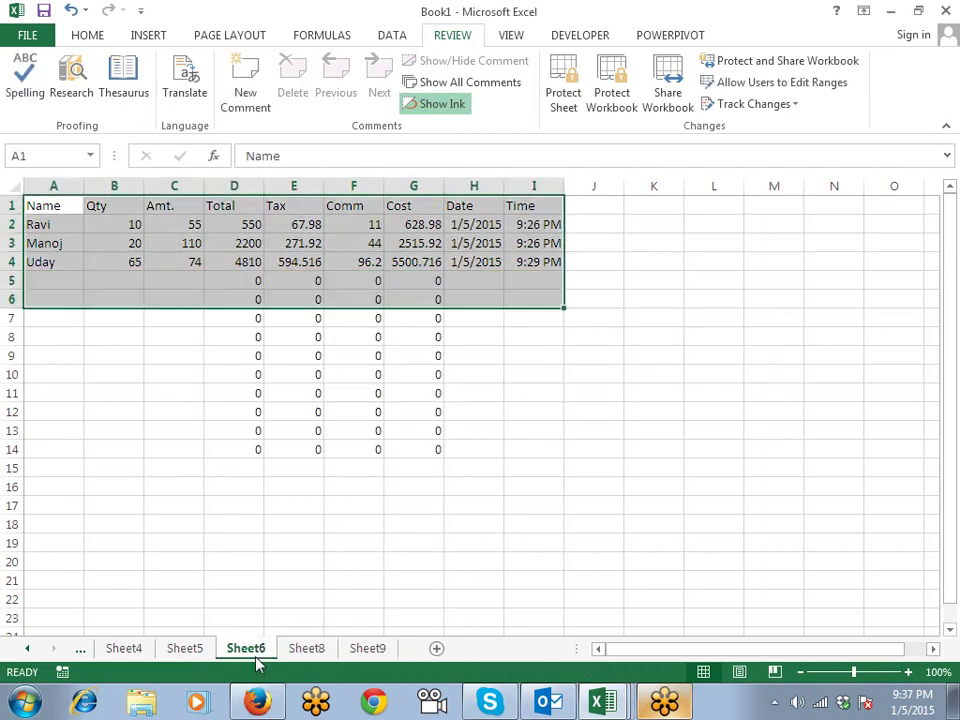
pyautogui.click(150, 337)
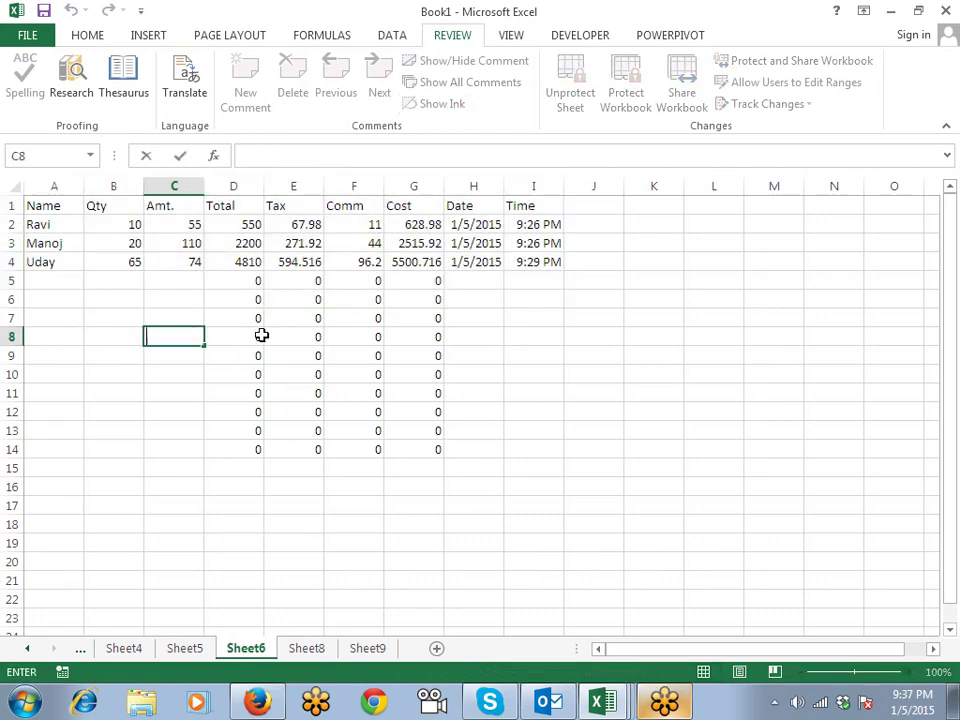
pyautogui.moveTo(72, 208); pyautogui.dragTo(548, 455)
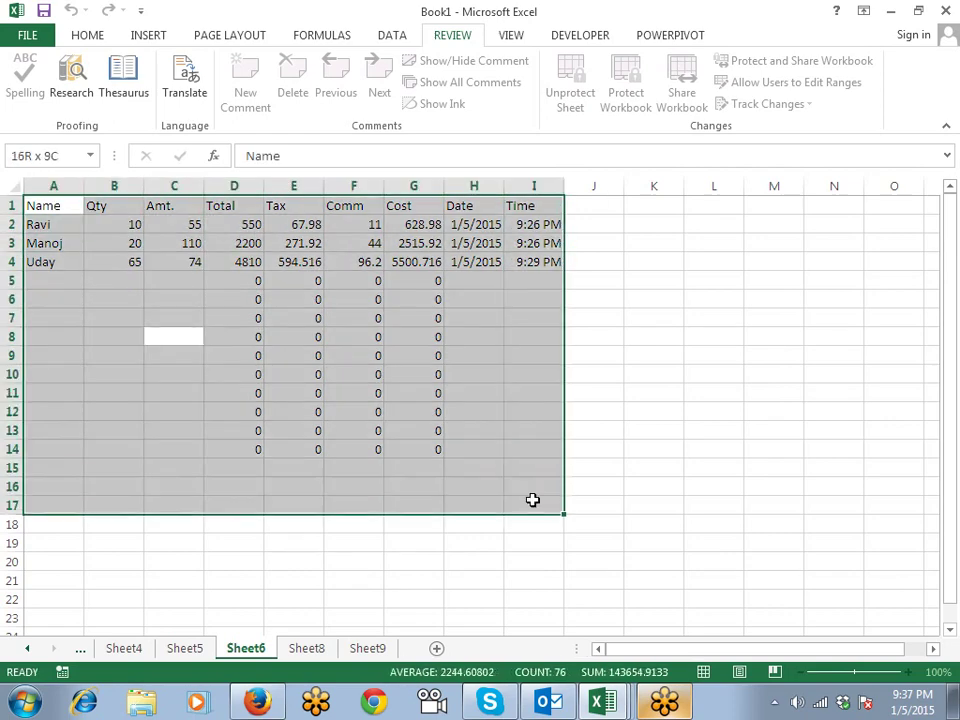
pyautogui.hotkey('ctrl', 'c')
pyautogui.click(439, 649)
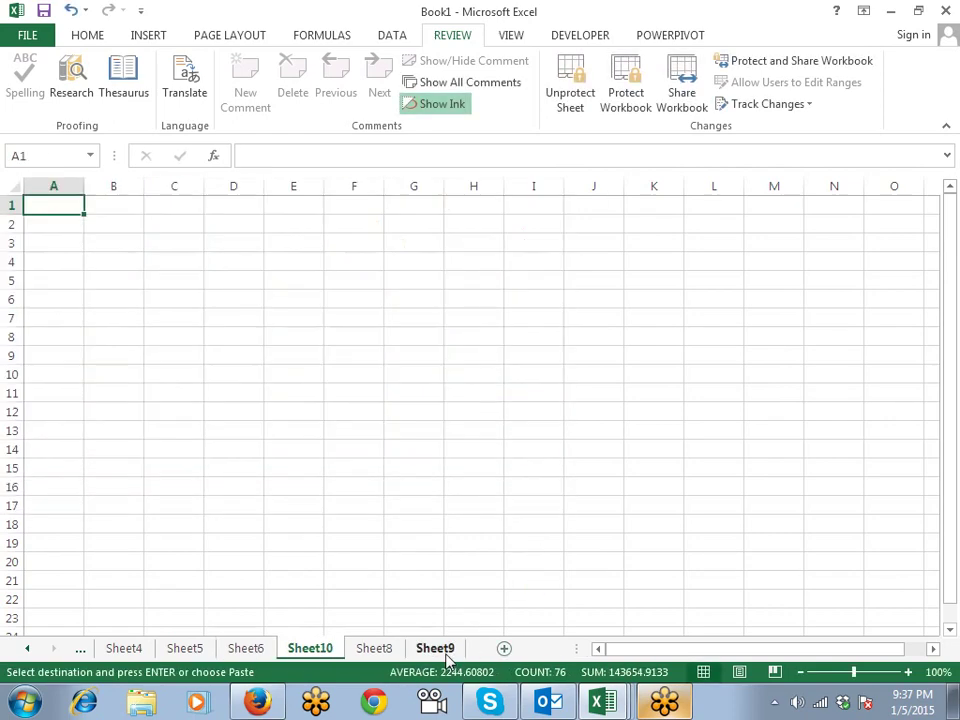
pyautogui.hotkey('ctrl', 'v')
# Delete Sheet6 from its tab menu.
pyautogui.click(250, 649)
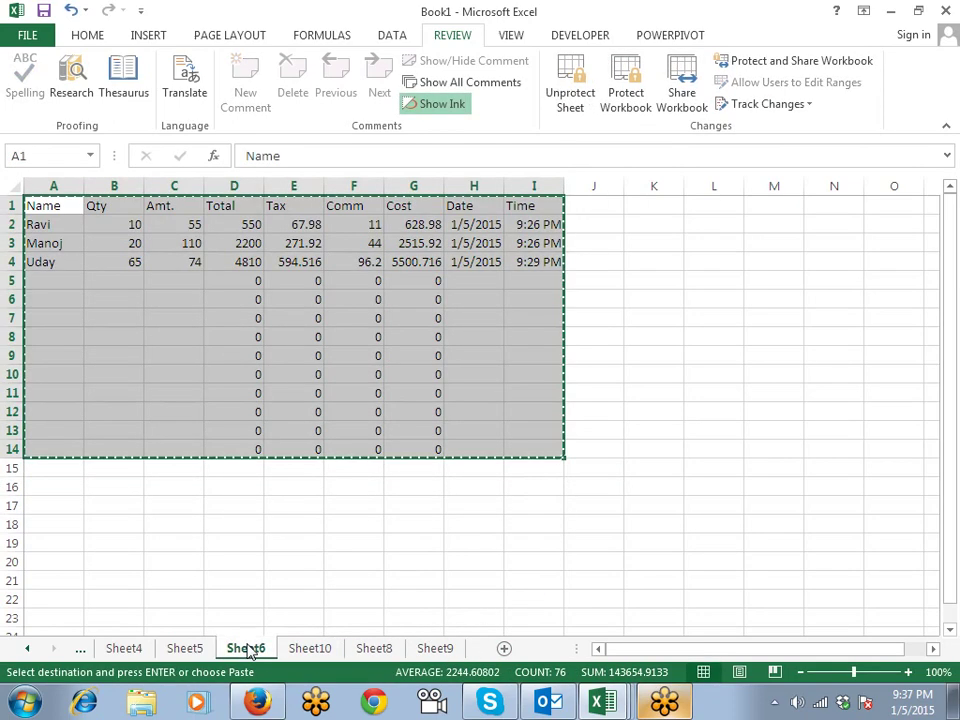
pyautogui.rightClick(252, 650)
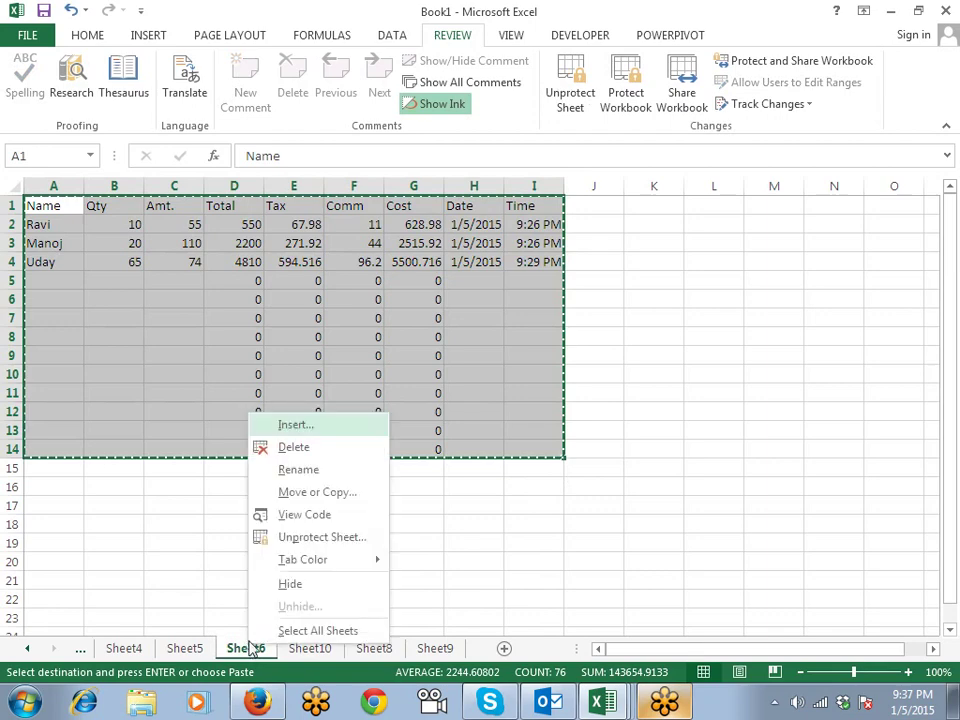
pyautogui.click(300, 468)
pyautogui.rightClick(250, 648)
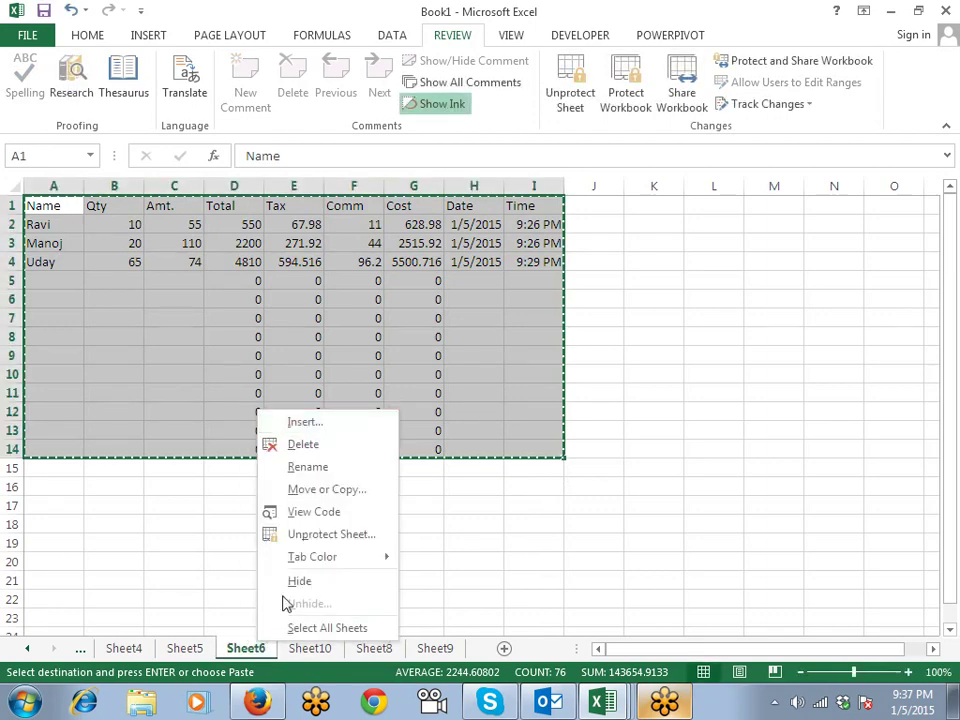
pyautogui.click(310, 446)
pyautogui.click(441, 394)
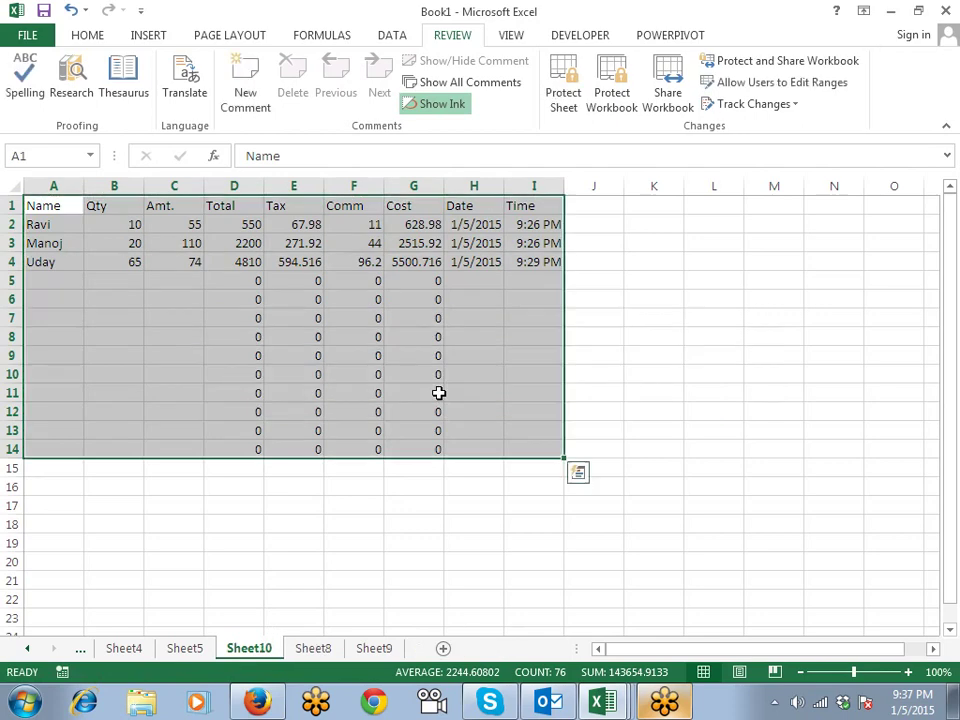
pyautogui.click(407, 380)
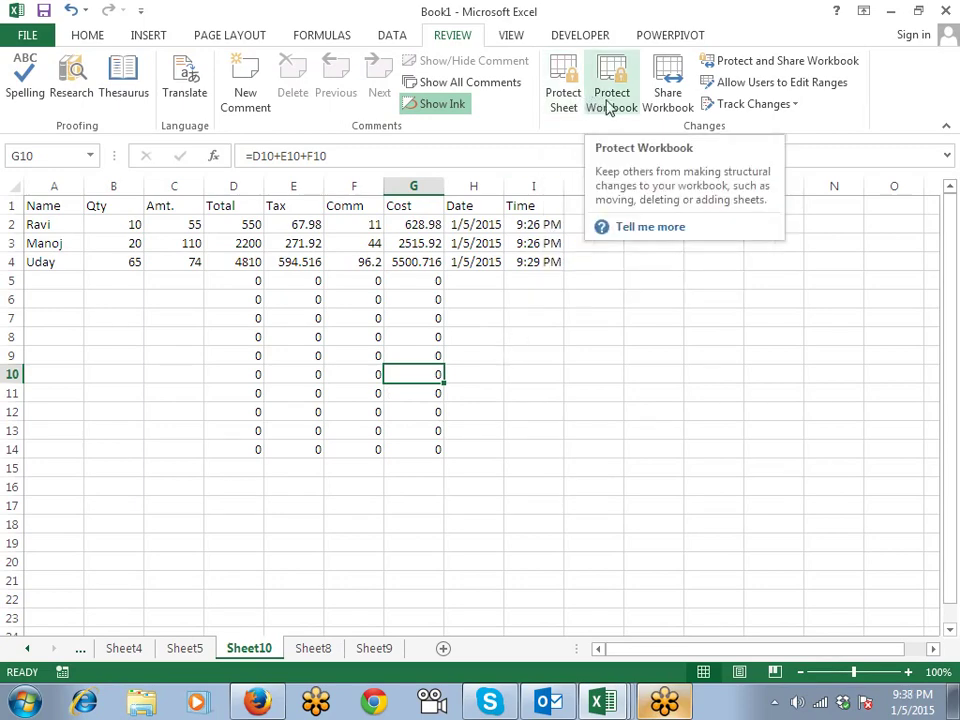
# Lock the workbook structure with a confirmed password and verify that sheet tab actions are disabled.
pyautogui.click(609, 104)
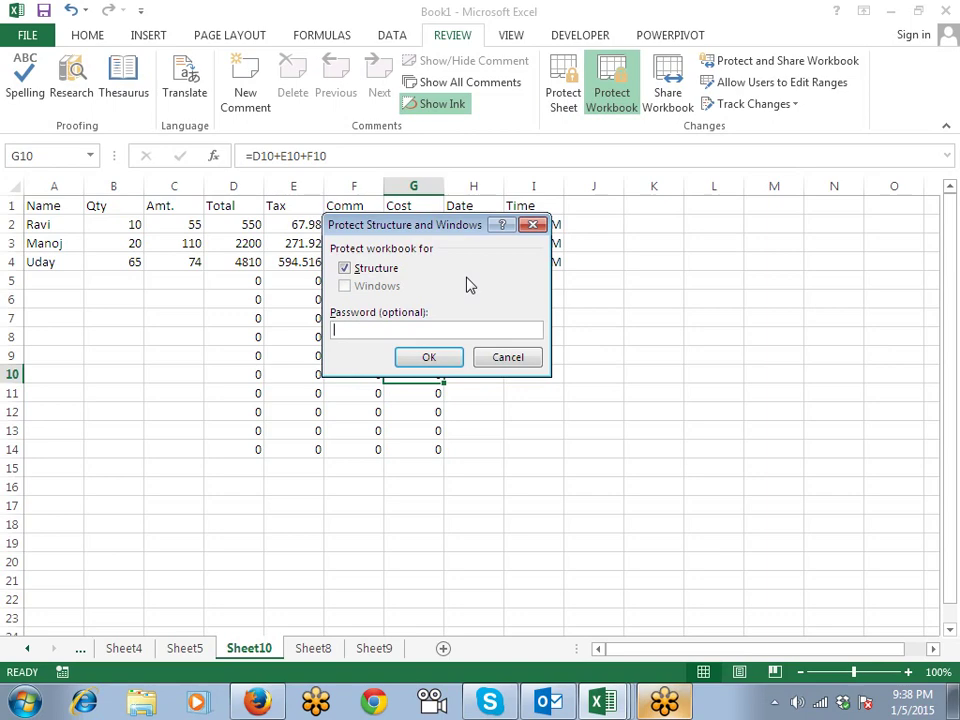
pyautogui.click(428, 357)
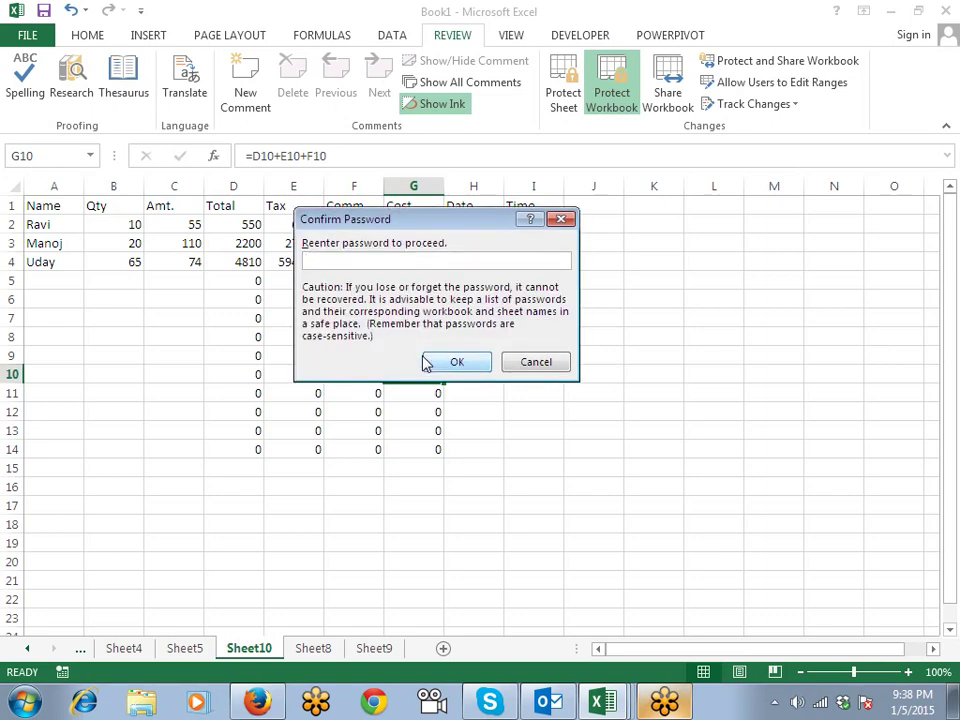
pyautogui.click(423, 364)
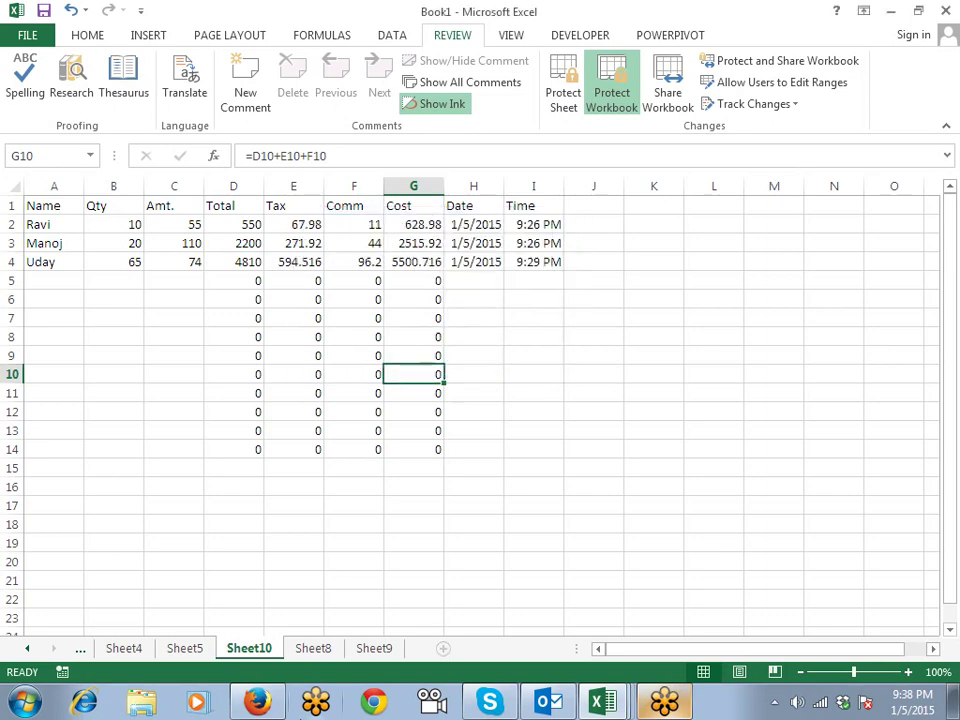
pyautogui.rightClick(251, 651)
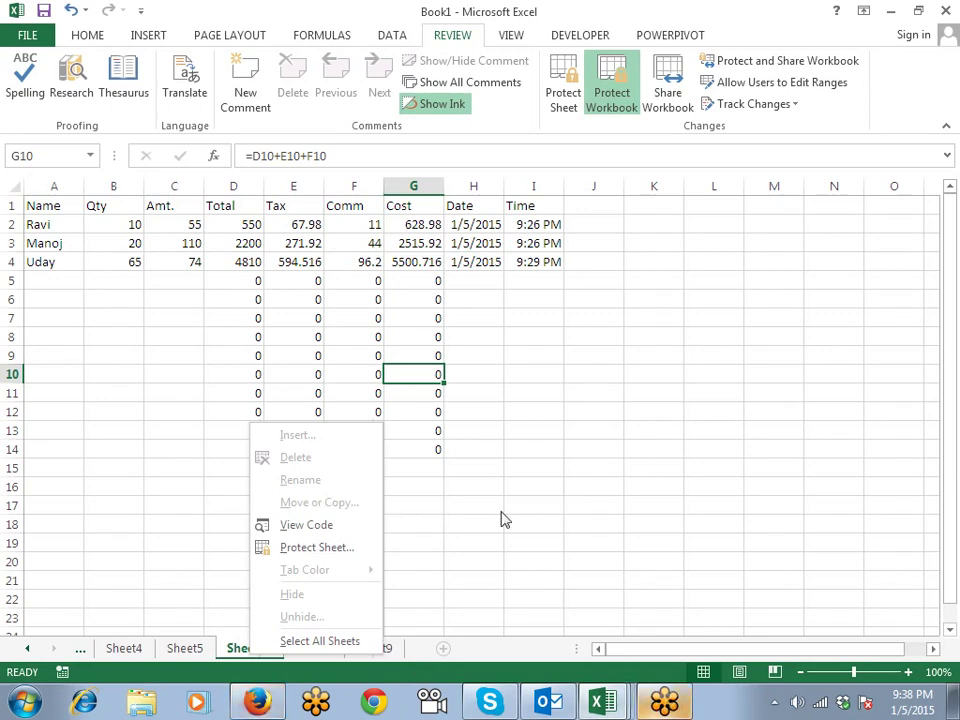
pyautogui.click(486, 486)
pyautogui.click(665, 703)
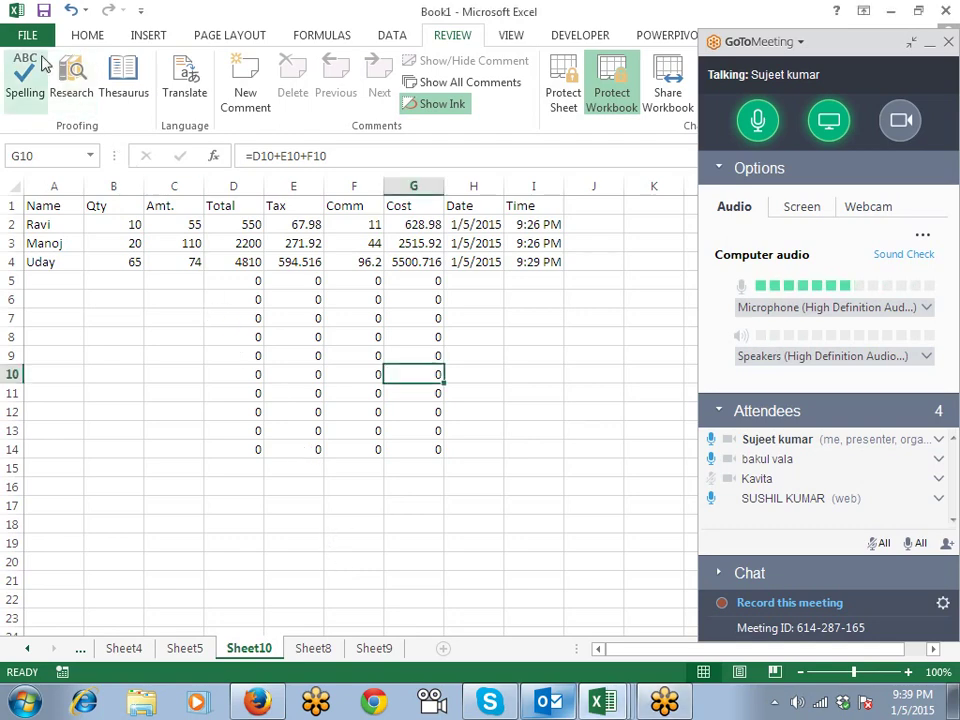
# Open the File tab's Info page for the workbook.
pyautogui.click(27, 35)
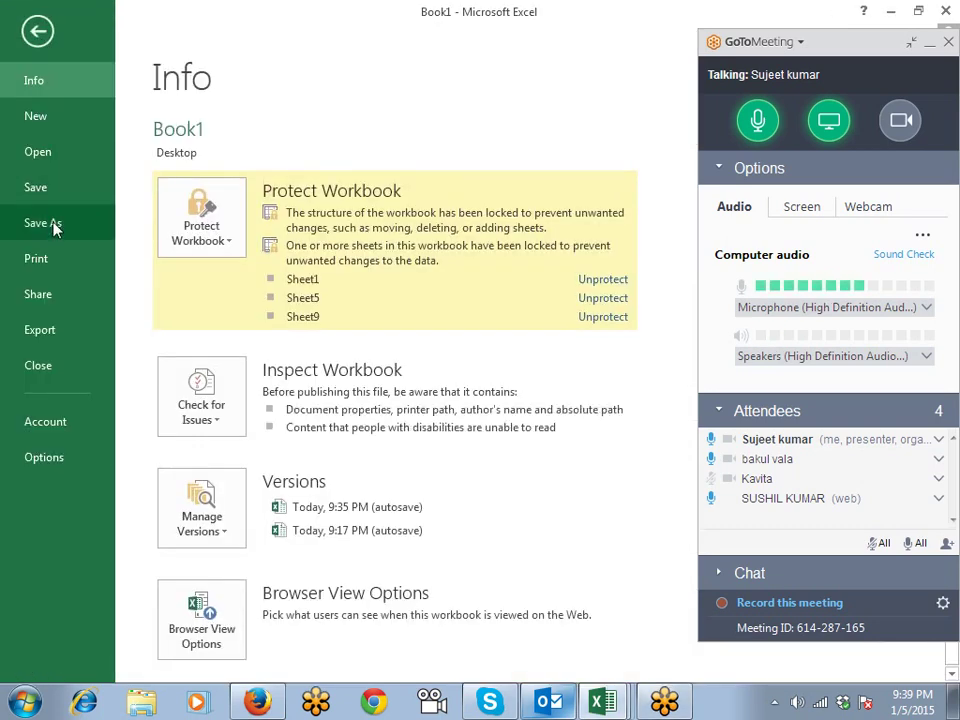
# Start a Save As of Book1 to the Desktop folder.
pyautogui.click(47, 187)
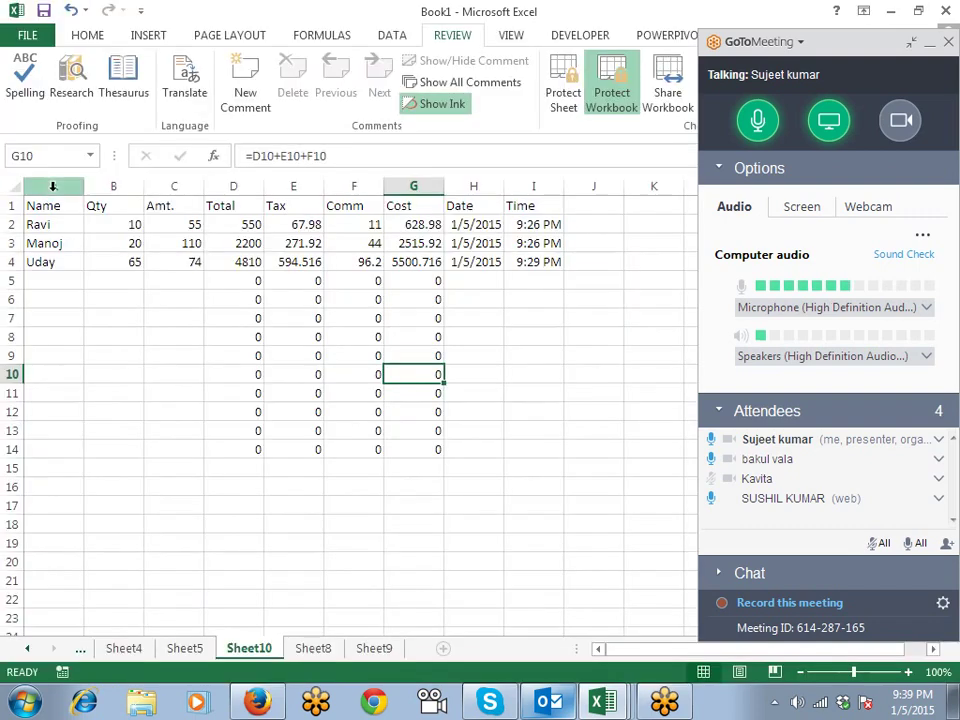
pyautogui.click(298, 321)
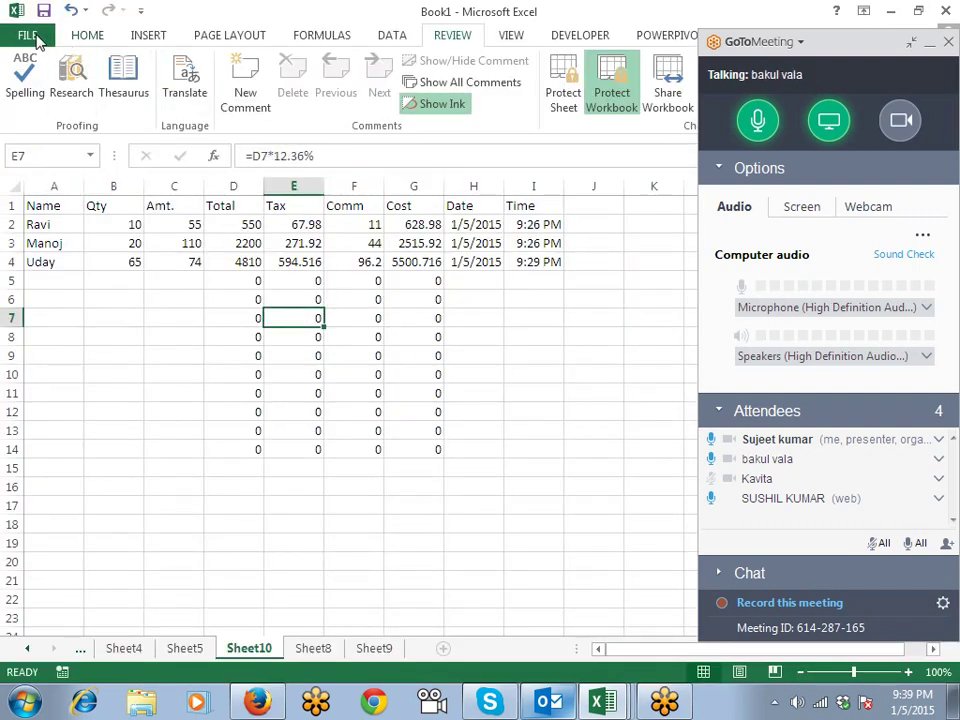
pyautogui.click(32, 35)
pyautogui.click(37, 229)
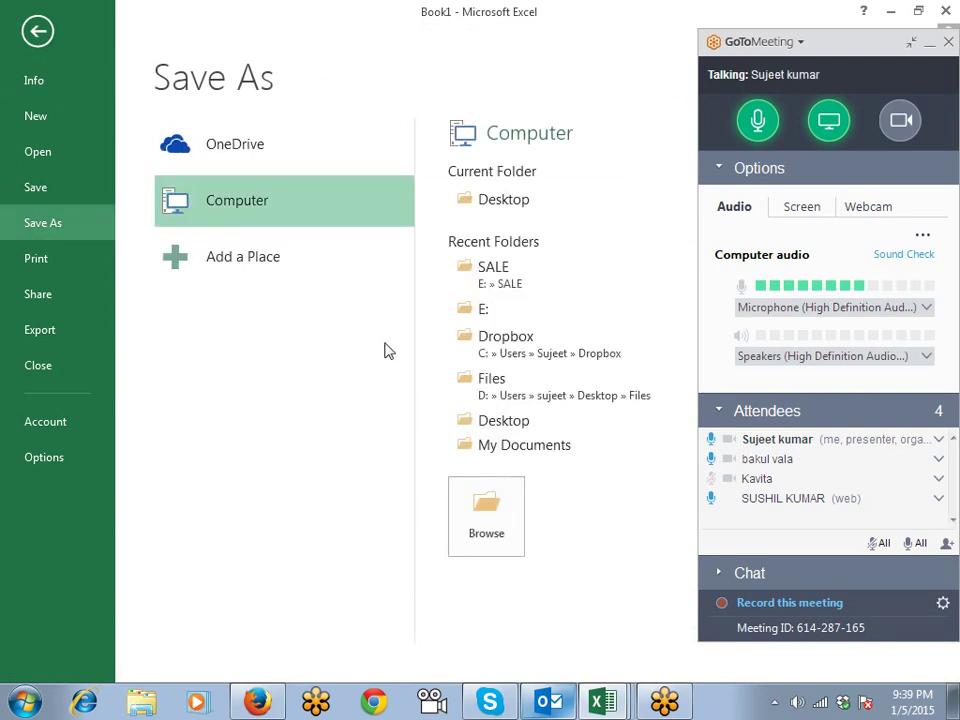
pyautogui.click(519, 432)
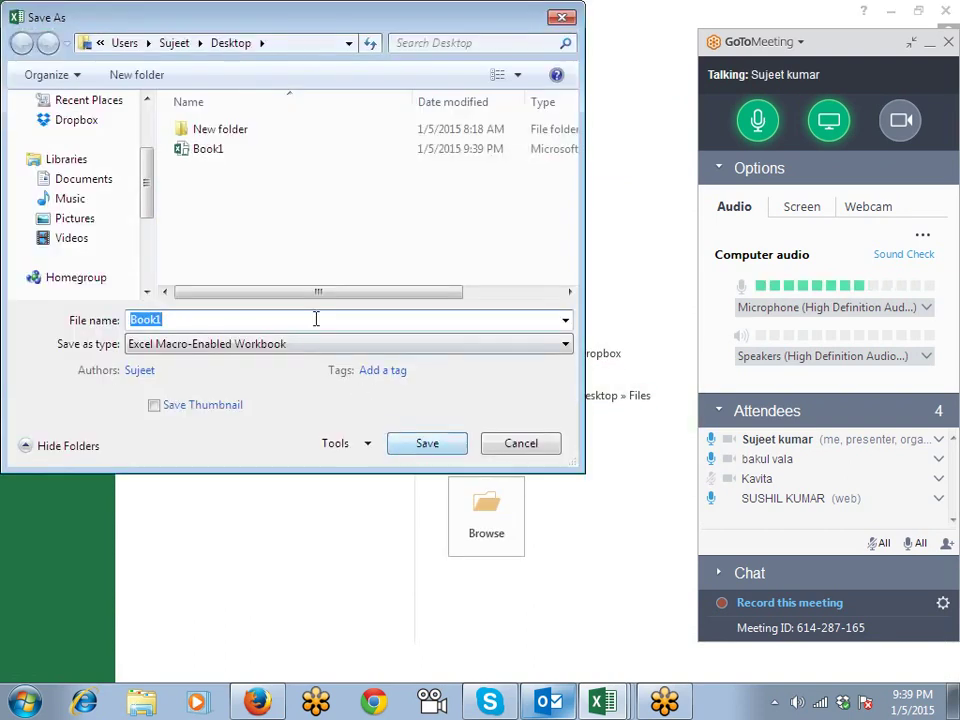
pyautogui.scroll(1, 145, 197)
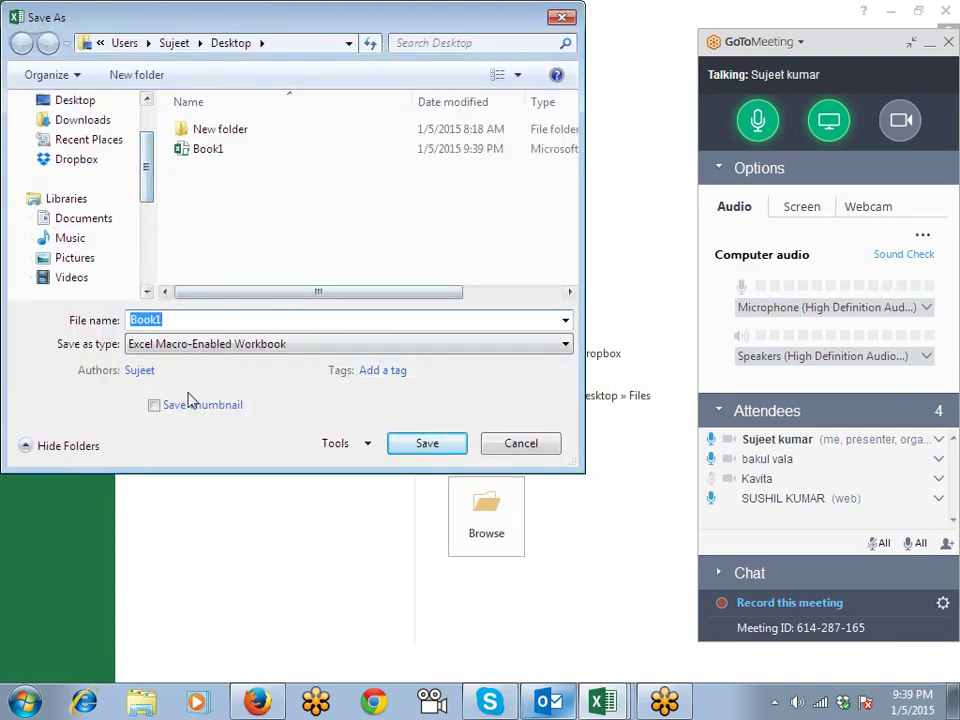
# Set and confirm passwords to open and modify, then save over the existing Book1.xlsm.
pyautogui.click(338, 450)
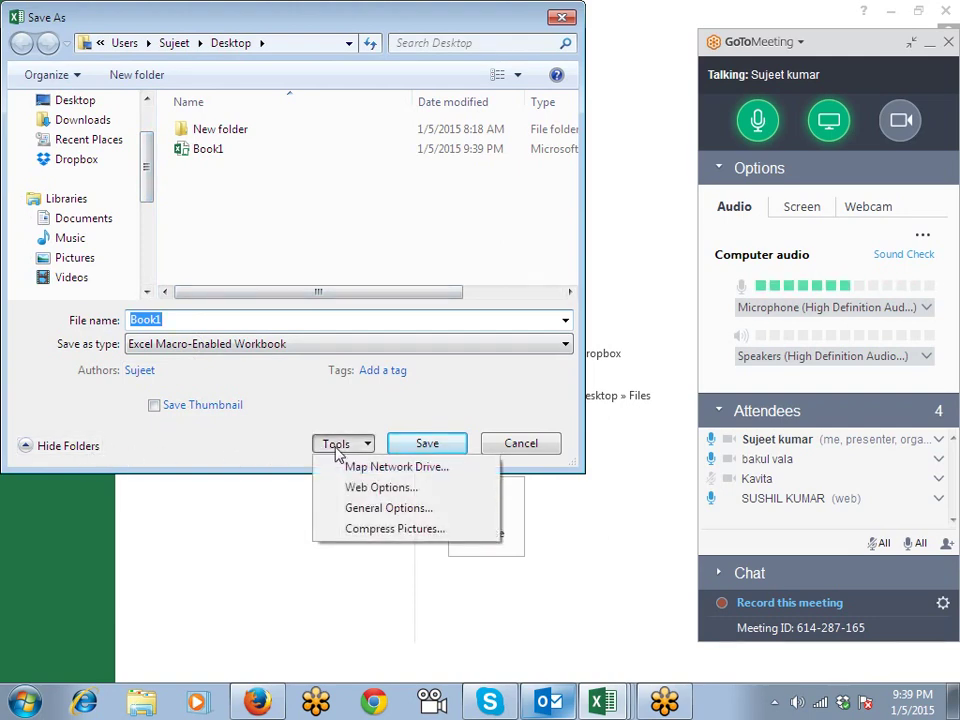
pyautogui.click(386, 510)
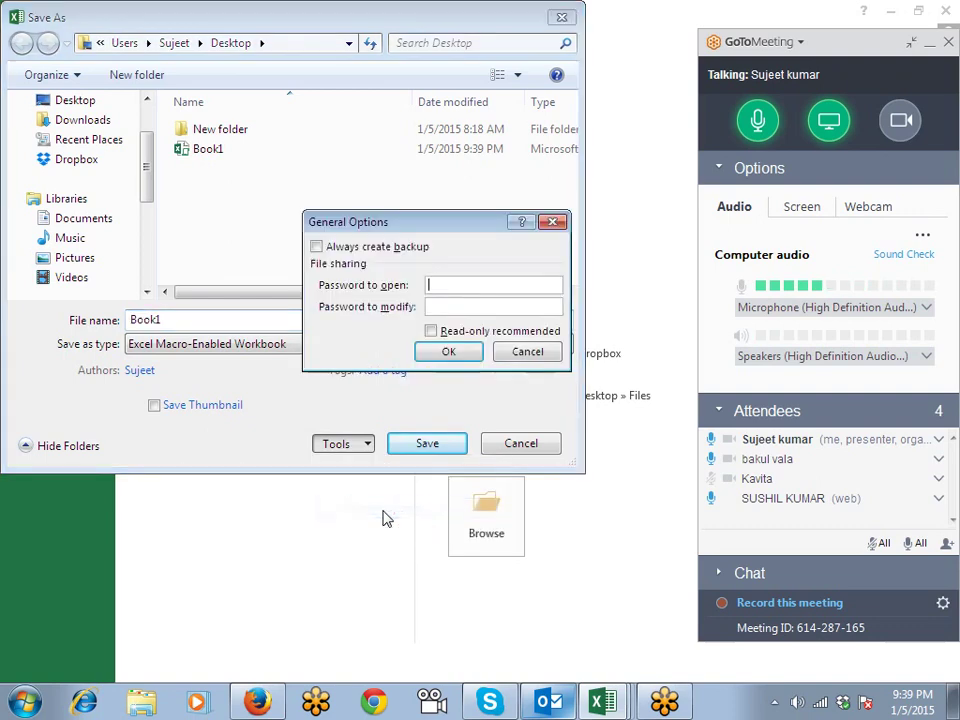
pyautogui.write('a')
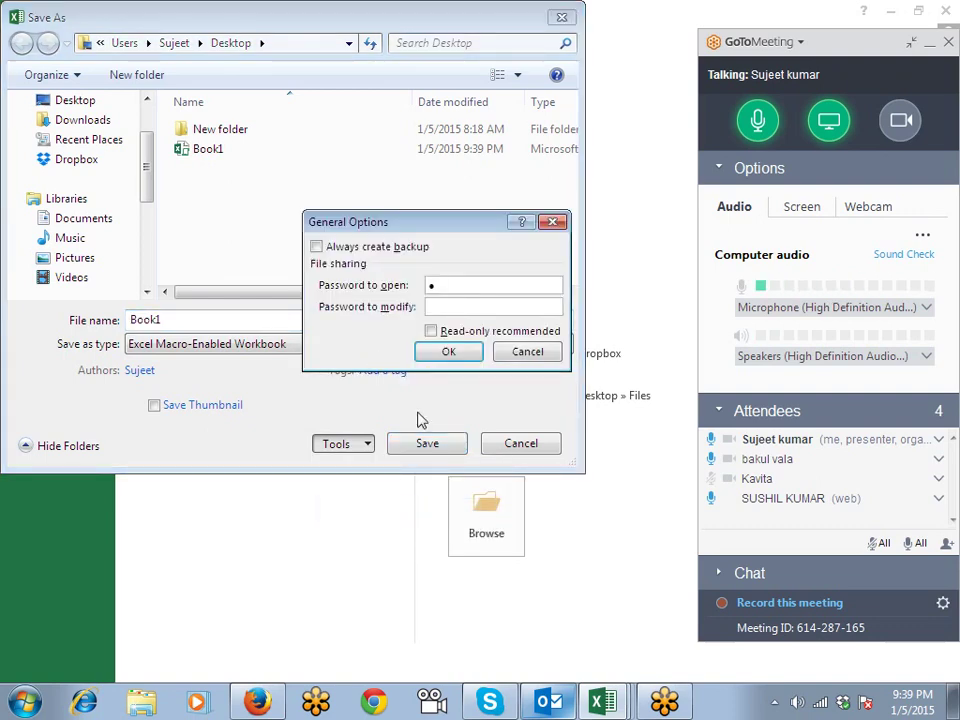
pyautogui.click(450, 309)
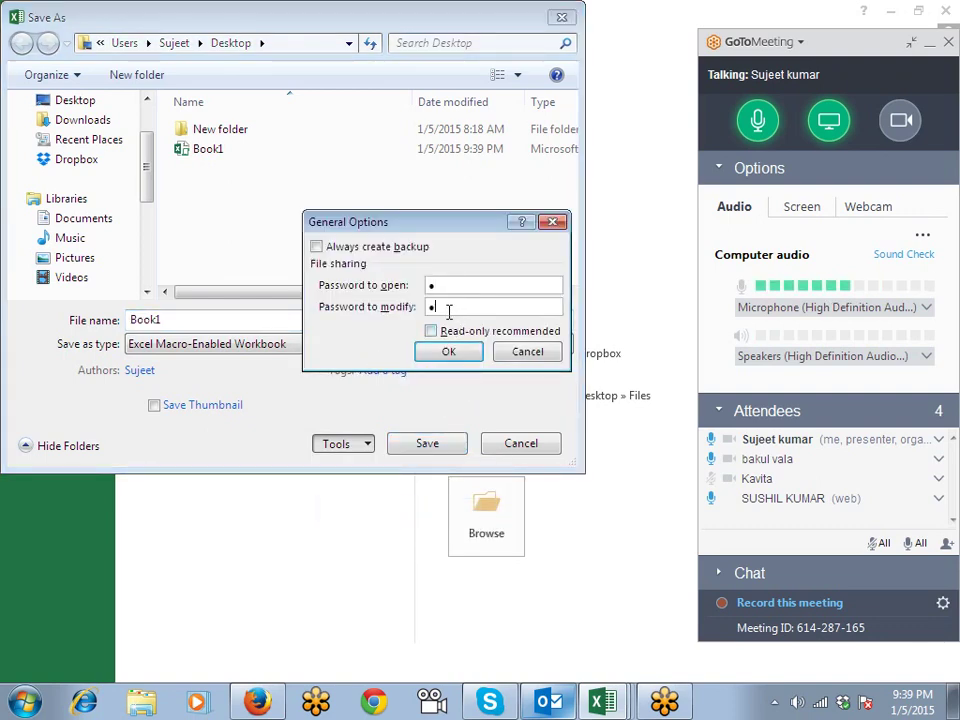
pyautogui.click(448, 351)
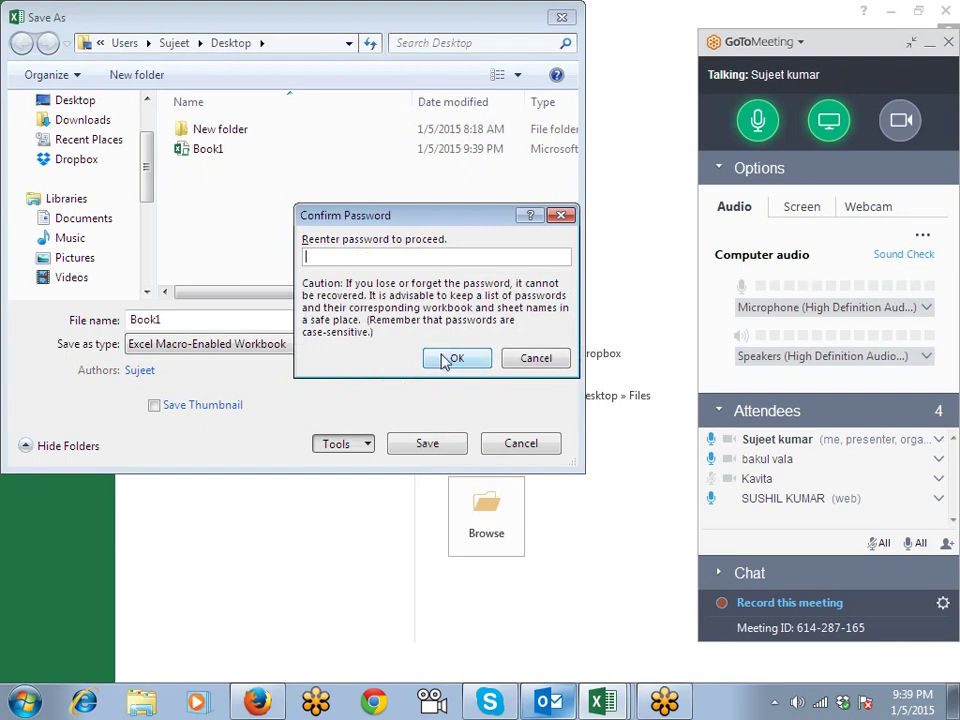
pyautogui.write('a')
pyautogui.click(445, 360)
pyautogui.write('a')
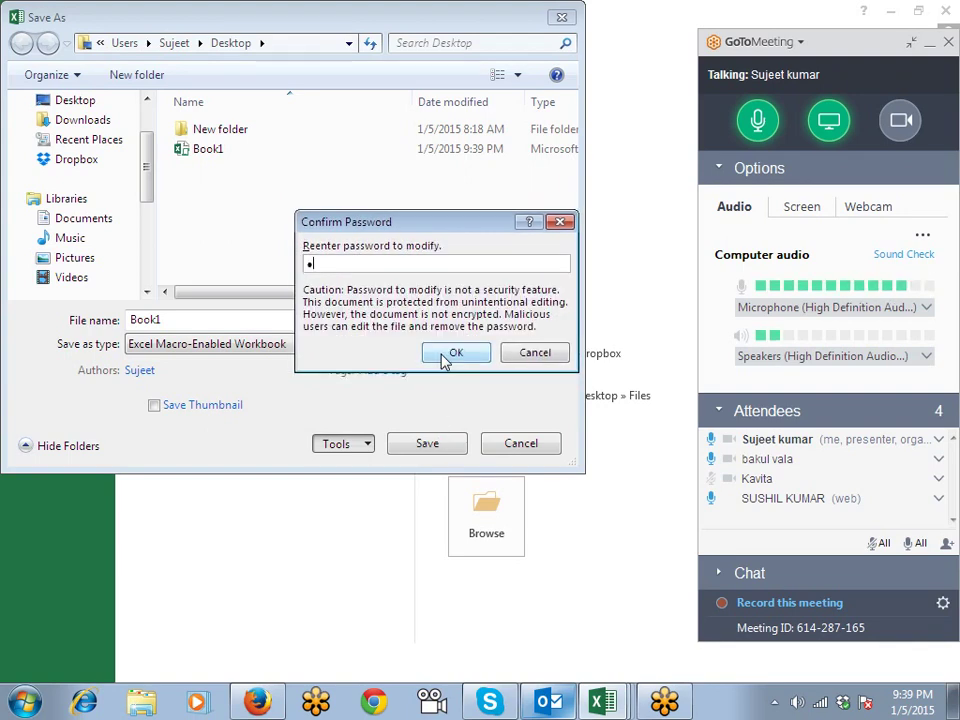
pyautogui.click(445, 357)
pyautogui.click(429, 443)
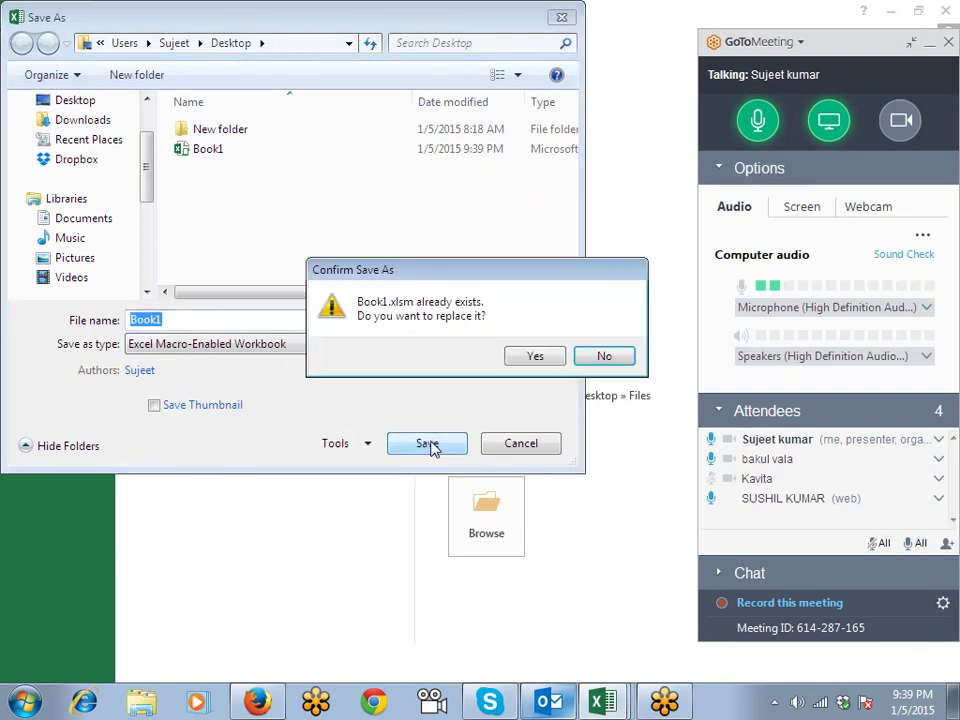
pyautogui.click(536, 357)
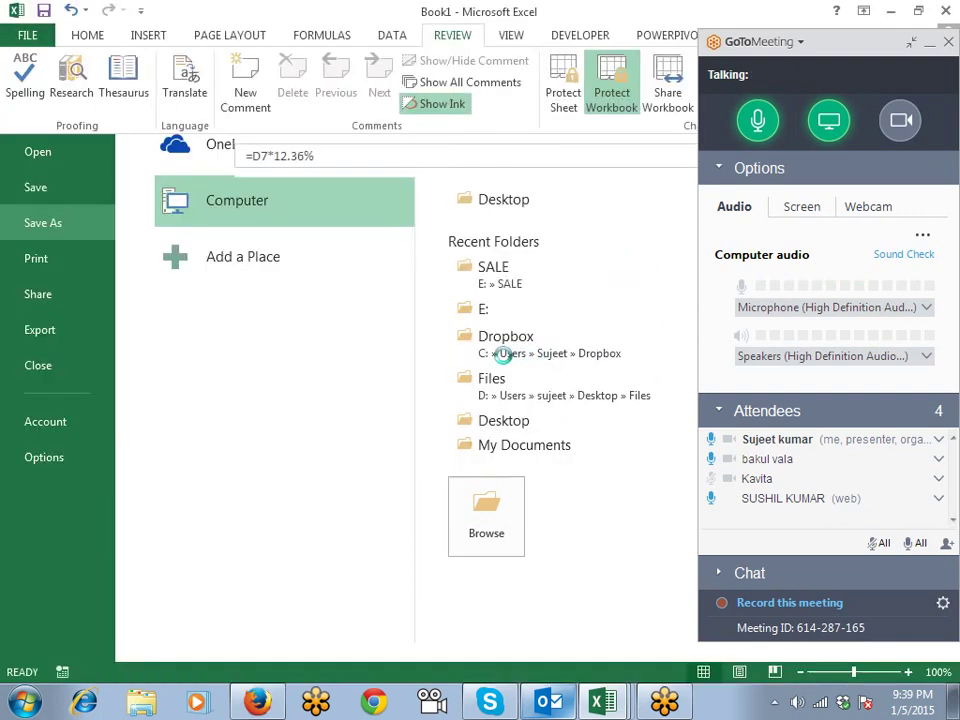
# Select cells H10, M1 and J5, then bring up the Windows Start menu.
pyautogui.click(474, 374)
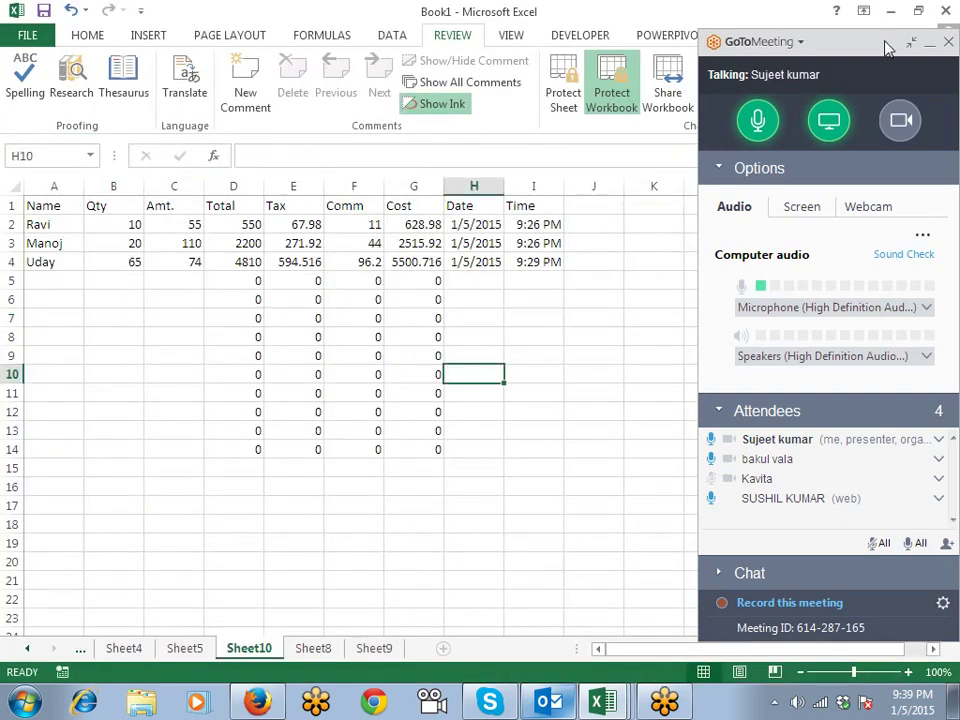
pyautogui.click(776, 205)
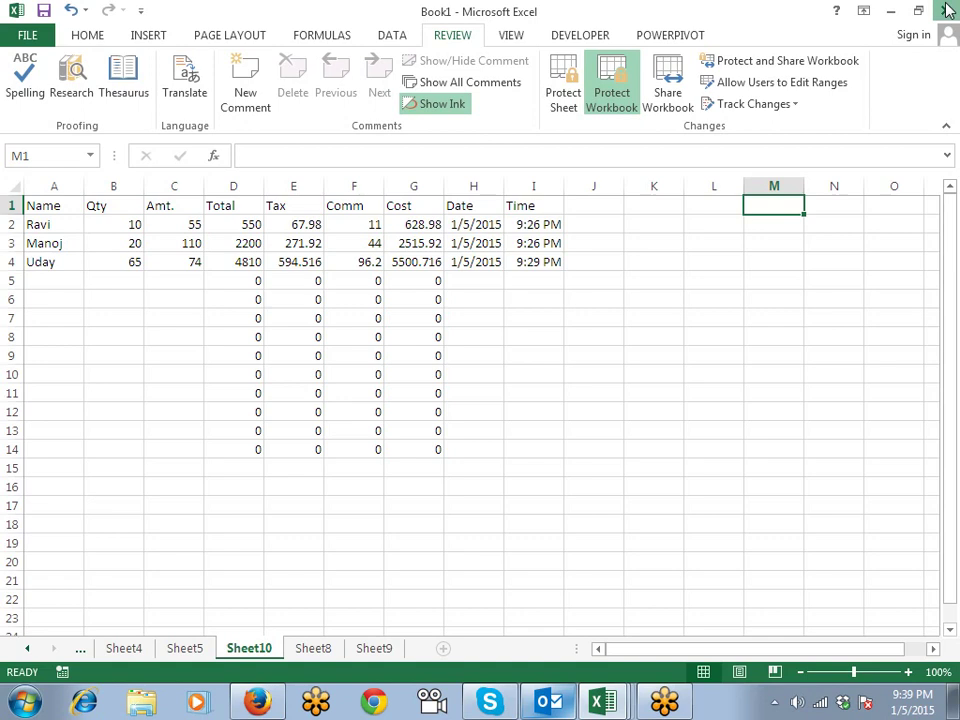
pyautogui.click(581, 278)
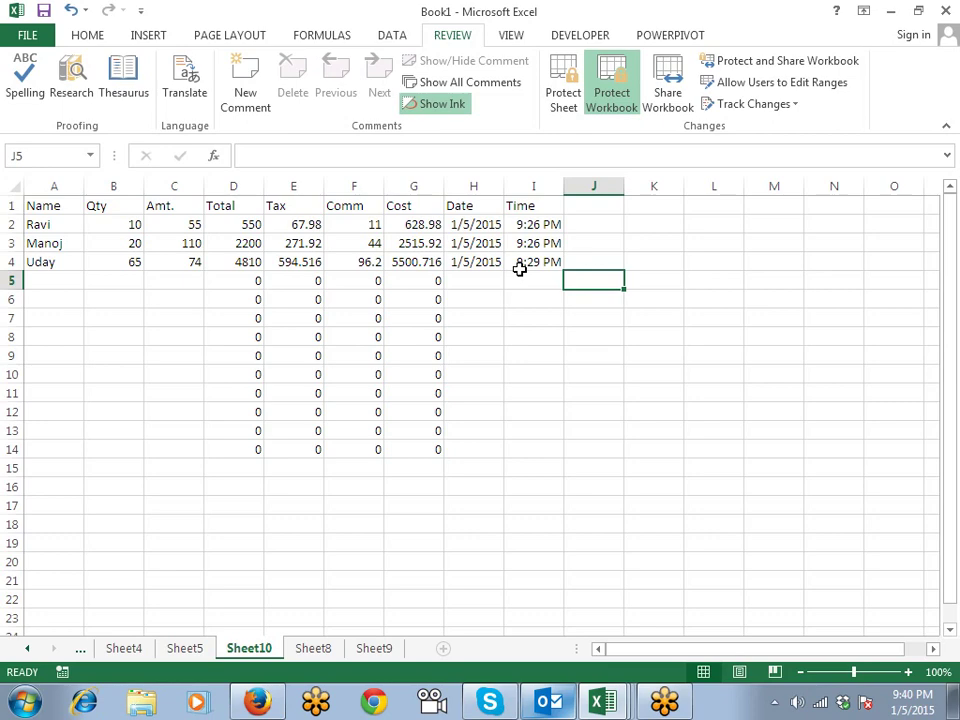
pyautogui.click(24, 702)
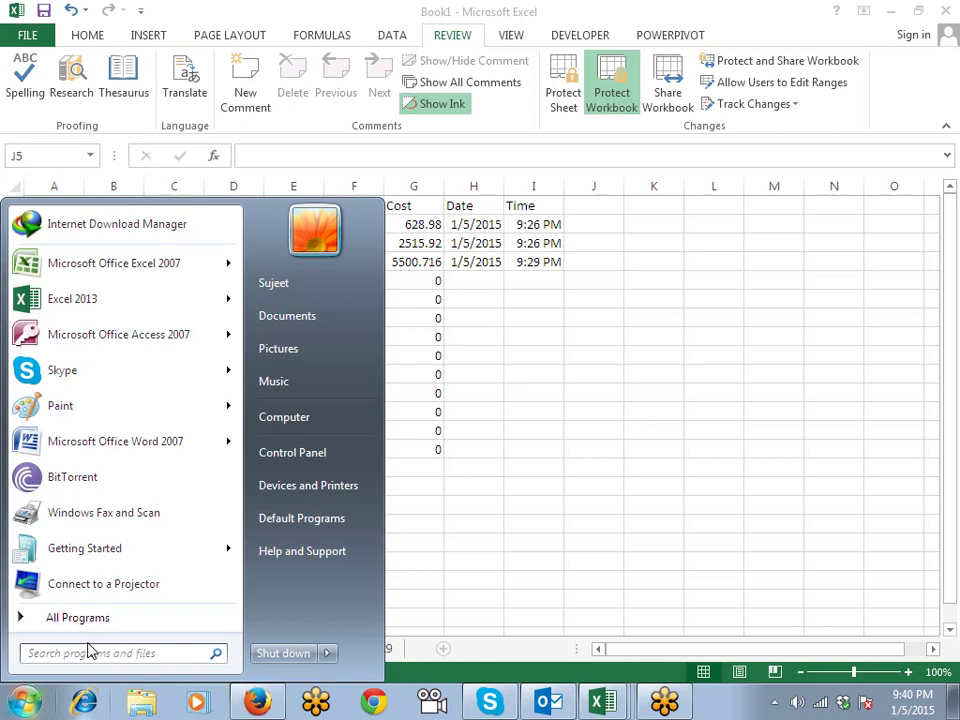
# Close Start and reopen Save As to the Desktop with General Options showing both filled passwords.
pyautogui.click(542, 409)
pyautogui.click(28, 38)
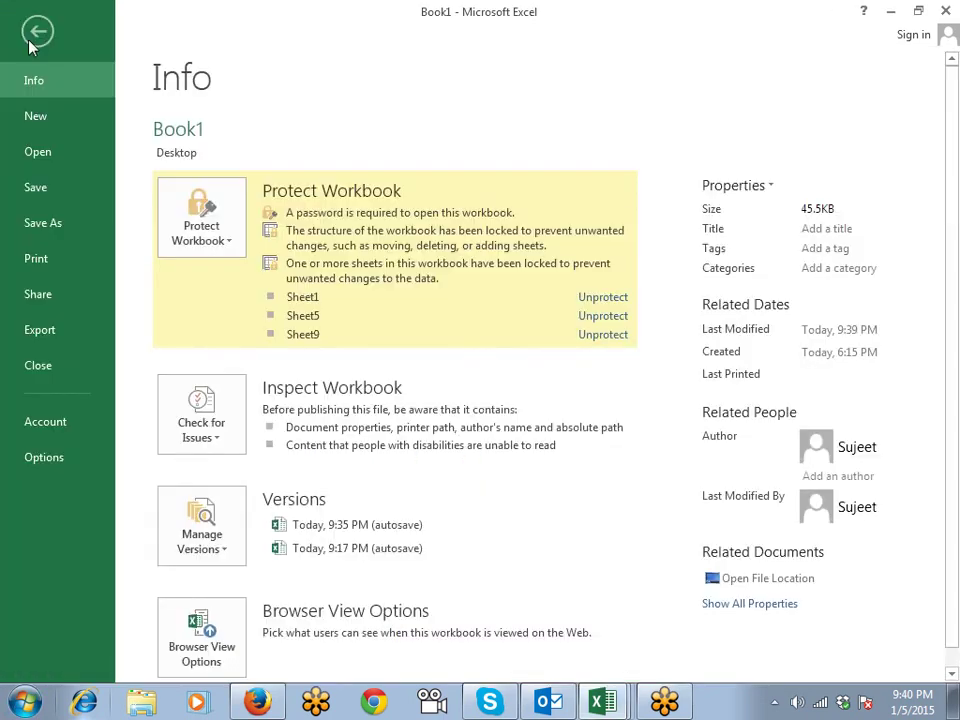
pyautogui.click(60, 236)
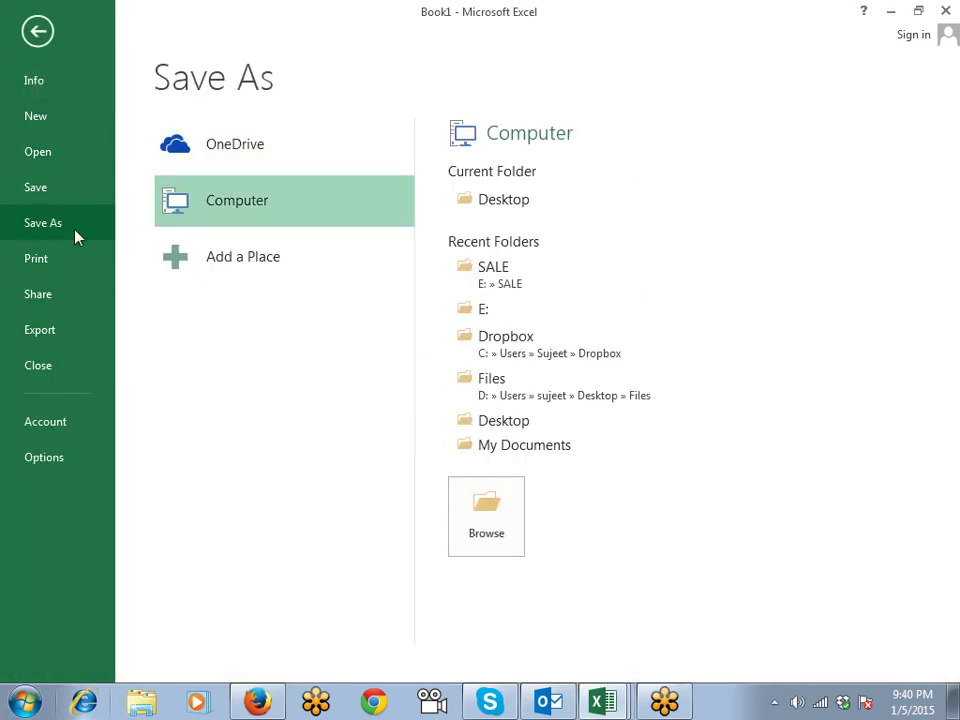
pyautogui.click(511, 425)
pyautogui.click(337, 446)
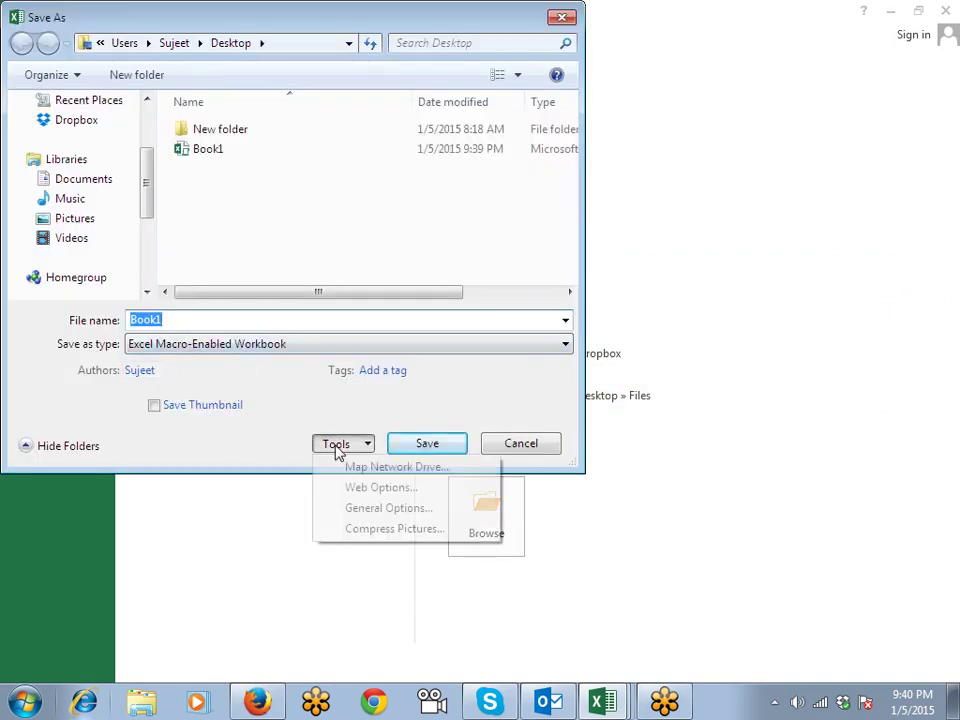
pyautogui.click(388, 510)
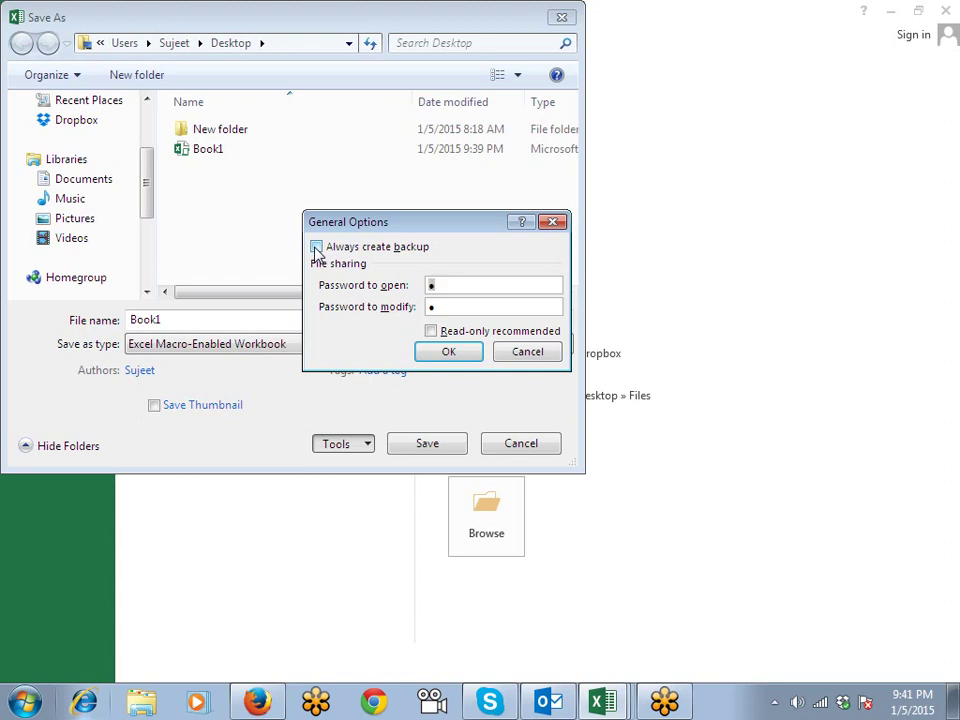
# Open the Start menu's All Programs list and expand Accessories and System Tools.
pyautogui.click(22, 700)
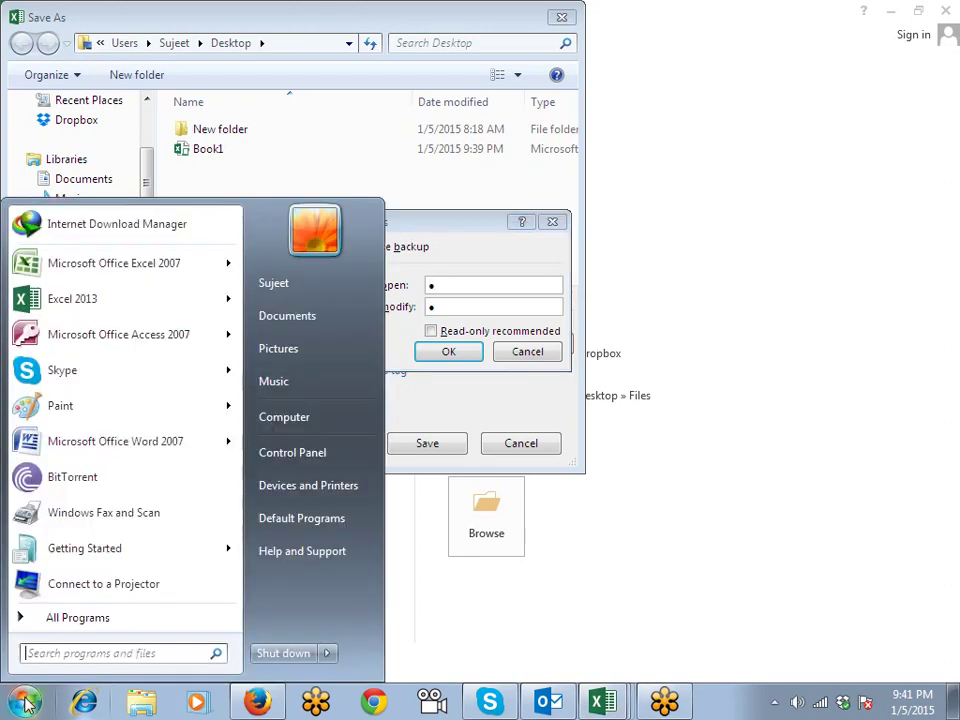
pyautogui.click(133, 617)
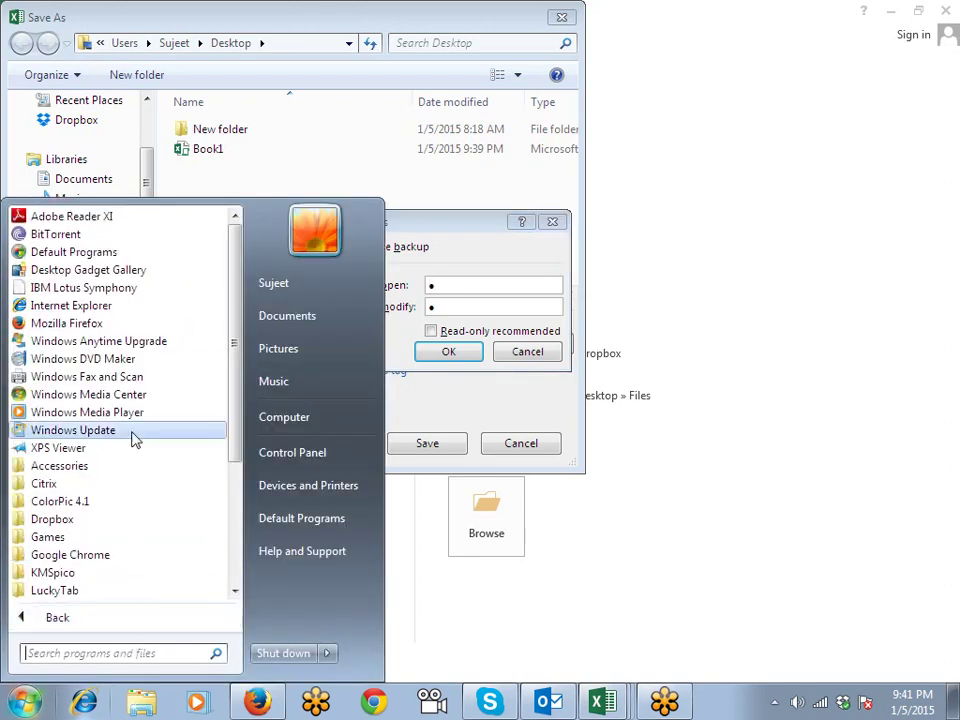
pyautogui.click(110, 473)
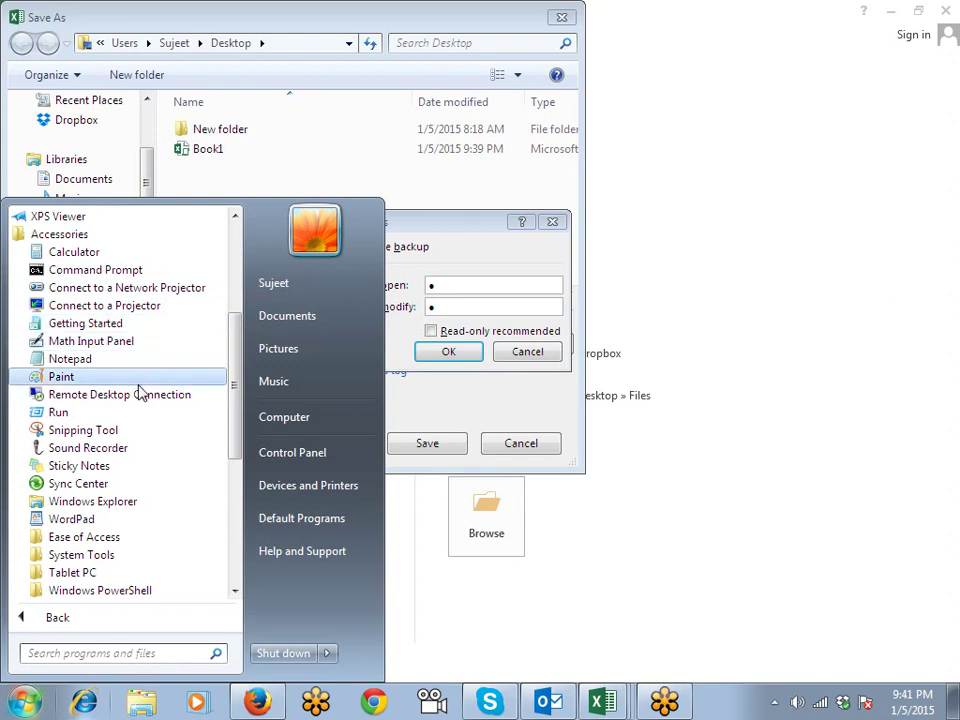
pyautogui.scroll(-2, 141, 411)
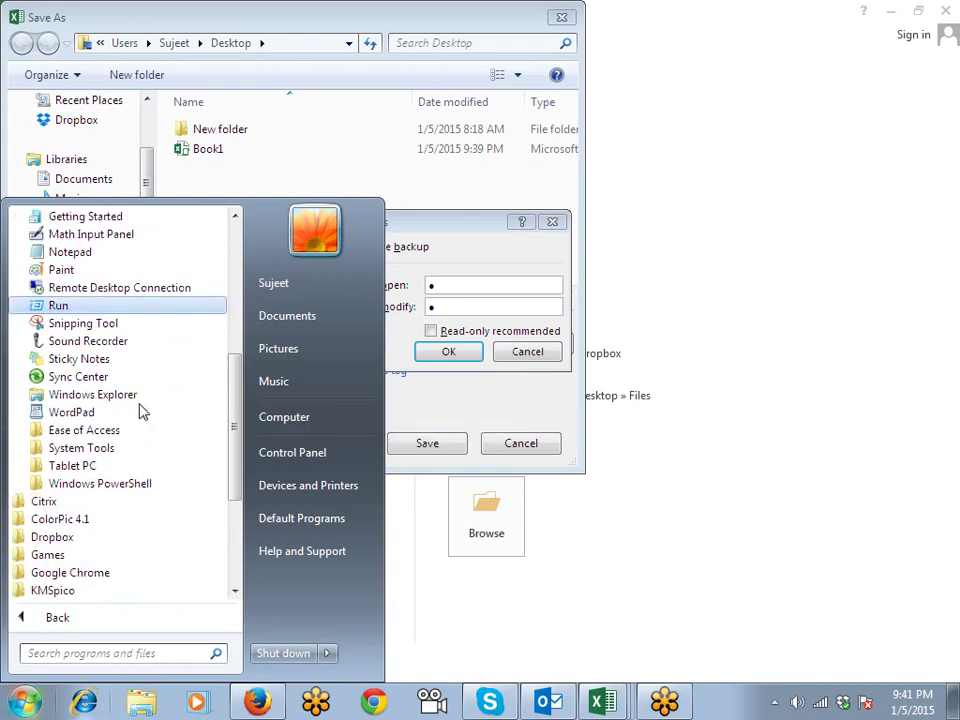
pyautogui.click(110, 456)
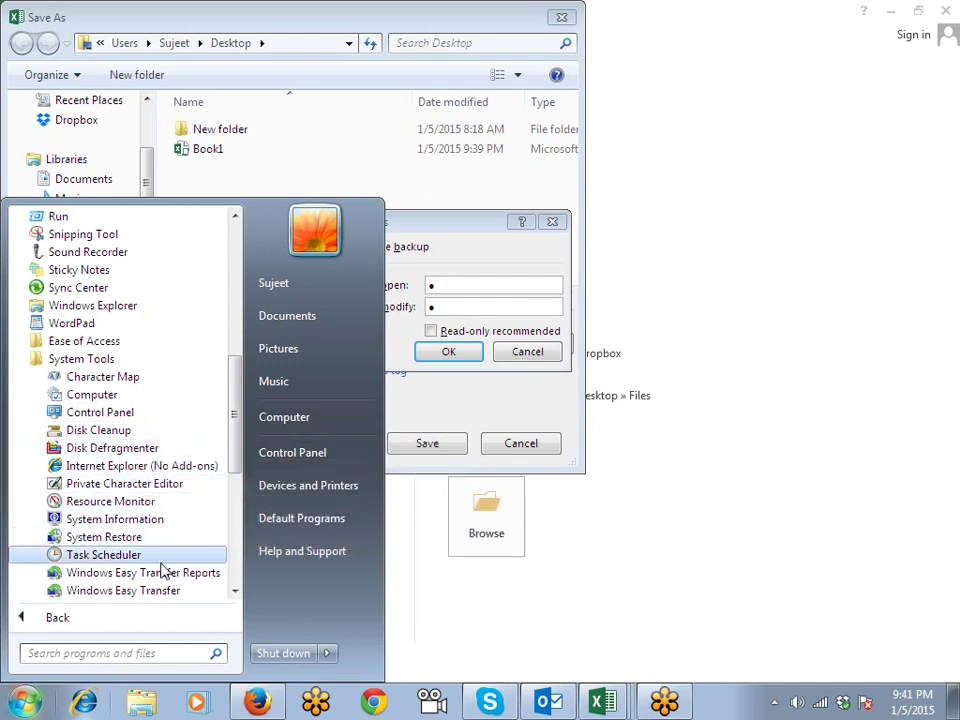
pyautogui.scroll(-1, 225, 600)
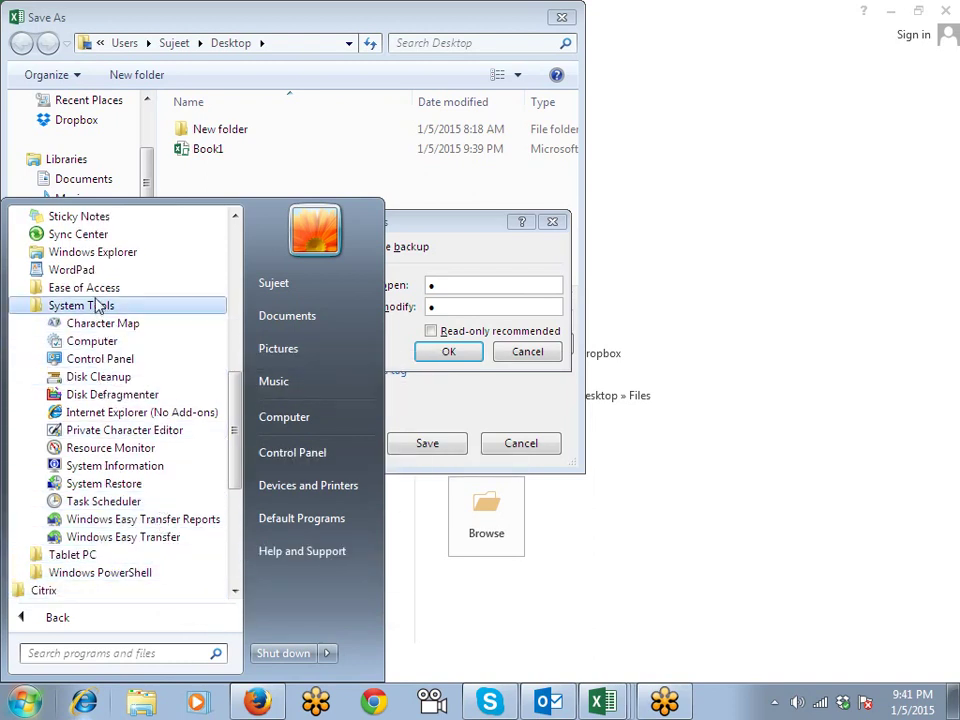
# Browse Ease of Access, System Tools and Tablet PC, search 'back', then clear the search.
pyautogui.click(80, 305)
pyautogui.click(95, 290)
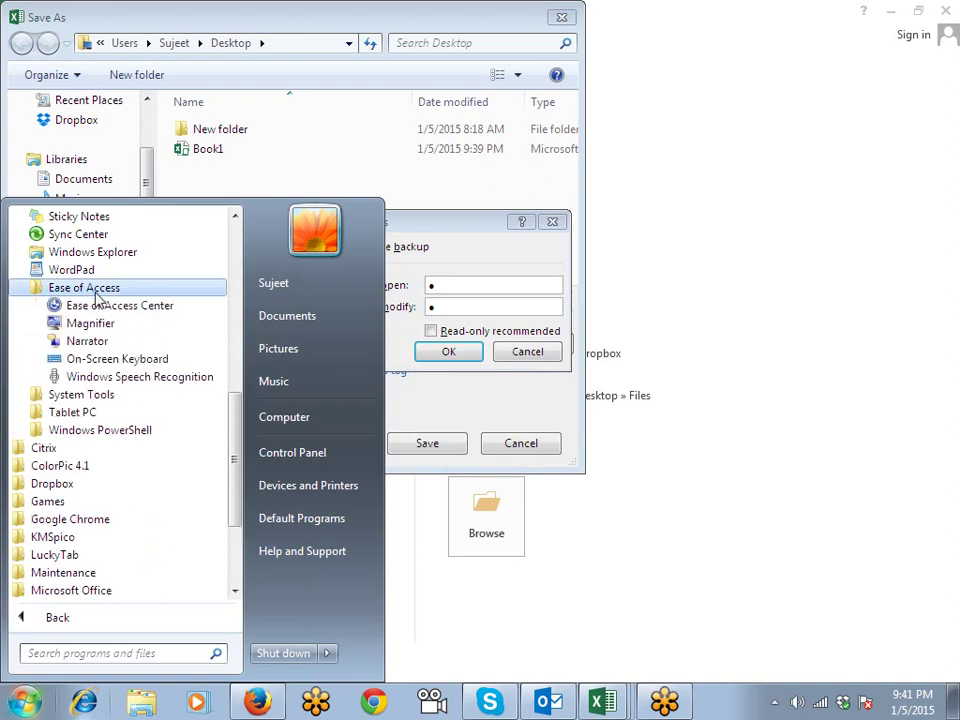
pyautogui.click(71, 402)
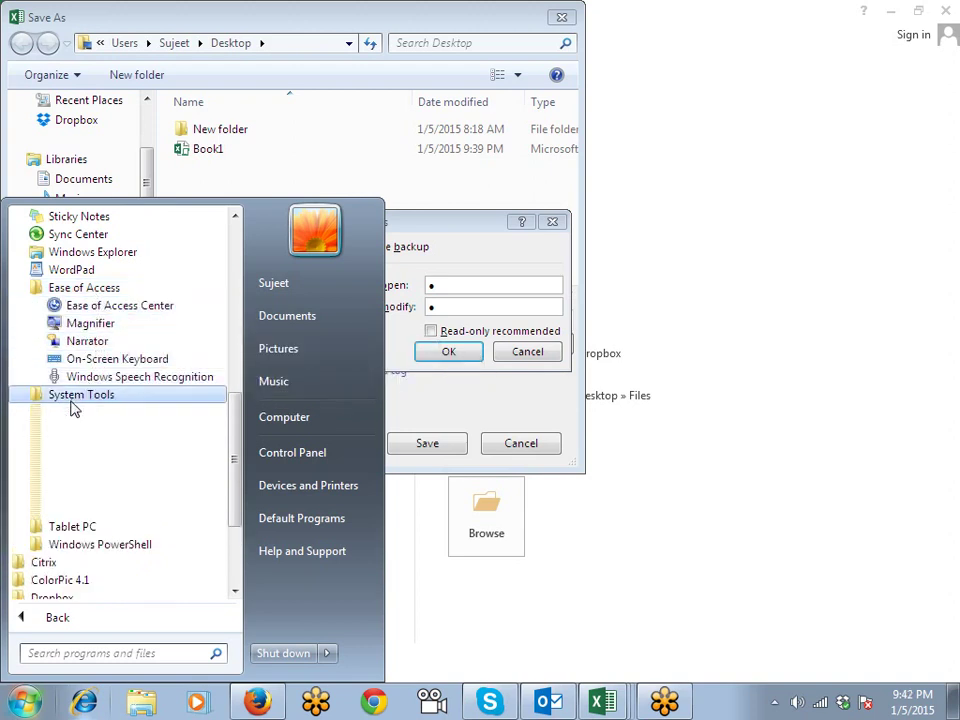
pyautogui.click(75, 502)
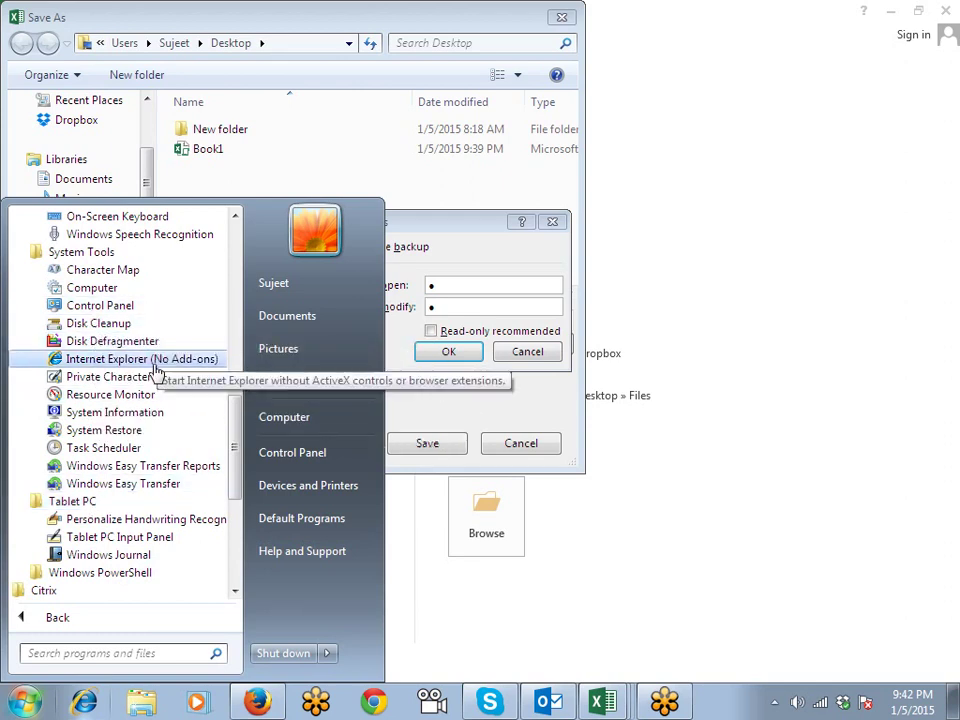
pyautogui.scroll(-1, 145, 470)
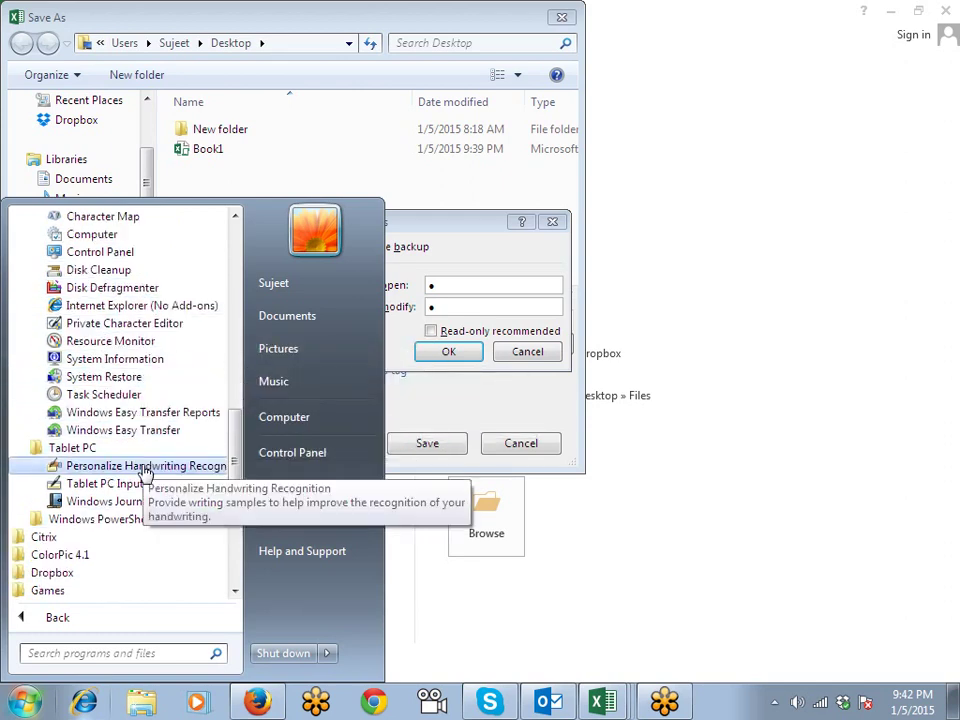
pyautogui.write('b')
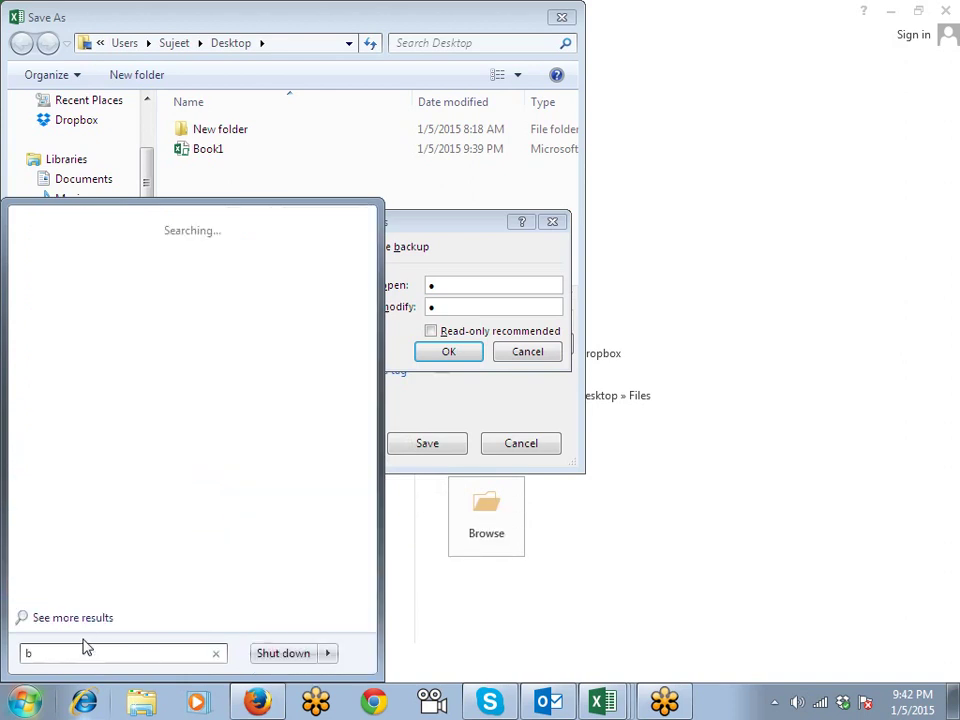
pyautogui.write('ack')
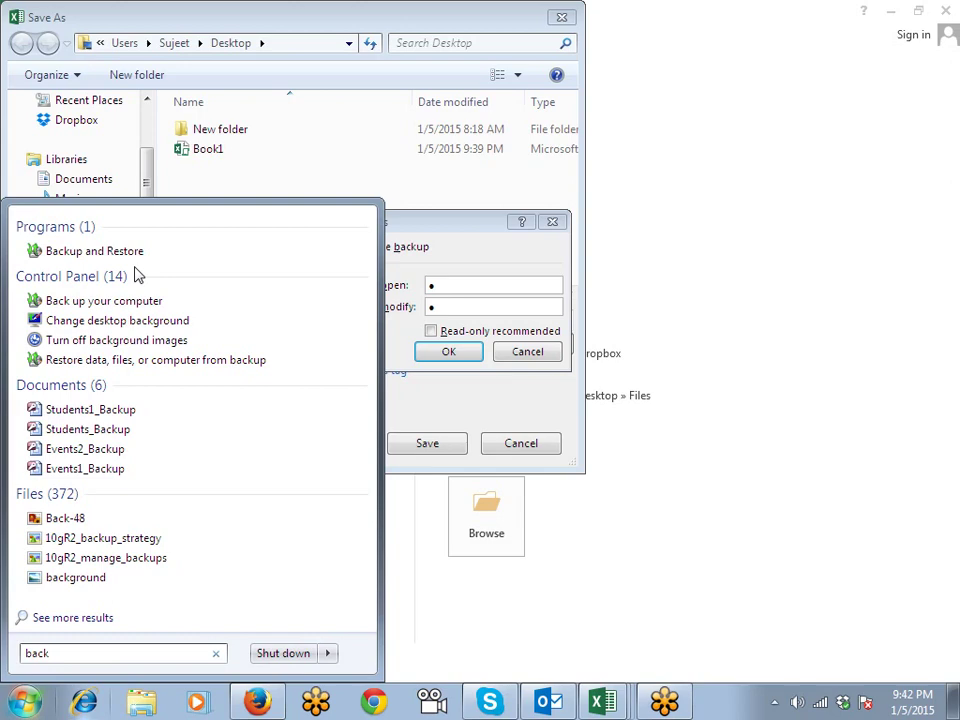
pyautogui.press('Escape')
pyautogui.press('Escape')
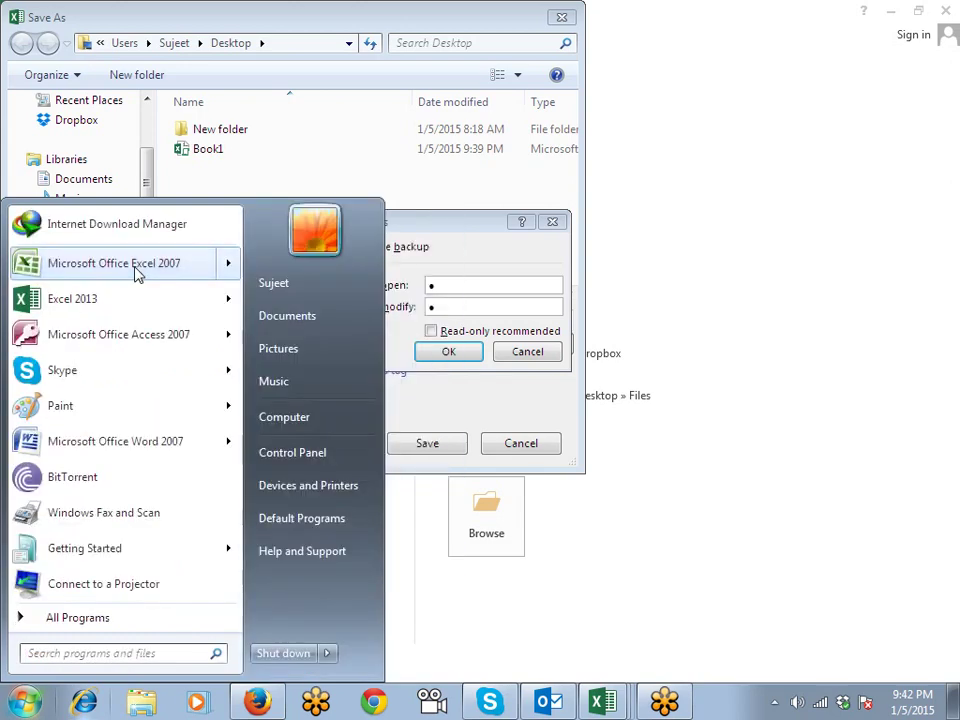
# Accept the open and modify passwords and save Book1, replacing the existing file.
pyautogui.click(420, 233)
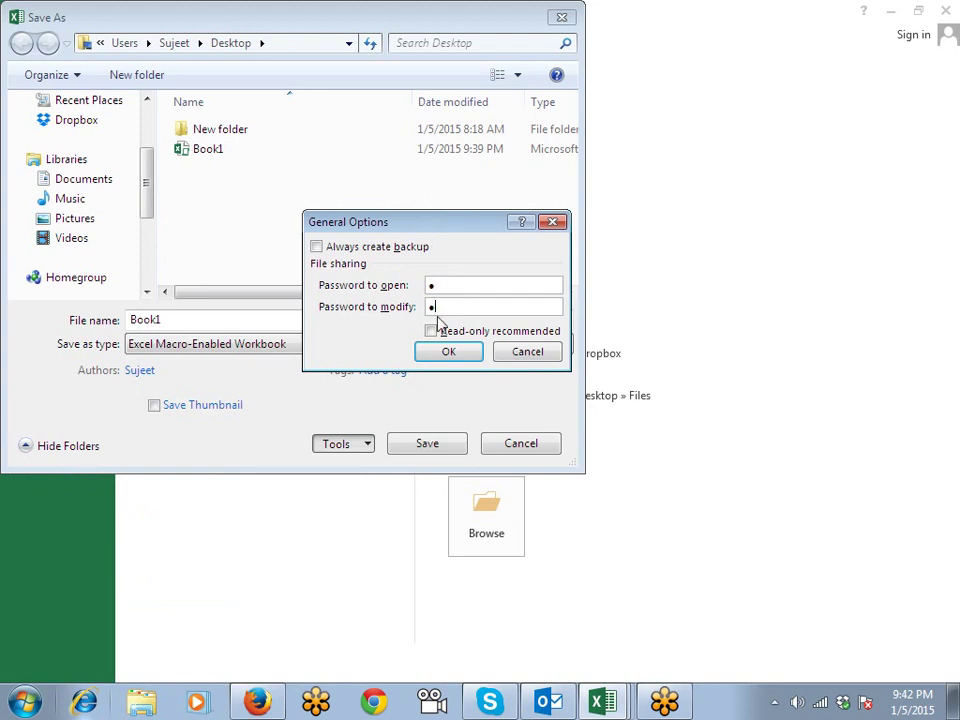
pyautogui.click(437, 358)
pyautogui.click(437, 442)
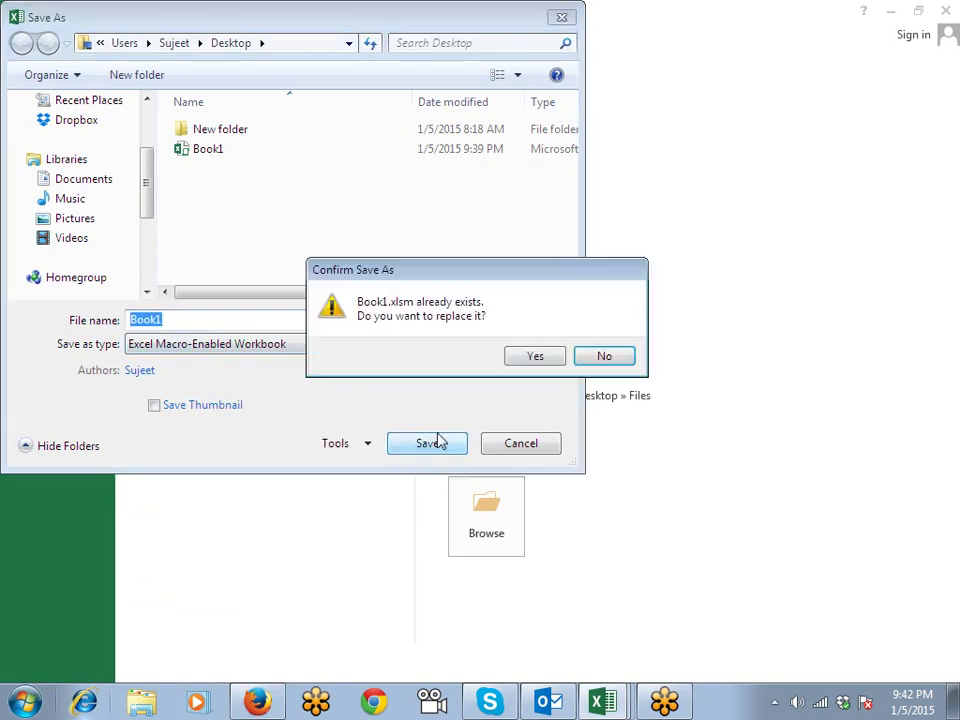
pyautogui.click(522, 358)
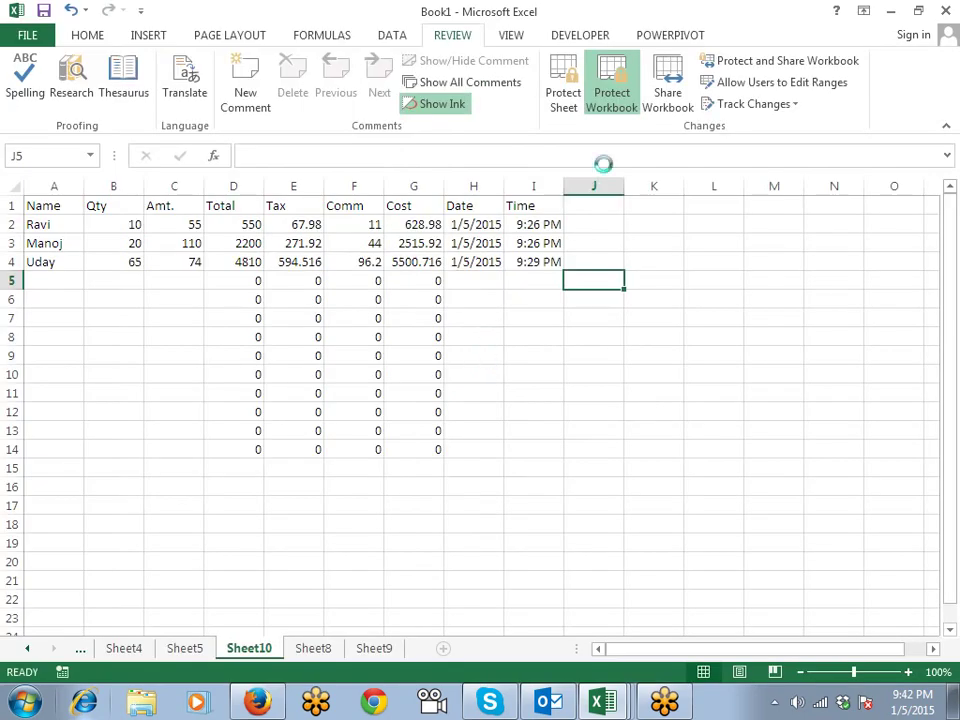
# Close Excel, reopen Book1 read-only using its open password, and create a new blank workbook.
pyautogui.click(945, 11)
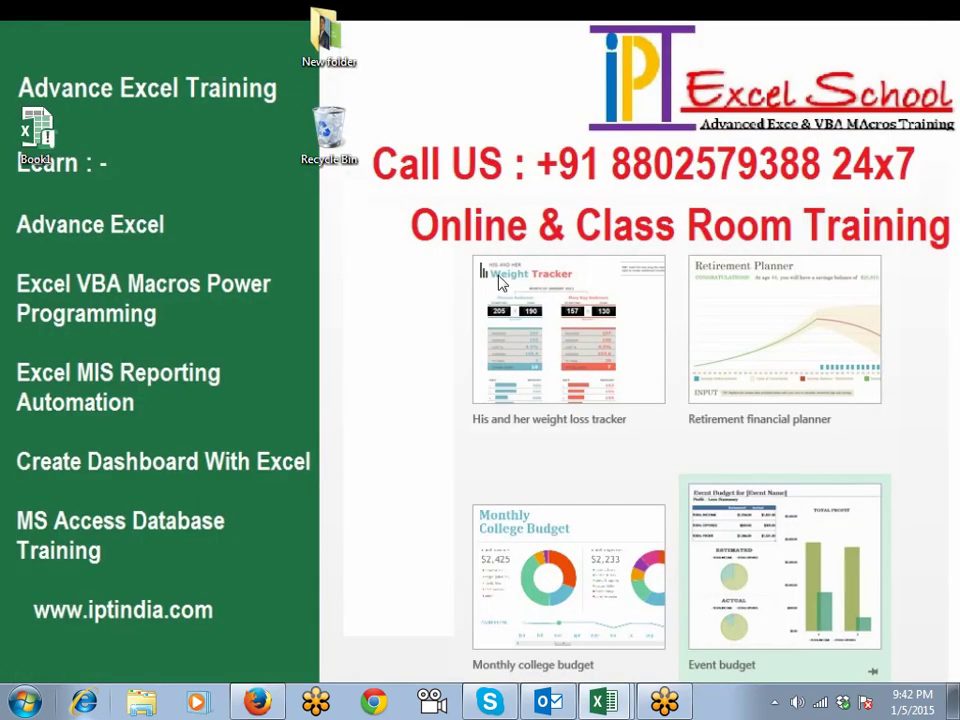
pyautogui.doubleClick(35, 130)
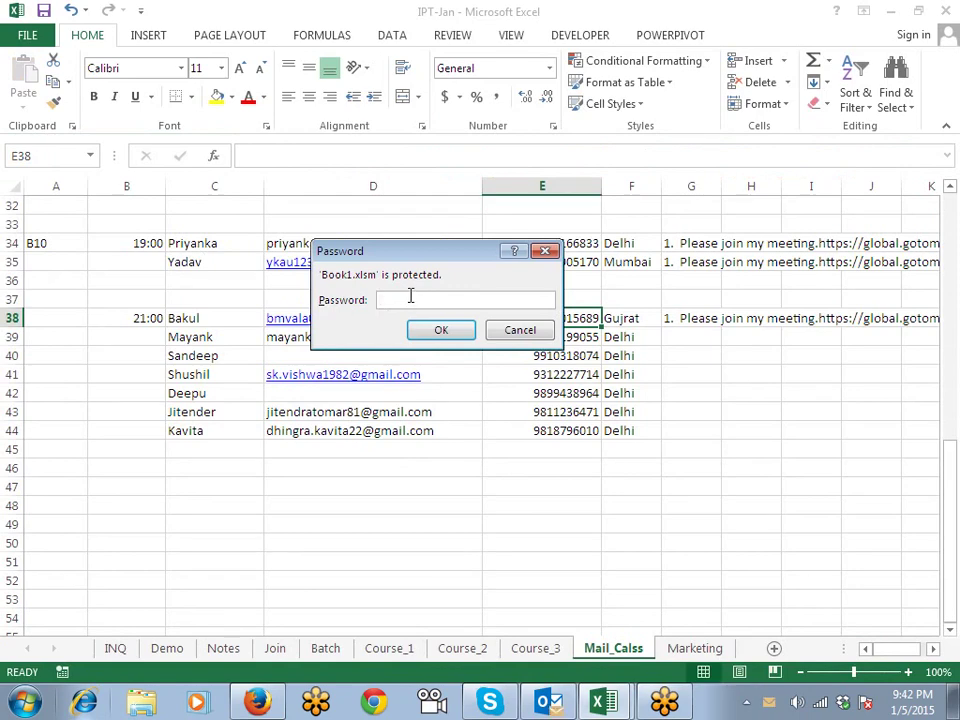
pyautogui.write('1')
pyautogui.press('Return')
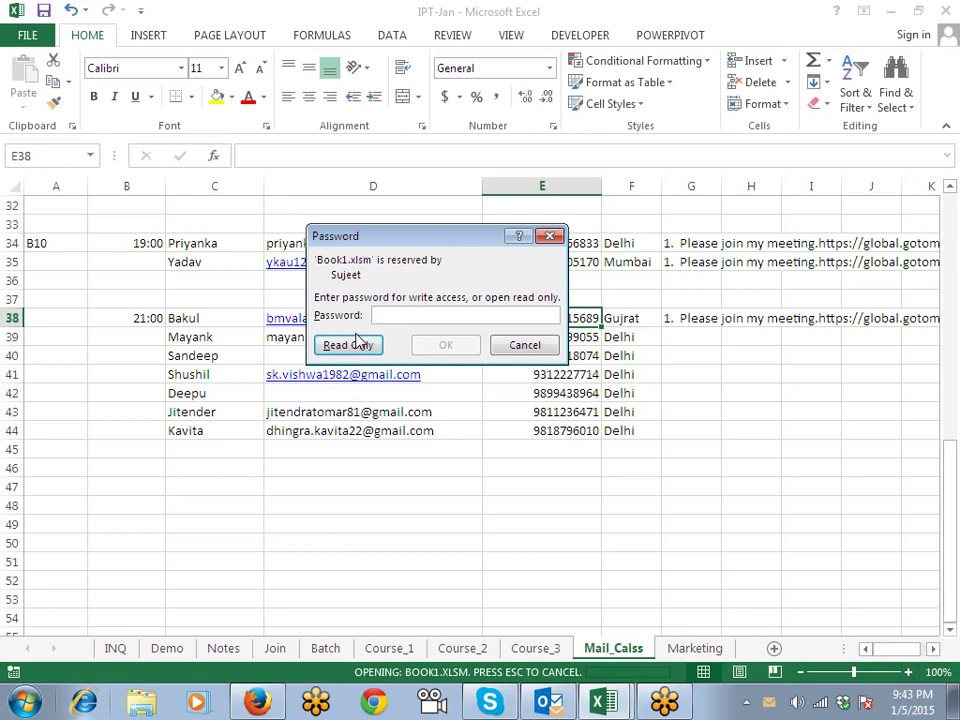
pyautogui.click(357, 343)
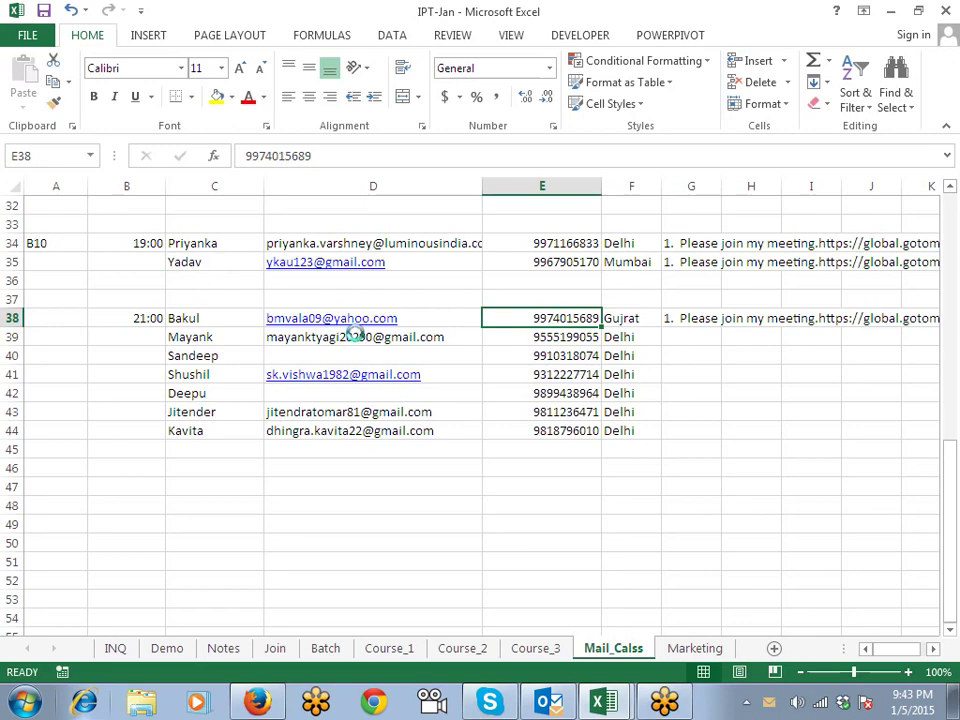
pyautogui.hotkey('ctrl', 'n')
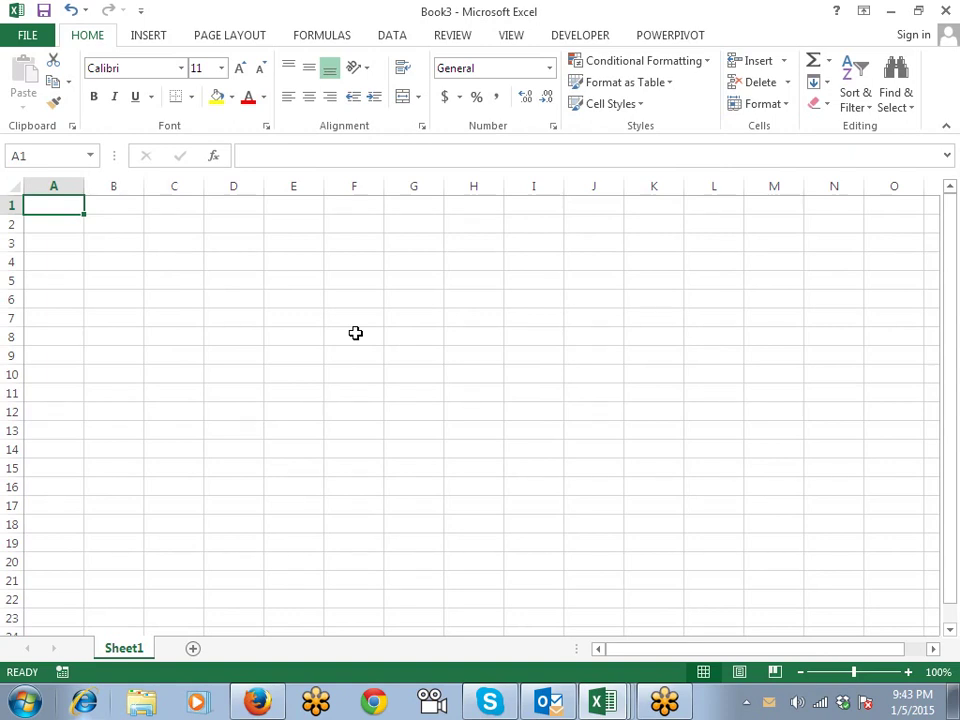
# Select cell F4 in Book3 and open the File backstage view.
pyautogui.click(353, 261)
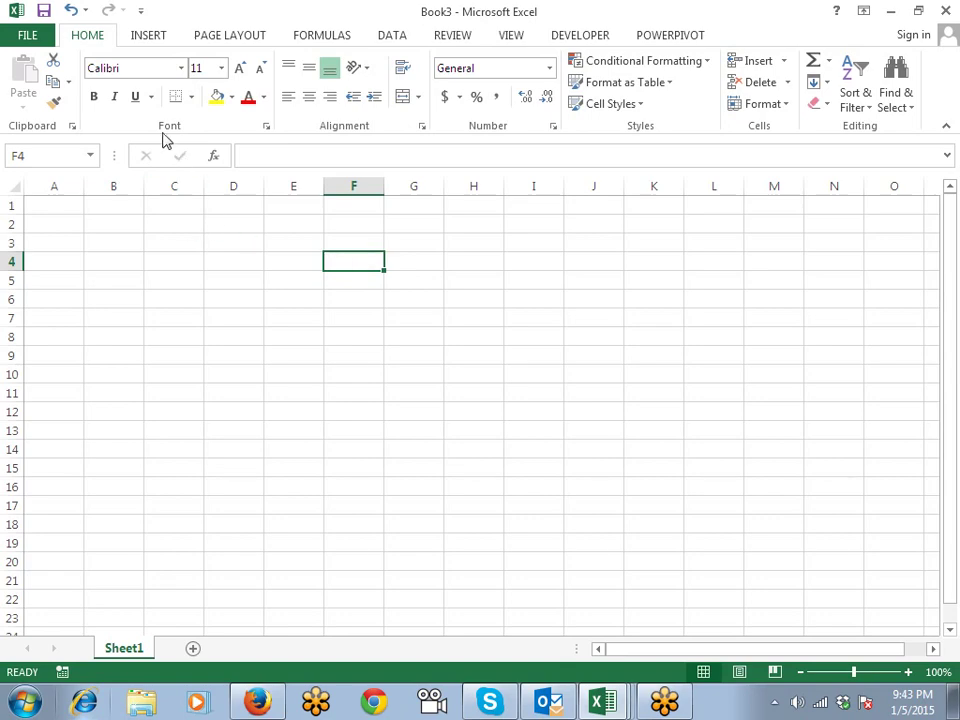
pyautogui.click(40, 38)
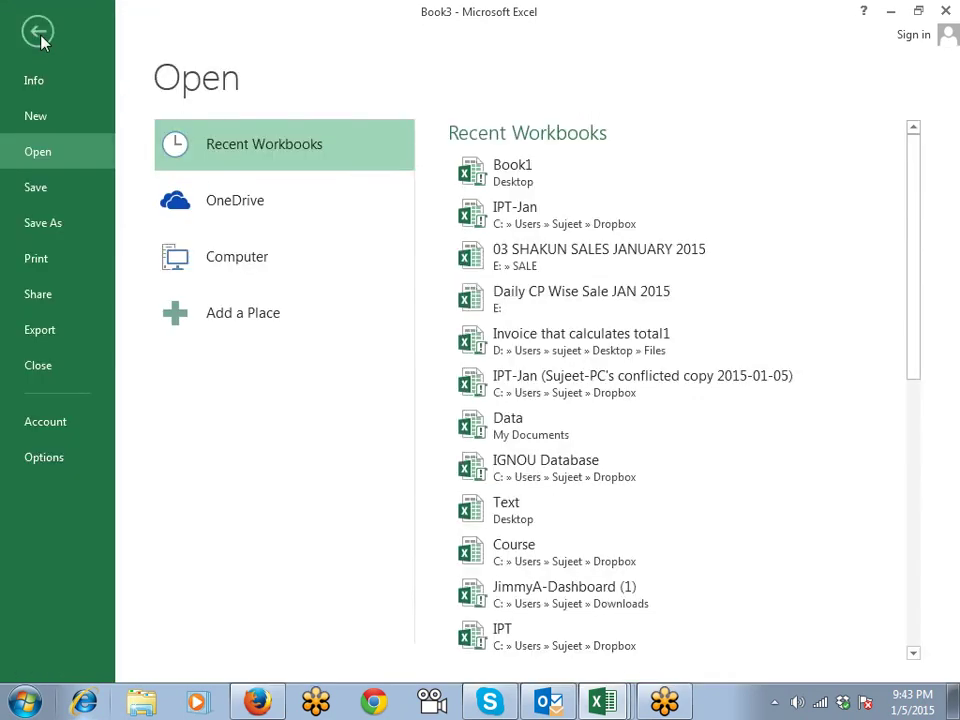
# On Book3's Info page, choose Protect Workbook > Encrypt with Password.
pyautogui.click(37, 95)
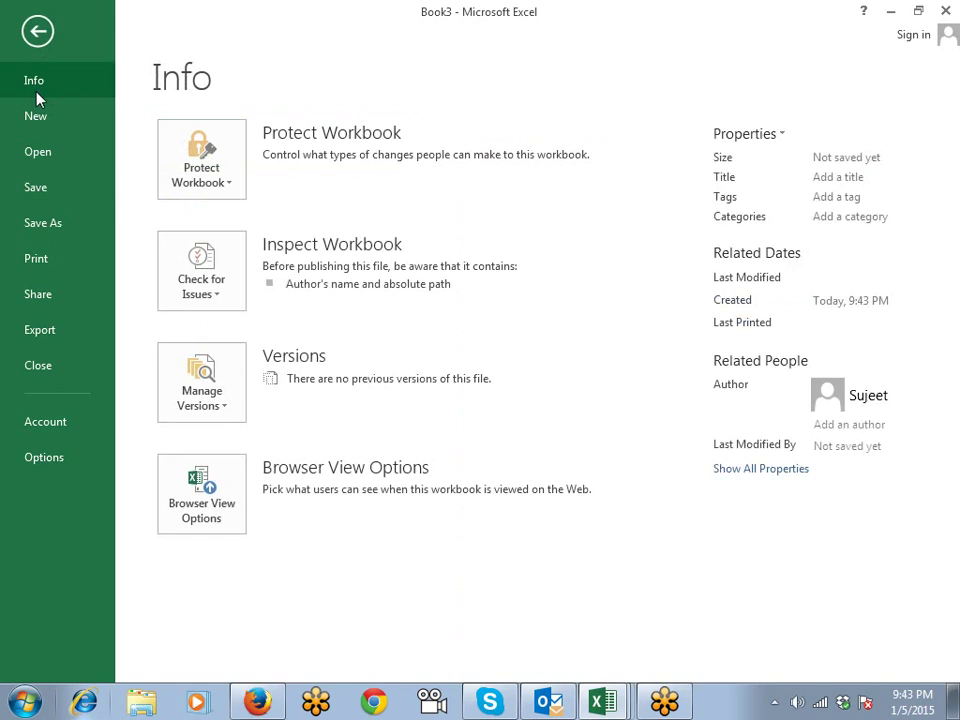
pyautogui.click(236, 191)
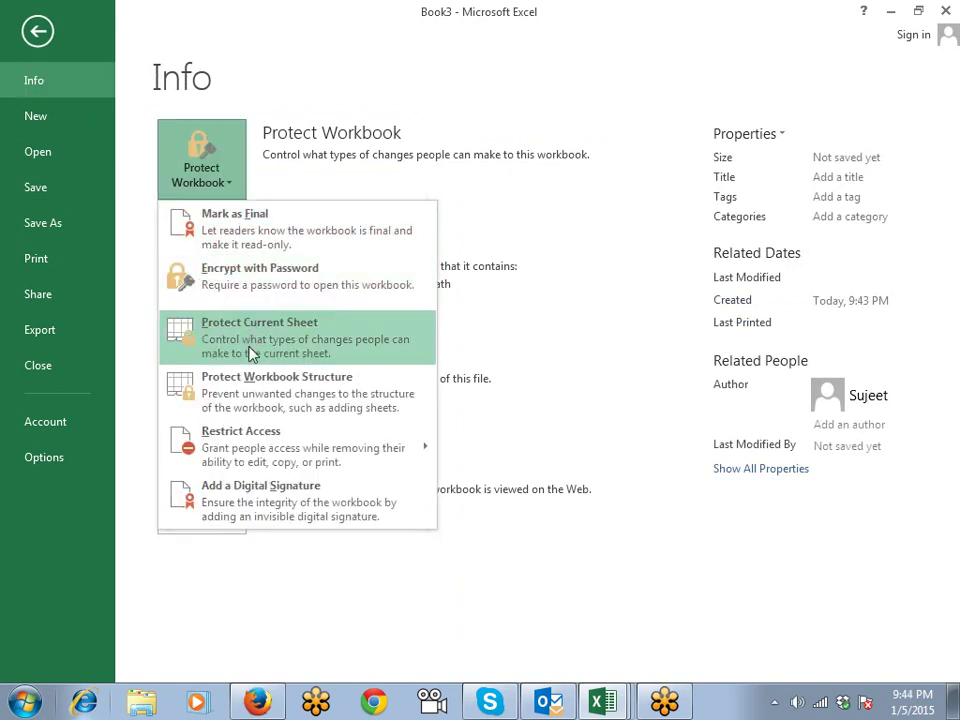
pyautogui.click(254, 289)
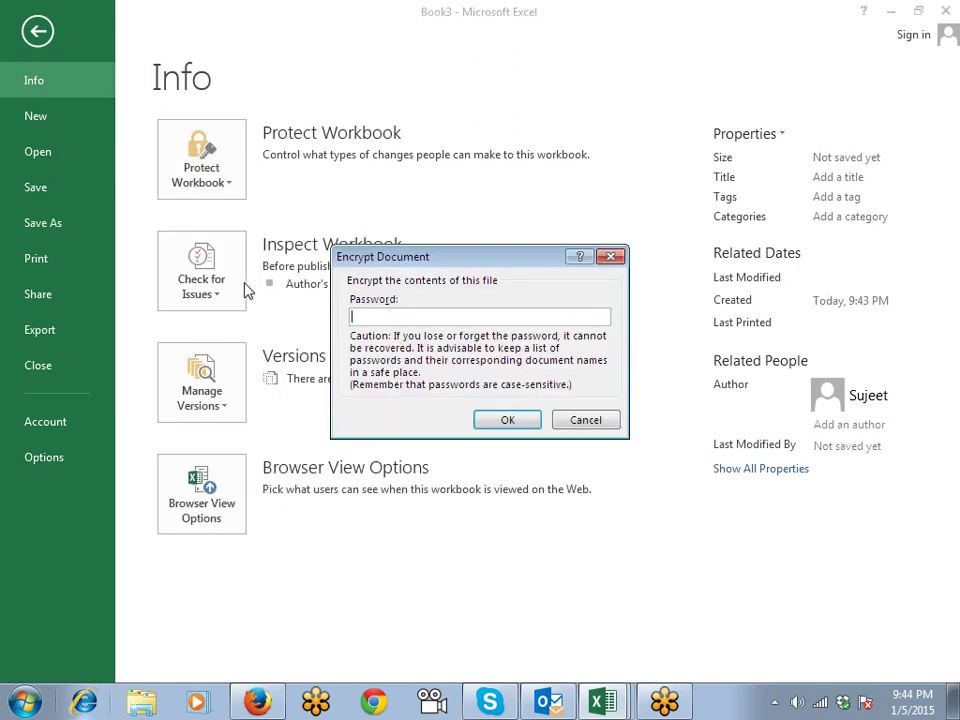
# Launch Microsoft Office Excel 2007 via a Start search for '2007' and open the Office button menu.
pyautogui.press('super')
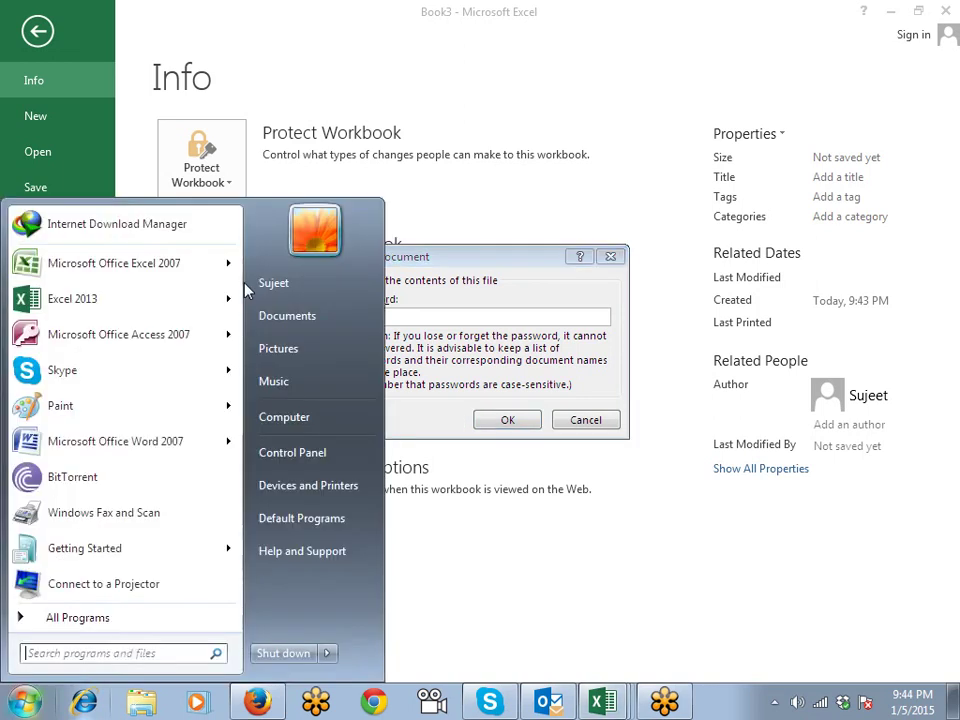
pyautogui.write('2007')
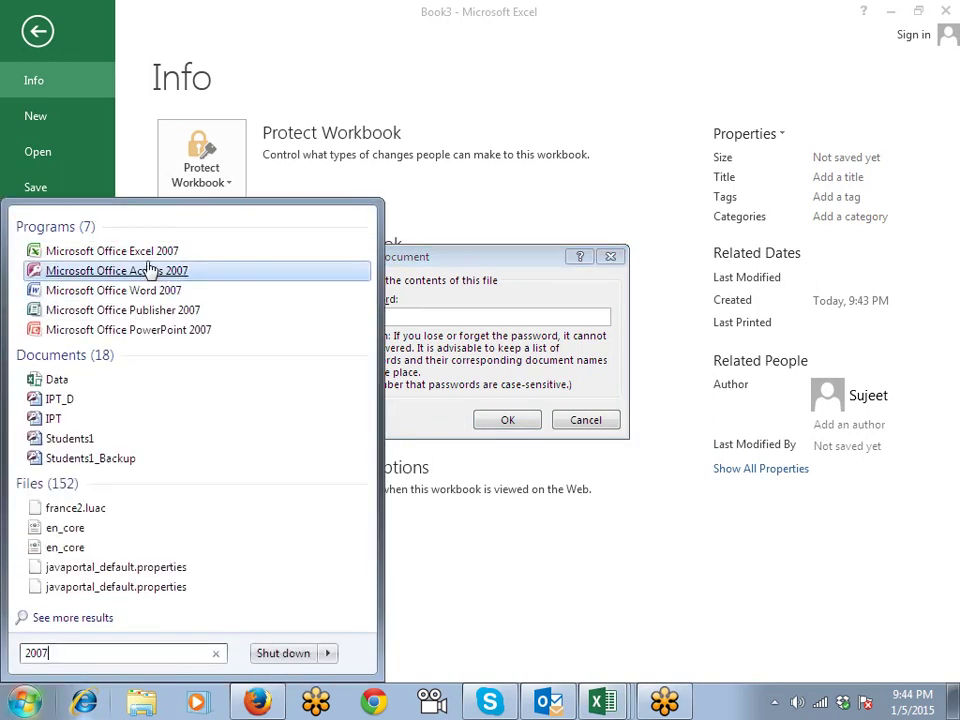
pyautogui.click(150, 190)
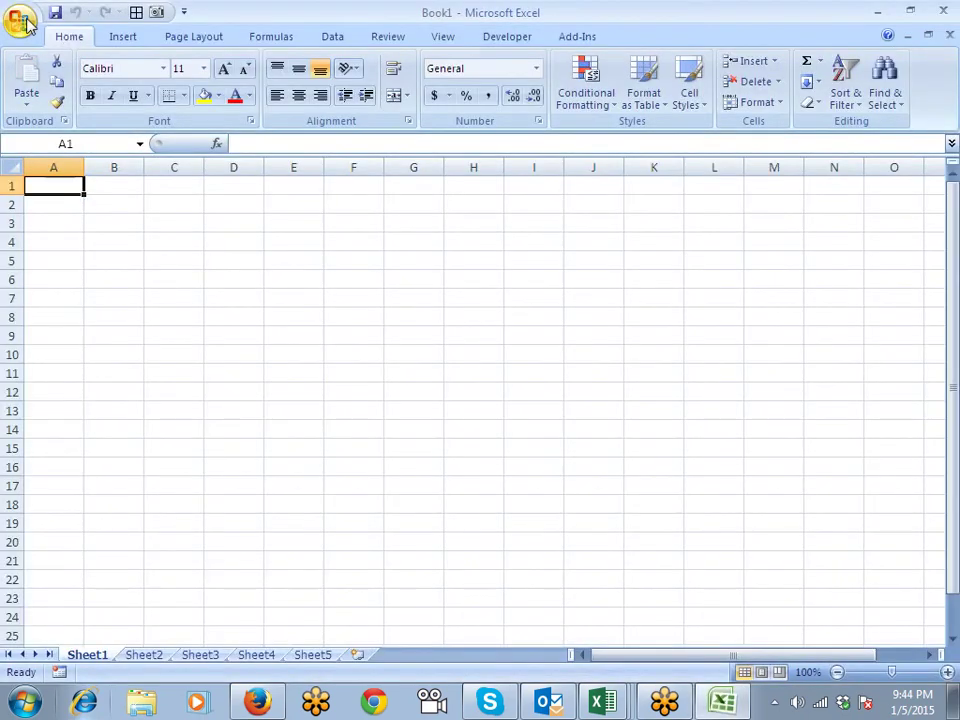
pyautogui.click(24, 21)
# Open Prepare > Encrypt Document, then cancel the prompt without entering a password.
pyautogui.moveTo(78, 270)
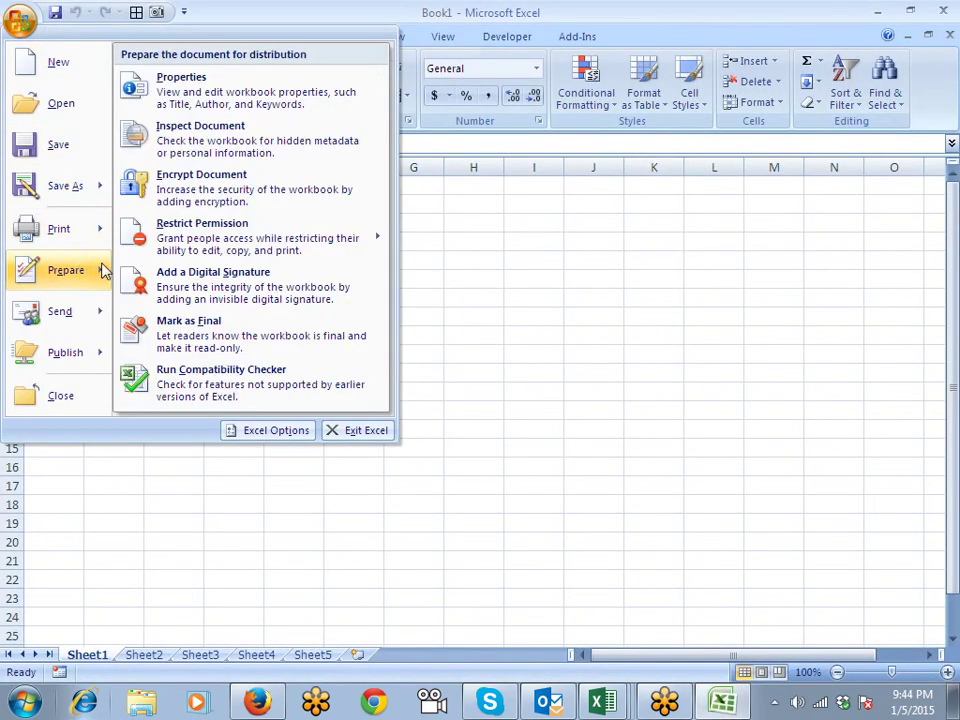
pyautogui.click(190, 172)
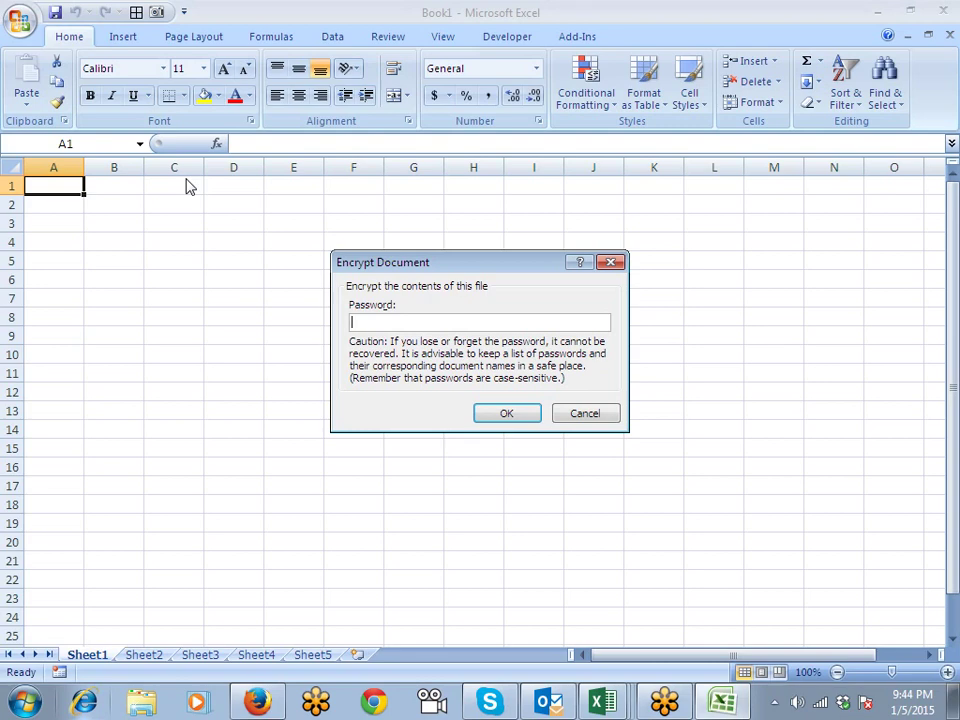
pyautogui.press('Escape')
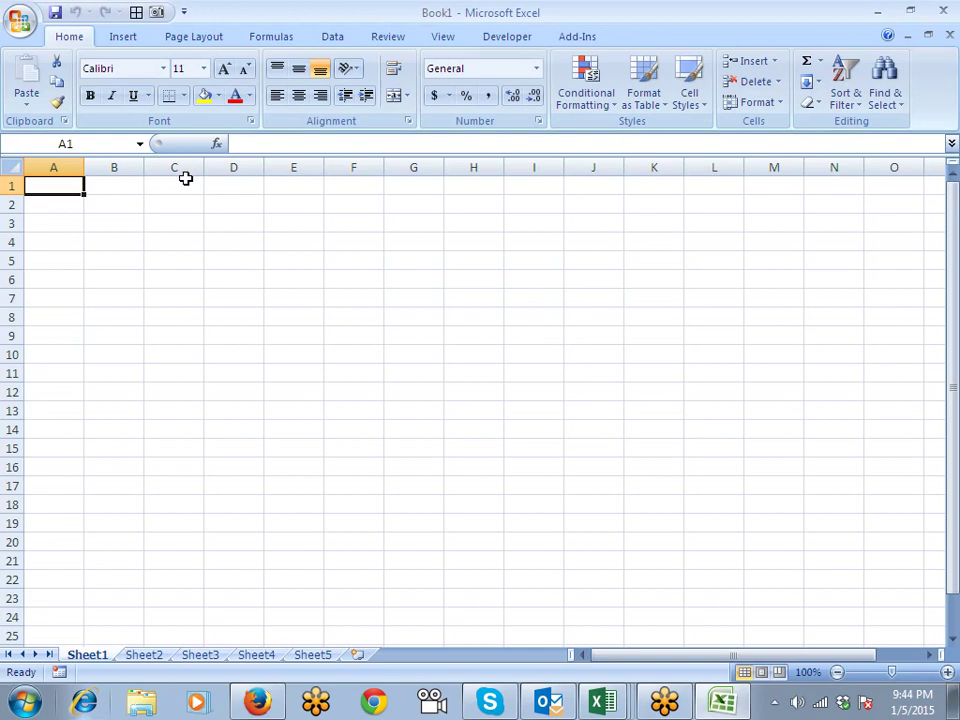
# Protect Sheet1 from its tab menu by entering a password and confirming it.
pyautogui.rightClick(94, 658)
pyautogui.click(161, 560)
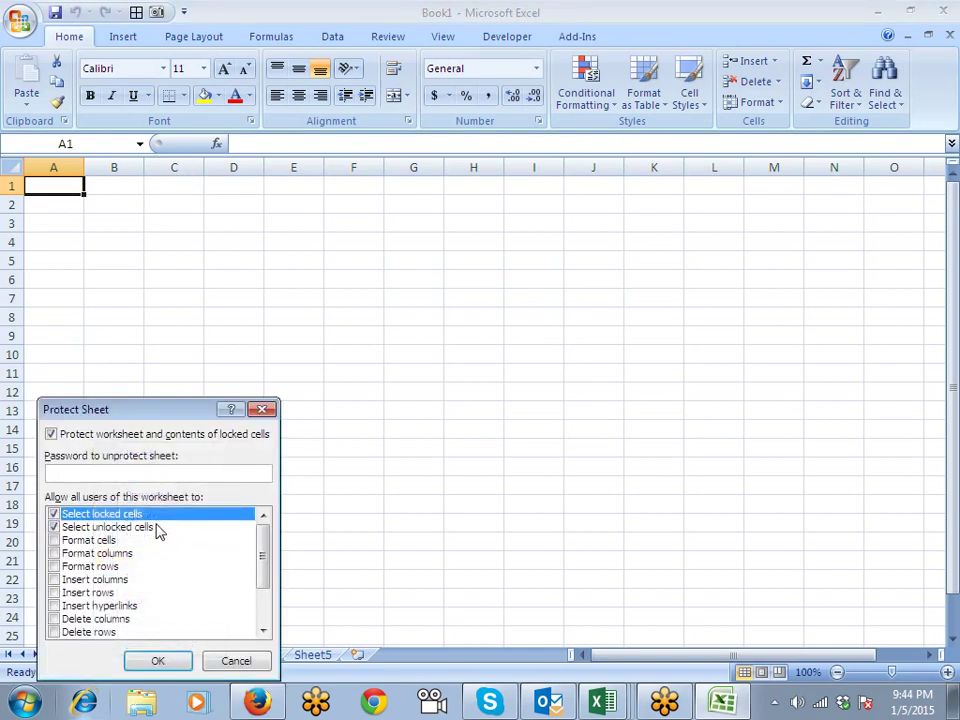
pyautogui.write('1')
pyautogui.click(157, 660)
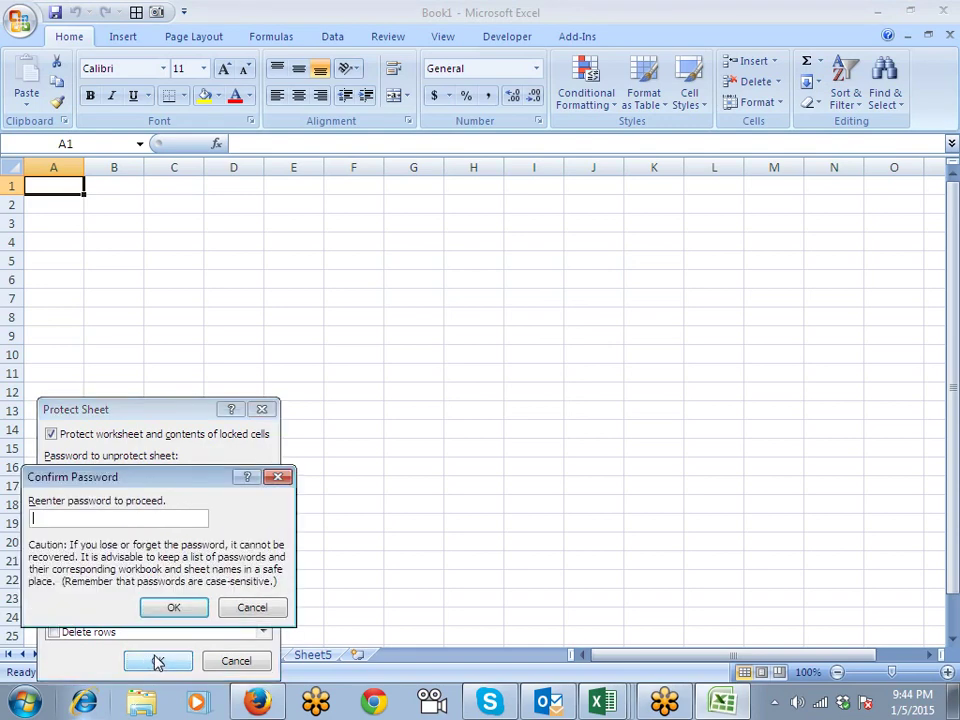
pyautogui.write('11')
pyautogui.click(157, 608)
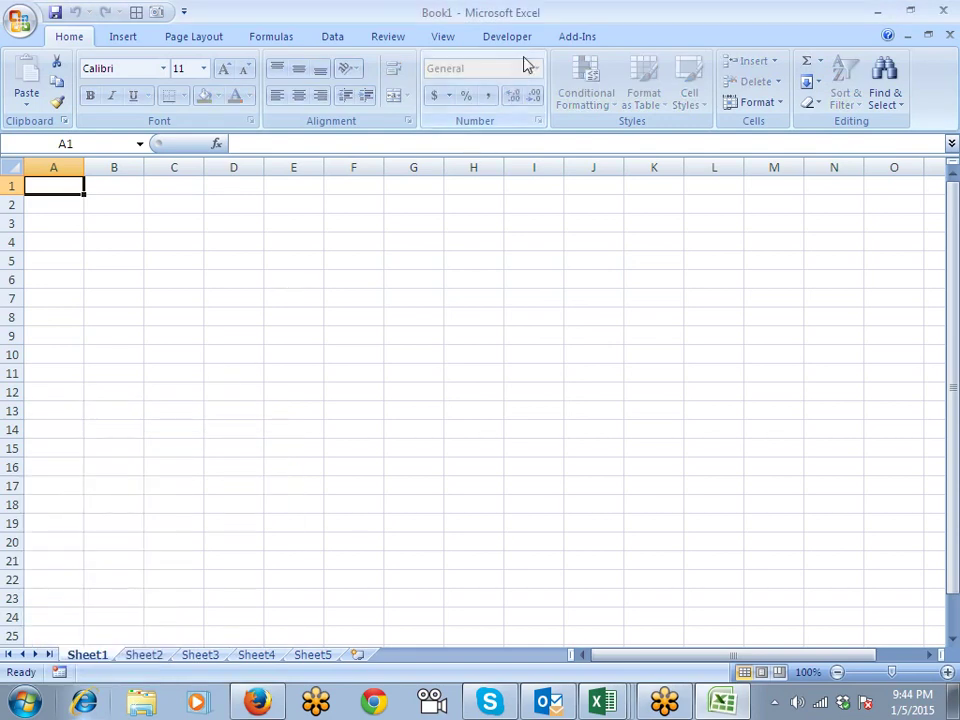
# In Excel Options > Add-Ins, manage Excel Add-ins and tick Password remover.
pyautogui.click(664, 704)
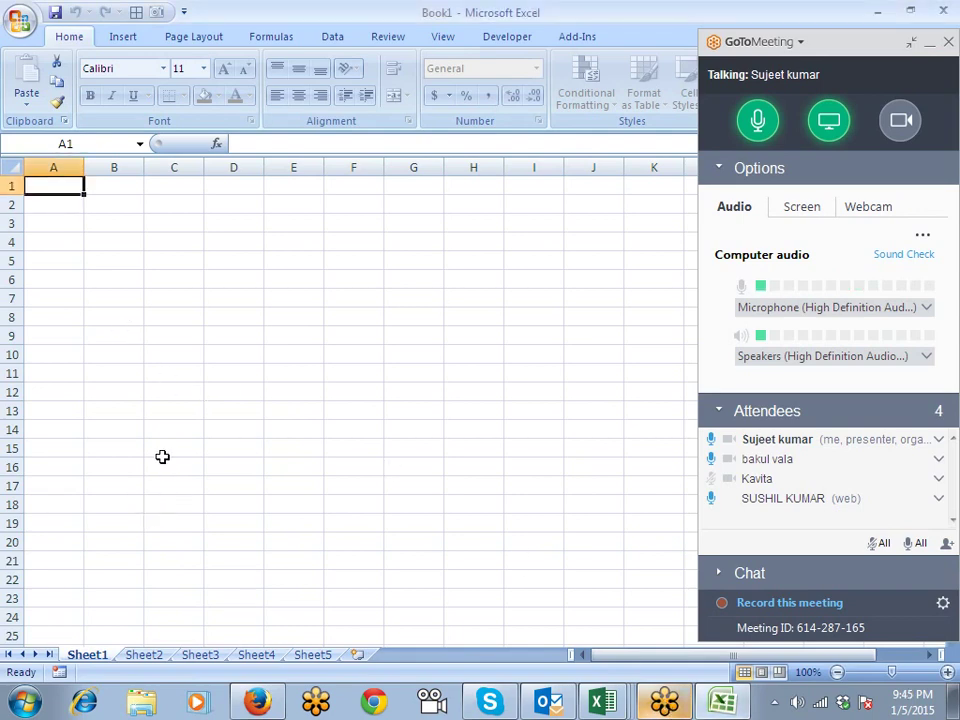
pyautogui.click(575, 38)
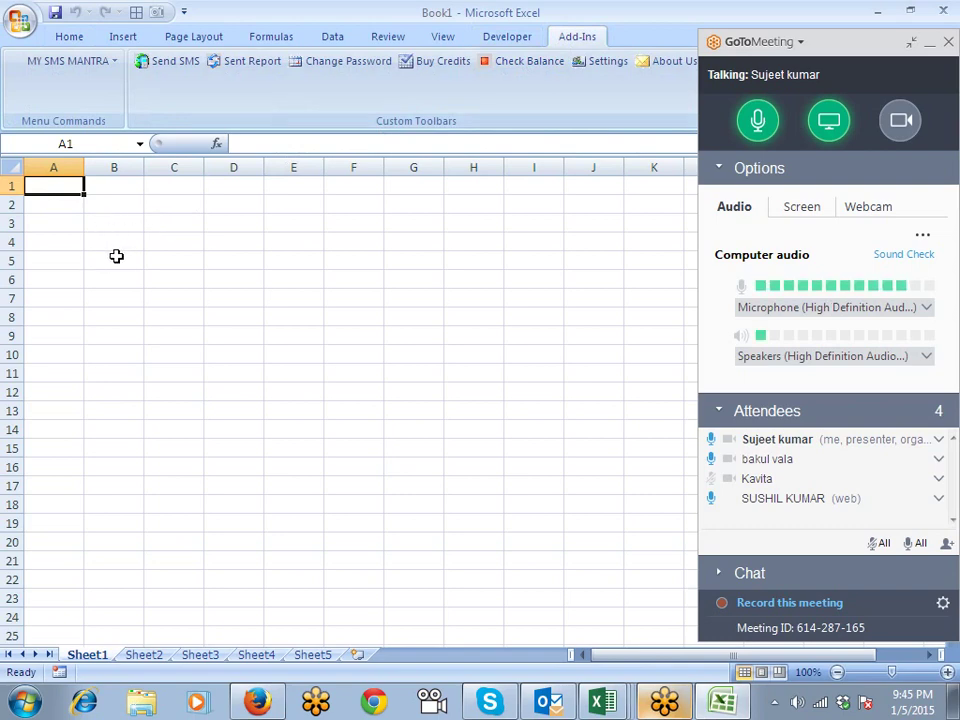
pyautogui.click(20, 22)
pyautogui.moveTo(66, 270)
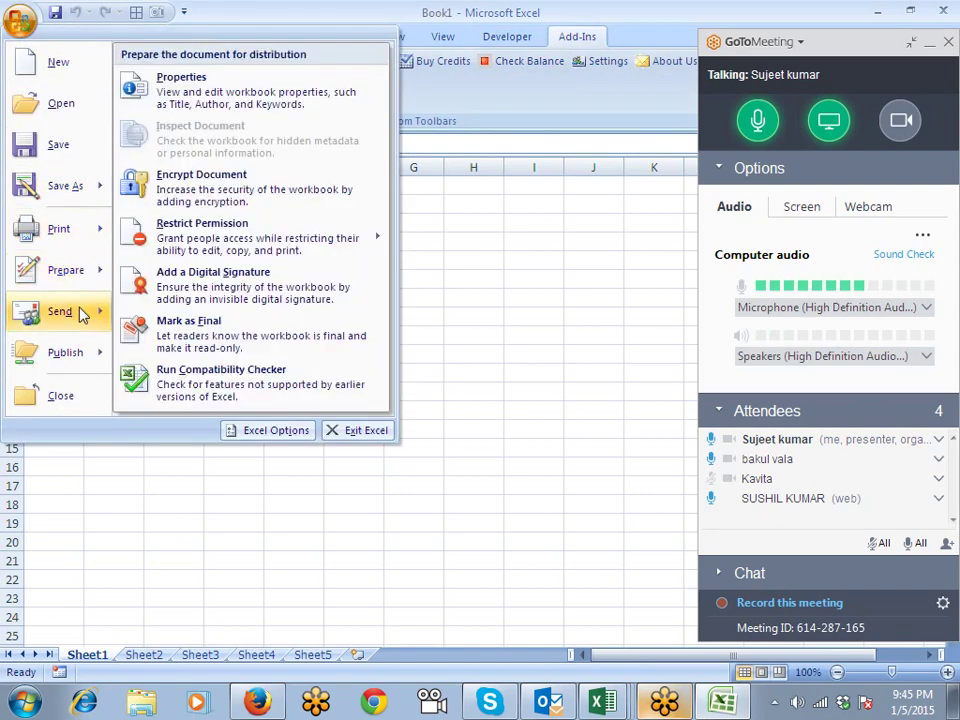
pyautogui.click(258, 431)
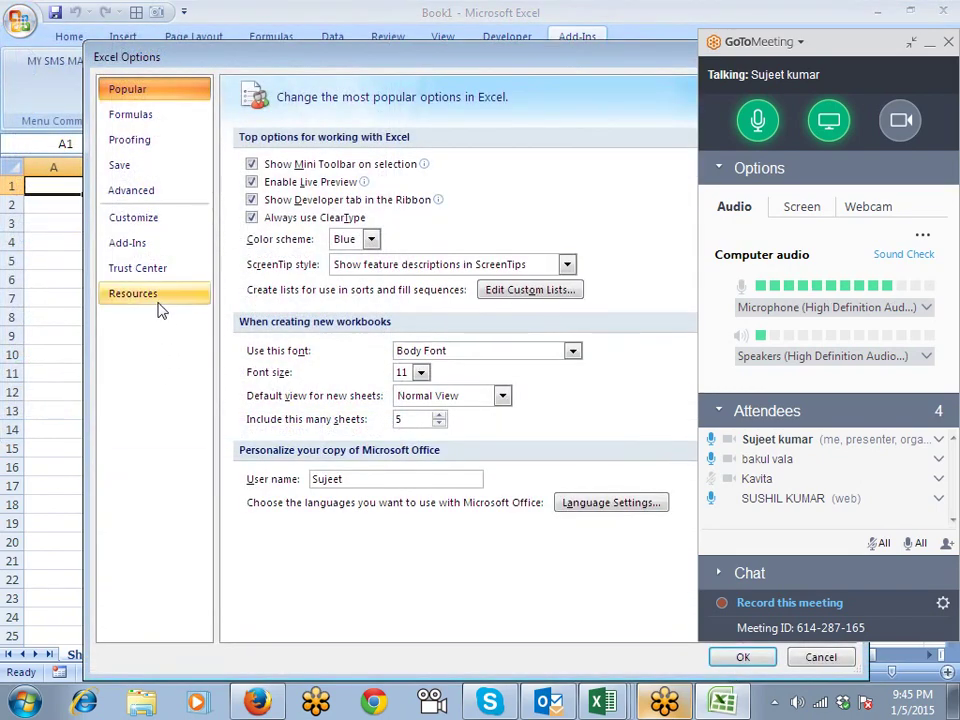
pyautogui.click(145, 248)
pyautogui.click(480, 612)
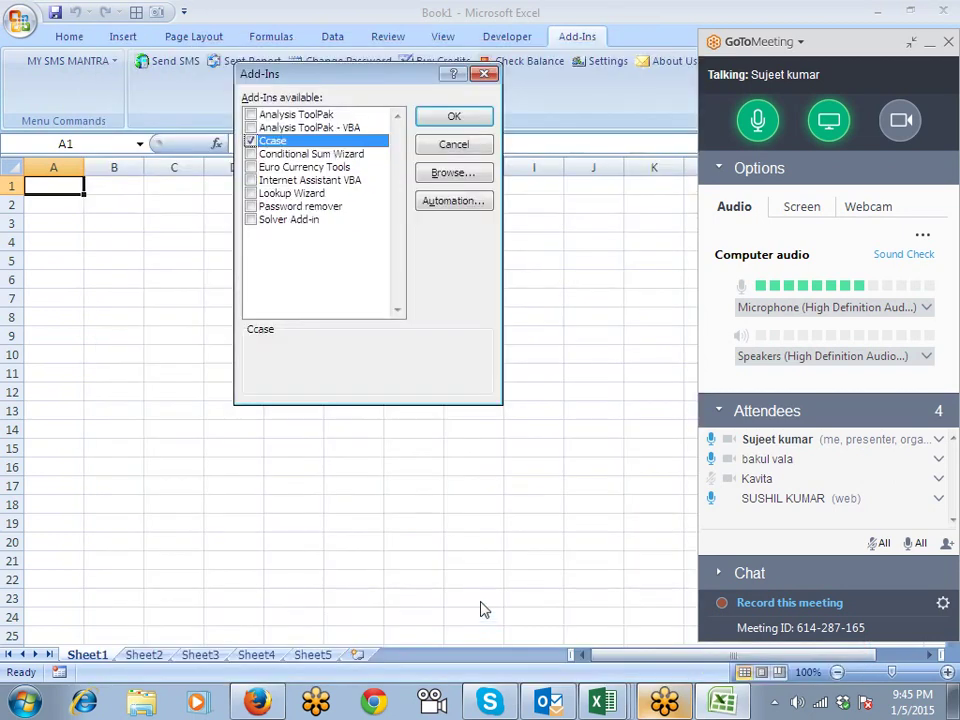
pyautogui.click(273, 208)
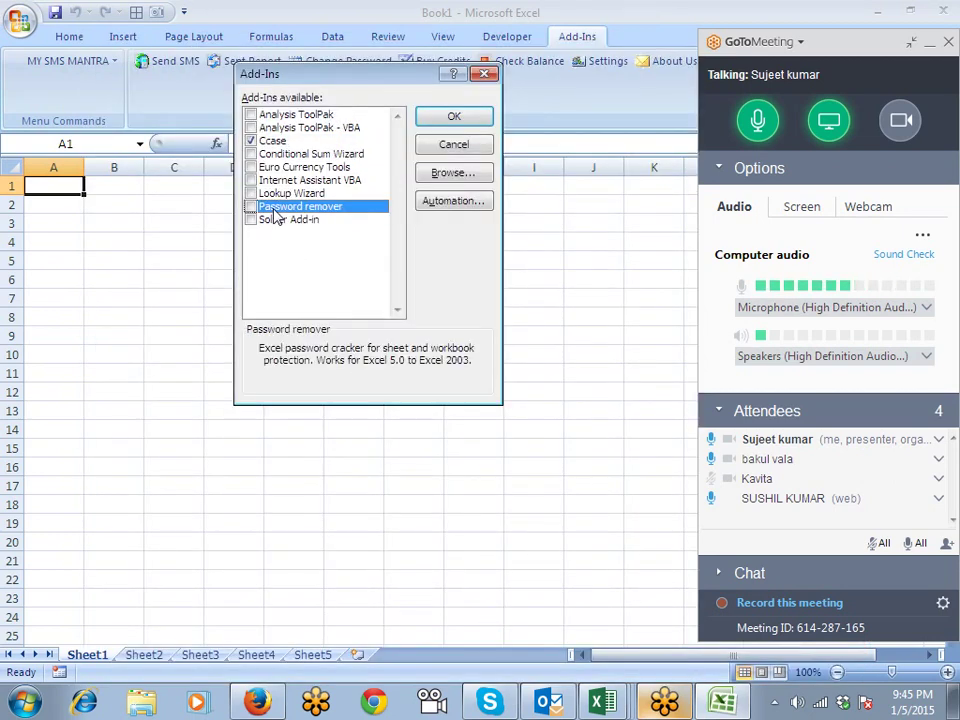
pyautogui.click(251, 207)
# Load the add-in, dismiss the expired-version notice, then try editing protected cell C19 and select B7 and J4.
pyautogui.click(454, 116)
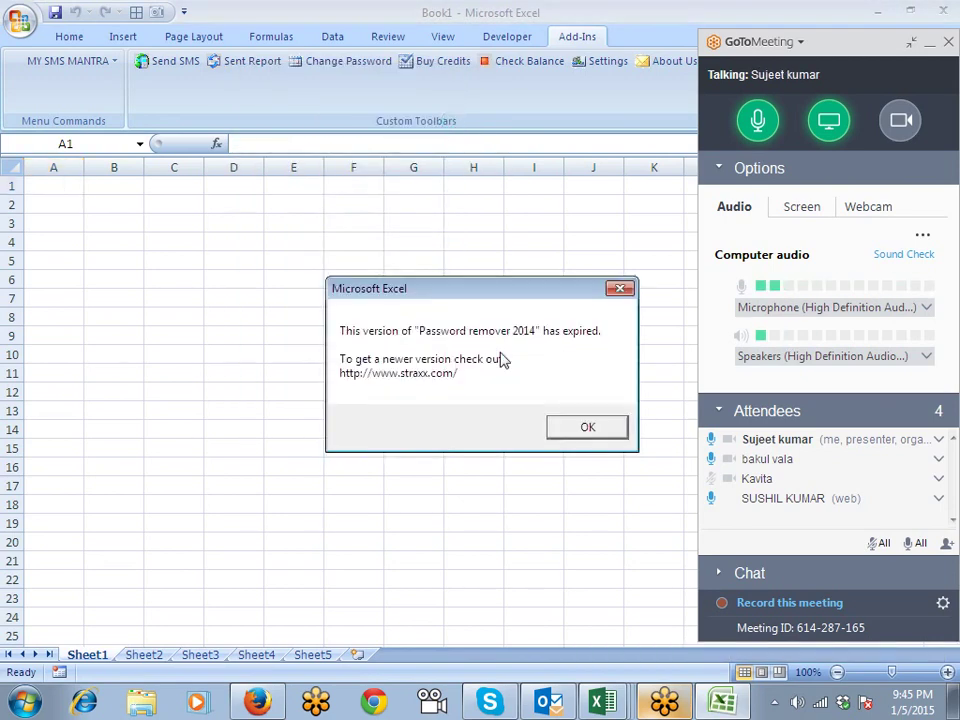
pyautogui.click(583, 426)
pyautogui.doubleClick(146, 524)
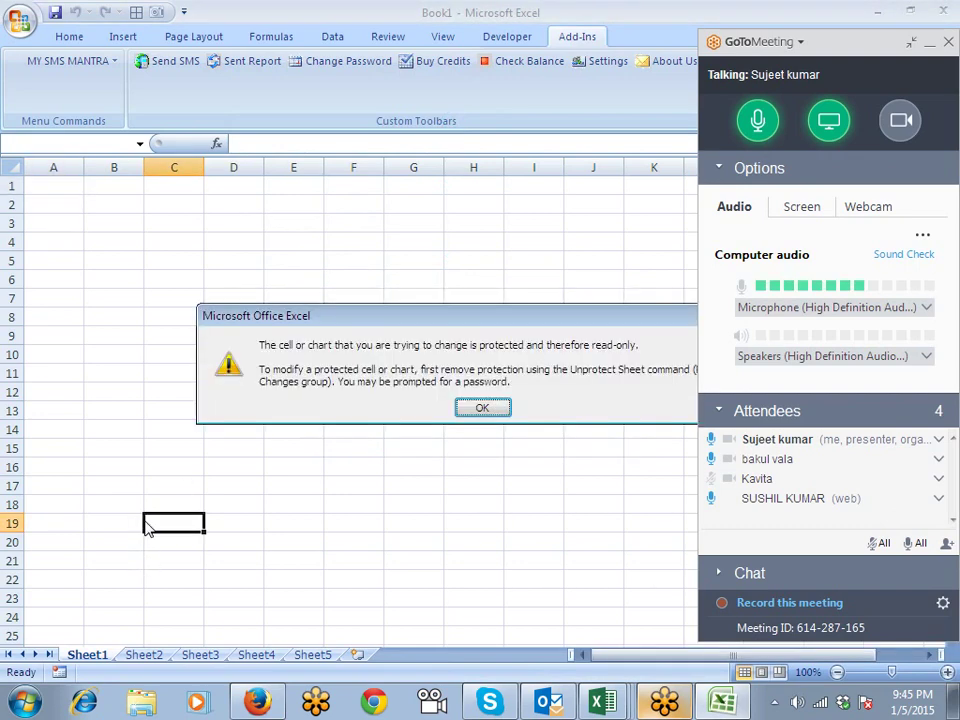
pyautogui.press('Return')
pyautogui.click(115, 298)
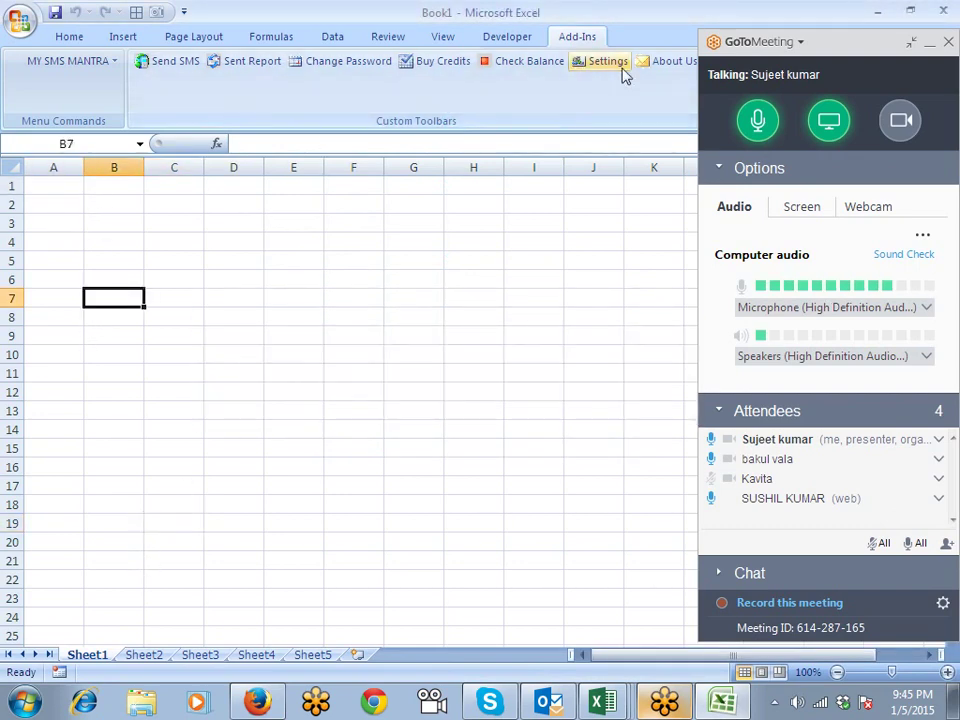
pyautogui.click(593, 241)
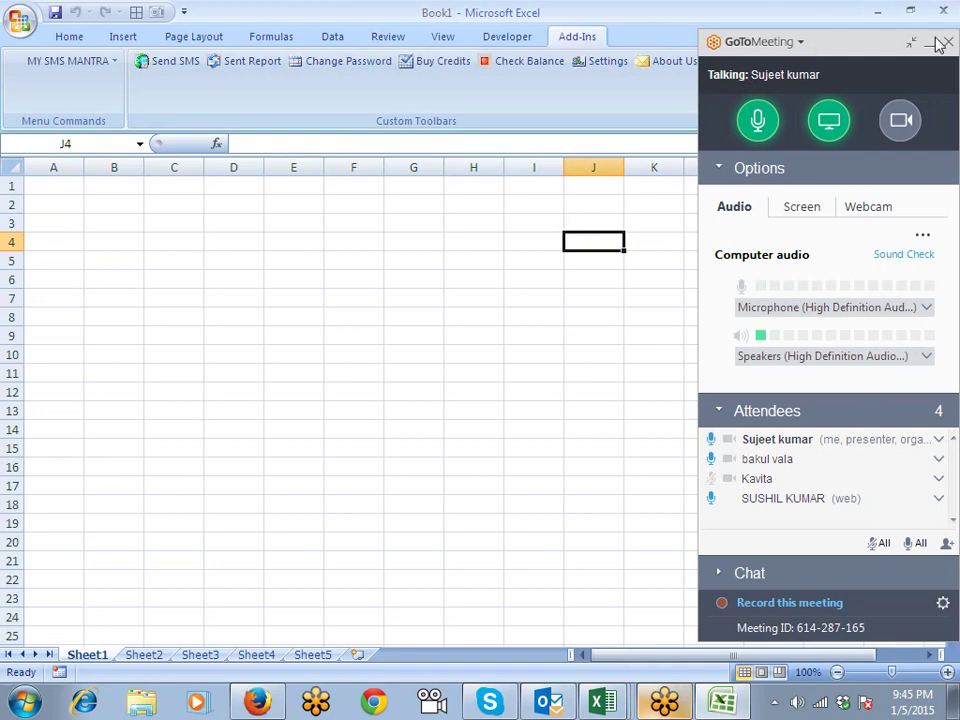
# Switch between the Developer and Add-Ins tabs, then open and close the MY SMS MANTRA list.
pyautogui.click(512, 38)
pyautogui.click(576, 37)
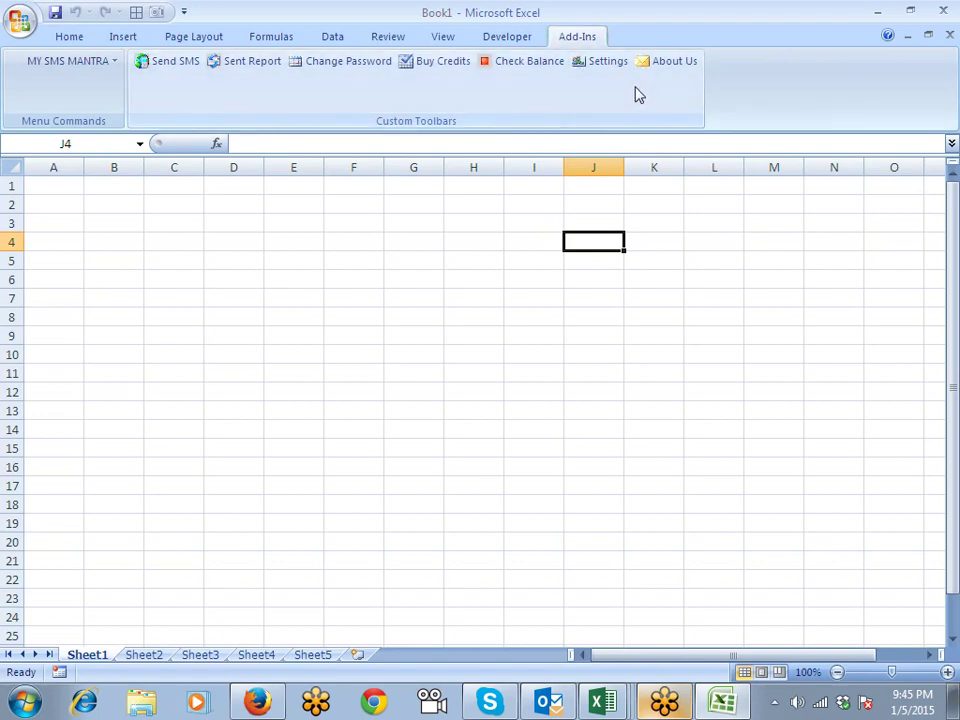
pyautogui.click(519, 43)
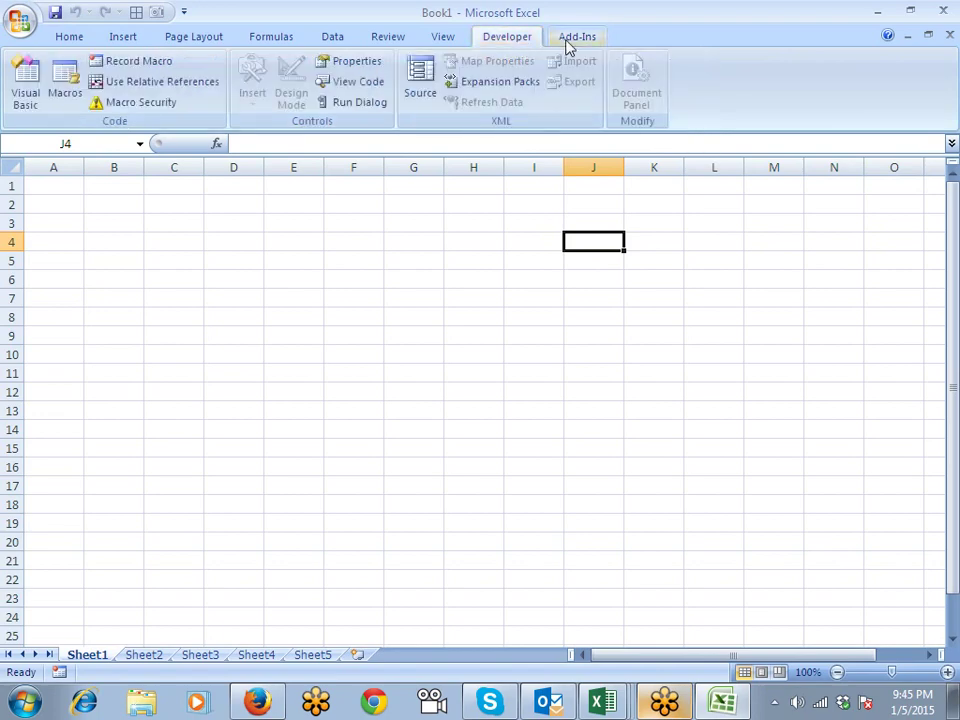
pyautogui.click(567, 43)
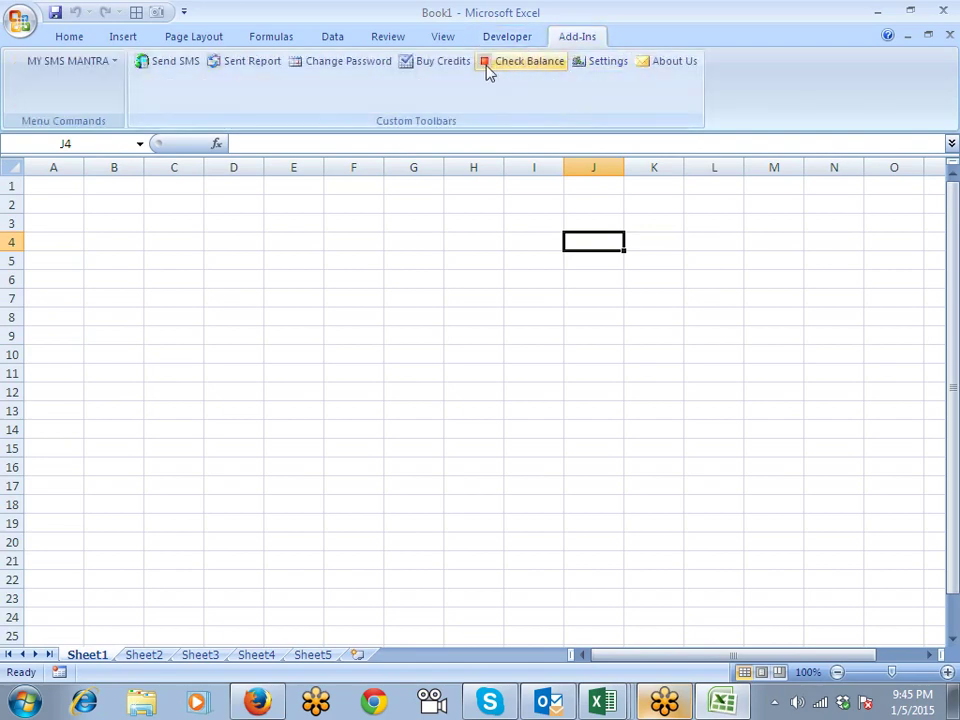
pyautogui.click(109, 66)
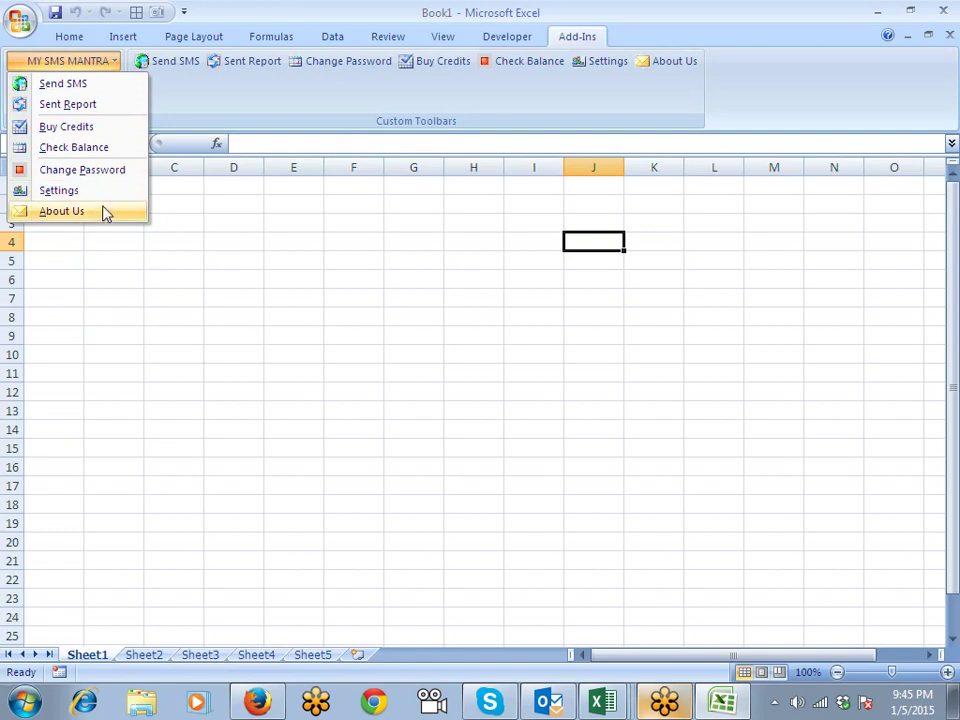
pyautogui.click(182, 204)
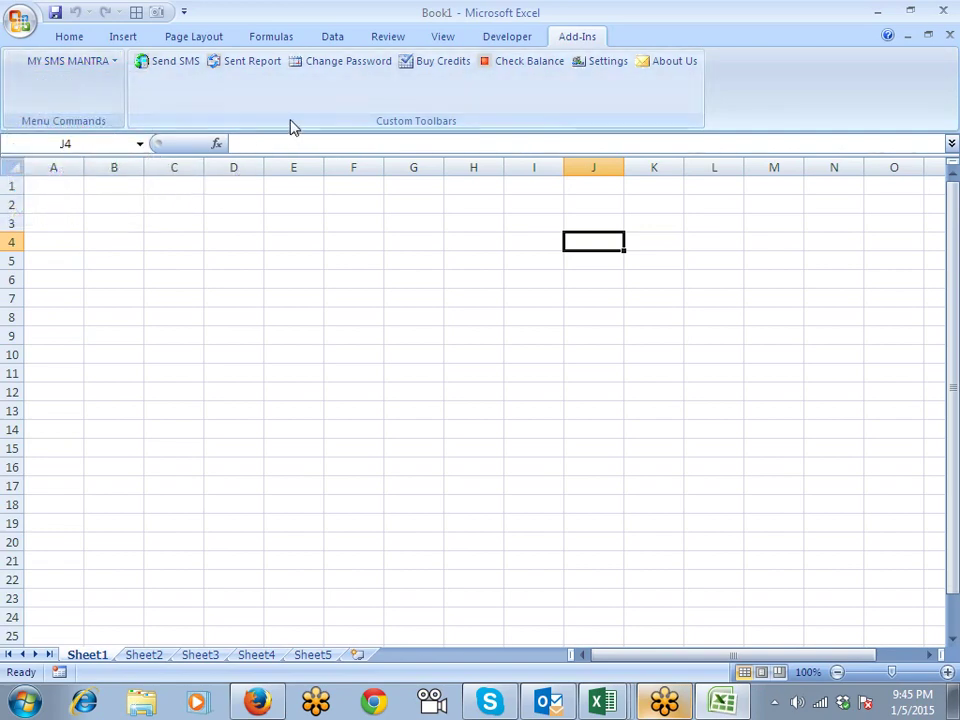
# Close Excel without encrypting, relaunch Excel 2007 via a Start search for '2007', and dismiss the expiry notice.
pyautogui.click(943, 10)
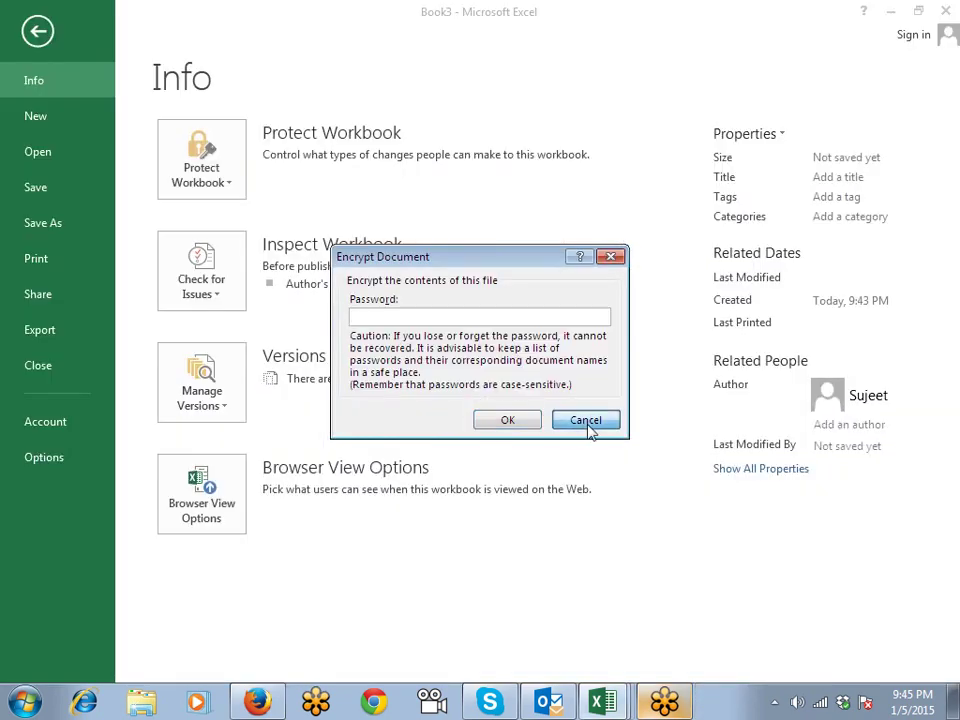
pyautogui.click(586, 420)
pyautogui.press('super')
pyautogui.write('201')
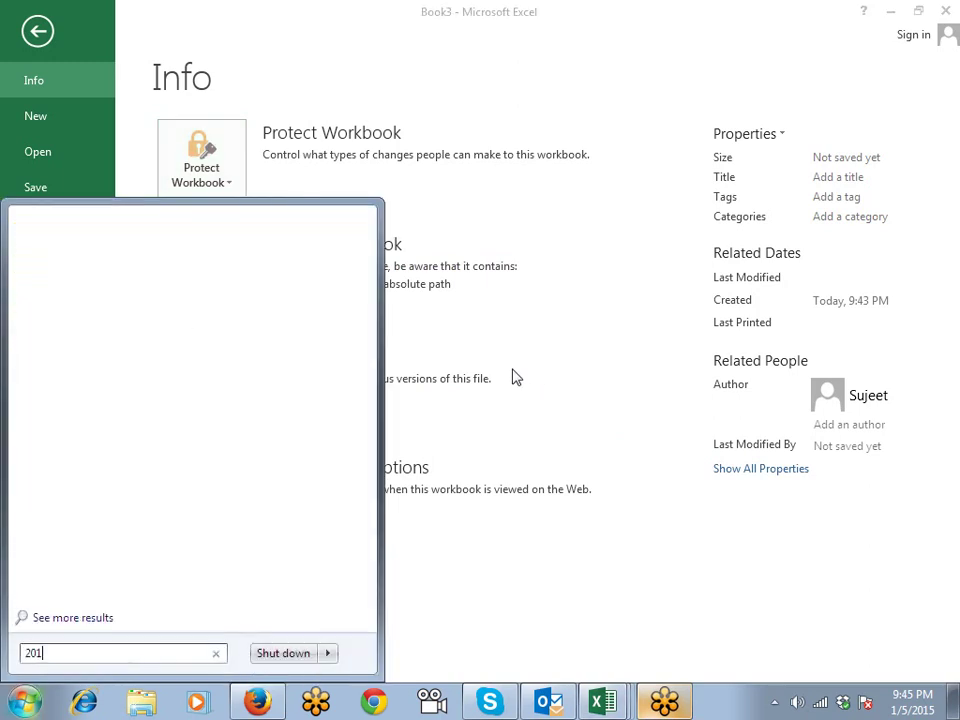
pyautogui.write('7')
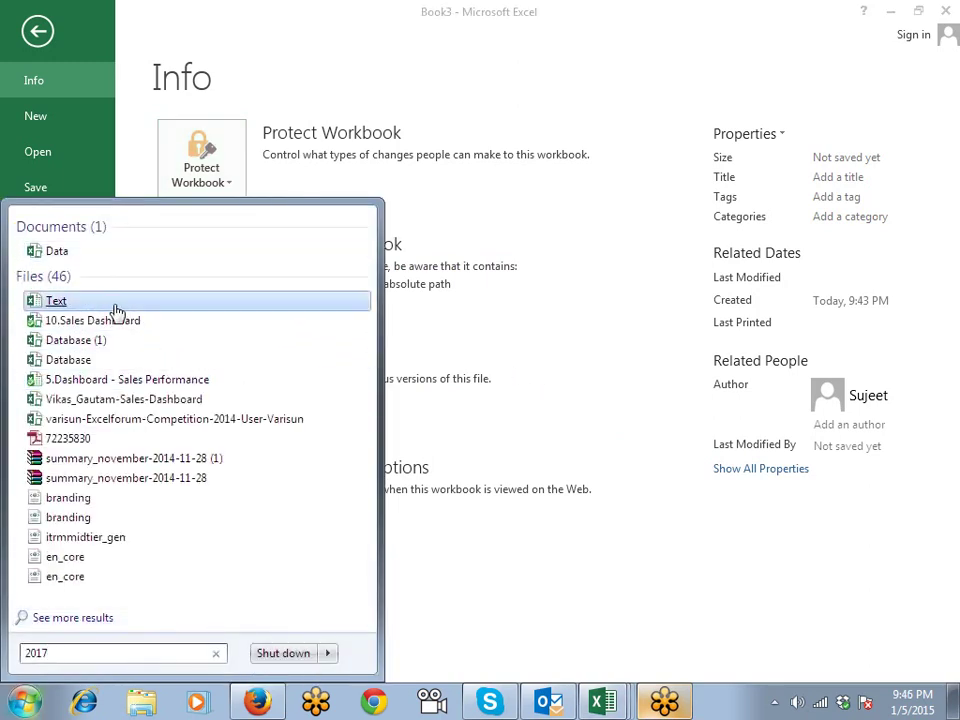
pyautogui.press('BackSpace')
pyautogui.press('BackSpace')
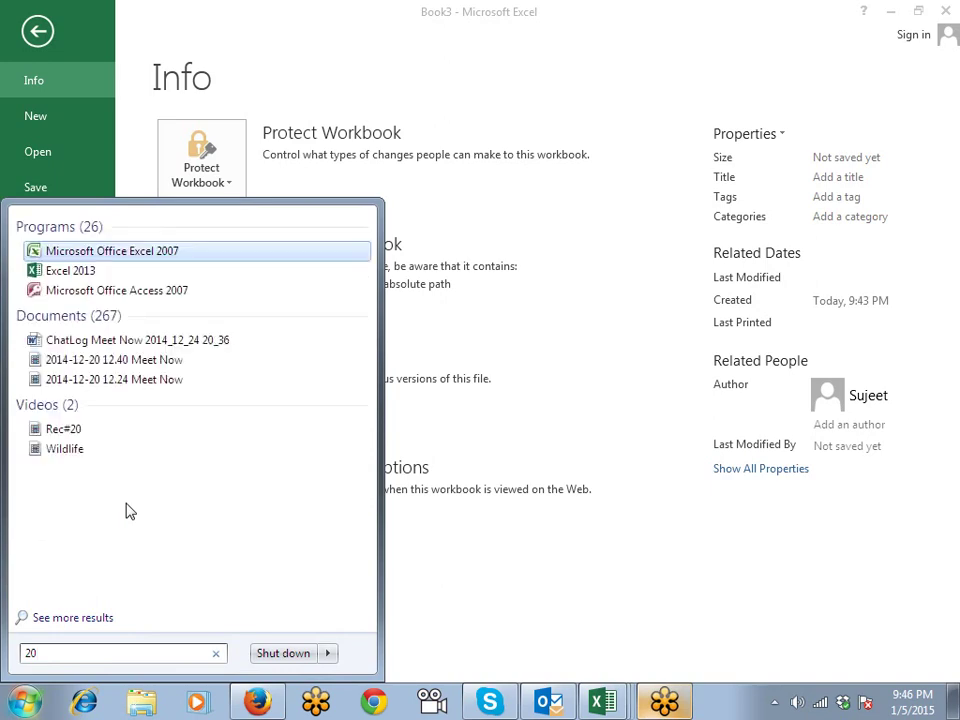
pyautogui.write('07')
pyautogui.click(154, 250)
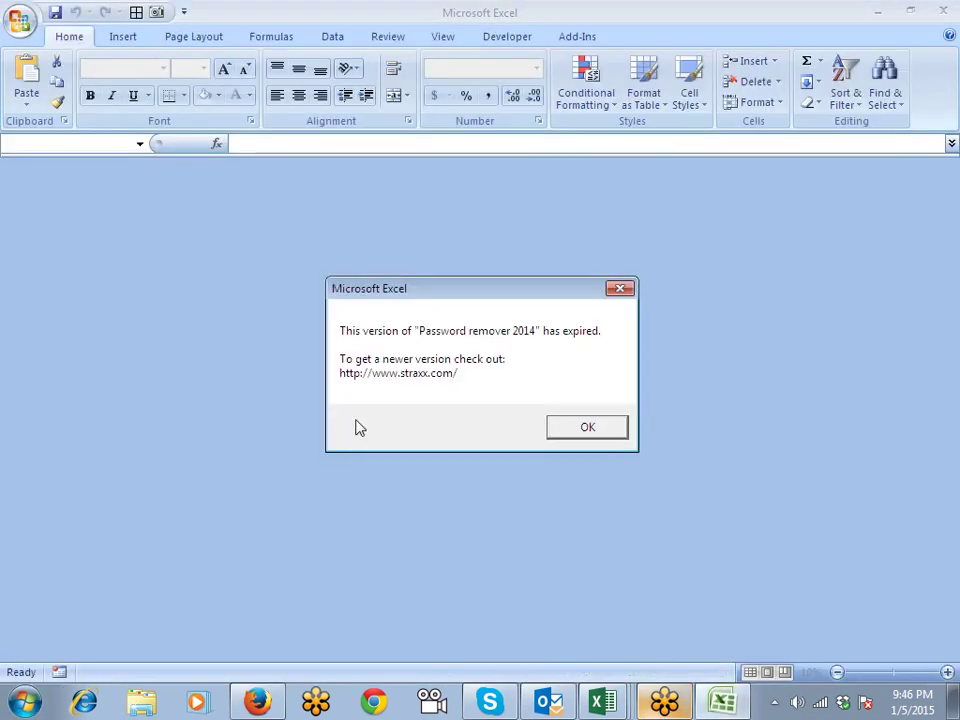
pyautogui.click(559, 434)
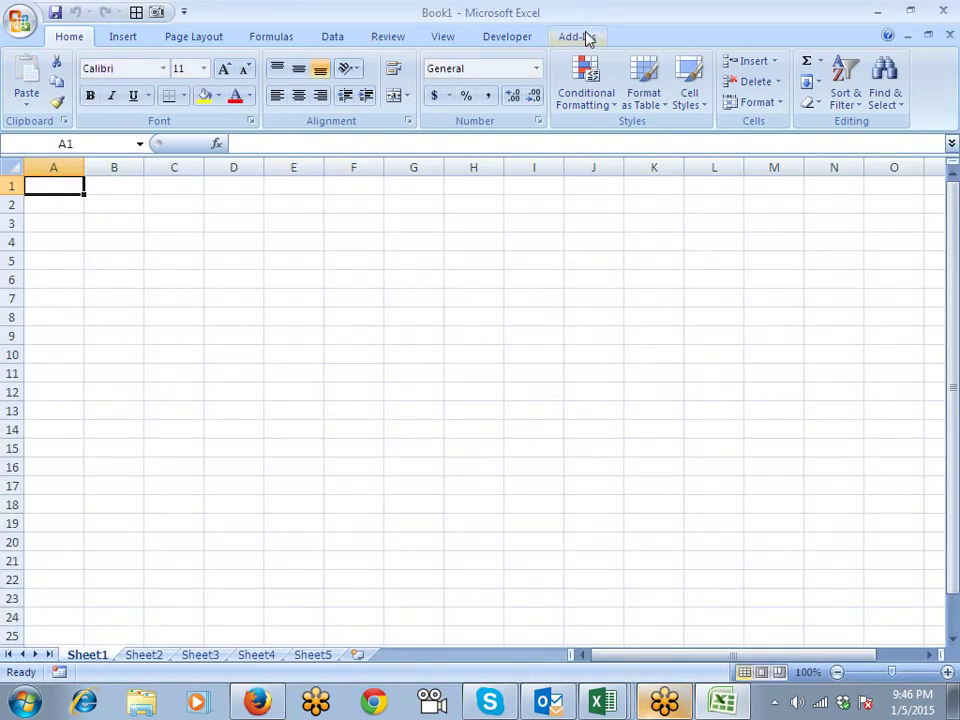
# On the Add-Ins tab, open and close the MY SMS MANTRA command list.
pyautogui.click(587, 37)
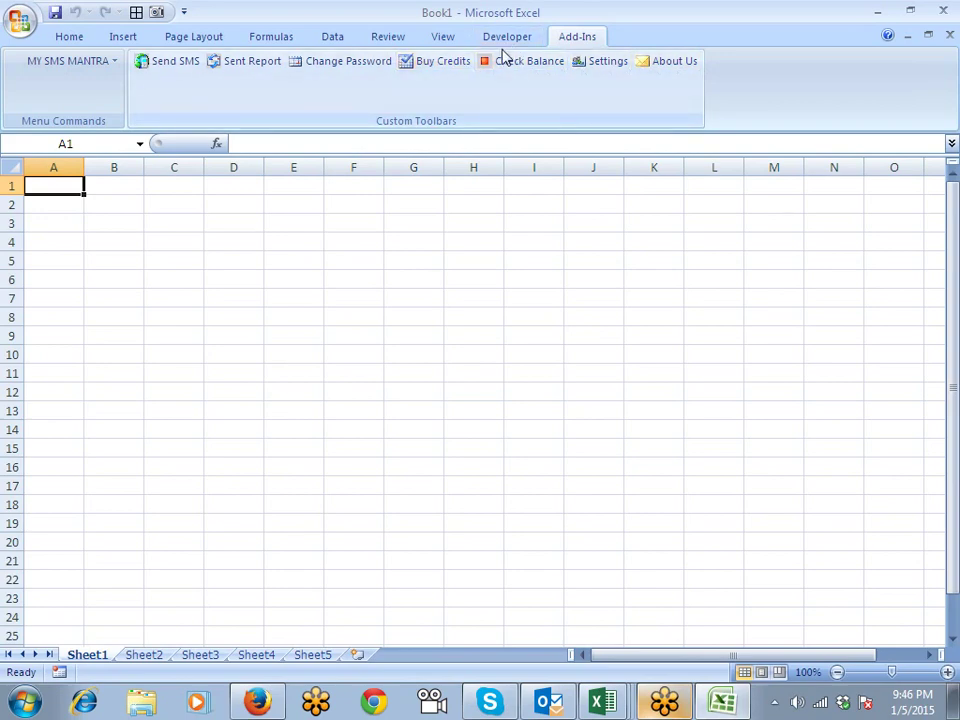
pyautogui.click(113, 65)
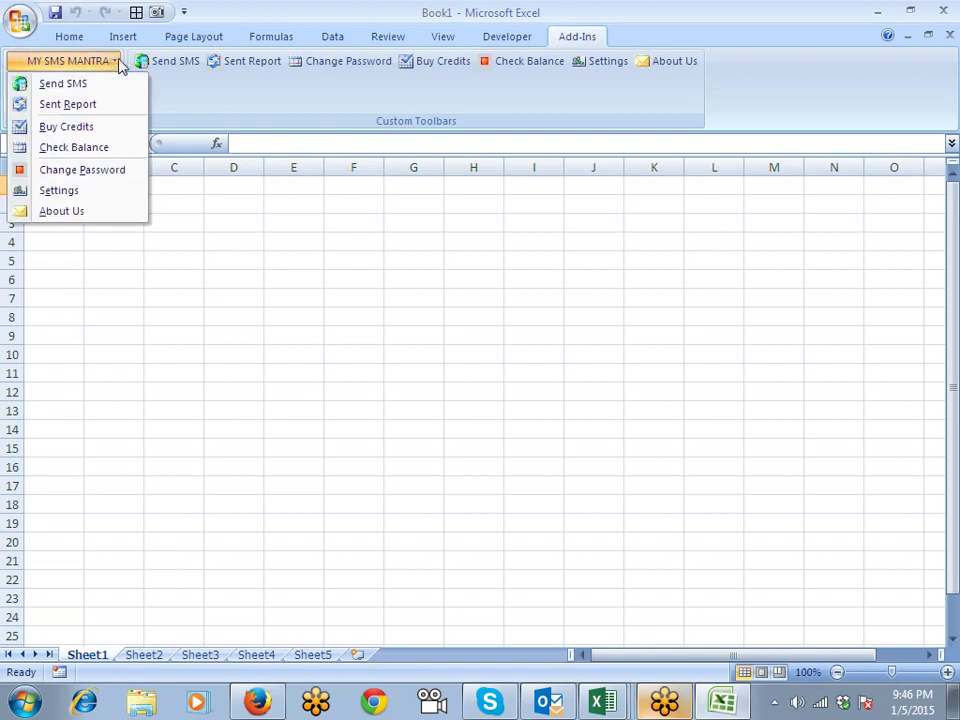
pyautogui.click(401, 128)
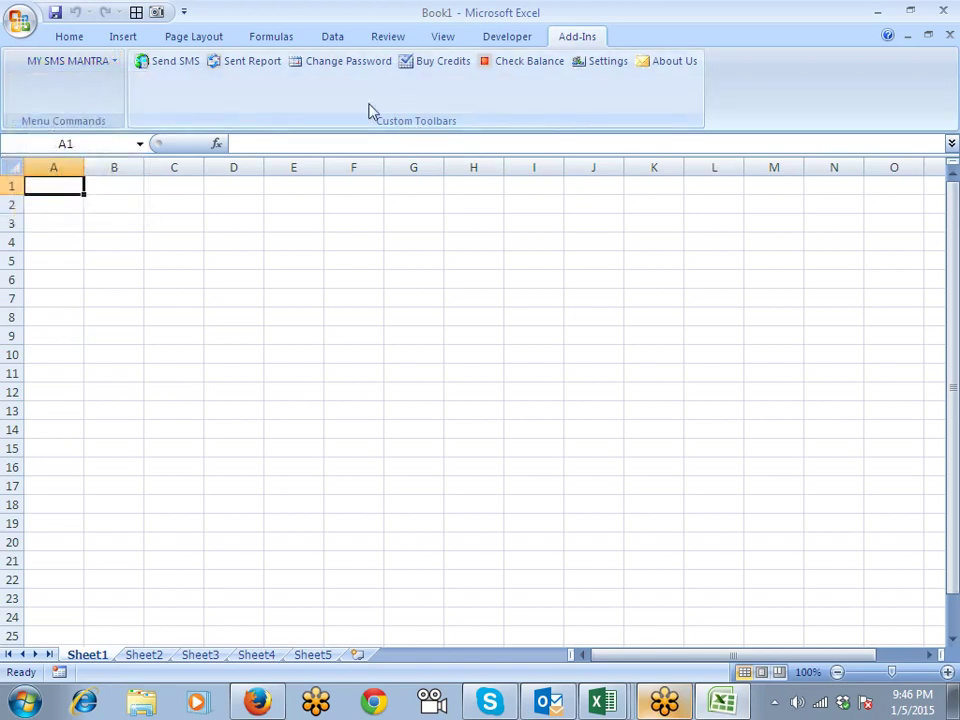
# Open Excel Options from the Office button menu.
pyautogui.click(30, 14)
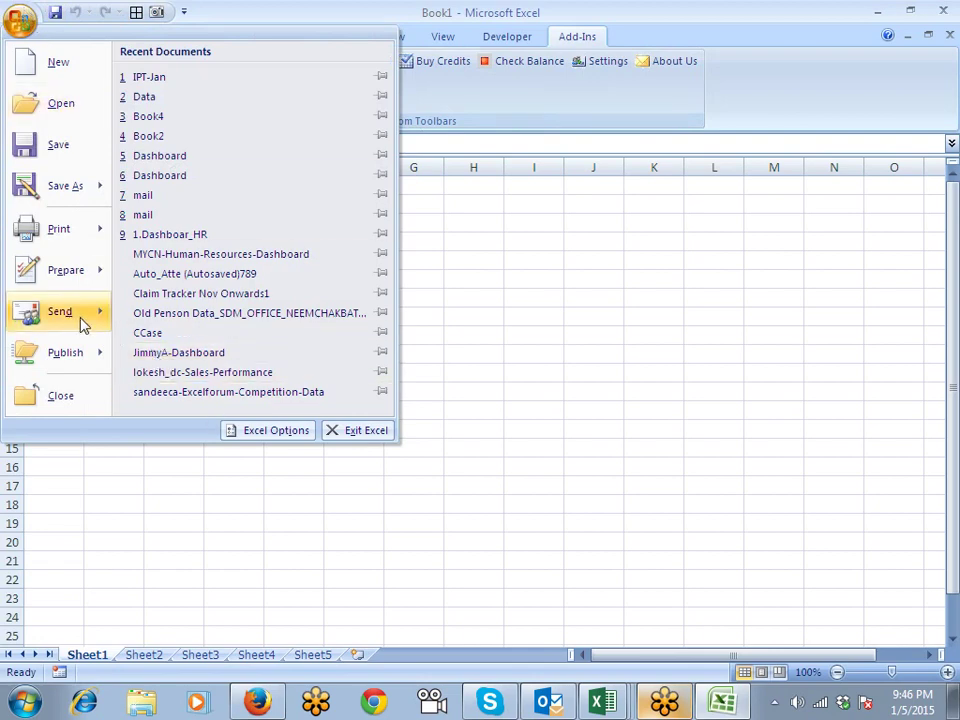
pyautogui.moveTo(78, 315)
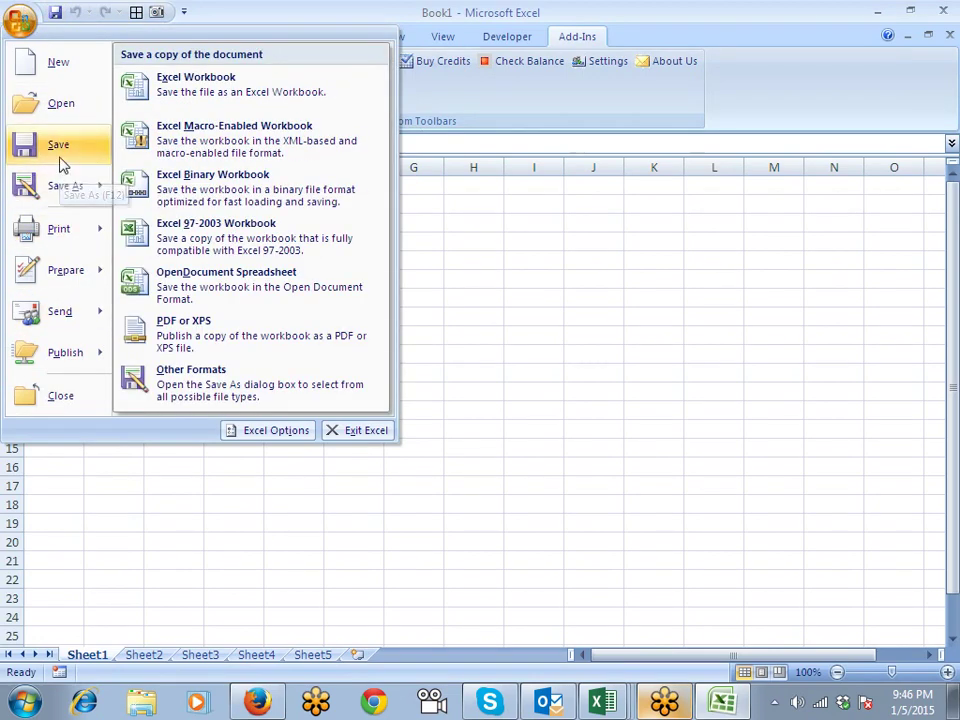
pyautogui.moveTo(76, 200)
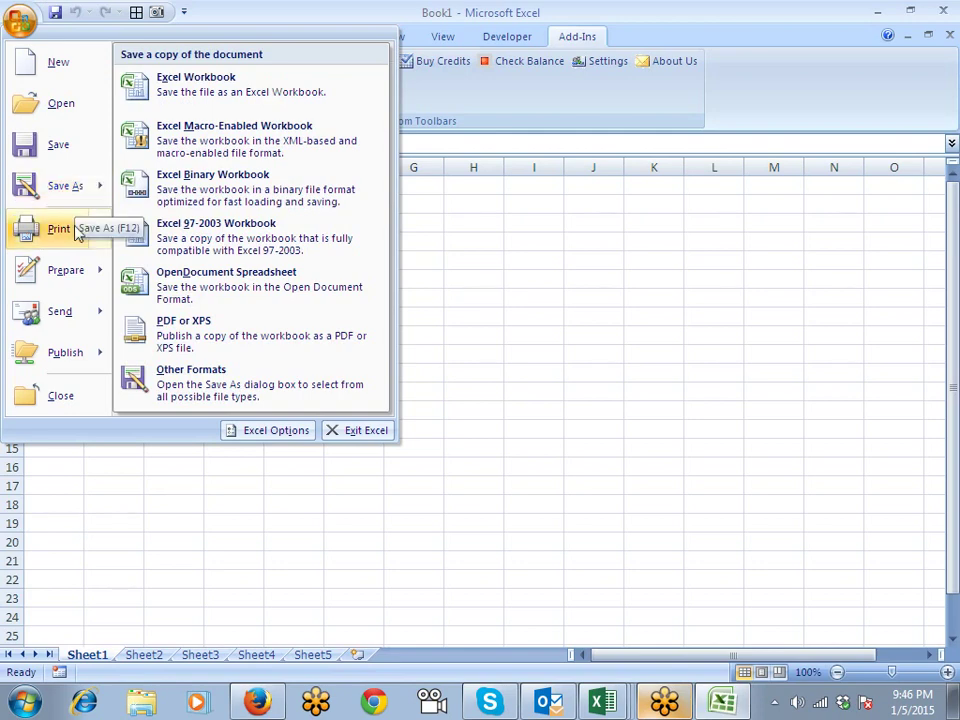
pyautogui.moveTo(66, 280)
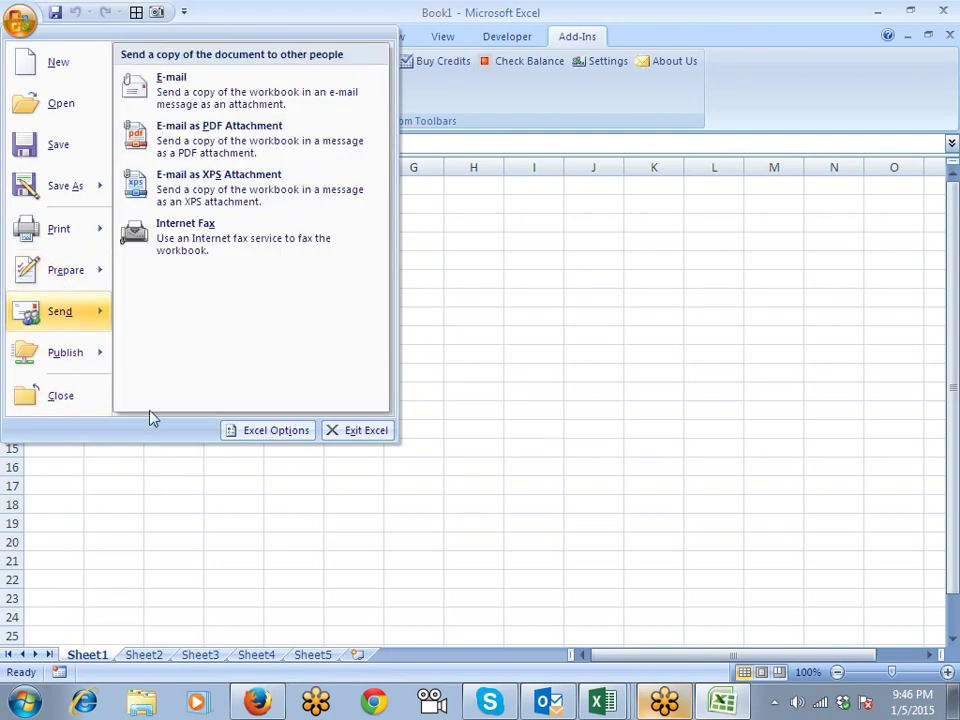
pyautogui.click(255, 430)
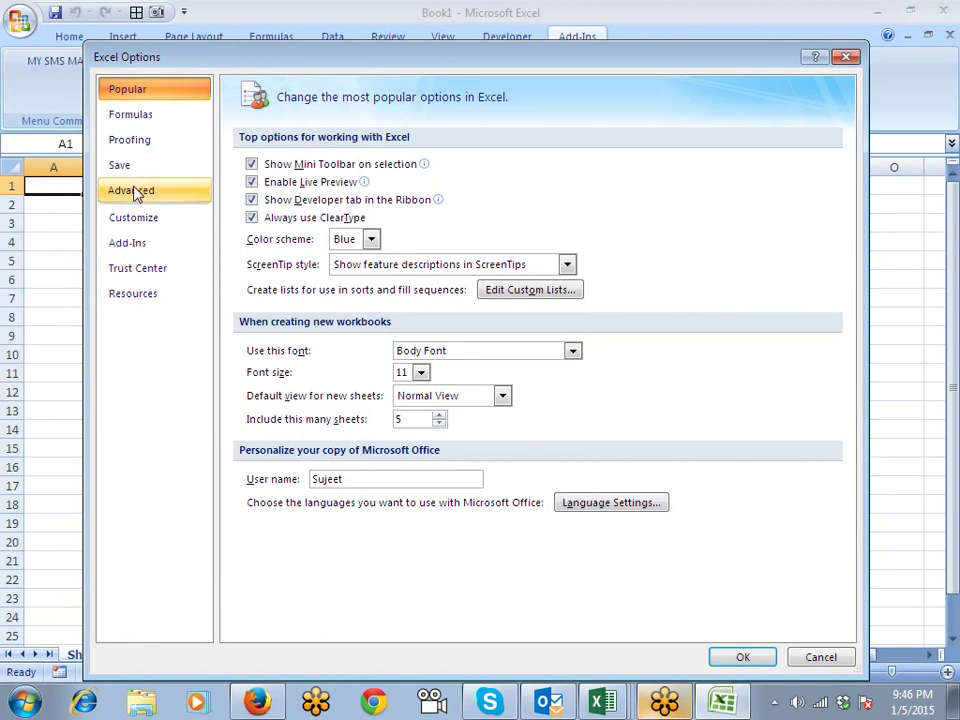
# Look through the macro commands under Customize and the Trust Center settings.
pyautogui.click(137, 218)
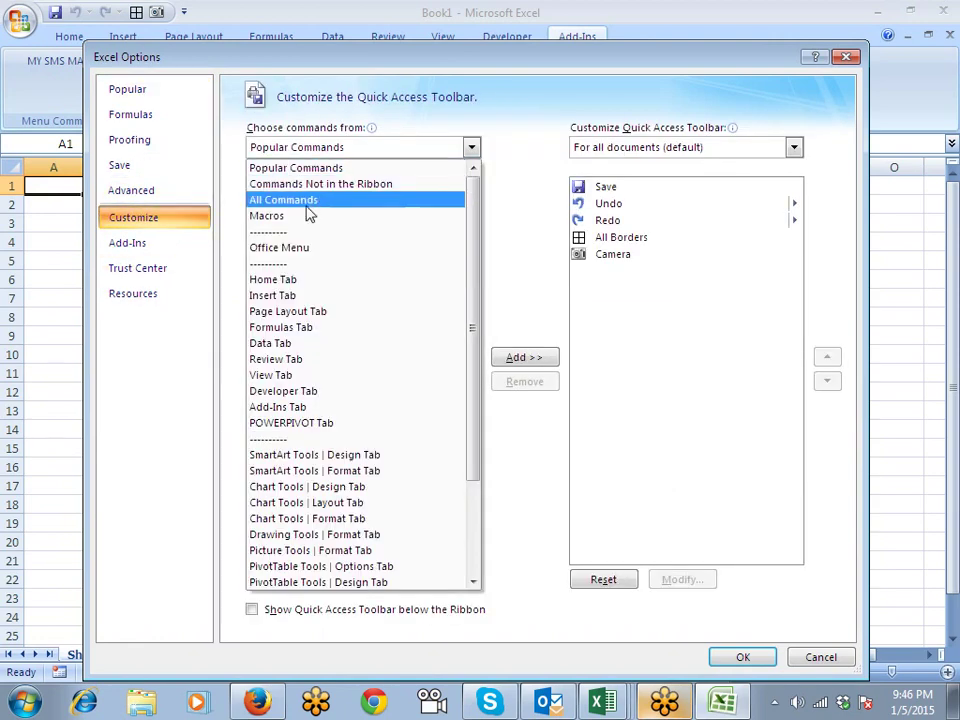
pyautogui.click(306, 216)
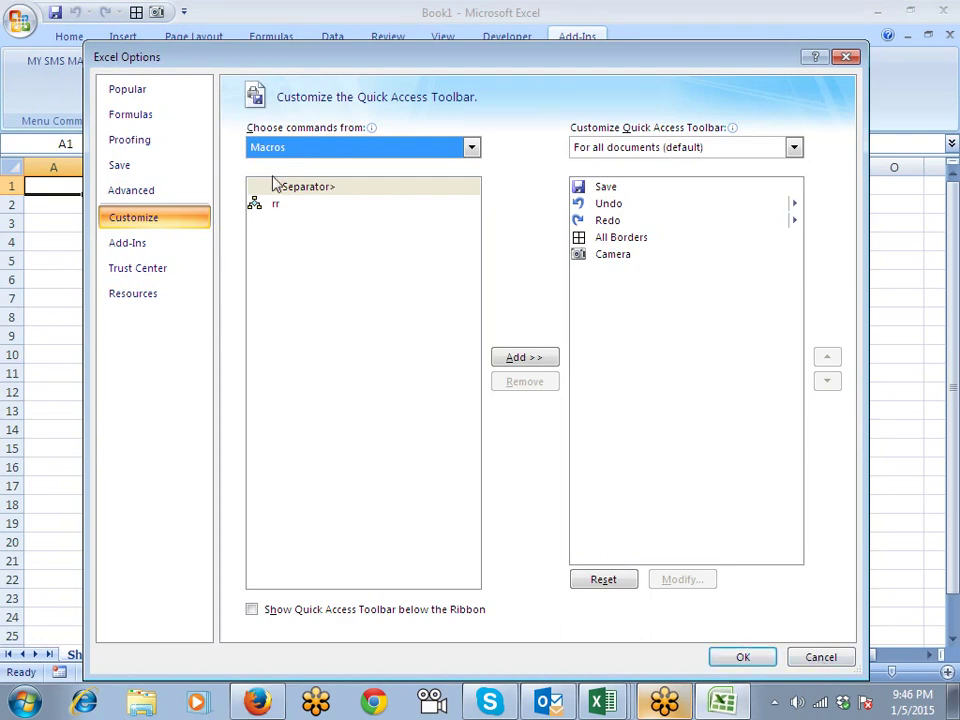
pyautogui.click(150, 267)
# Review the ticked Ccase and Password remover add-ins, close the dialog, and select K3:L3.
pyautogui.click(153, 250)
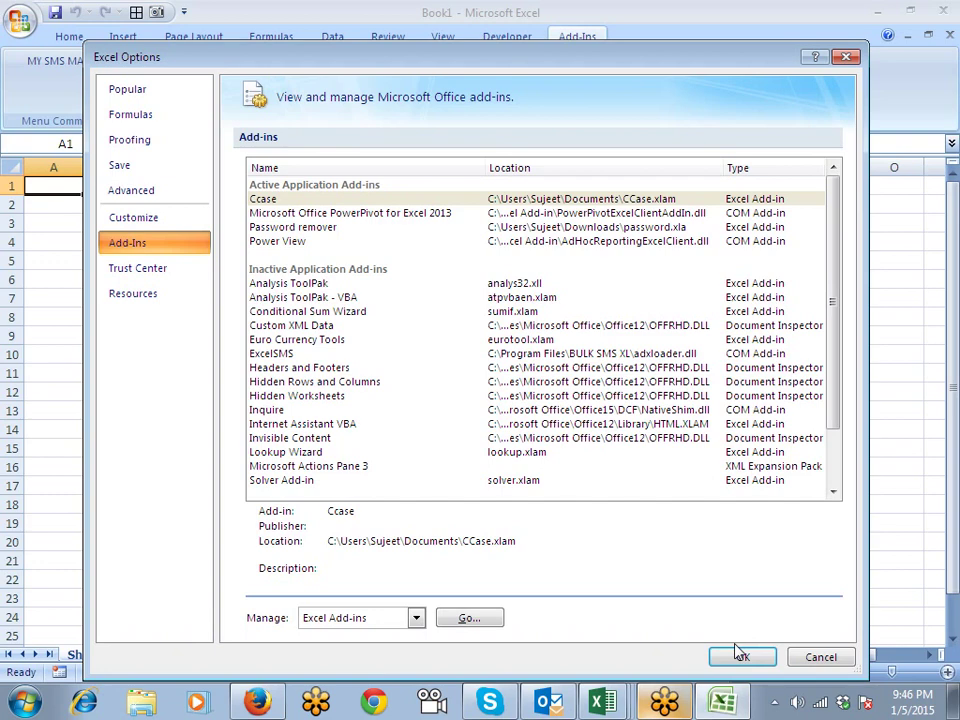
pyautogui.click(485, 619)
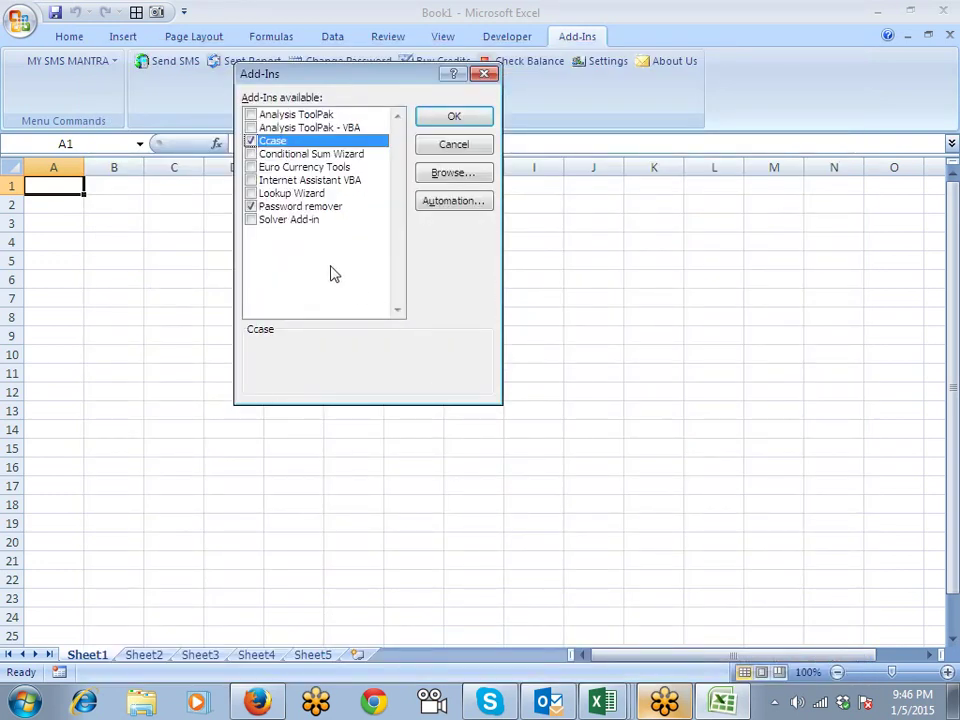
pyautogui.click(444, 122)
pyautogui.moveTo(740, 222); pyautogui.dragTo(650, 222)
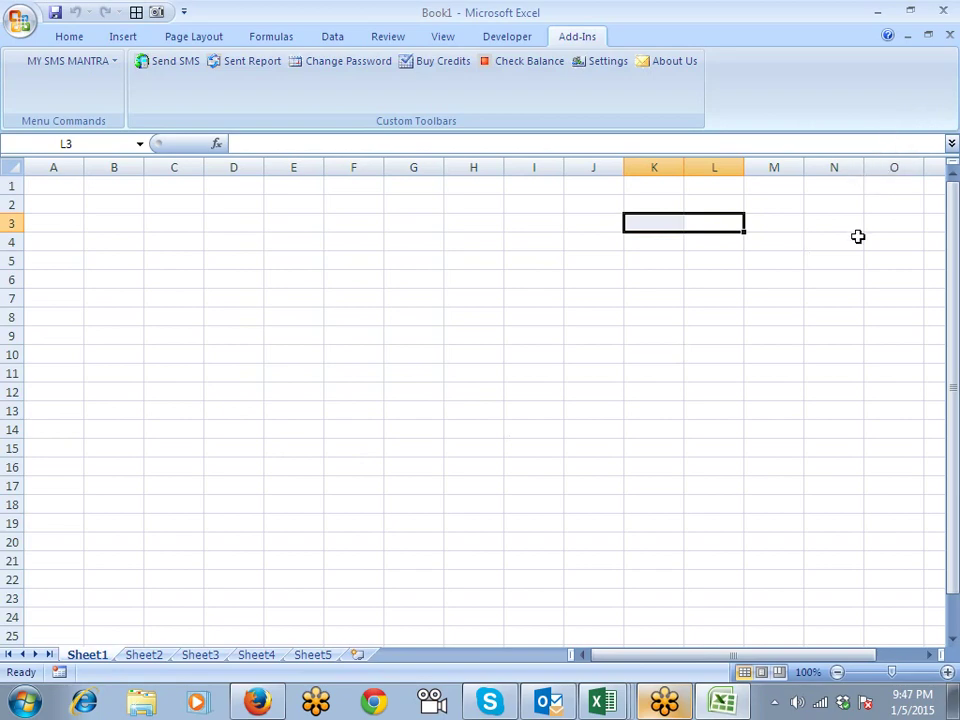
# Close Book1 and the unsaved Book3, then scroll the remaining contact list and select an empty cell.
pyautogui.click(949, 34)
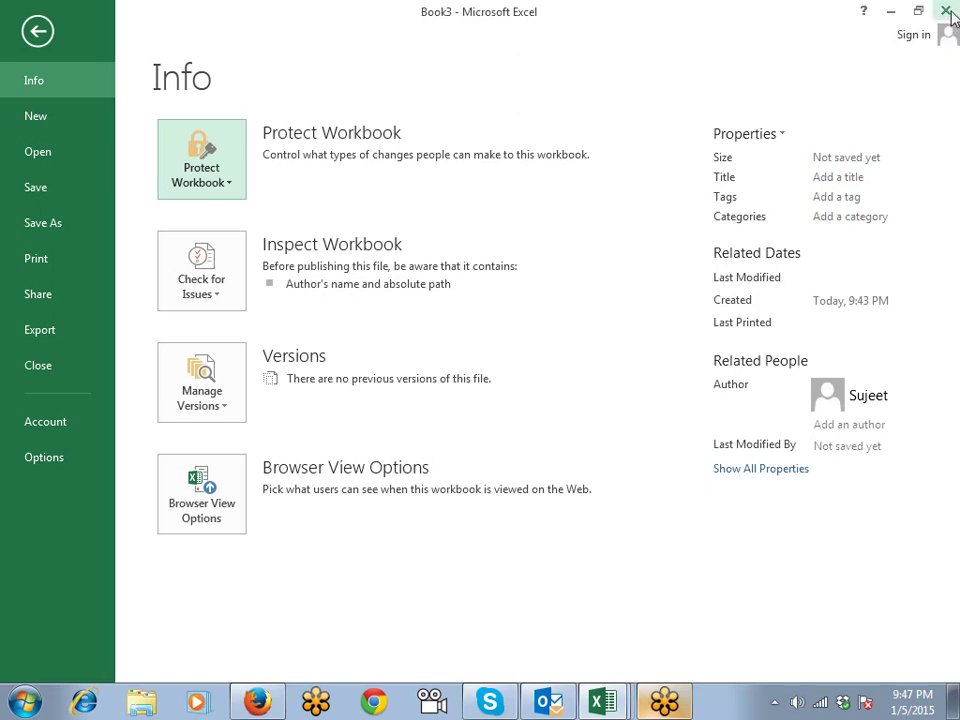
pyautogui.click(945, 10)
pyautogui.scroll(-2, 760, 215)
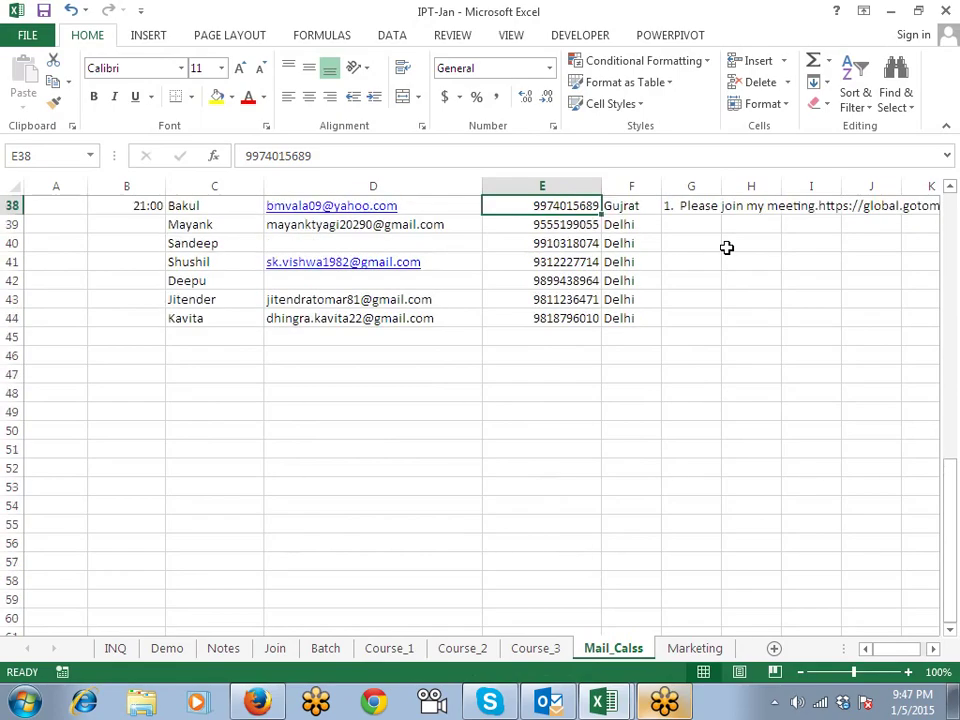
pyautogui.scroll(1, 729, 249)
pyautogui.scroll(3, 737, 249)
pyautogui.scroll(3, 720, 256)
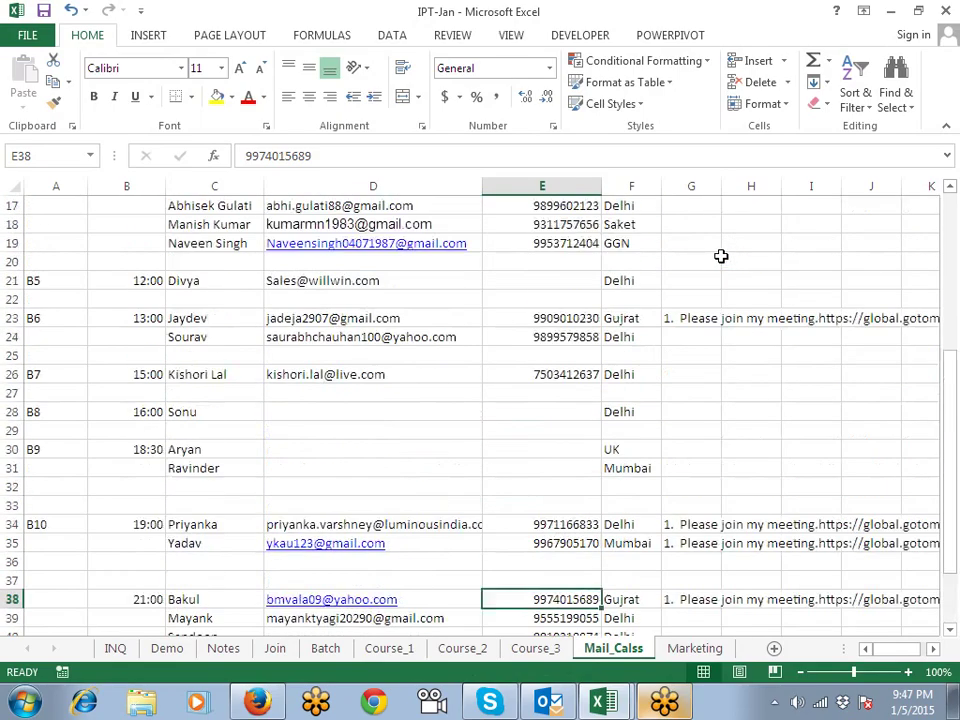
pyautogui.scroll(1, 720, 256)
pyautogui.scroll(-6, 720, 256)
pyautogui.scroll(-1, 720, 256)
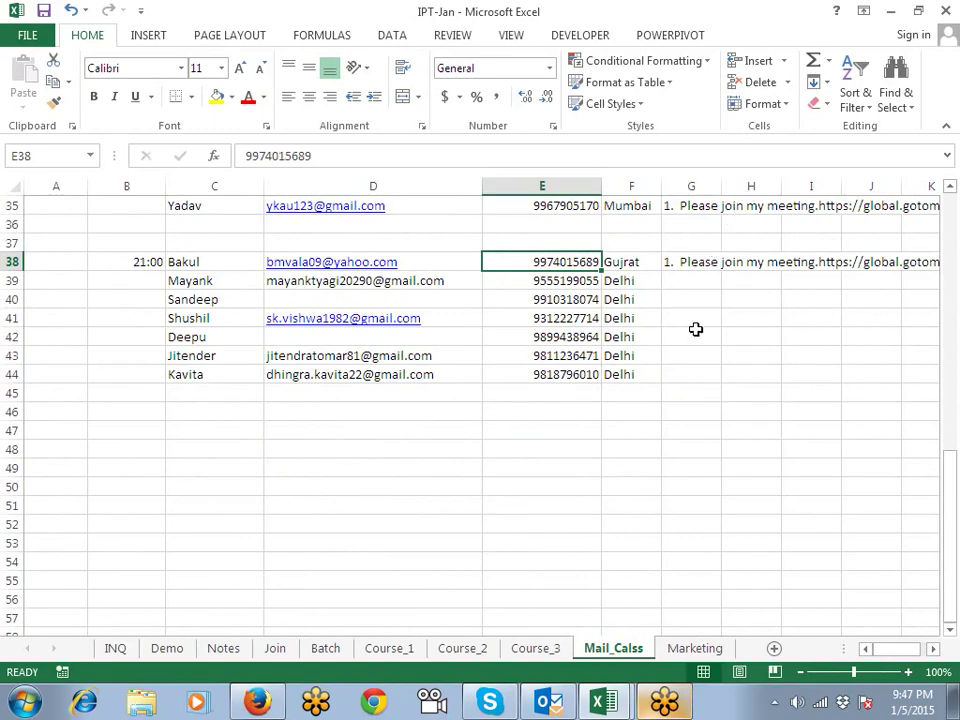
pyautogui.scroll(-3, 696, 328)
pyautogui.scroll(-1, 696, 326)
pyautogui.scroll(1, 693, 326)
pyautogui.click(396, 298)
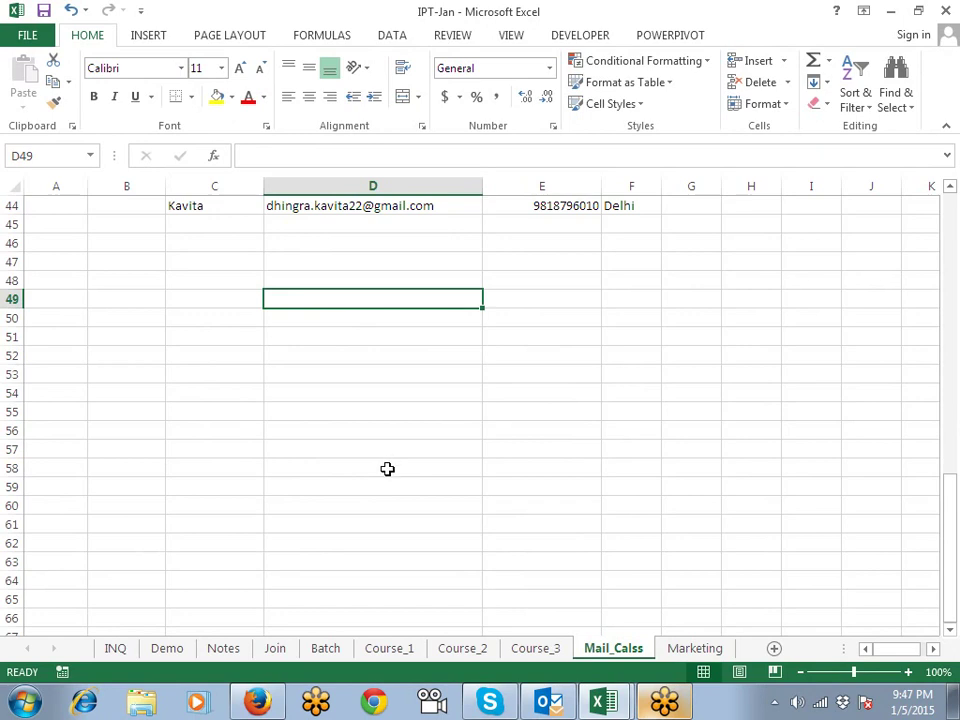
# Create a new workbook and enter xvc in E8 and xcv in D8, D5, C5 and C12.
pyautogui.hotkey('ctrl', 'n')
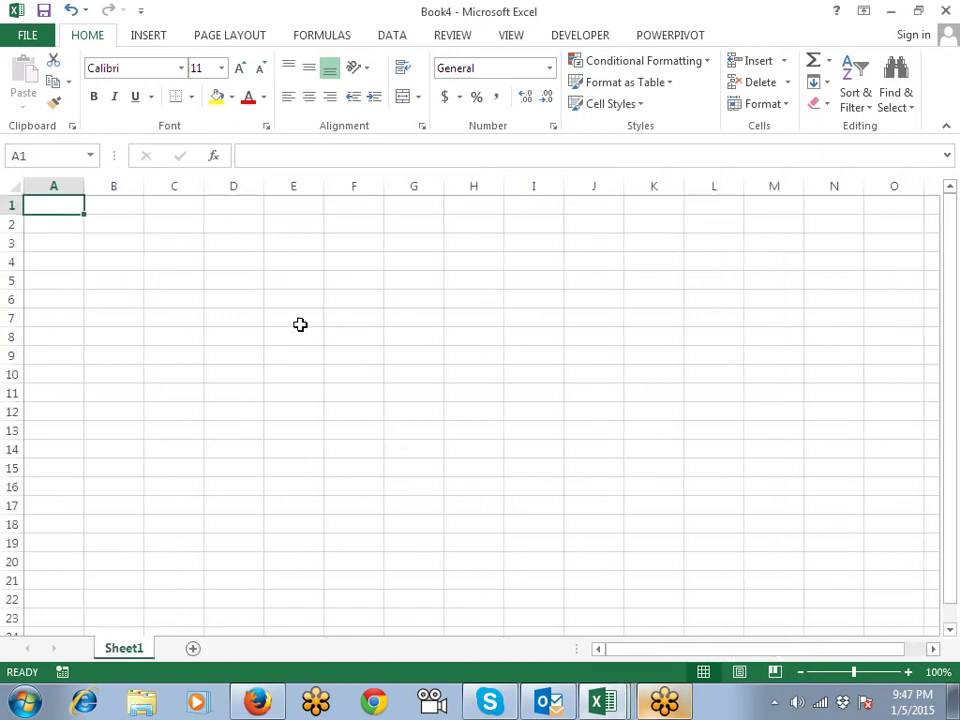
pyautogui.click(290, 282)
pyautogui.click(270, 338)
pyautogui.write('xvc')
pyautogui.click(225, 336)
pyautogui.write('xcv')
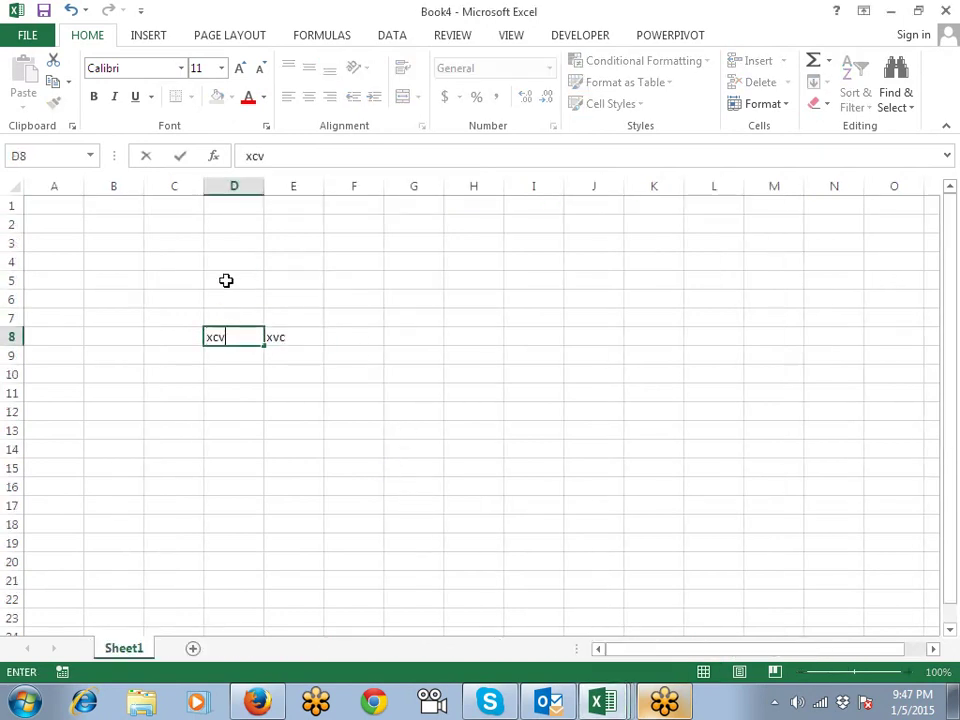
pyautogui.click(231, 276)
pyautogui.write('xcv')
pyautogui.click(175, 287)
pyautogui.write('xcv')
pyautogui.click(188, 409)
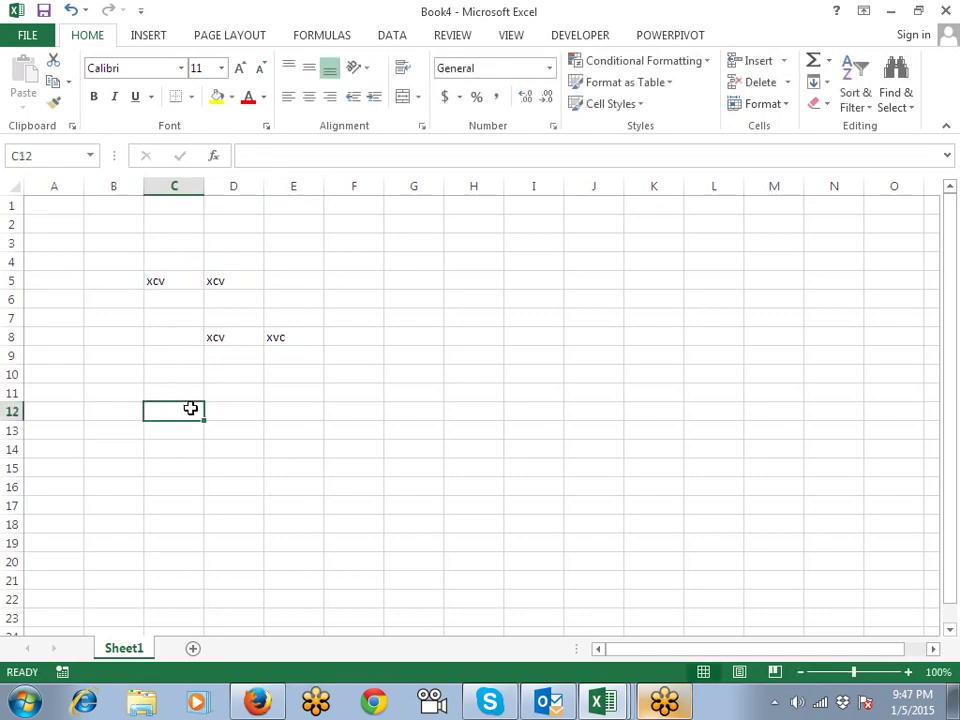
pyautogui.write('xcv')
pyautogui.click(278, 398)
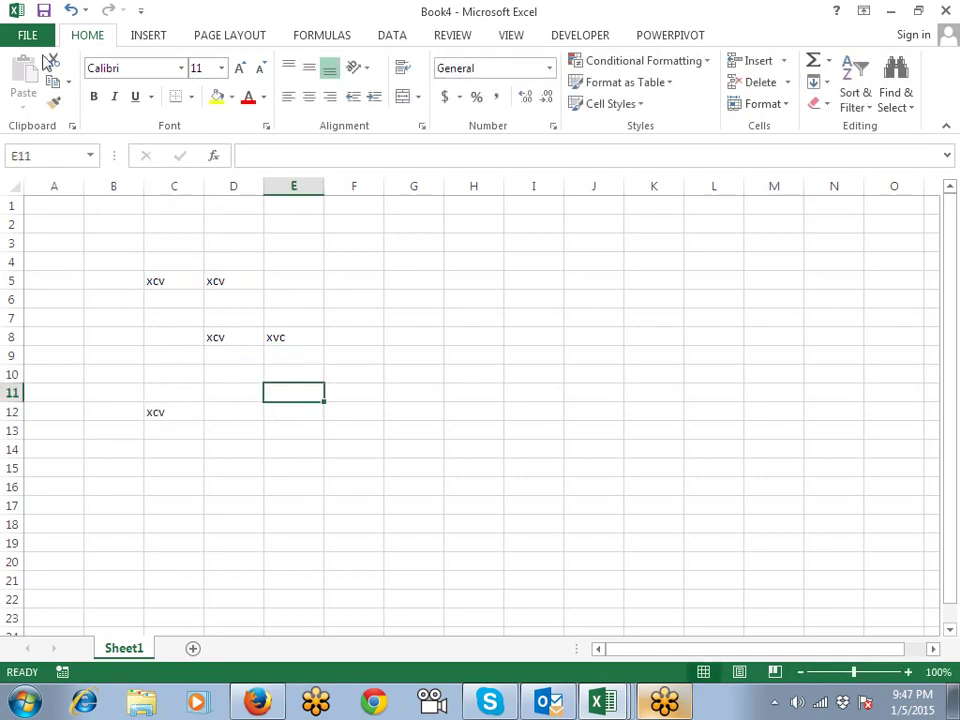
# Open Excel Options from the File view, closing and reopening it once.
pyautogui.click(34, 35)
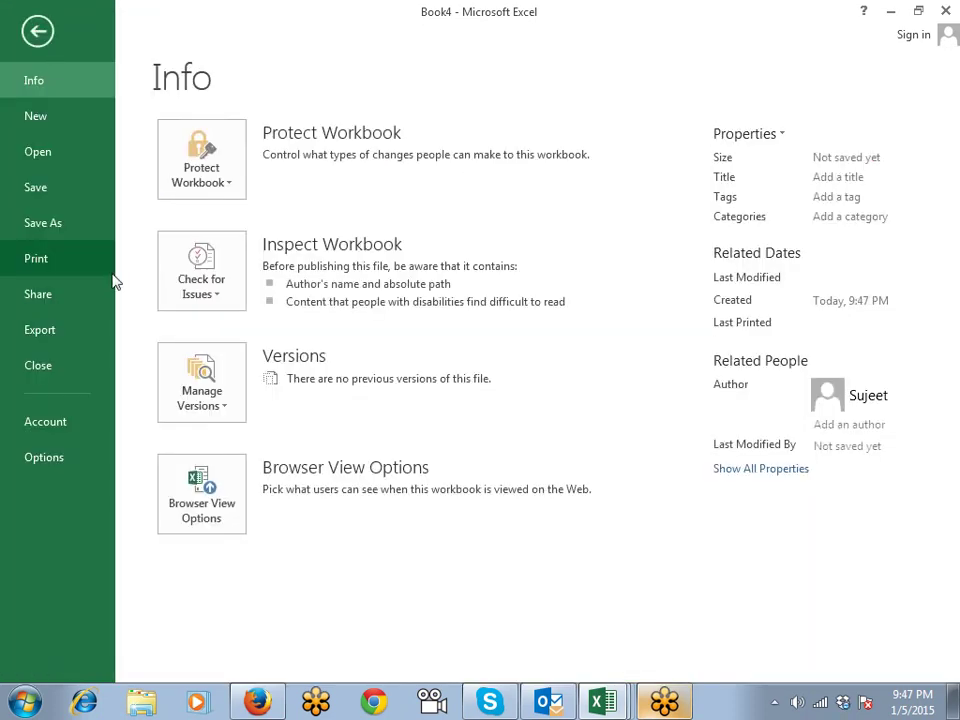
pyautogui.click(60, 461)
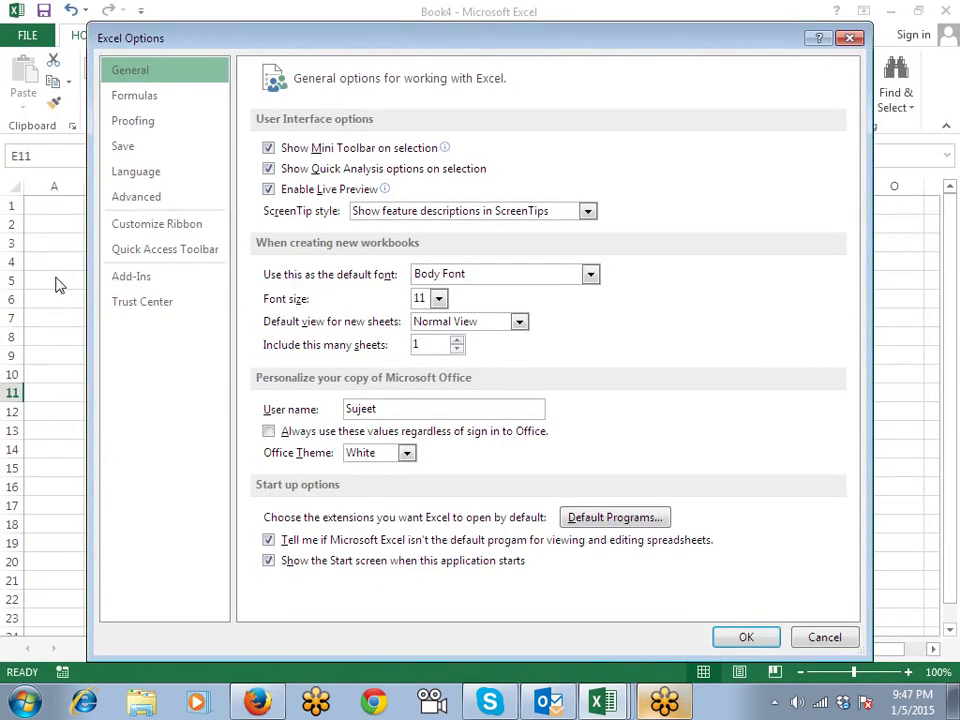
pyautogui.press('Escape')
pyautogui.click(24, 35)
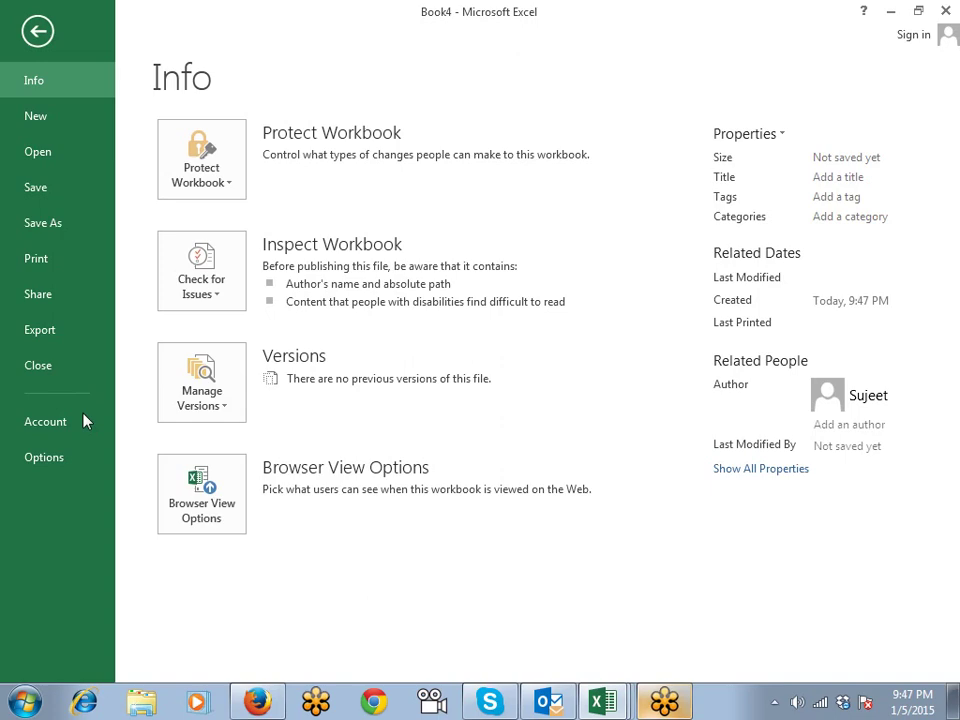
pyautogui.click(75, 468)
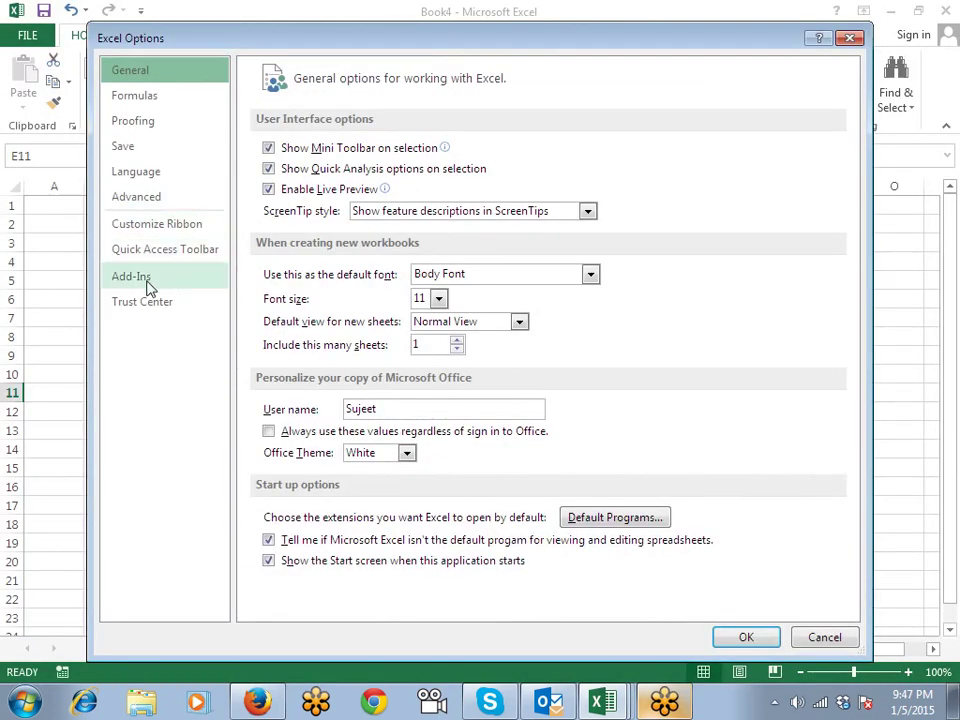
# In the Add-Ins manager, browse to the password file in Downloads and load Password remover.
pyautogui.click(185, 280)
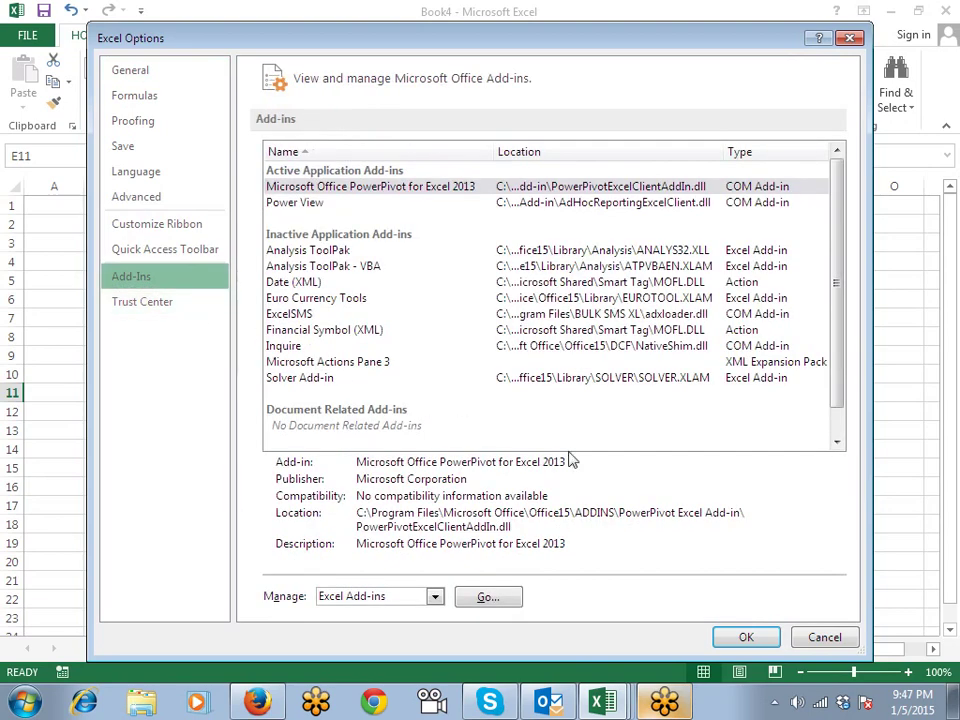
pyautogui.click(490, 605)
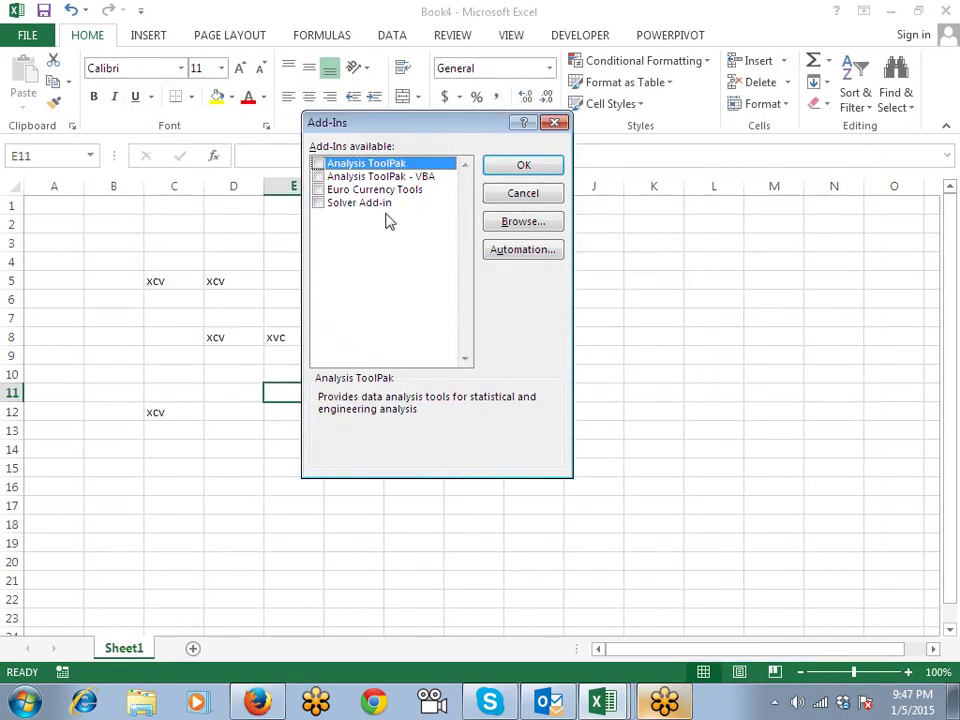
pyautogui.click(525, 222)
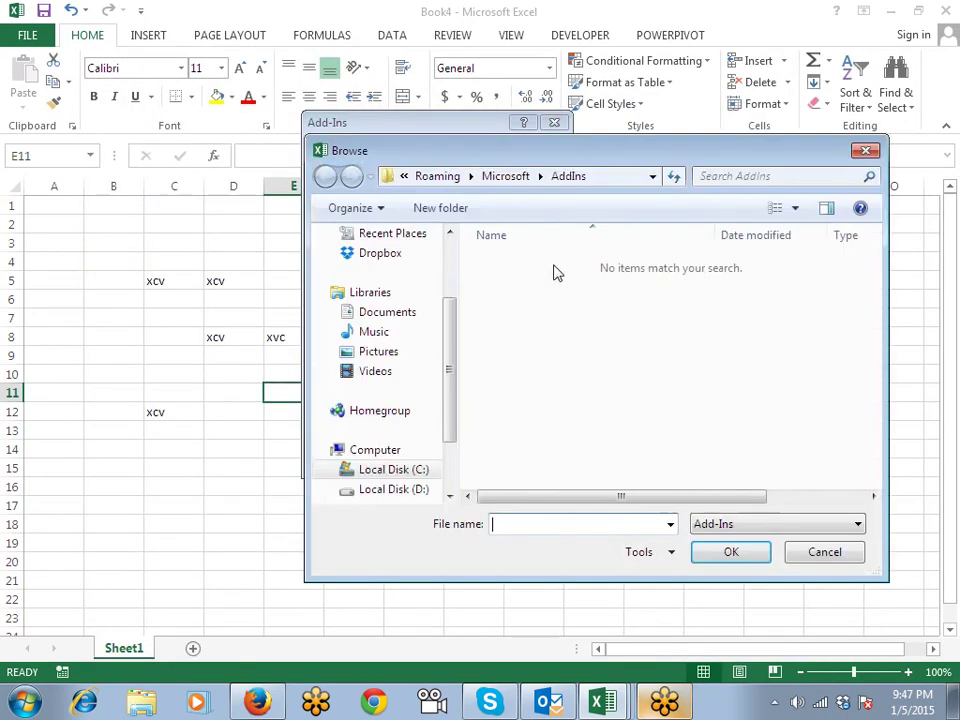
pyautogui.moveTo(447, 424); pyautogui.dragTo(428, 354)
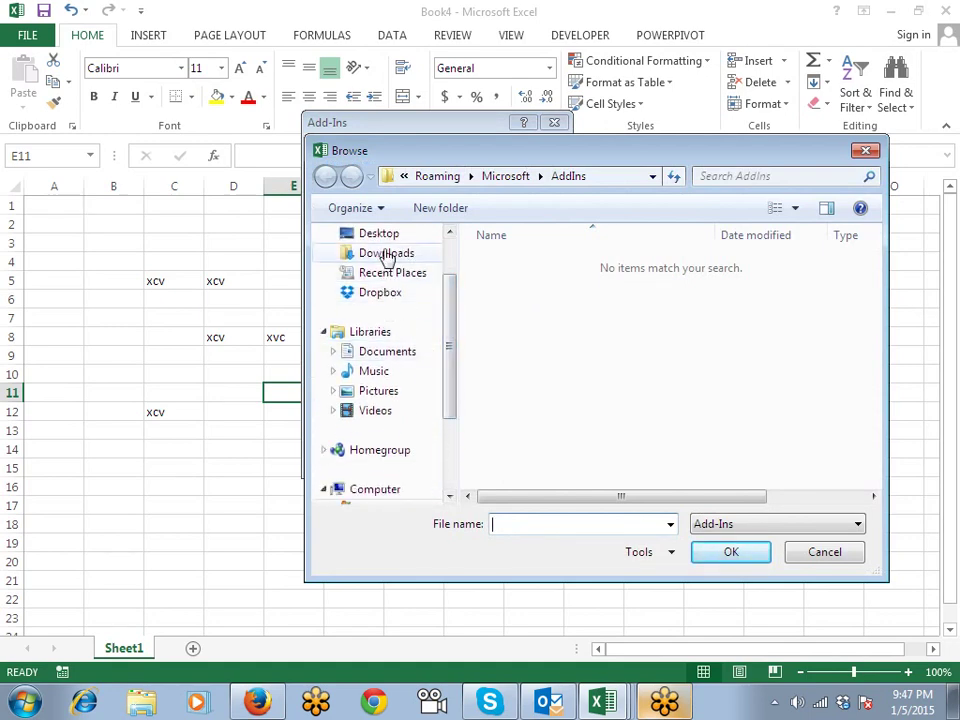
pyautogui.click(386, 253)
pyautogui.click(551, 266)
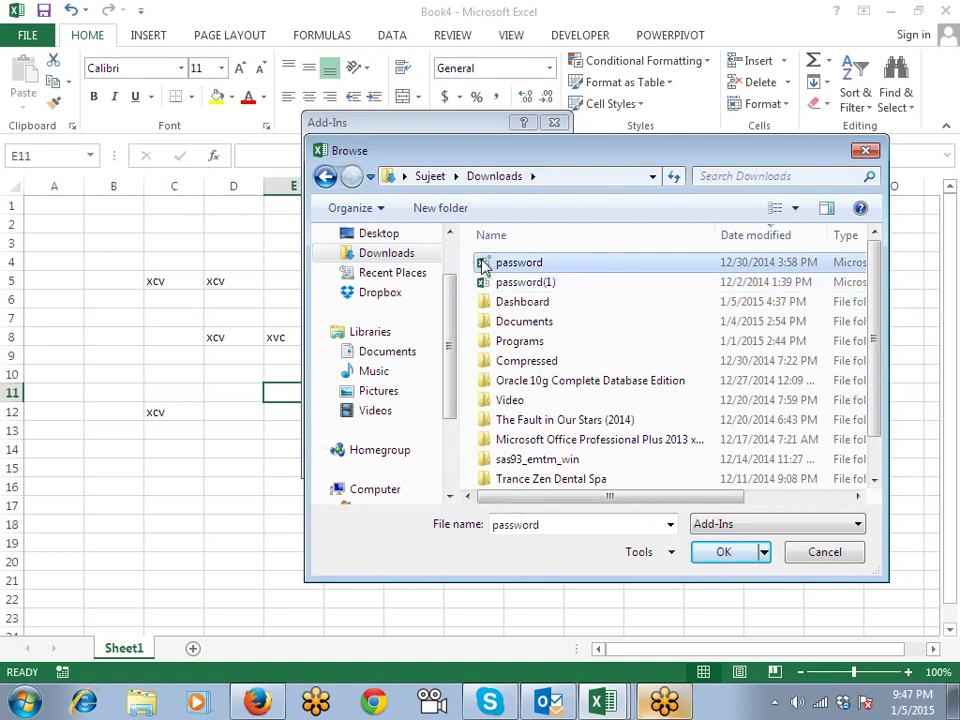
pyautogui.click(729, 557)
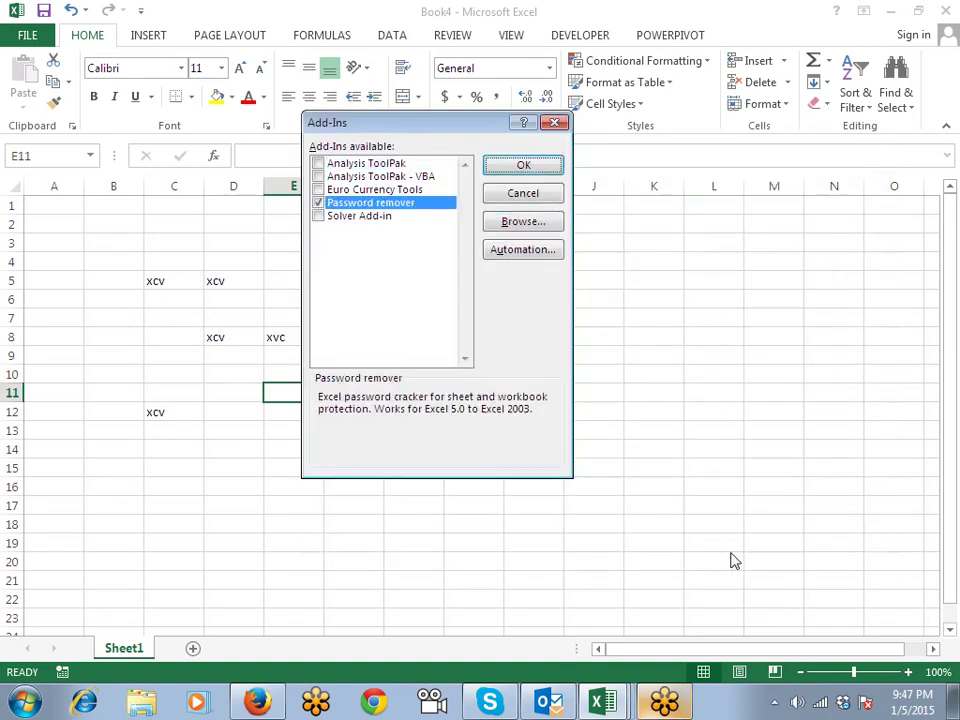
pyautogui.click(524, 168)
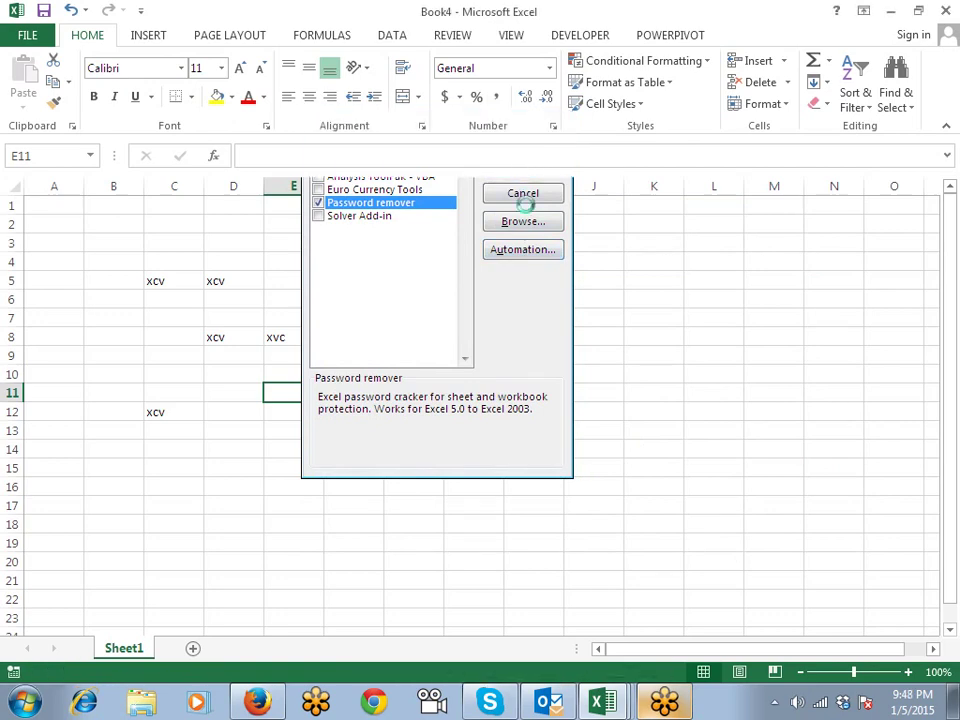
# Dismiss the add-in expired message, restore and re-maximize the Excel window, then select E50.
pyautogui.click(589, 428)
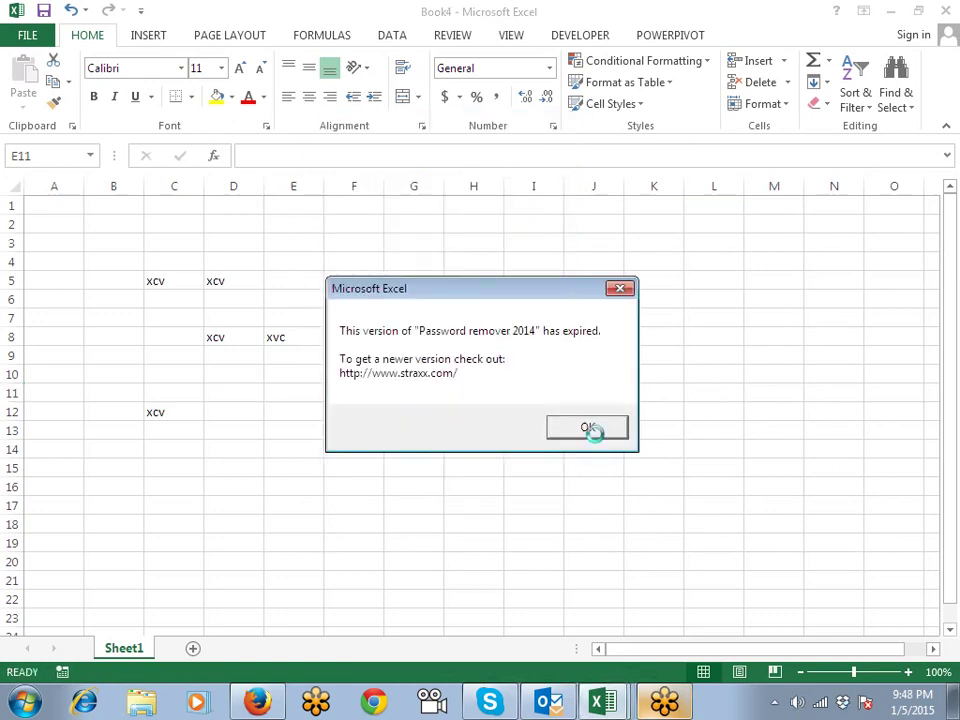
pyautogui.doubleClick(762, 42)
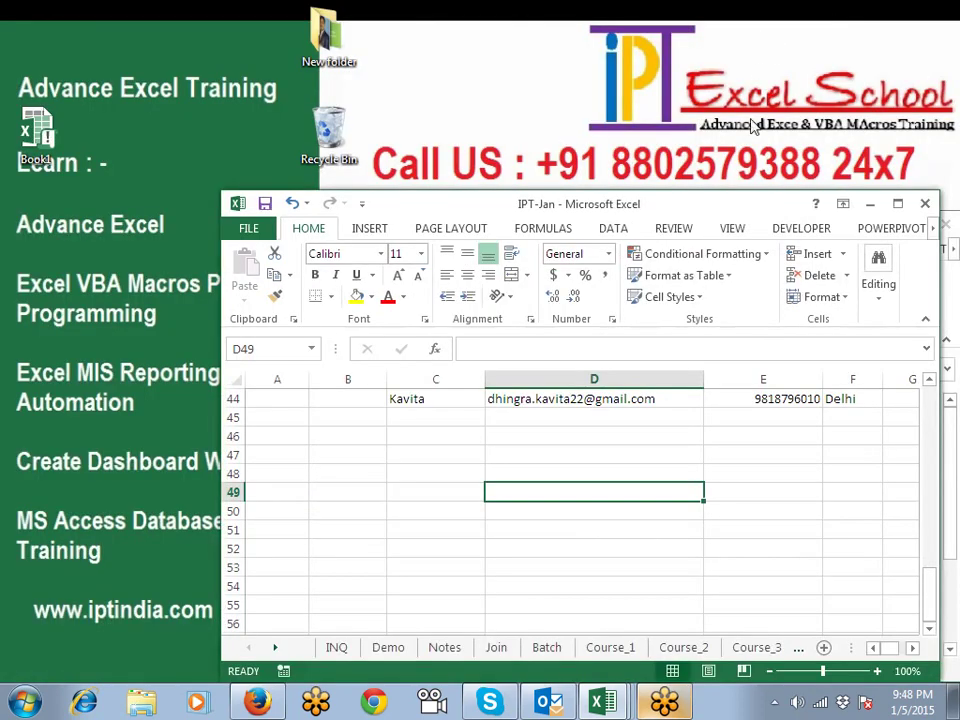
pyautogui.doubleClick(720, 205)
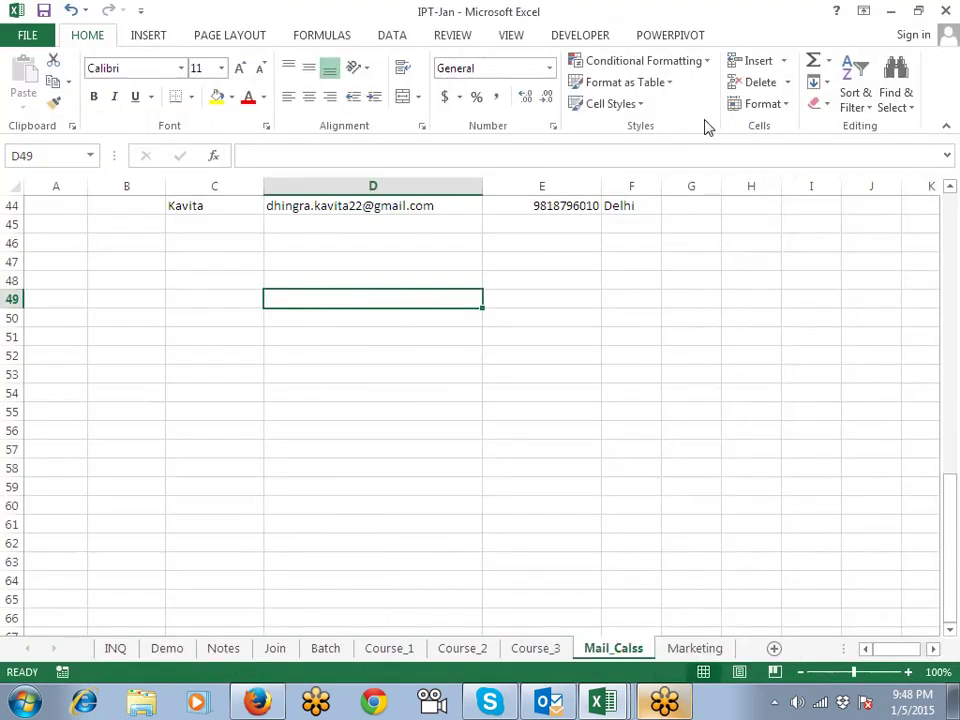
pyautogui.click(511, 314)
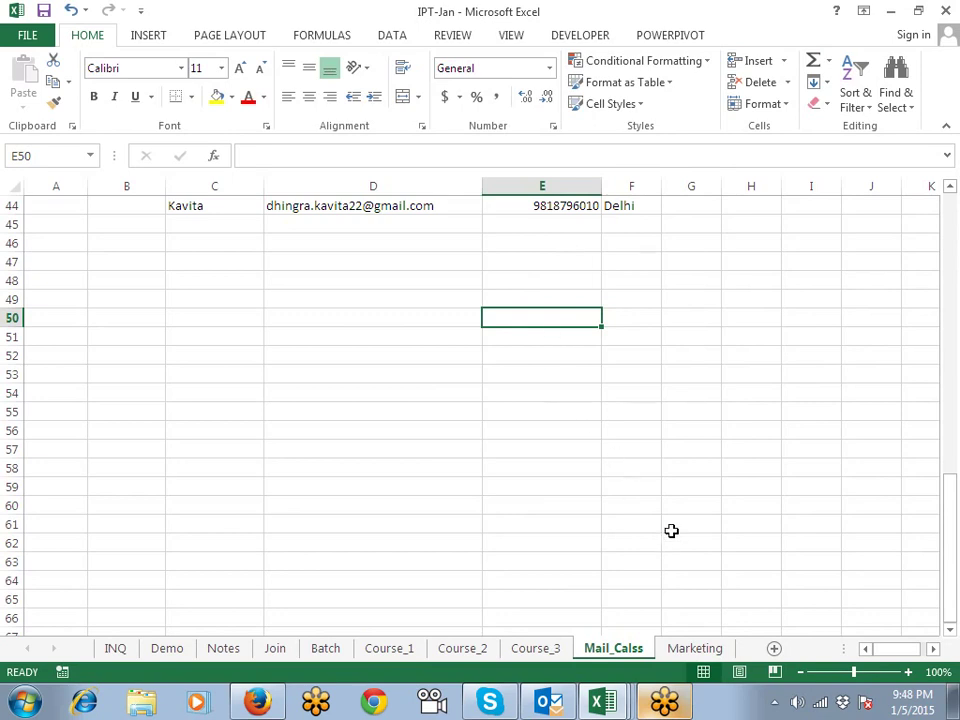
# Switch to Book4, maximize its window and view the PowerPivot features.
pyautogui.click(602, 703)
pyautogui.click(595, 660)
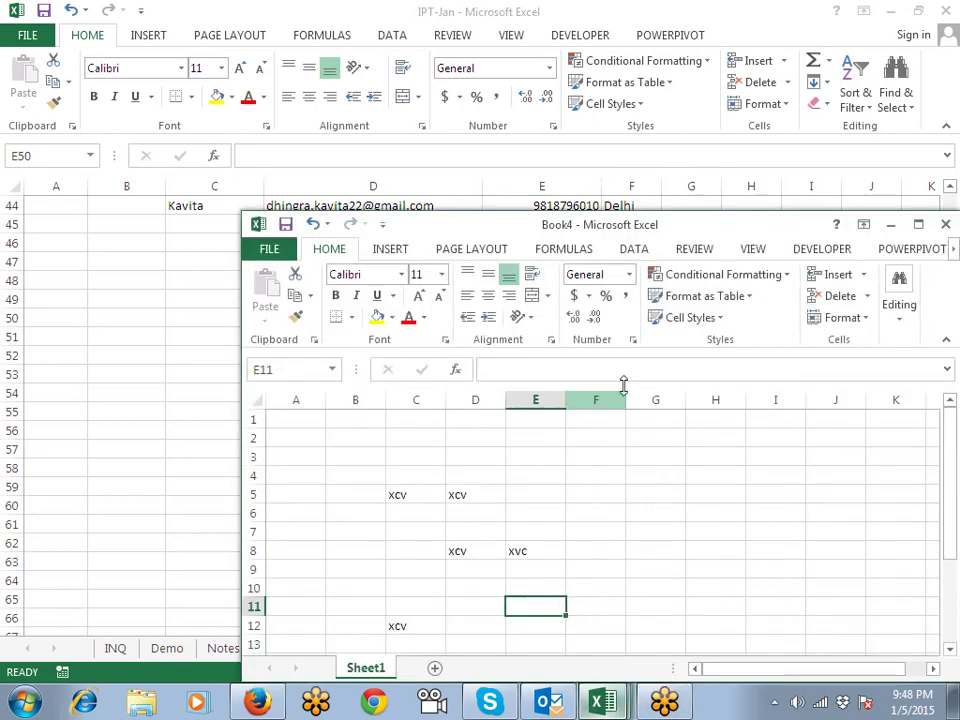
pyautogui.doubleClick(772, 234)
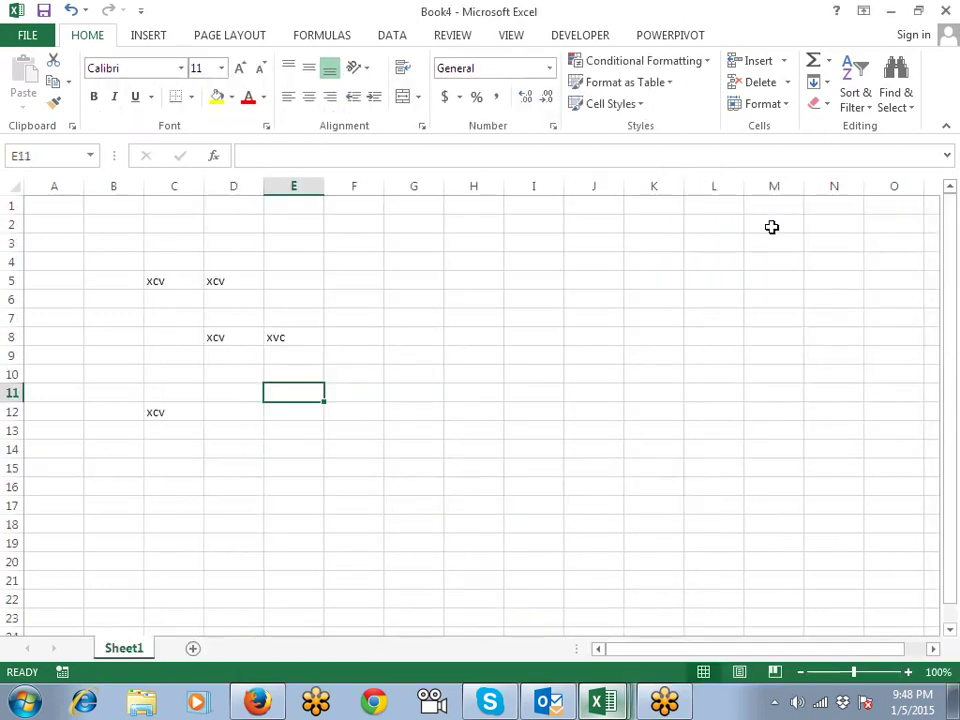
pyautogui.click(669, 240)
pyautogui.click(670, 38)
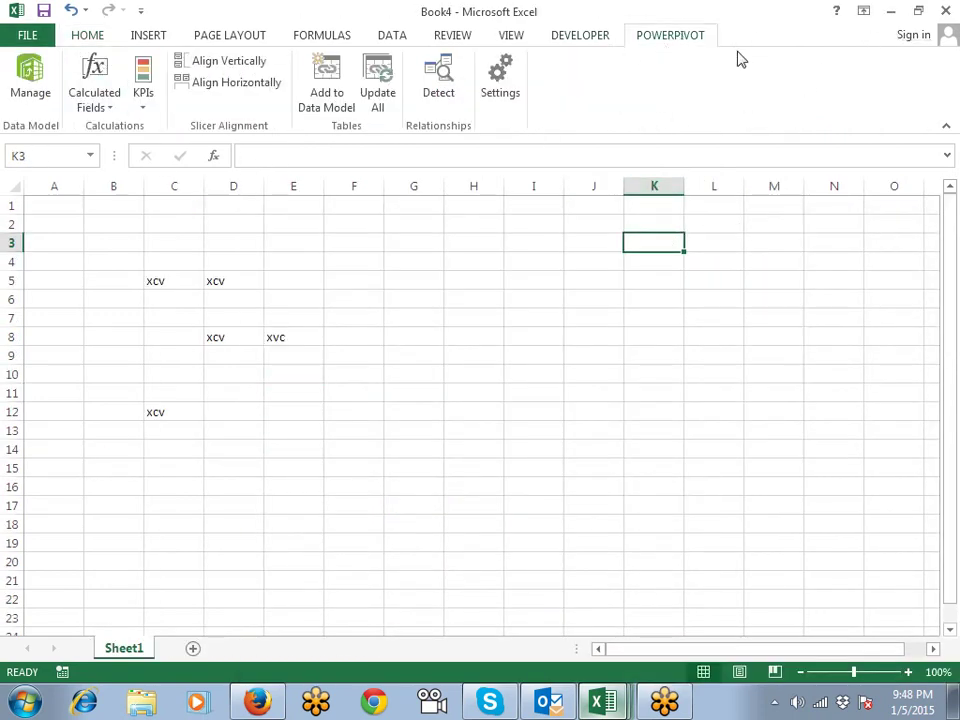
pyautogui.click(333, 278)
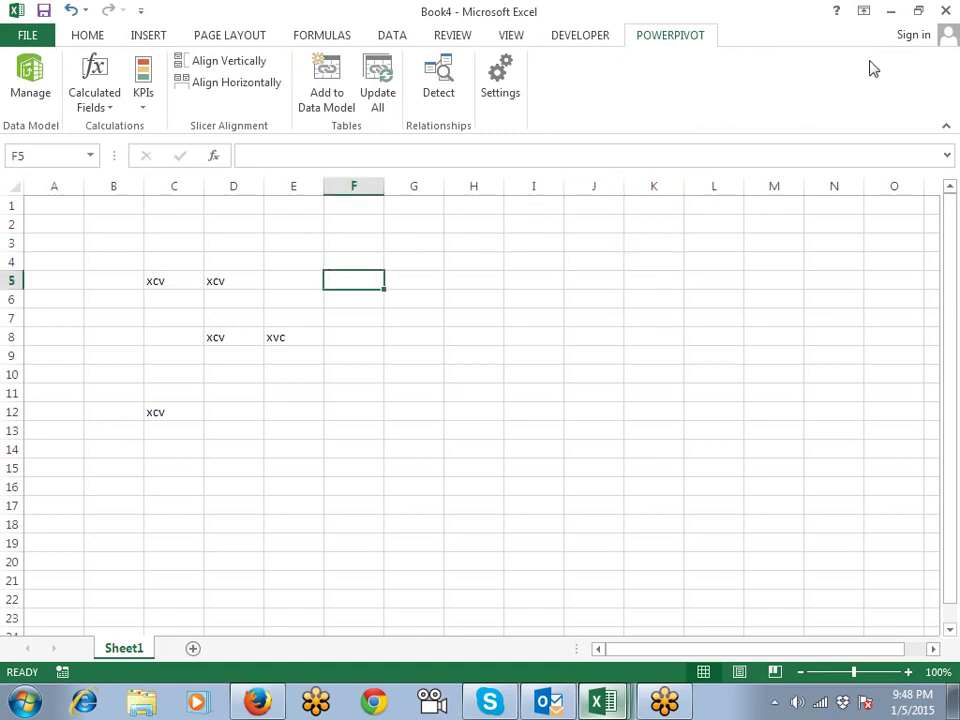
# Close Book4 without saving its changes, returning to IPT-Jan's Mail_Calss sheet.
pyautogui.click(945, 10)
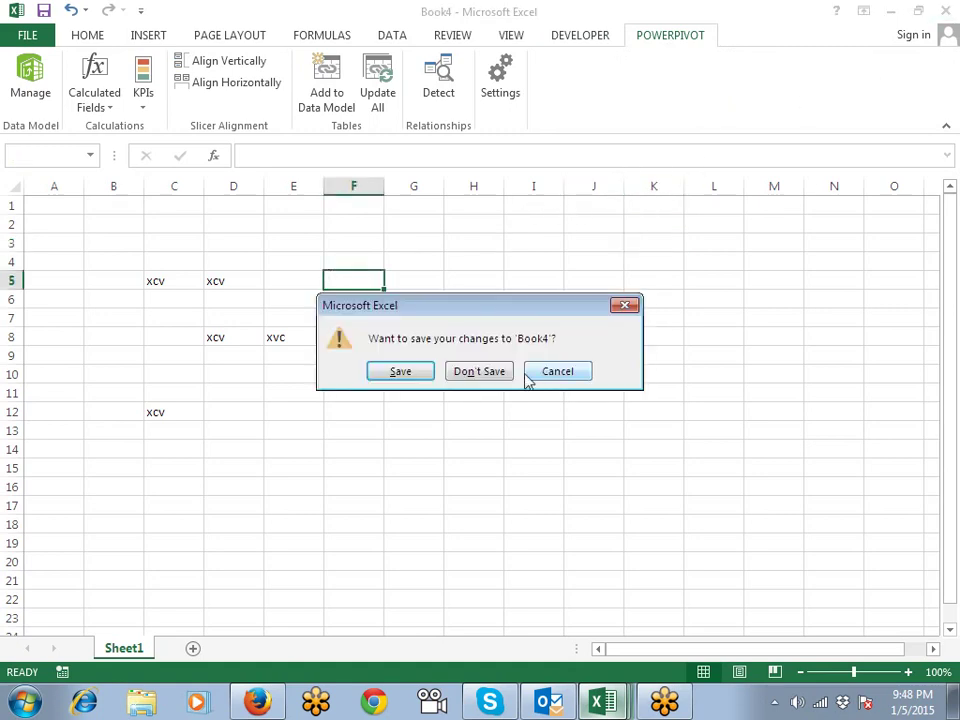
pyautogui.click(481, 380)
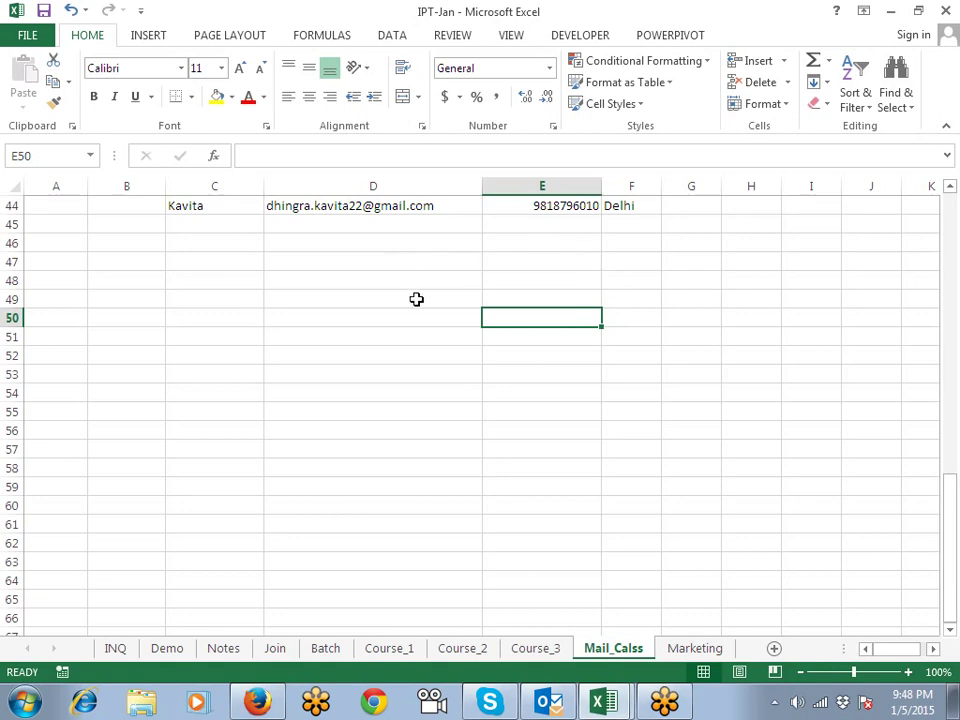
pyautogui.scroll(1, 416, 299)
# Switch to Book1 and uncheck Password remover in Excel Options' Add-Ins list, confirming with OK.
pyautogui.moveTo(614, 693)
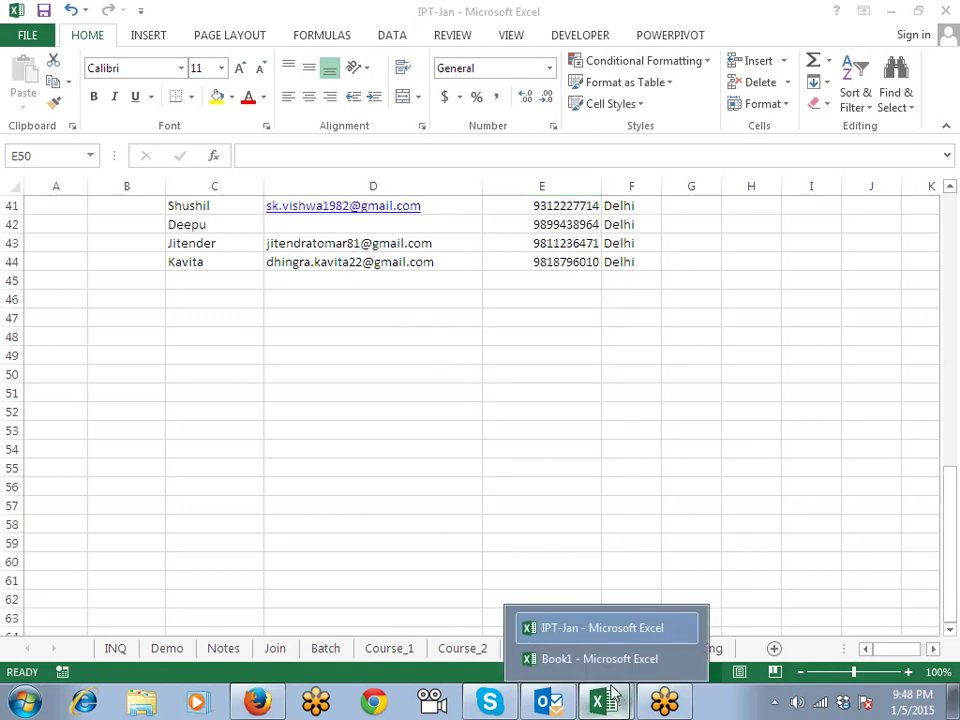
pyautogui.click(600, 659)
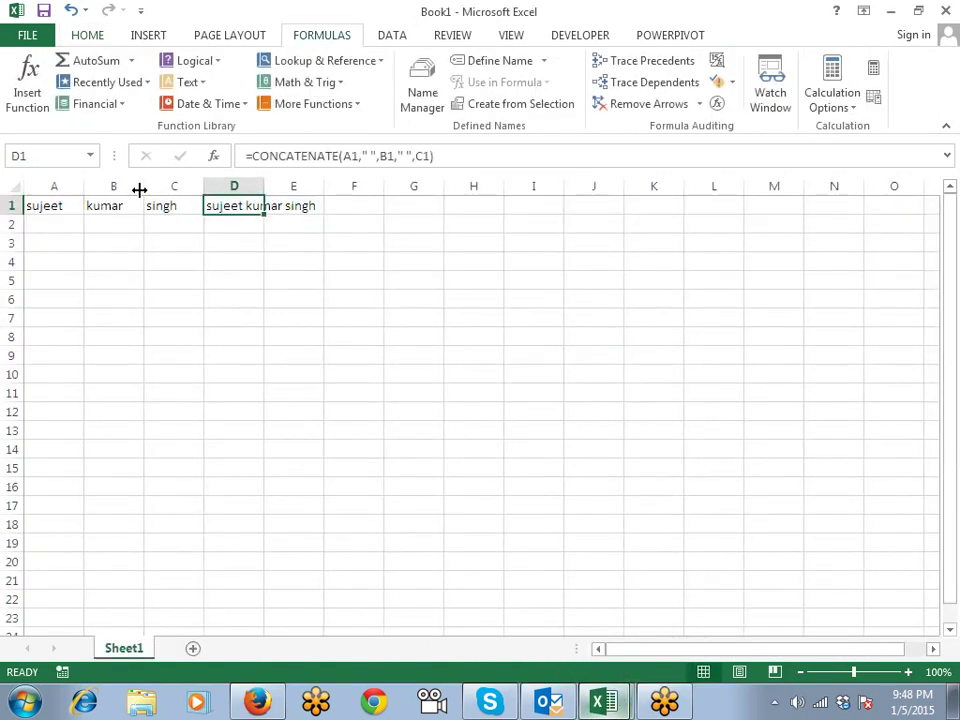
pyautogui.click(30, 35)
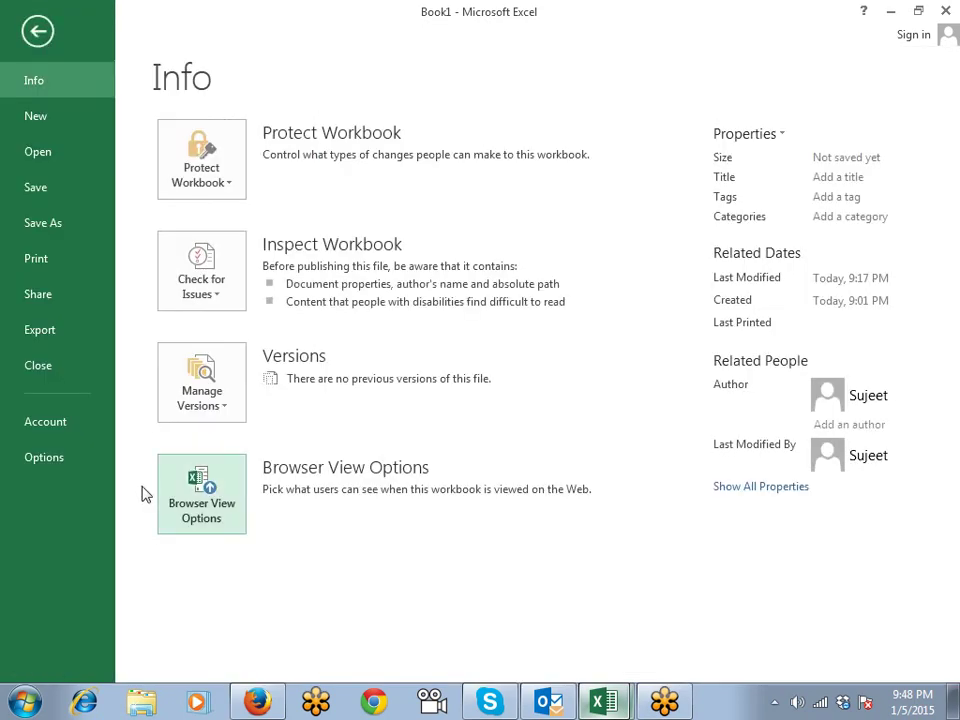
pyautogui.click(80, 464)
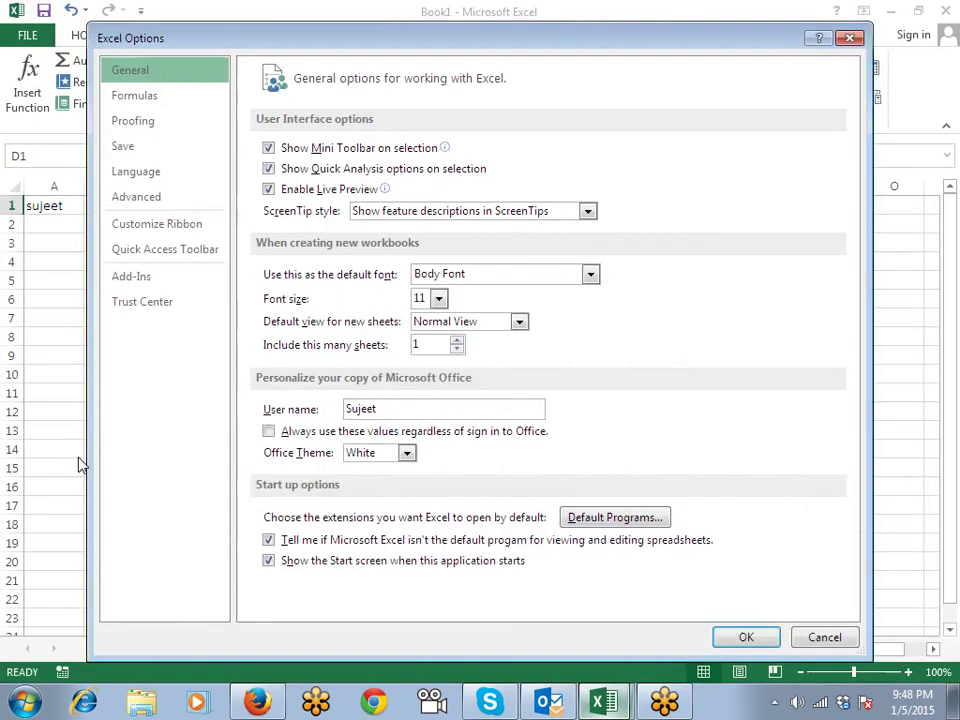
pyautogui.click(165, 286)
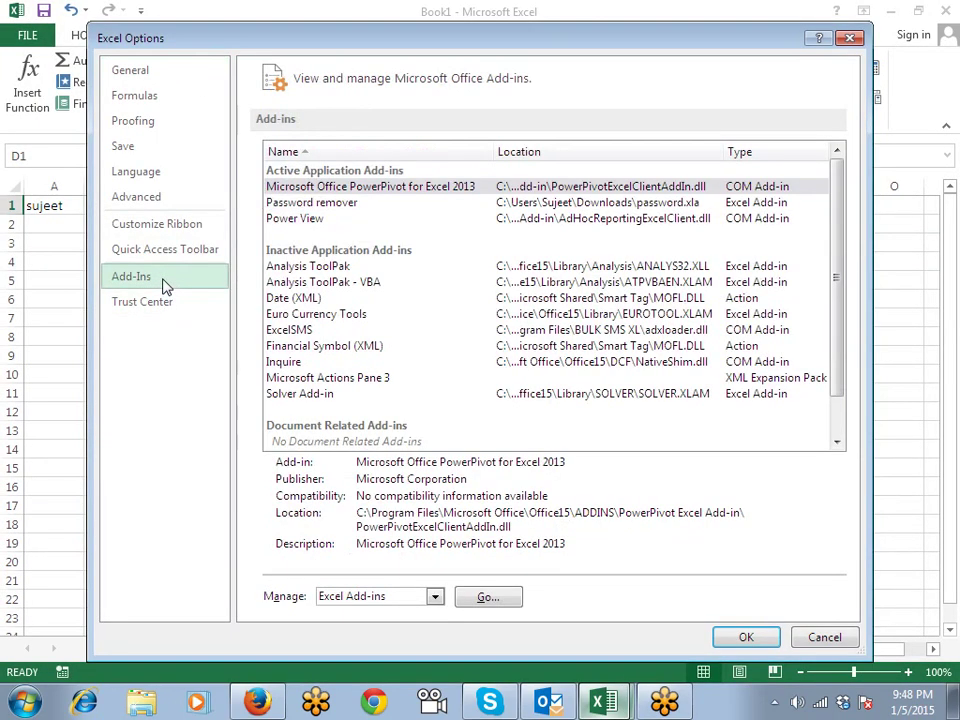
pyautogui.click(480, 600)
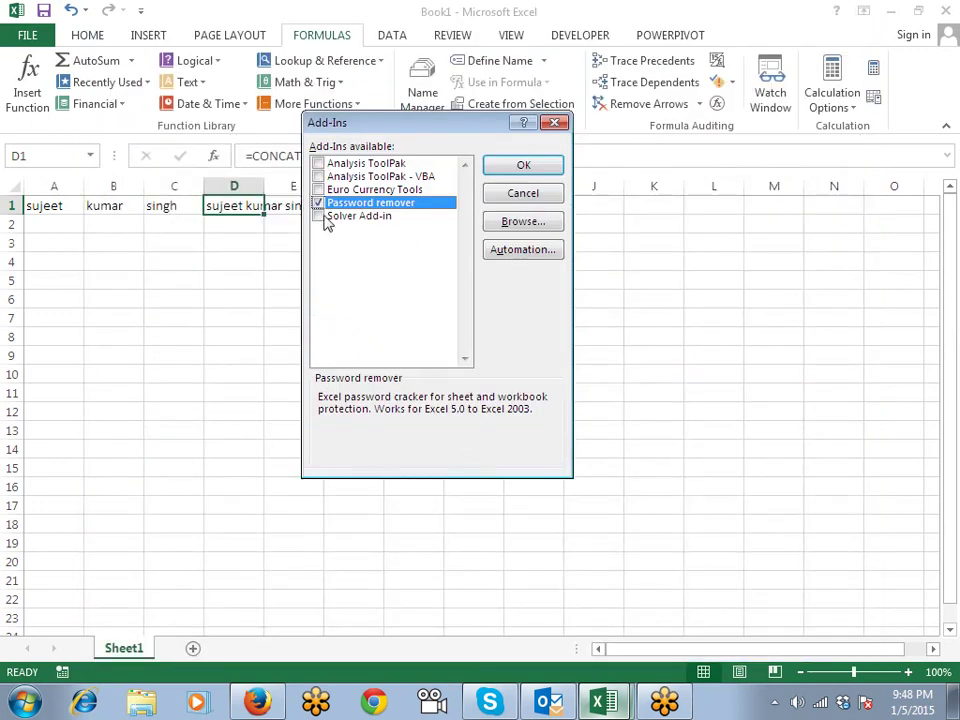
pyautogui.click(318, 203)
pyautogui.click(524, 166)
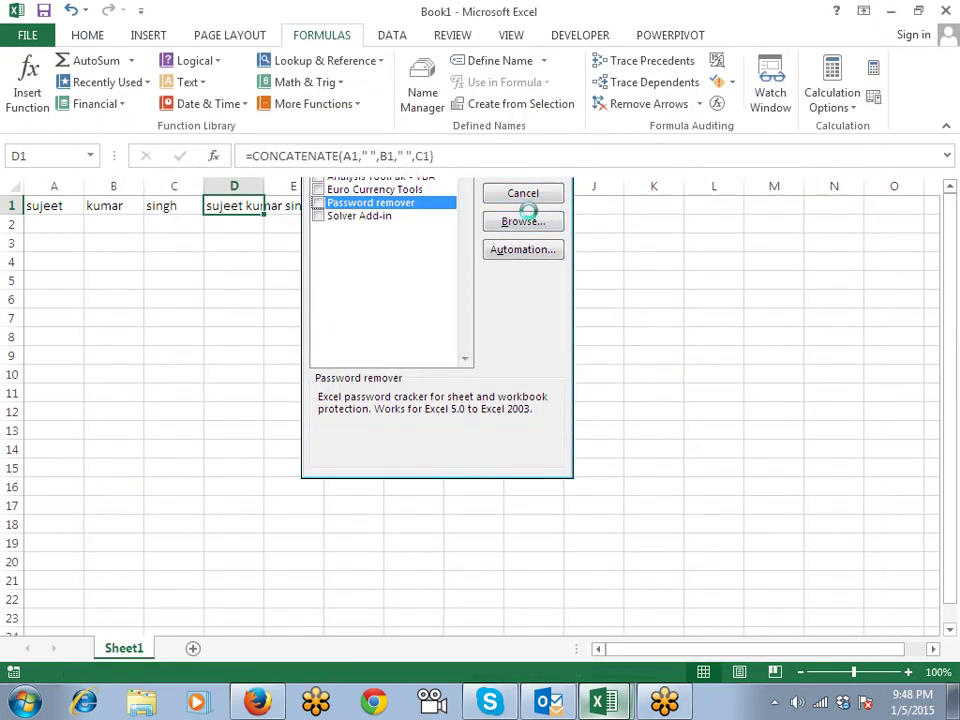
pyautogui.click(378, 320)
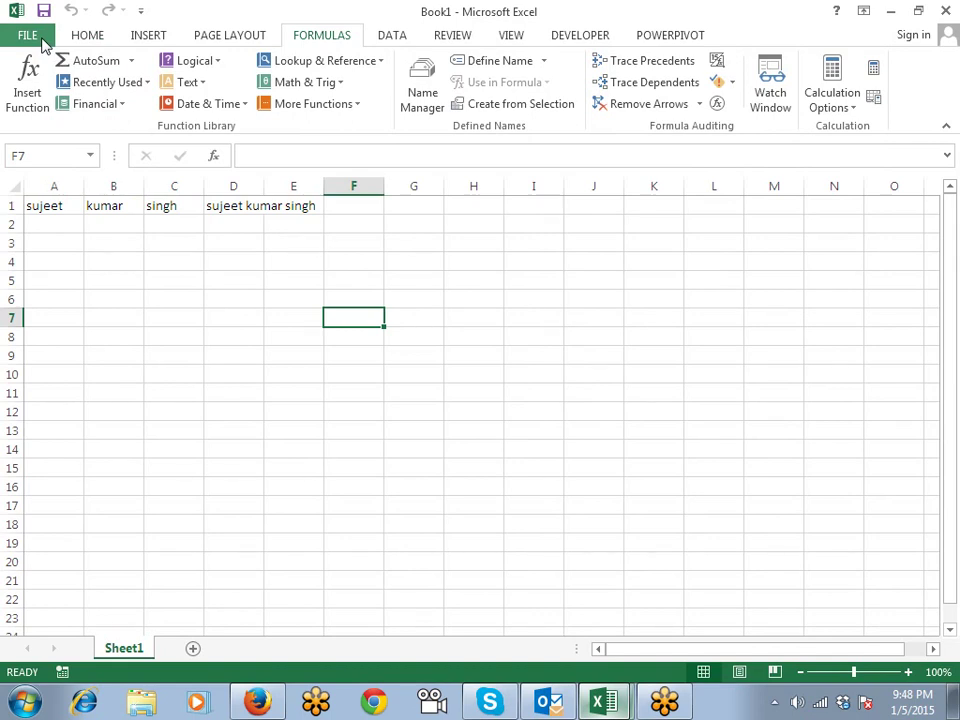
pyautogui.click(40, 38)
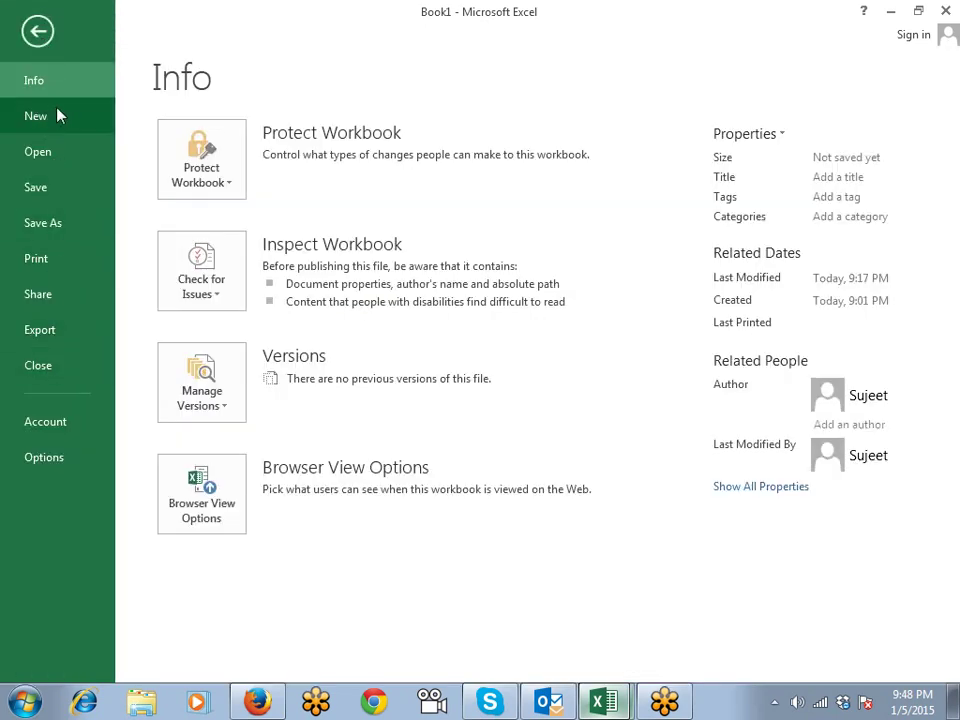
pyautogui.click(233, 187)
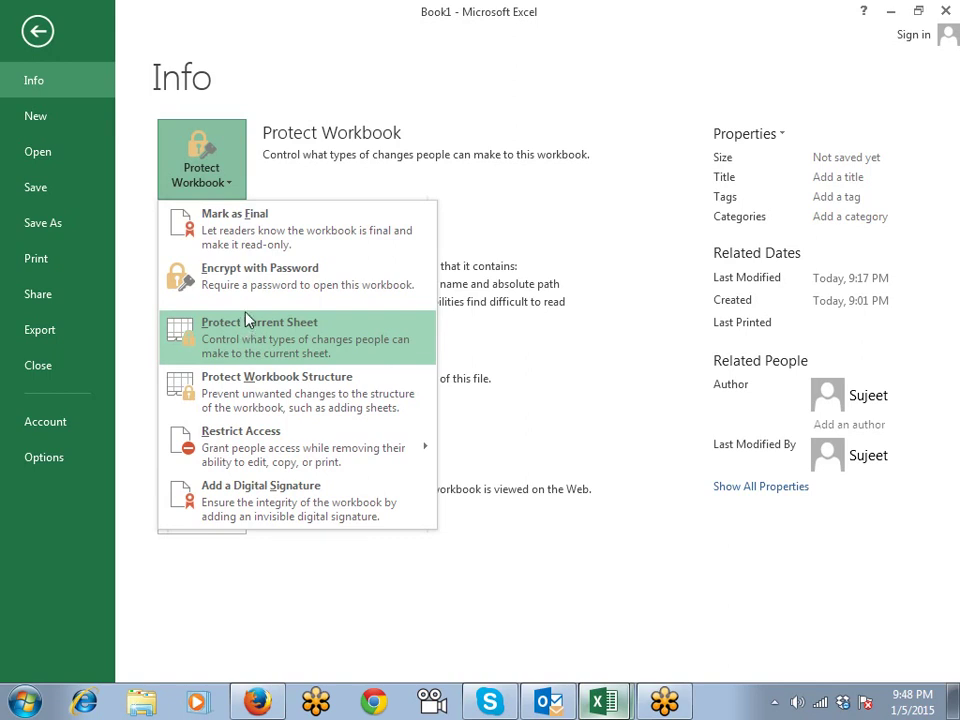
pyautogui.click(248, 282)
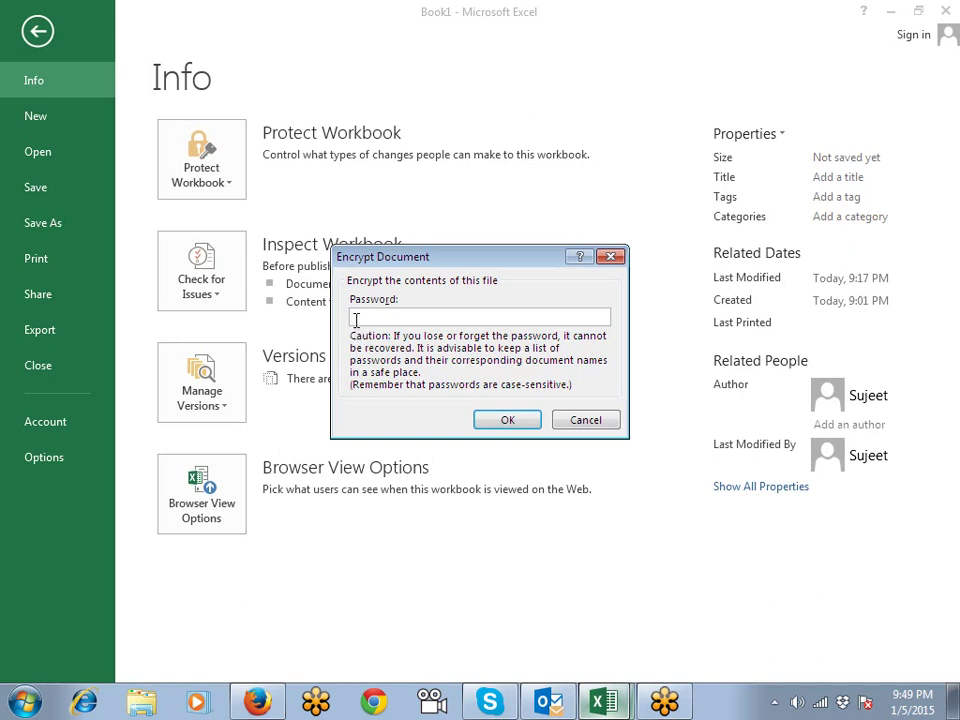
pyautogui.click(577, 419)
pyautogui.press('Escape')
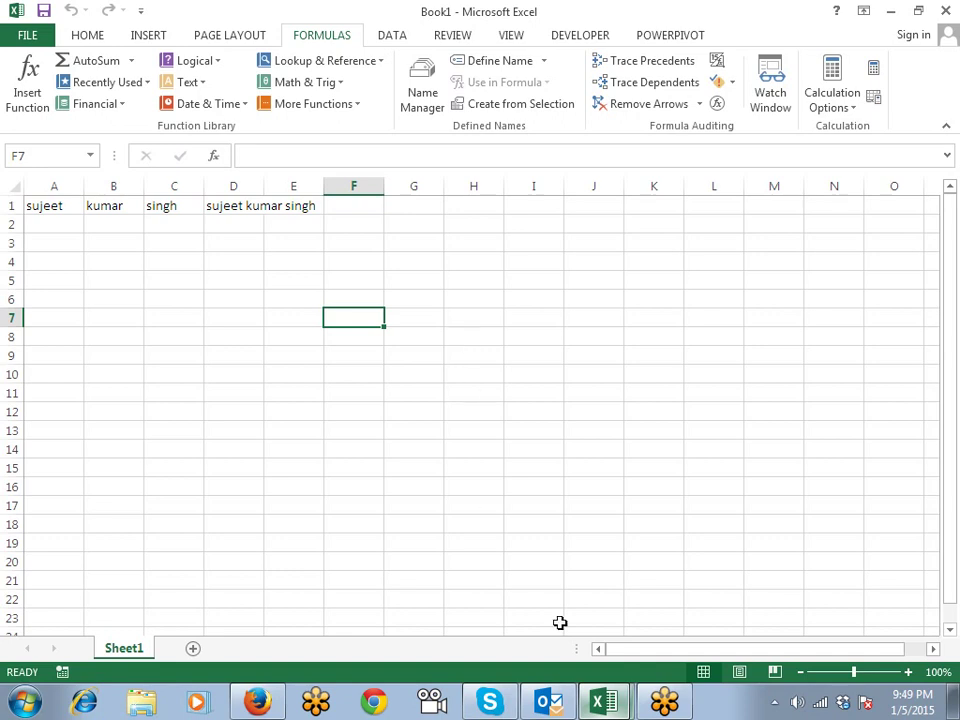
# Close Book1, choosing Don't Save at the save prompt.
pyautogui.click(946, 12)
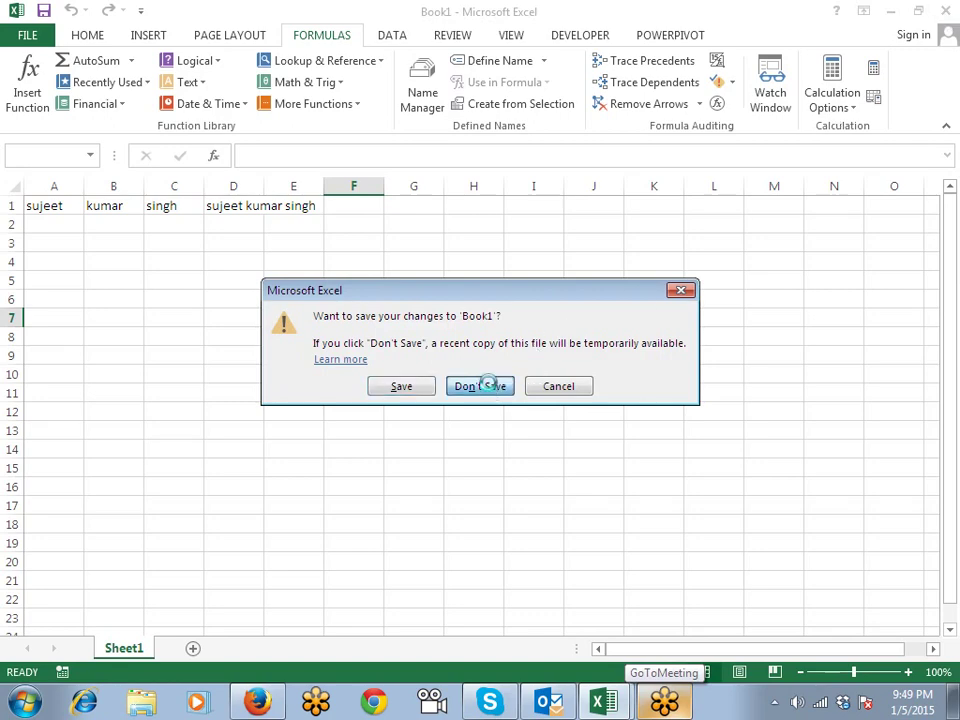
pyautogui.click(491, 388)
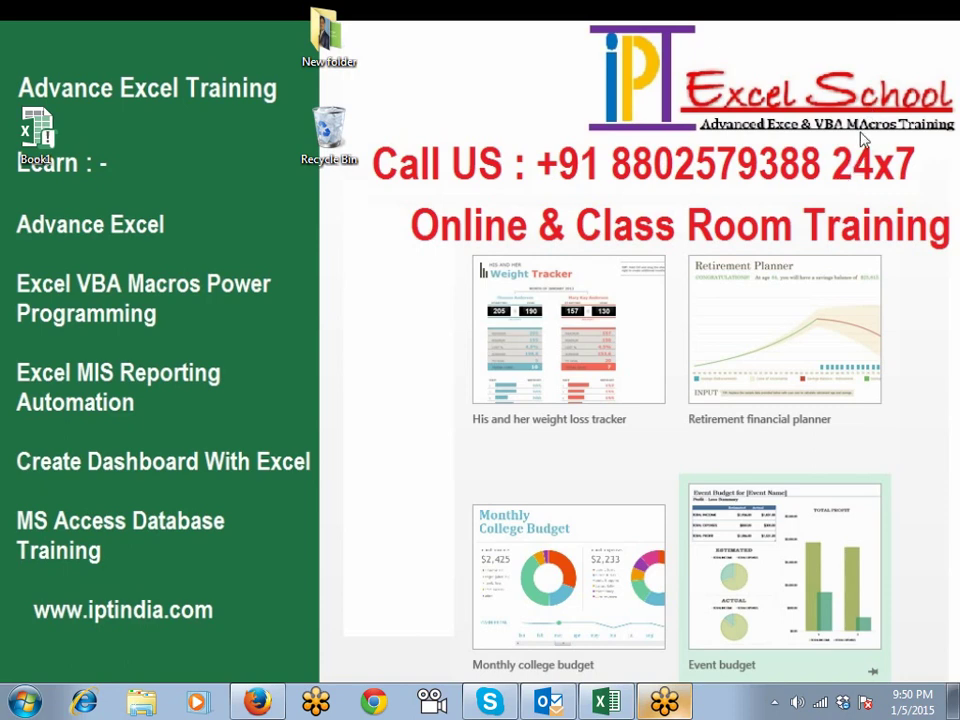
# Stop screen sharing, end the GoToMeeting session for all attendees, and close the empty window.
pyautogui.click(661, 708)
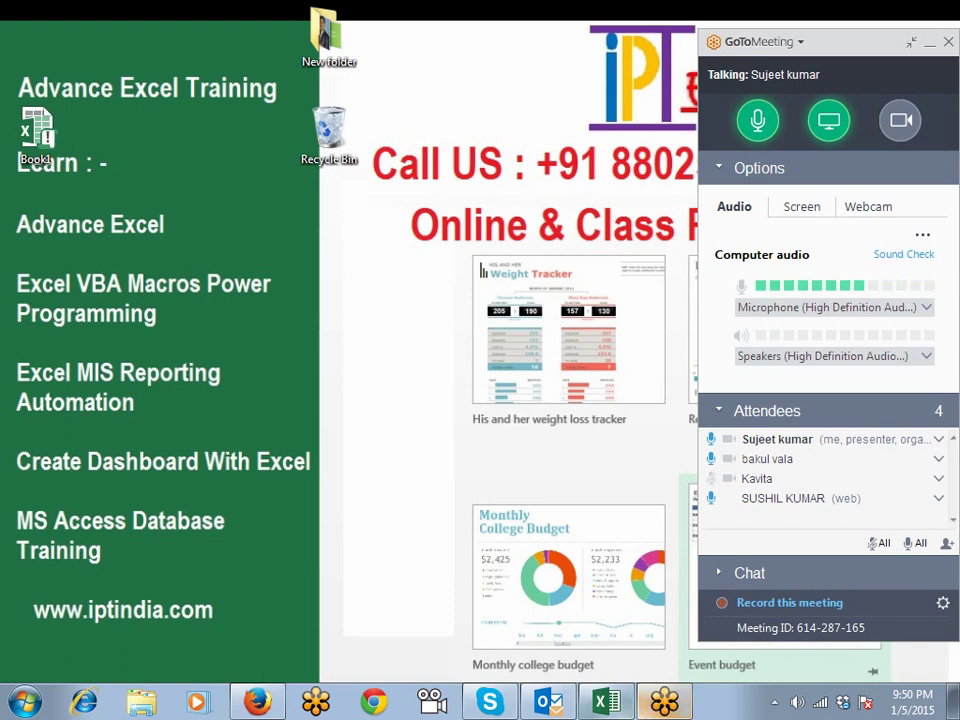
pyautogui.click(845, 157)
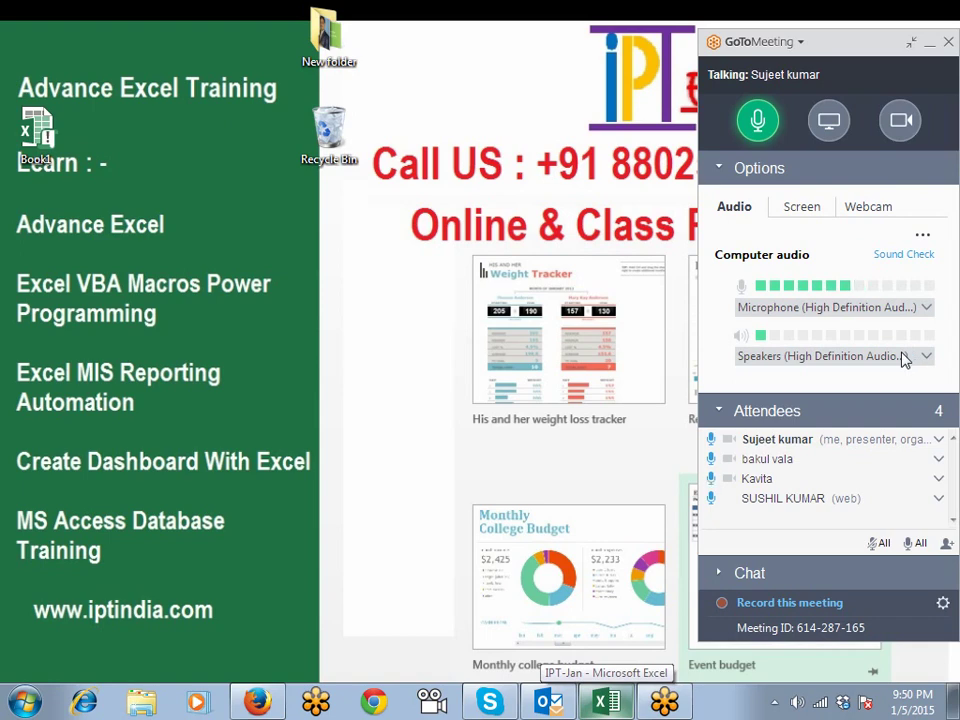
pyautogui.click(948, 42)
pyautogui.click(499, 385)
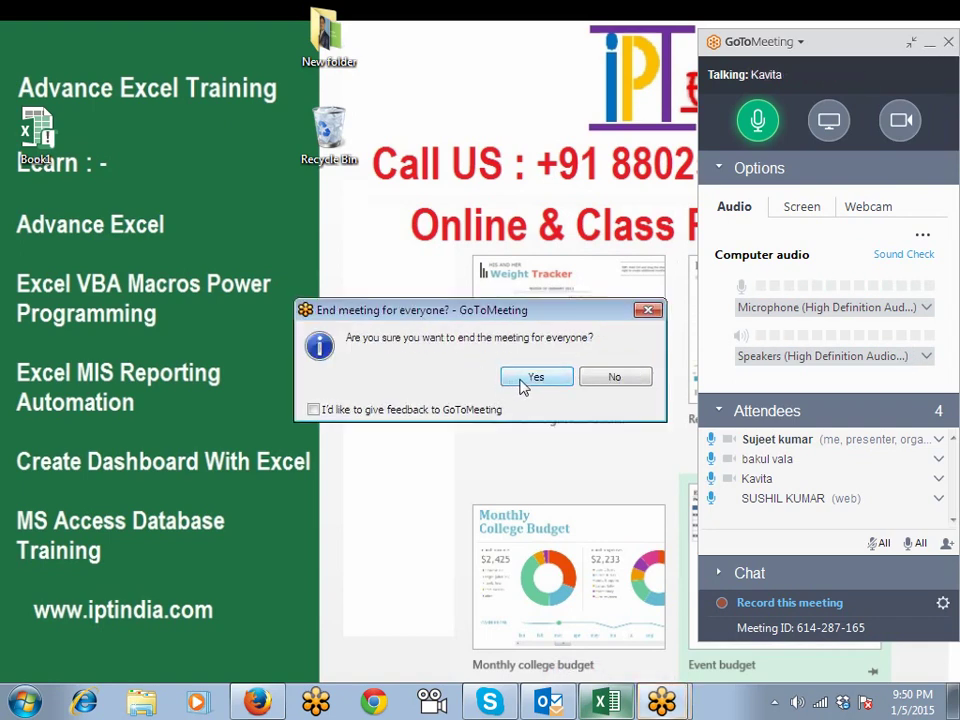
pyautogui.click(521, 384)
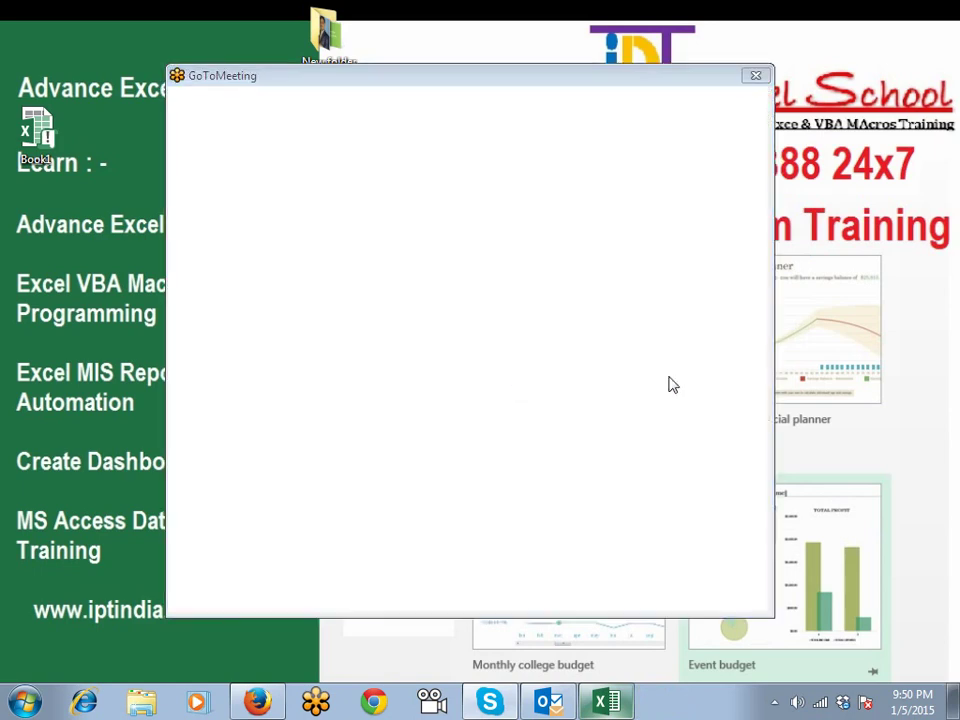
pyautogui.click(755, 76)
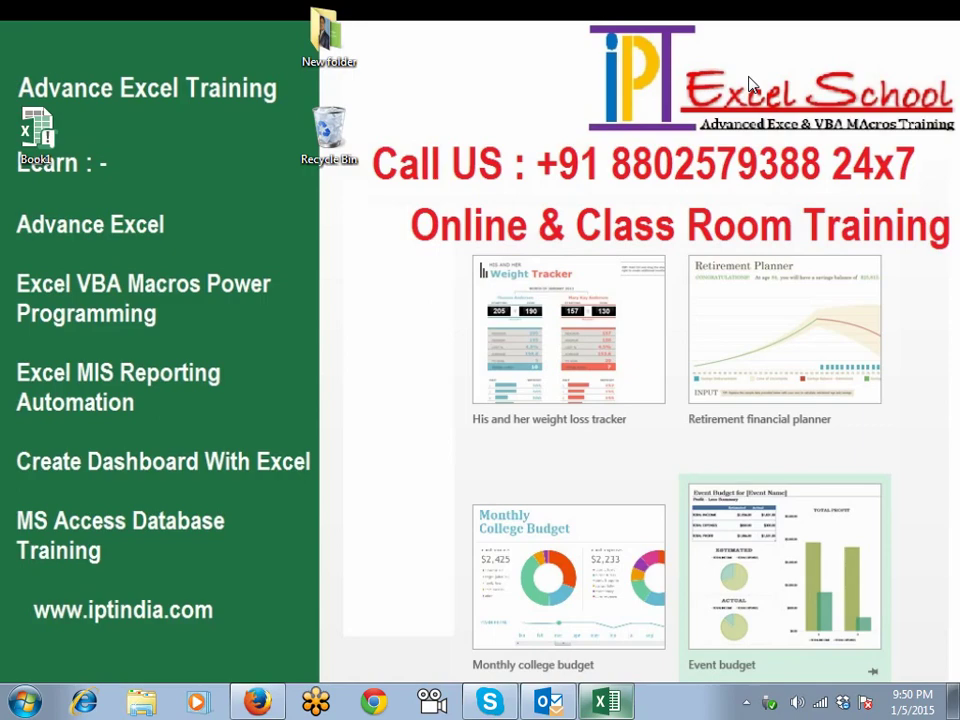
# Bring IPT-Jan back from the taskbar, close its window, then show the hidden tray icons.
pyautogui.click(634, 695)
pyautogui.scroll(4, 634, 456)
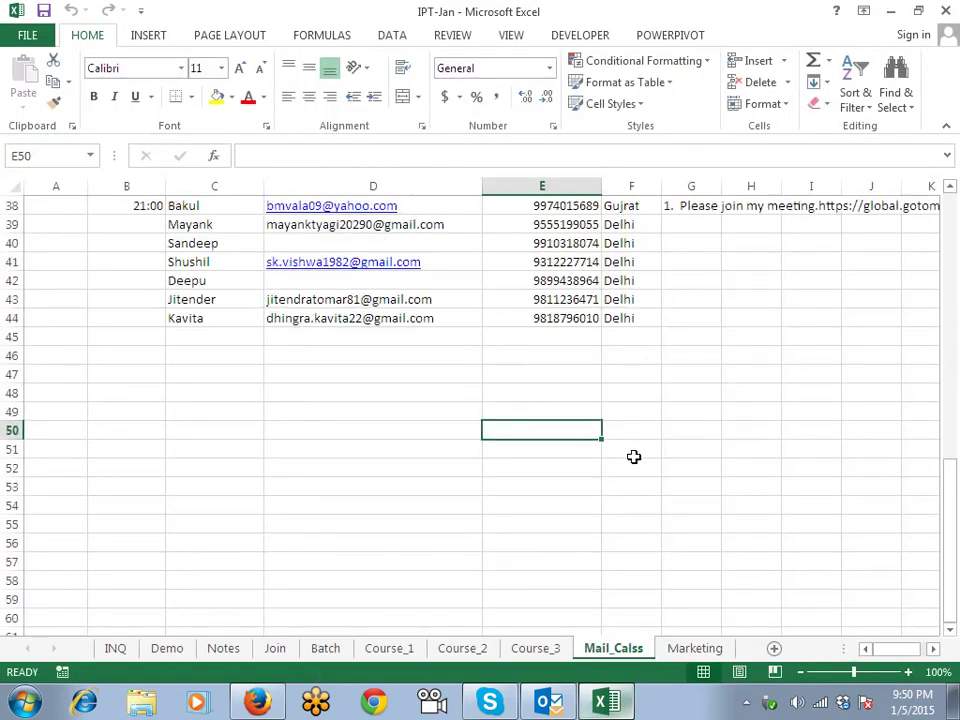
pyautogui.scroll(-2, 632, 460)
pyautogui.scroll(-2, 660, 420)
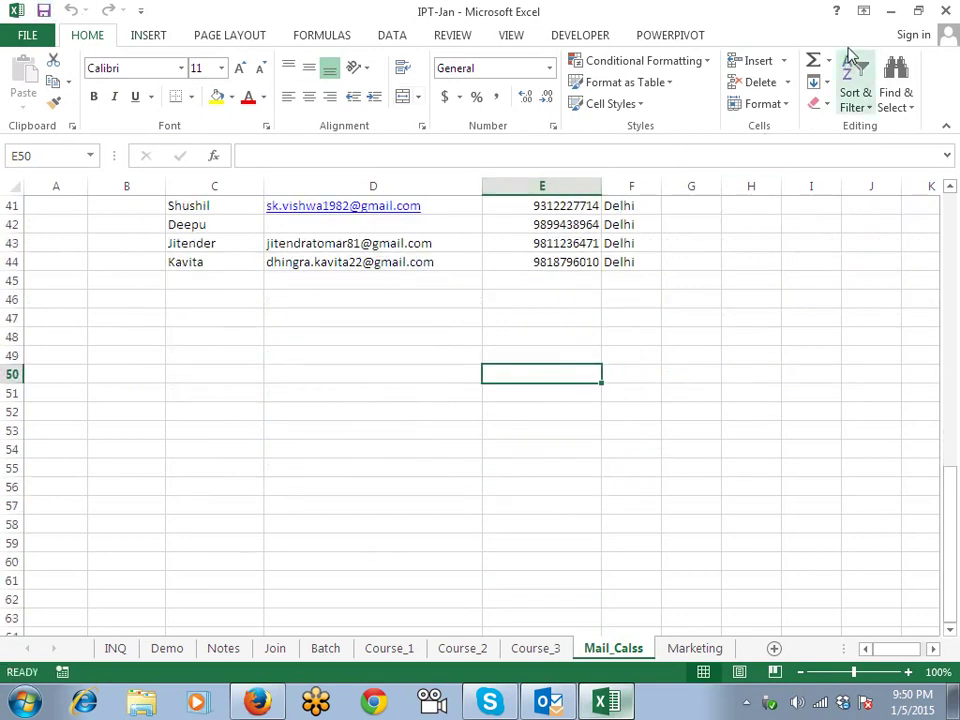
pyautogui.click(947, 12)
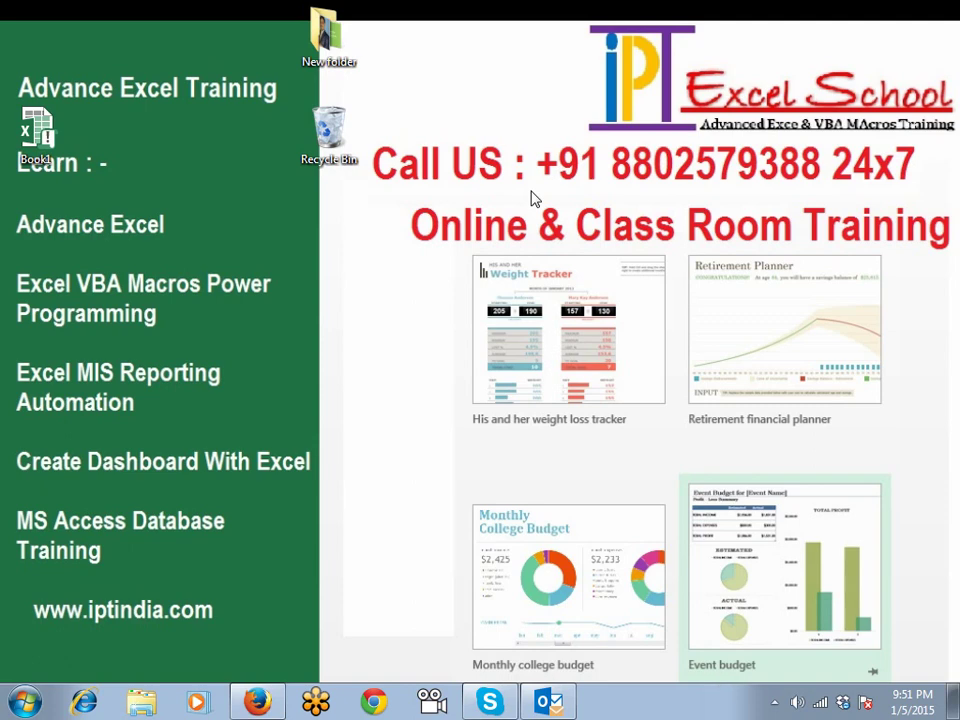
pyautogui.click(777, 702)
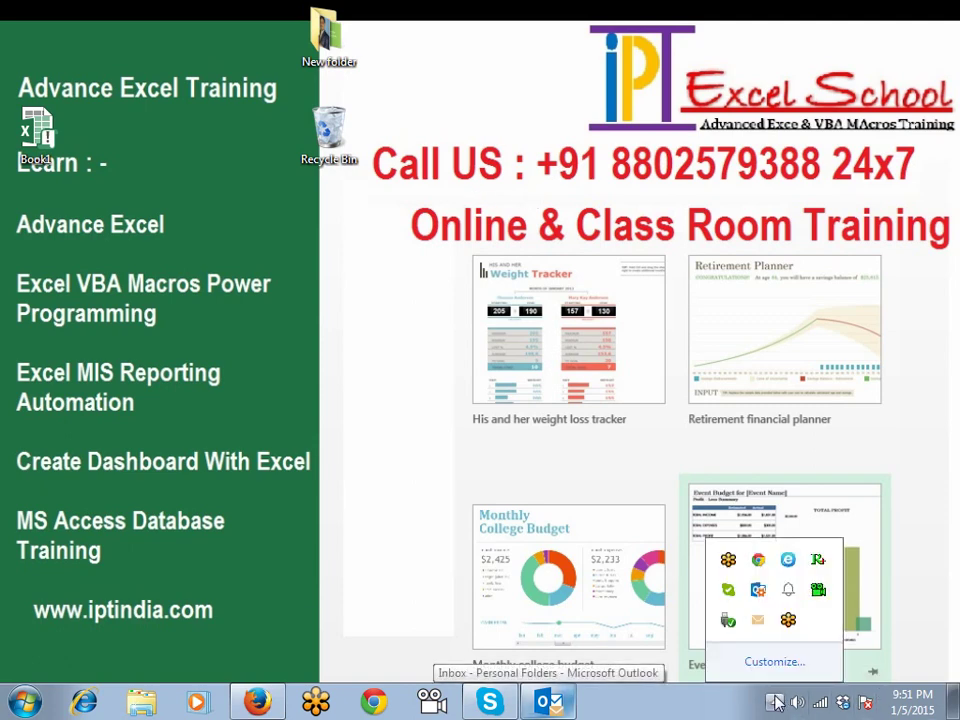